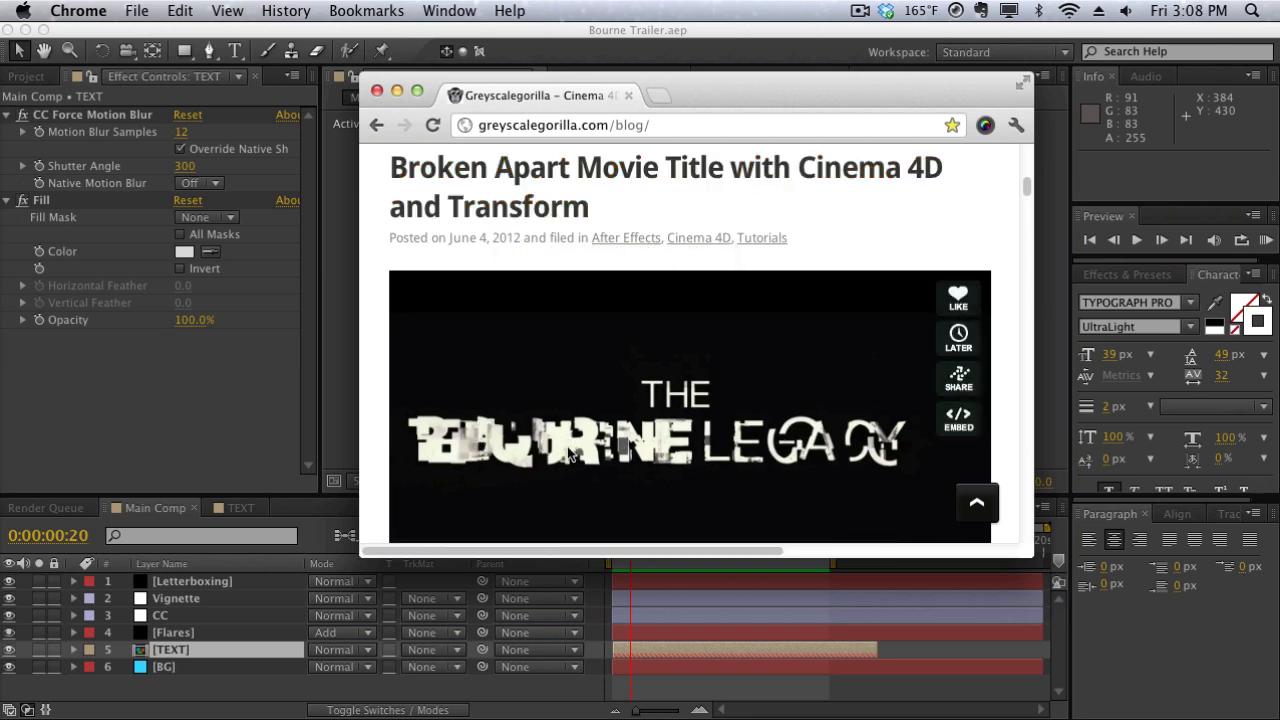
Find the Example video in the broken-apart movie title post and play it from the beginning, pausing once the title has assembled
scroll(634, 366, "down", 3)
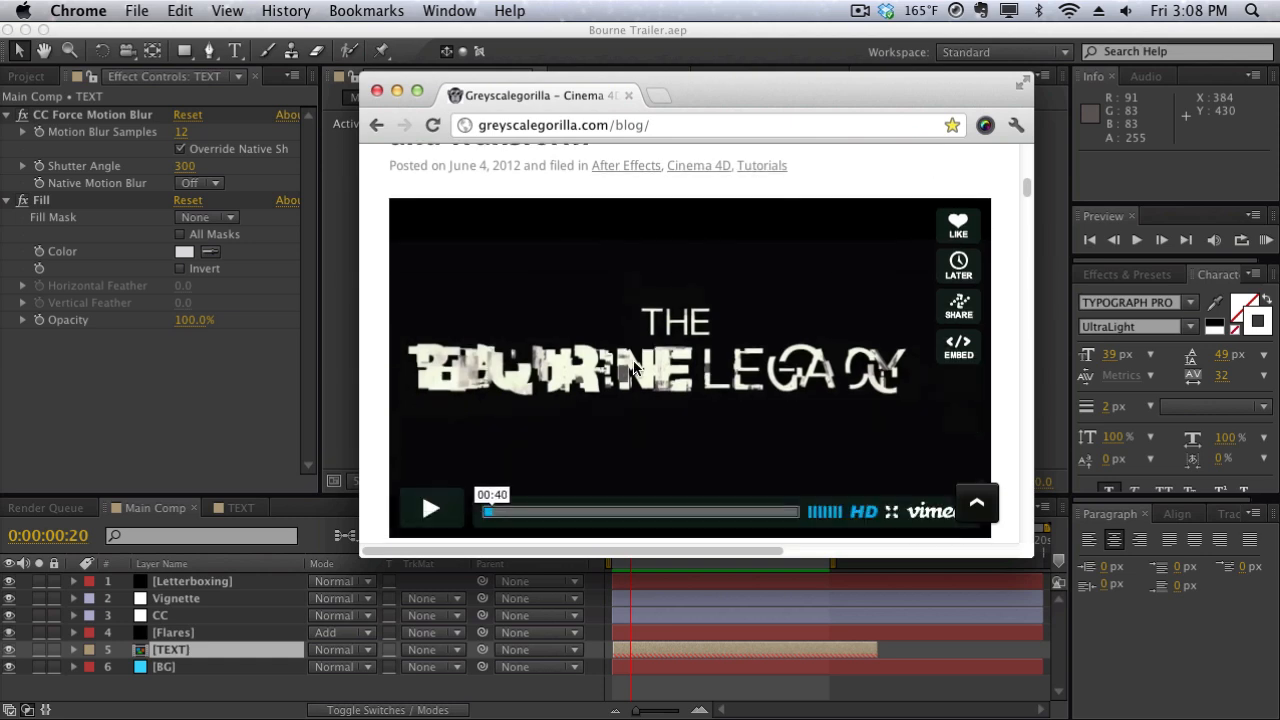
scroll(670, 352, "down", 1)
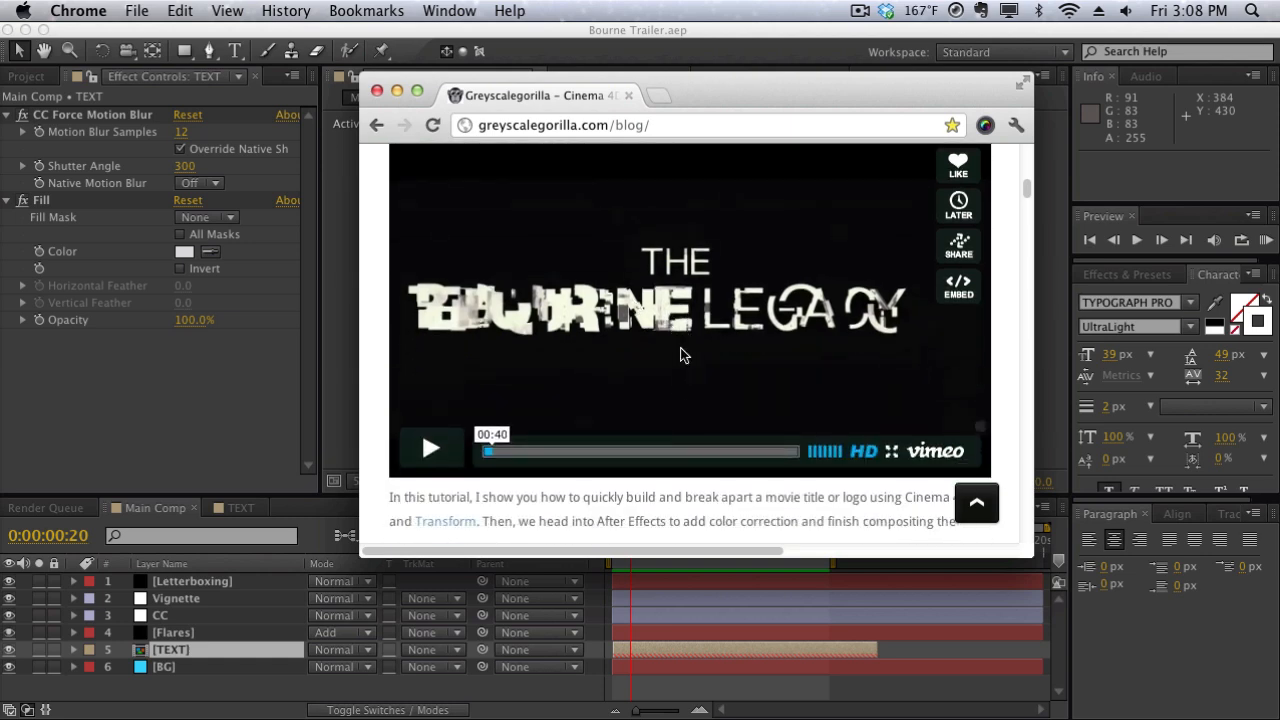
scroll(680, 354, "down", 8)
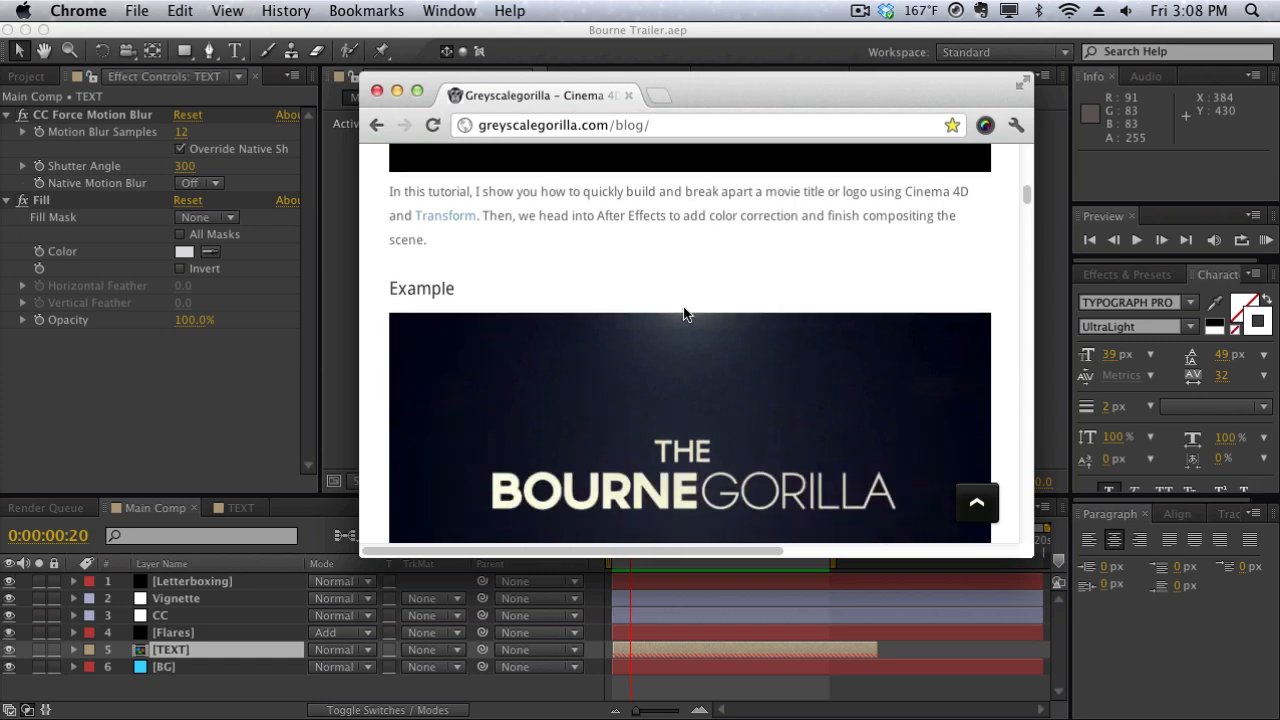
scroll(684, 313, "down", 5)
scroll(686, 346, "up", 2)
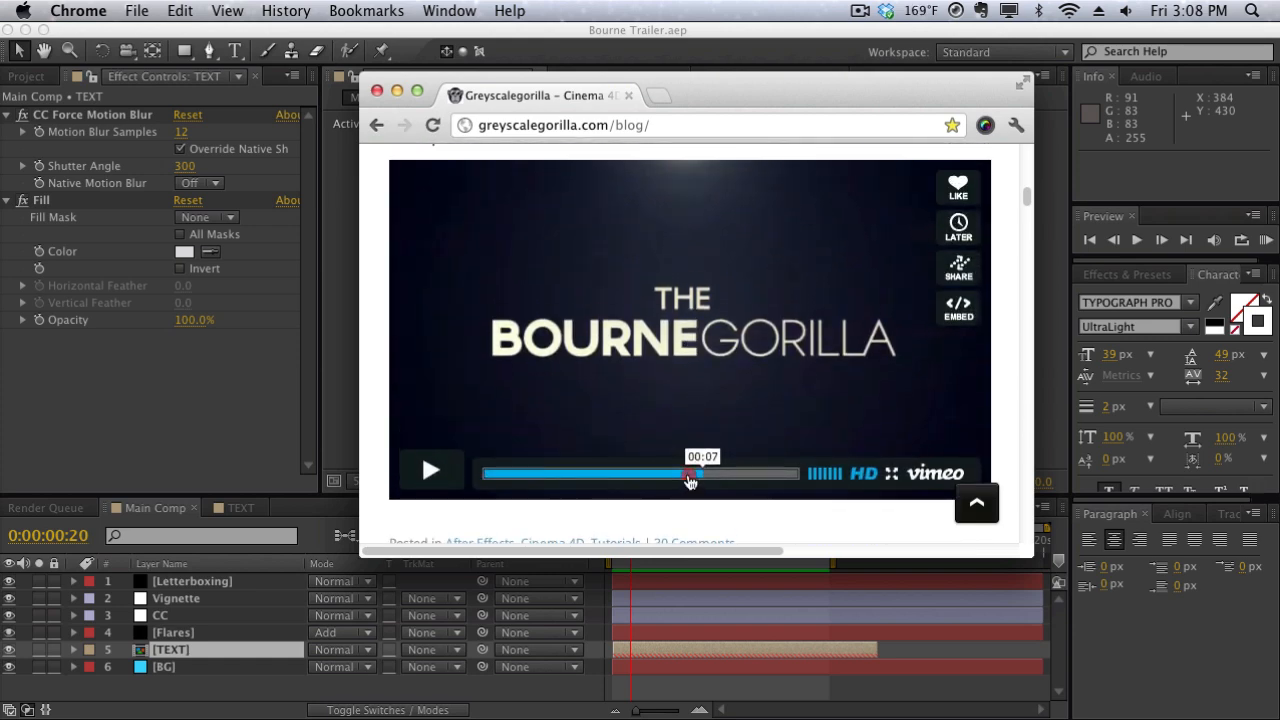
left_click_drag(688, 486, 463, 475)
left_click(430, 471)
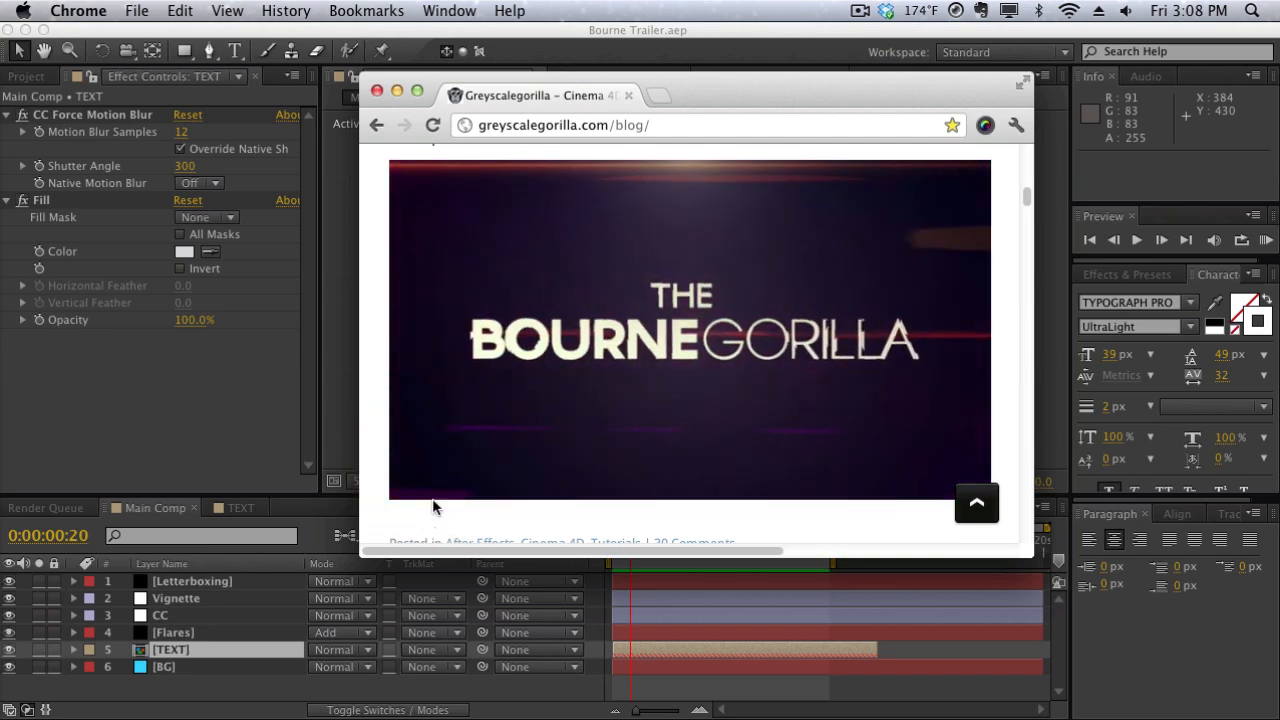
left_click(432, 474)
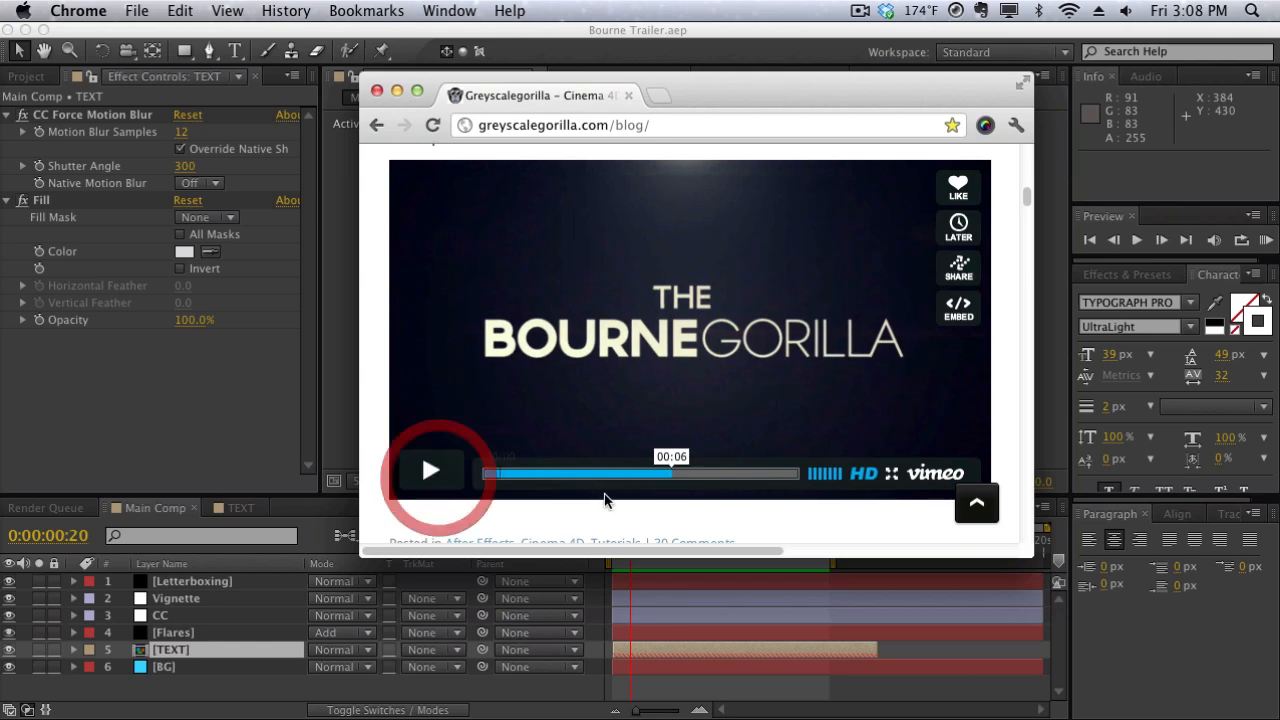
Replay the Example video from the 00:03 mark and pause it
left_click_drag(631, 480, 581, 479)
left_click(580, 477)
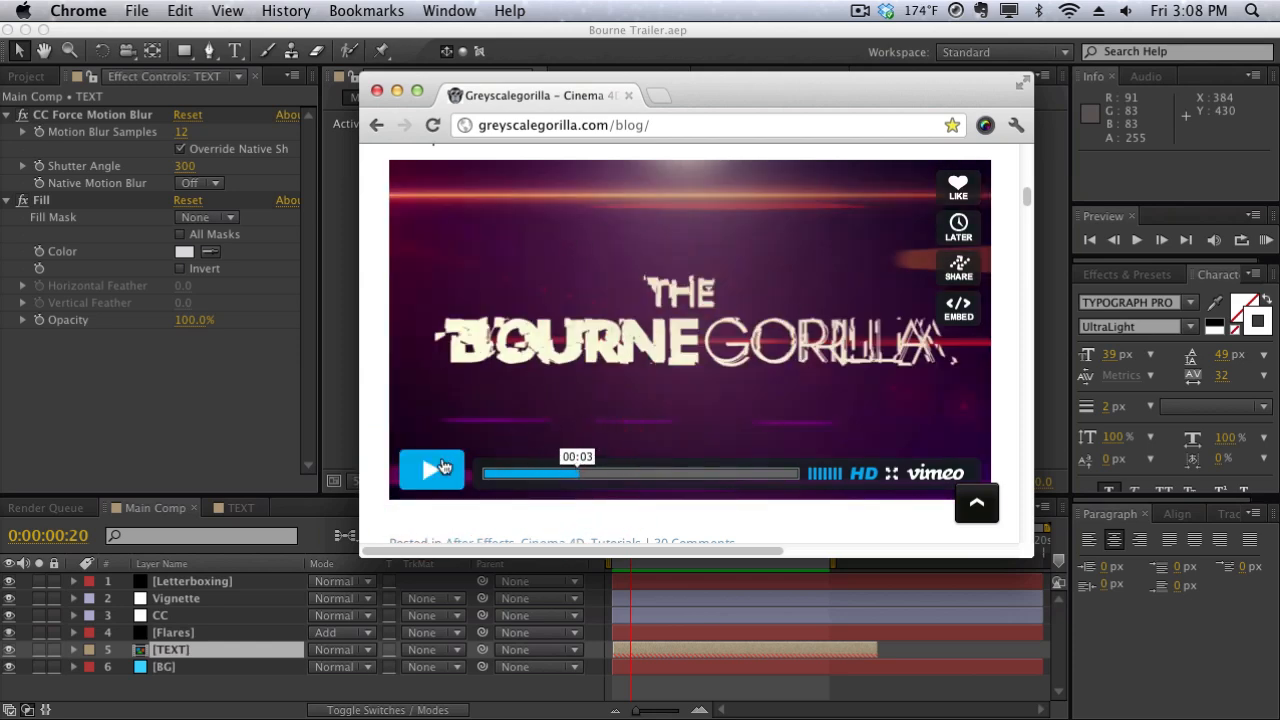
left_click(440, 472)
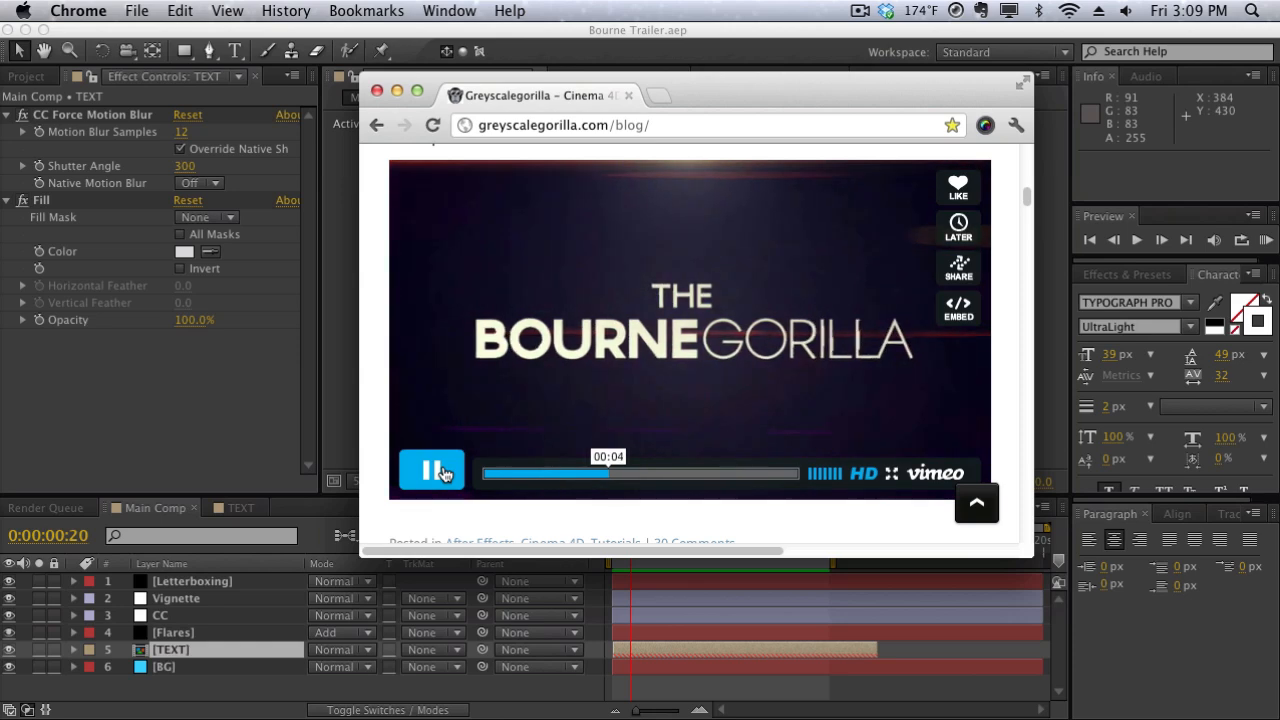
left_click(445, 474)
scroll(797, 300, "up", 1)
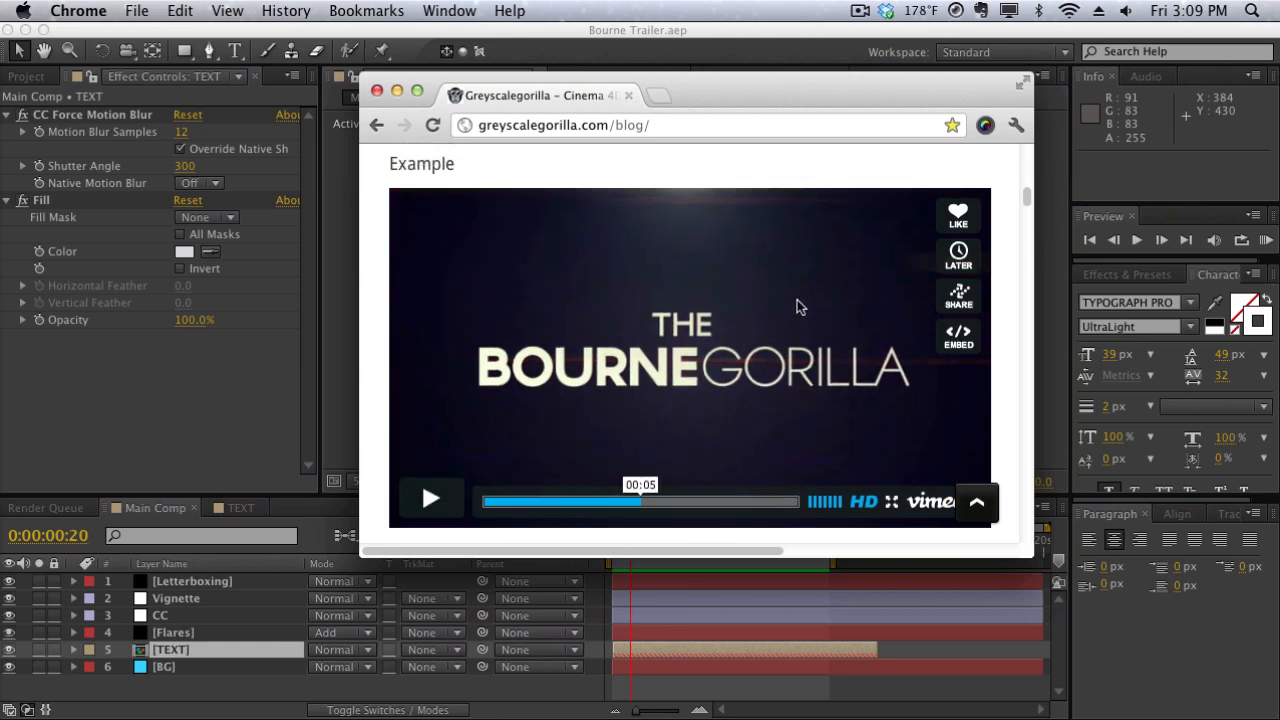
scroll(801, 304, "down", 1)
scroll(802, 303, "up", 2)
scroll(802, 303, "up", 3)
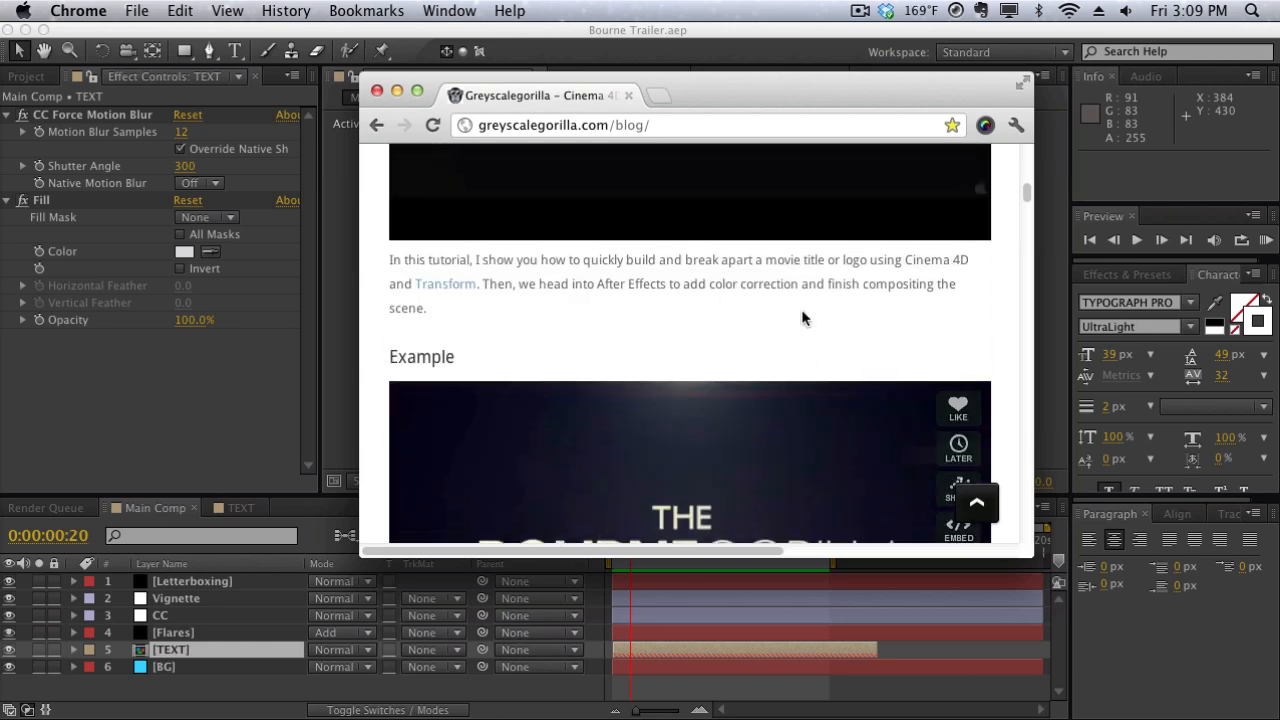
scroll(802, 303, "down", 3)
scroll(802, 303, "down", 3)
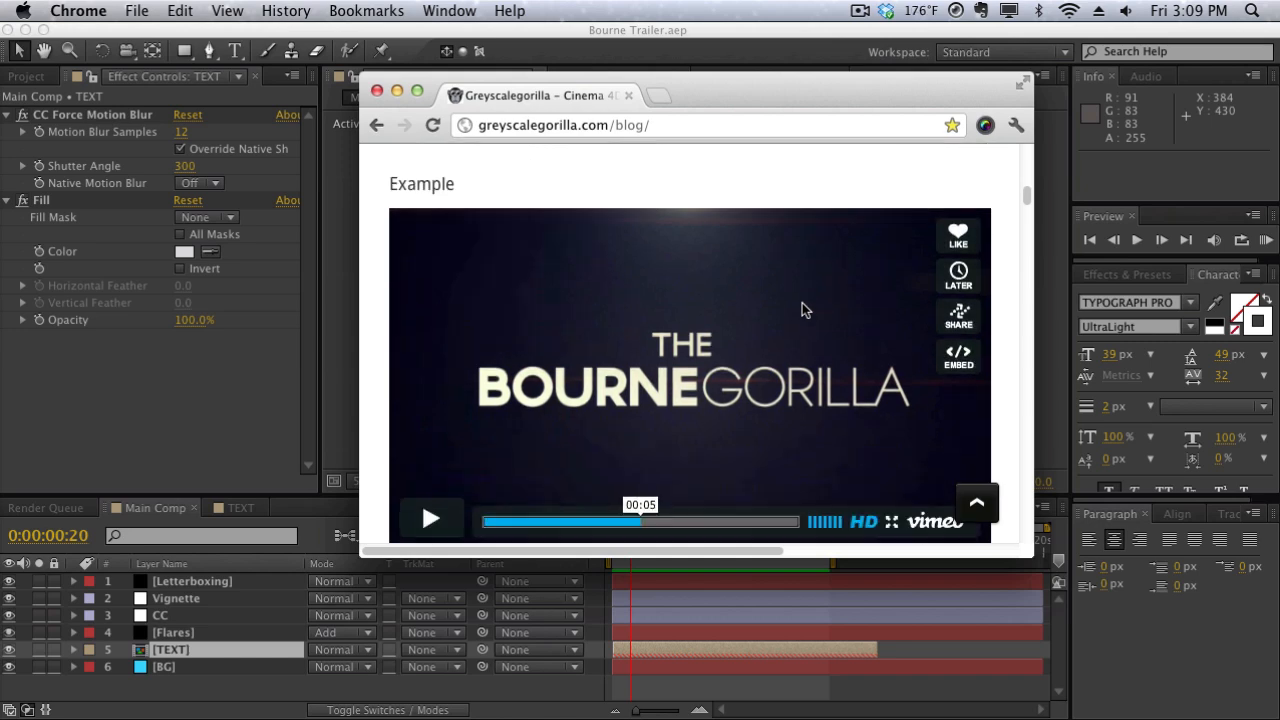
scroll(751, 410, "up", 4)
scroll(752, 415, "down", 3)
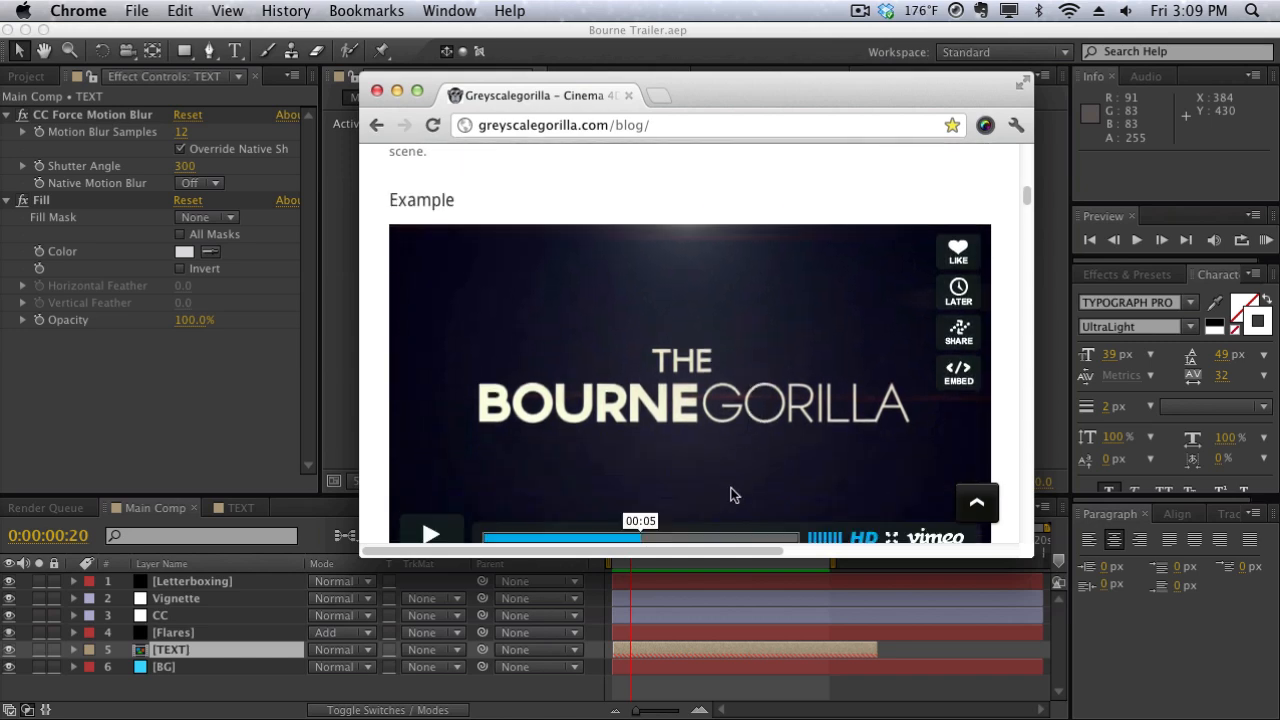
Examine the broken-apart title in the Example video at the 00:03 and 00:01 marks
left_click(584, 488)
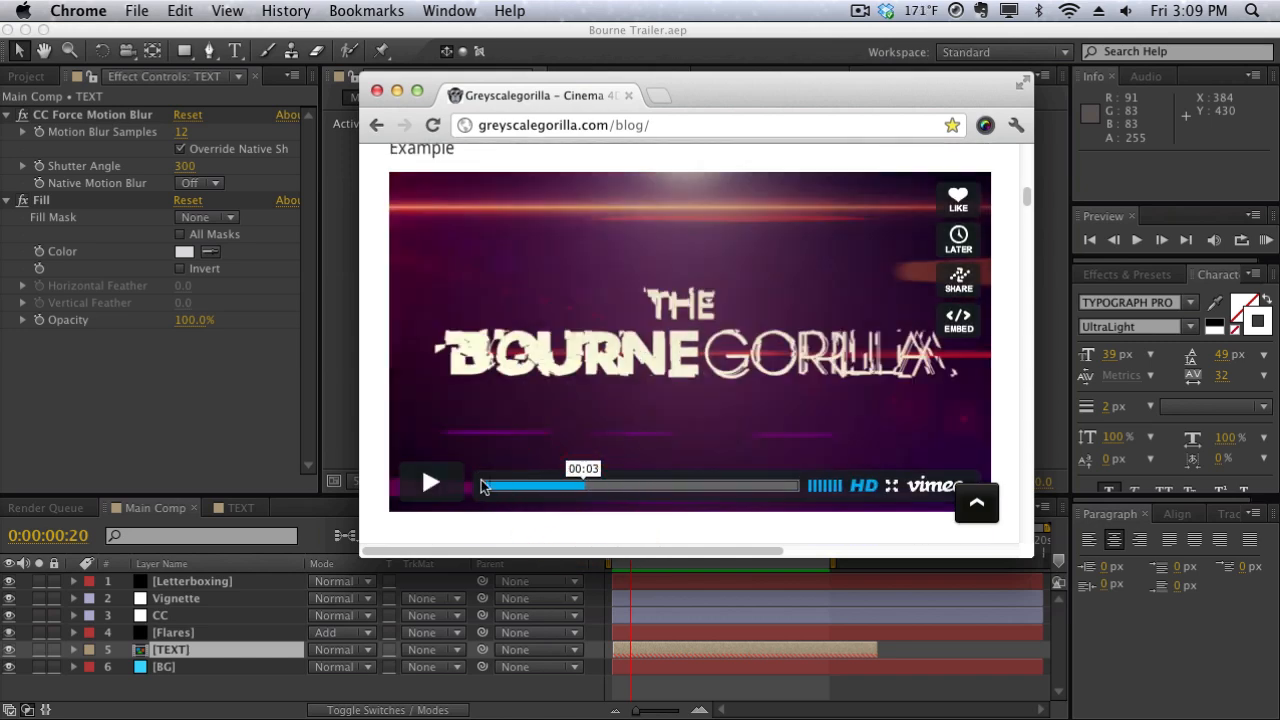
left_click(515, 487)
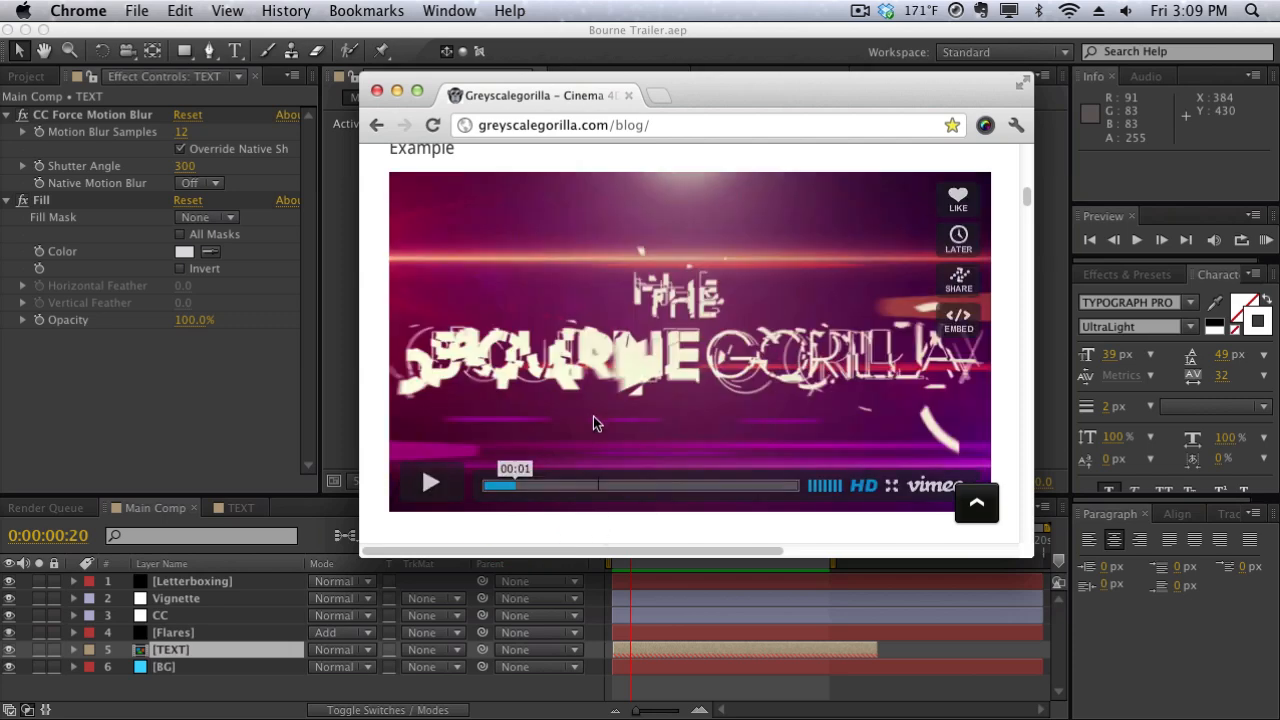
scroll(867, 385, "up", 2)
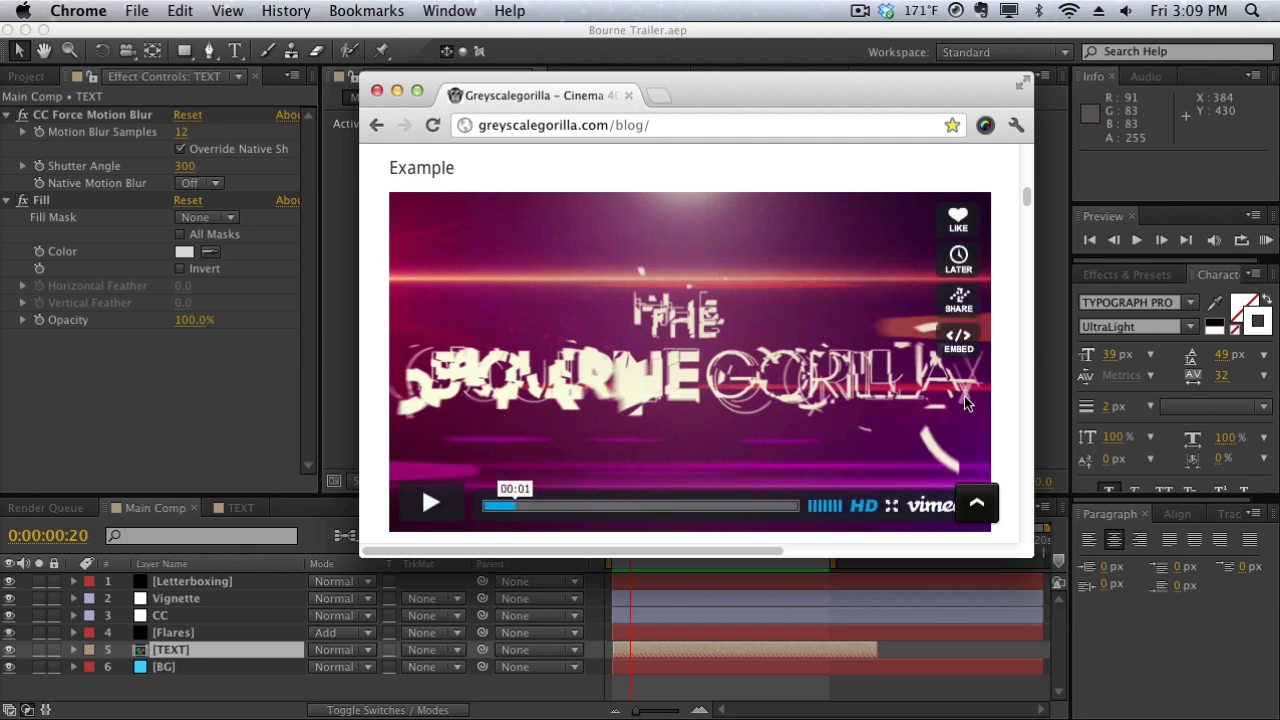
scroll(964, 396, "up", 3)
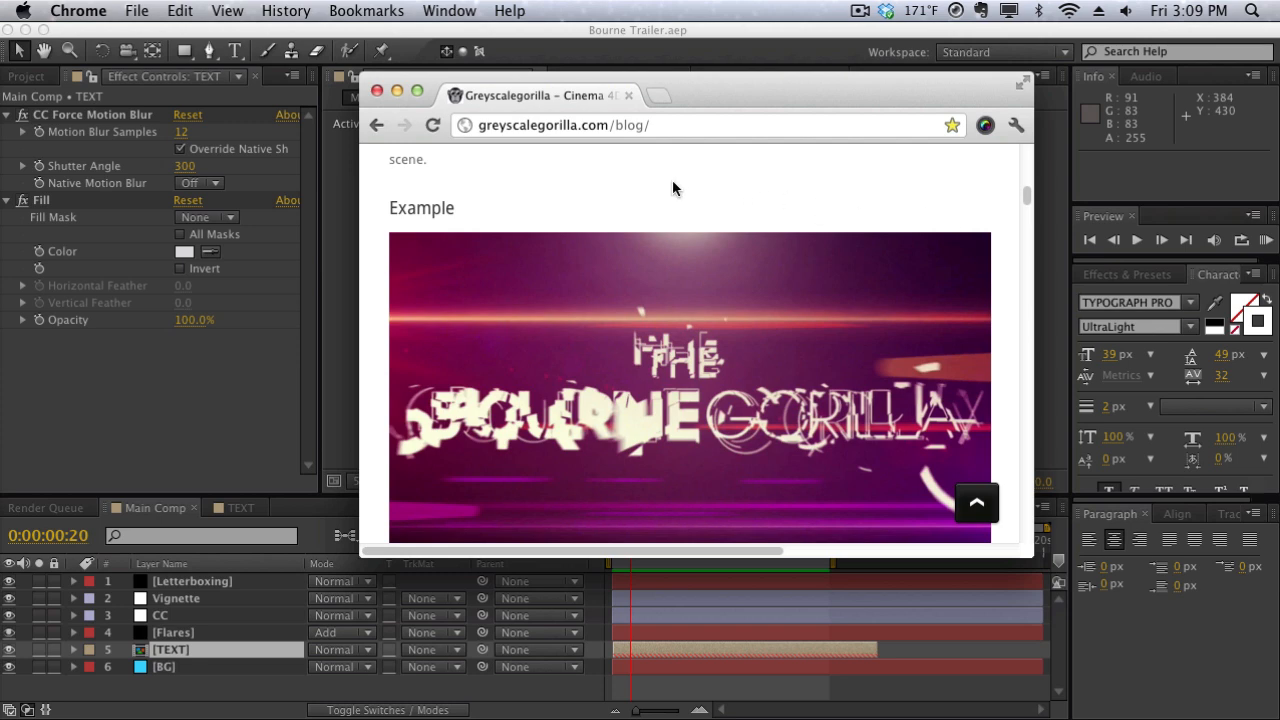
scroll(684, 389, "up", 5)
scroll(686, 385, "down", 8)
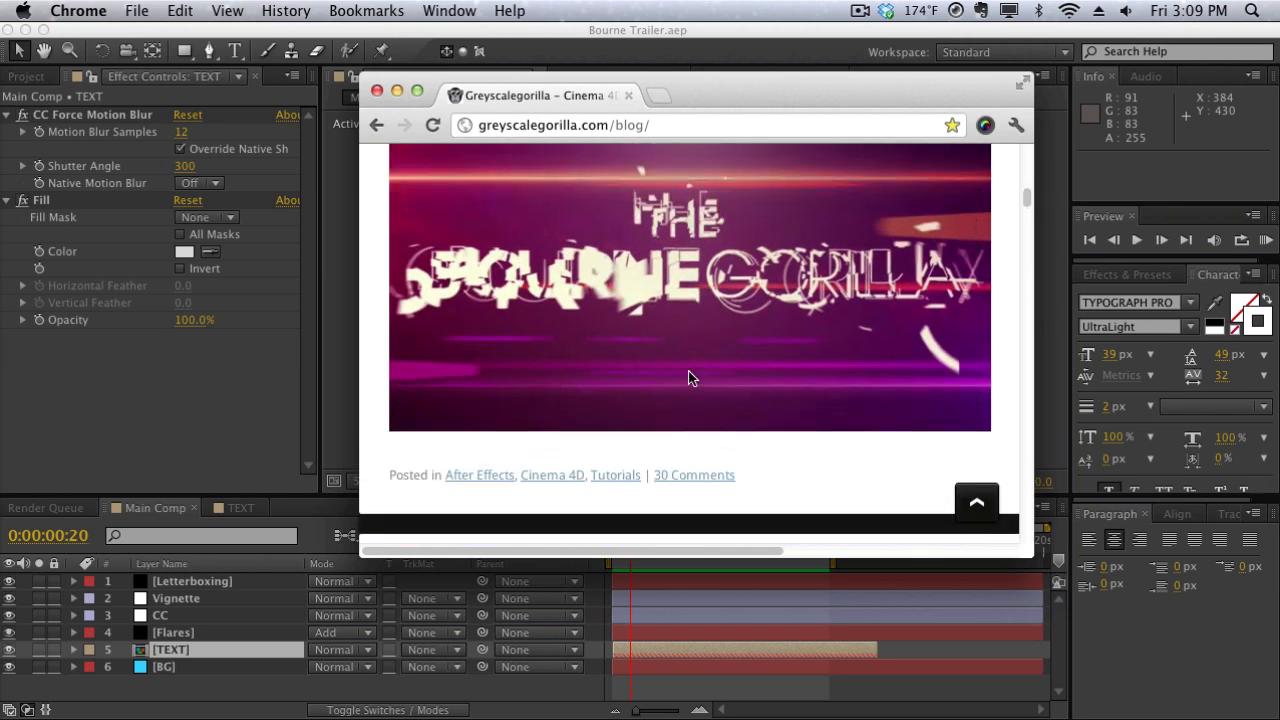
scroll(688, 378, "up", 3)
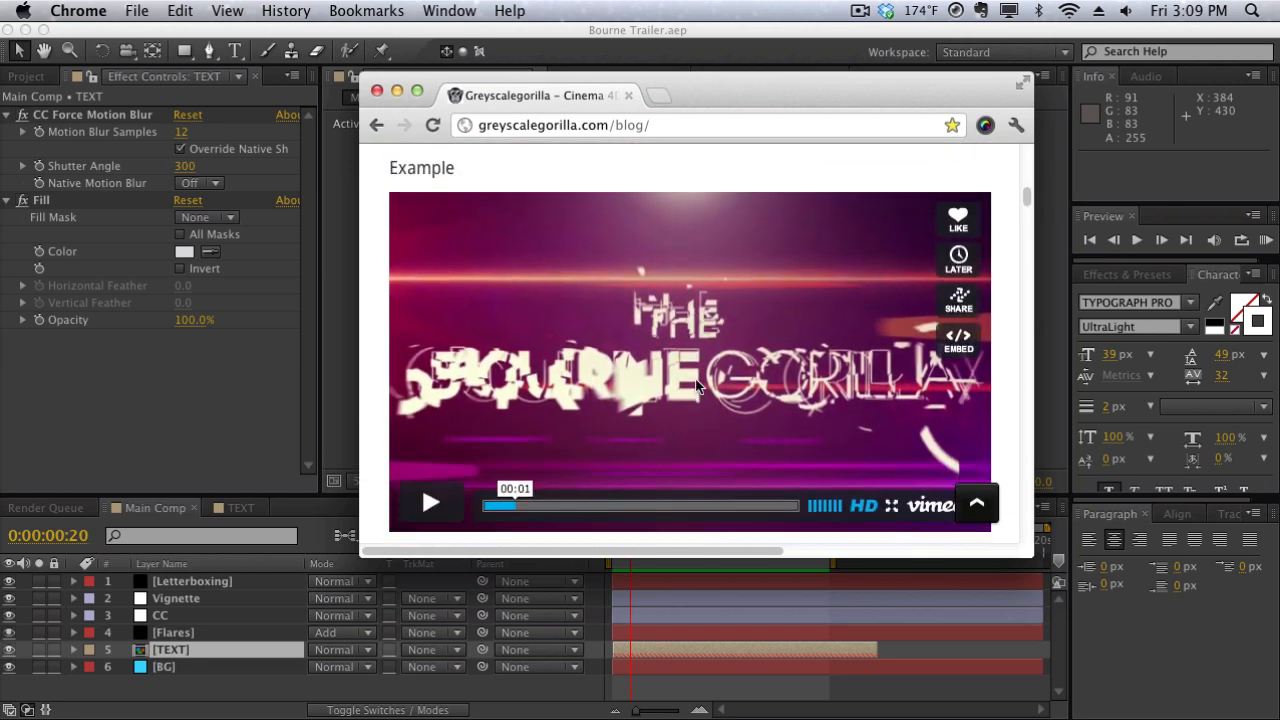
Switch to After Effects, RAM-preview the Main Comp title animation, and move the current time to 0:00:04:07
left_click(398, 90)
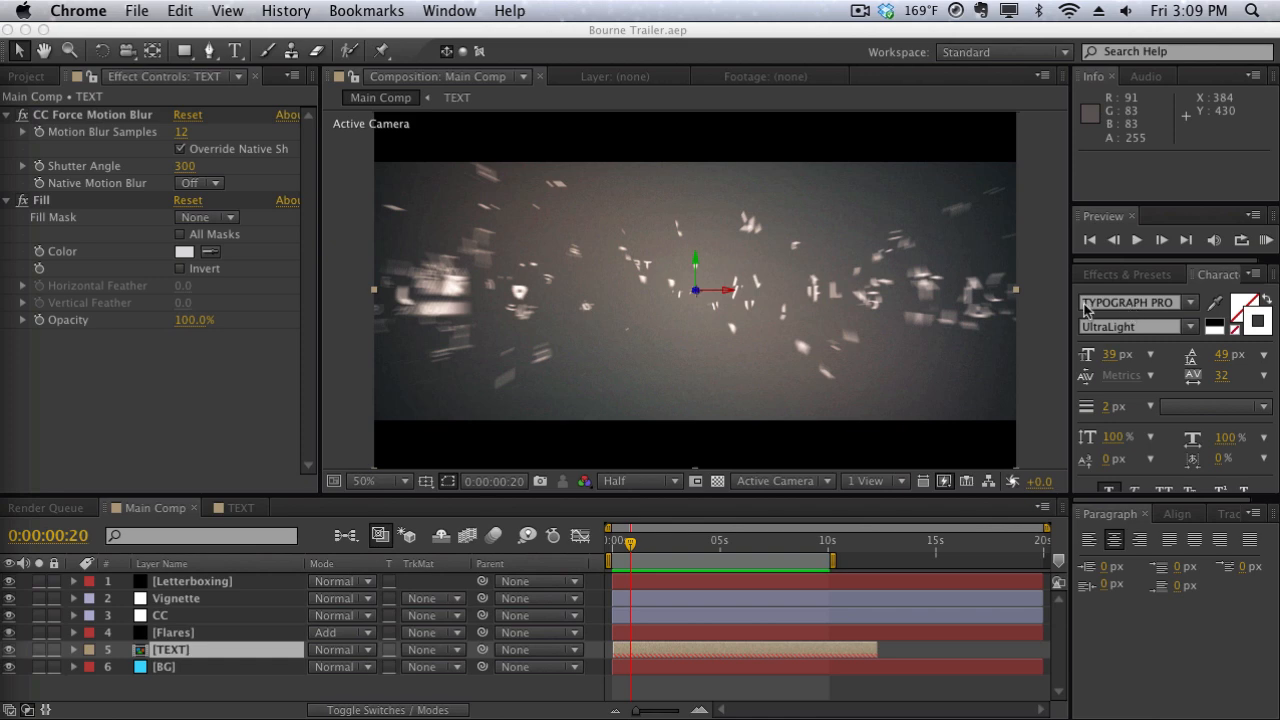
left_click(1034, 286)
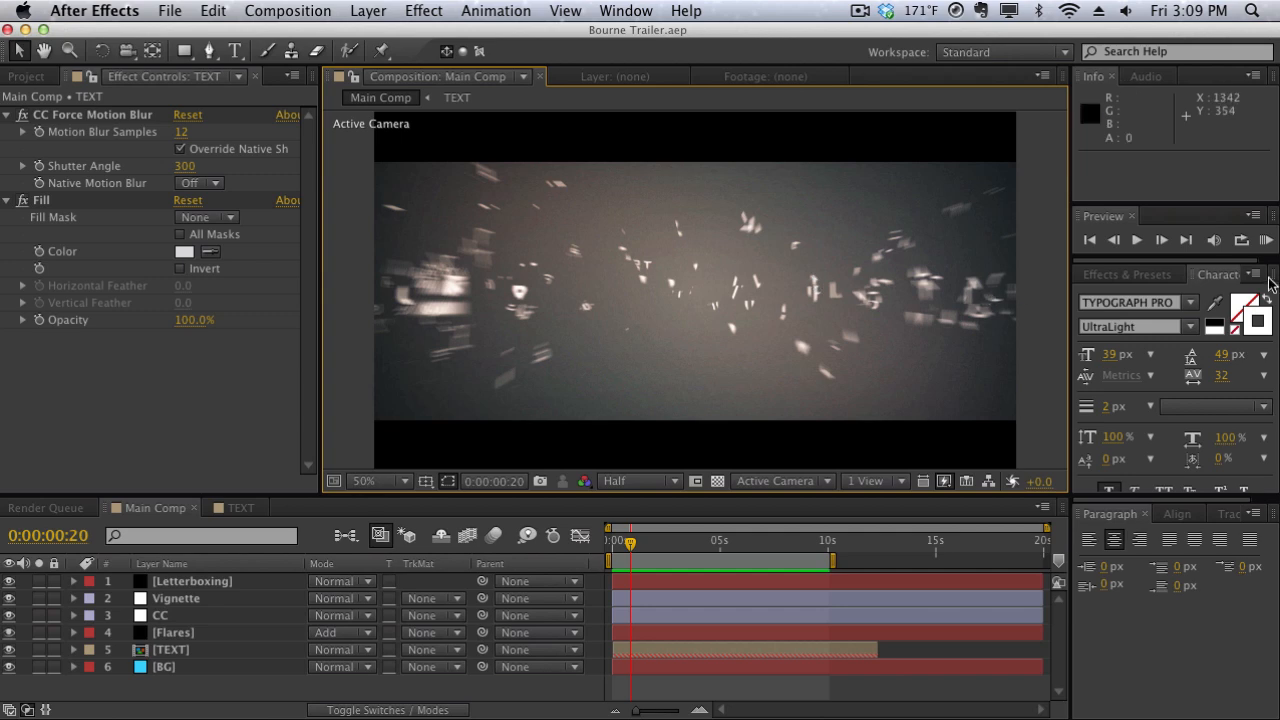
left_click(1266, 240)
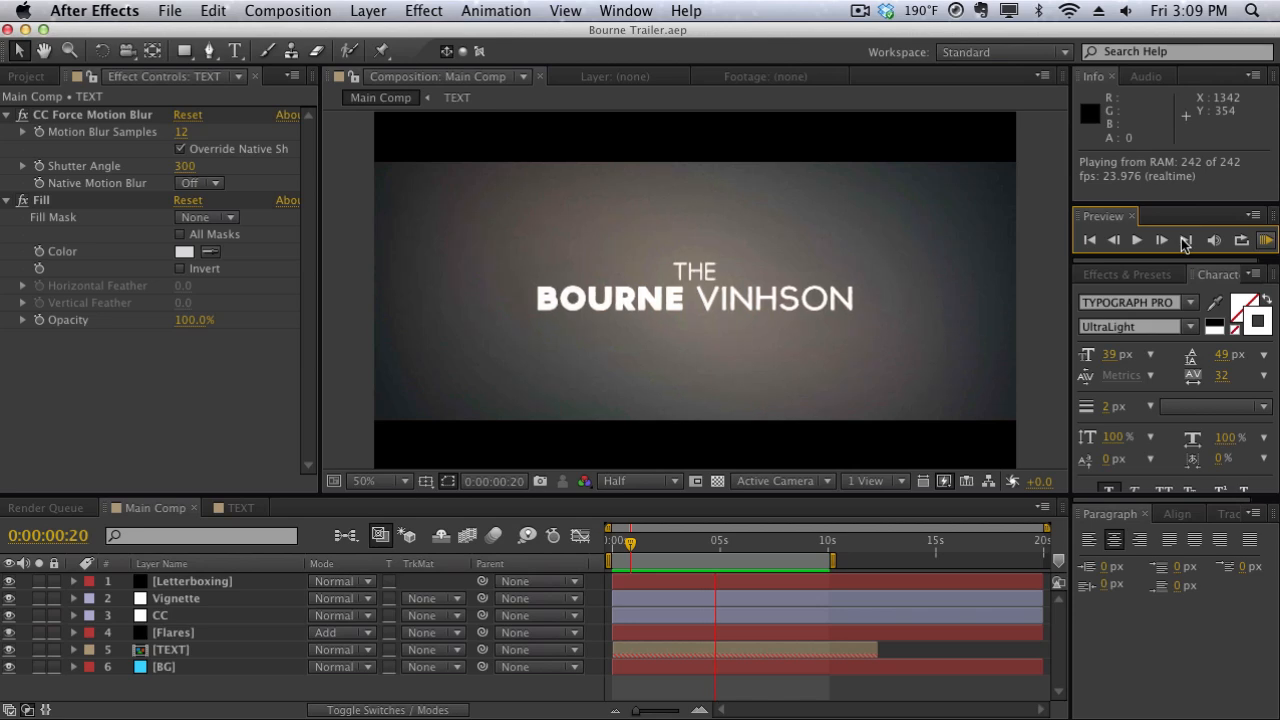
left_click(958, 243)
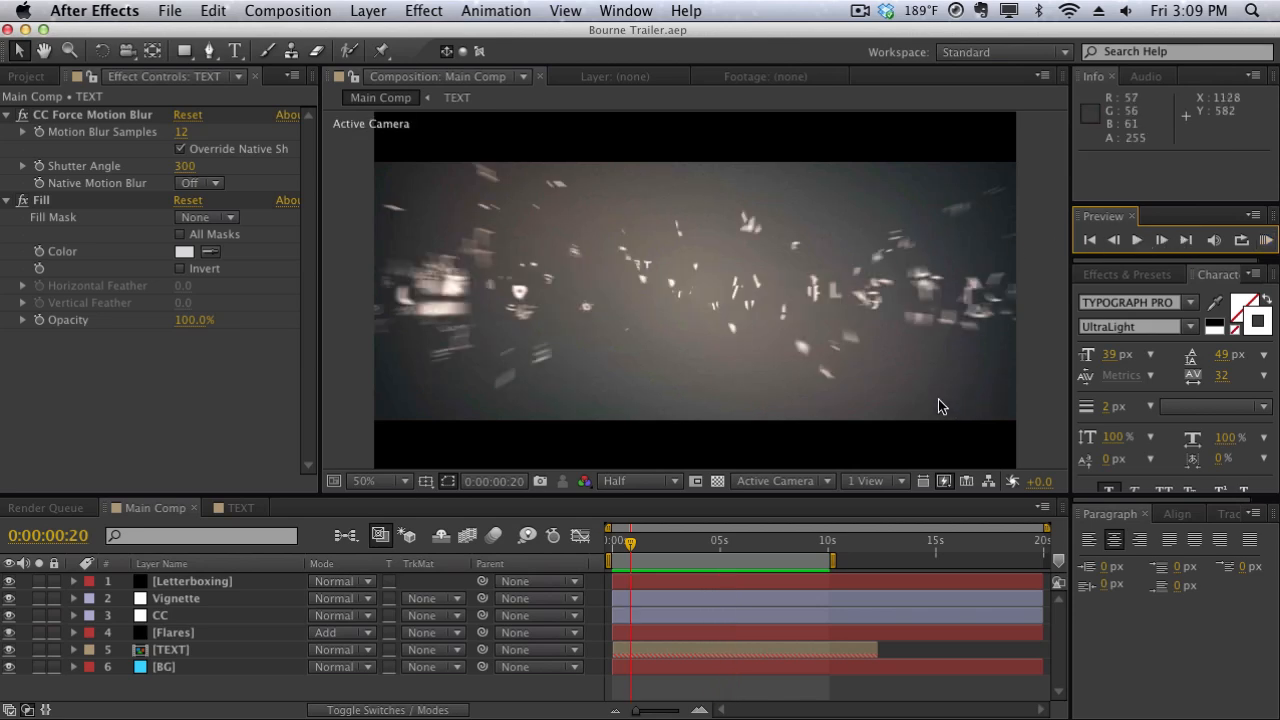
left_click_drag(630, 545, 705, 545)
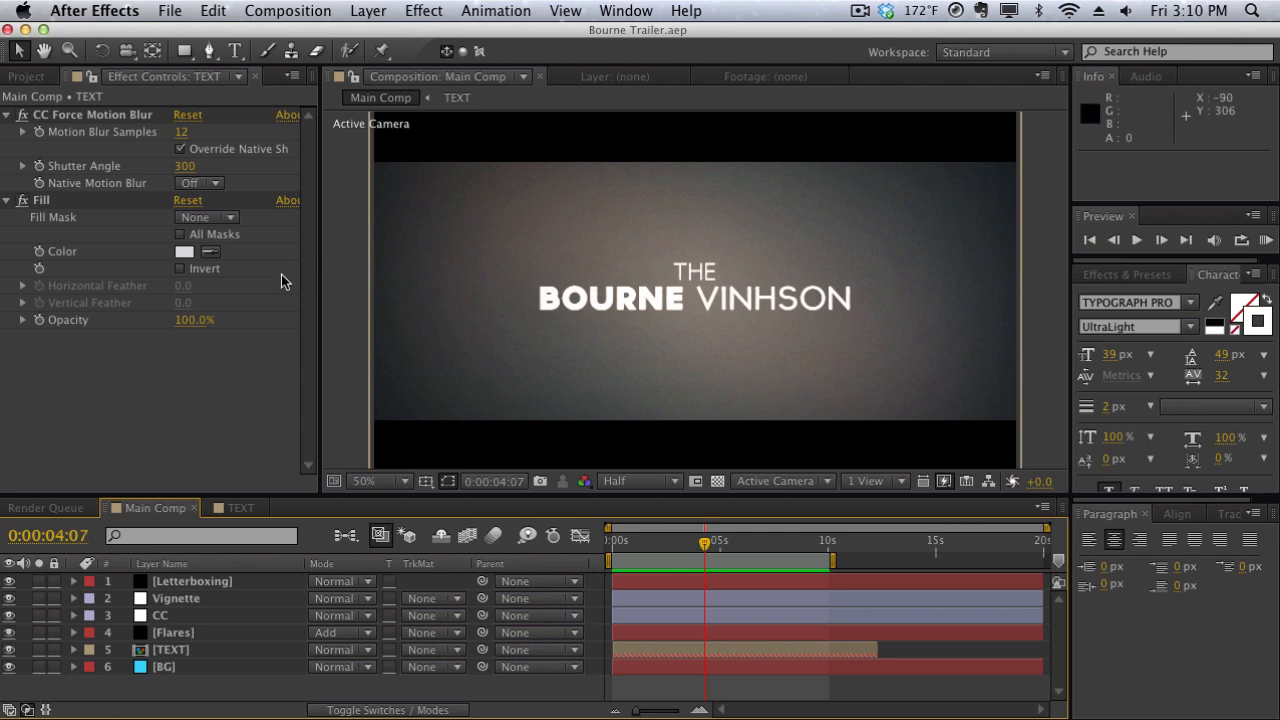
Create a new composition named Bourne at 1280 x 720 px, 23.976 fps and 20 seconds long
left_click(280, 10)
left_click(277, 30)
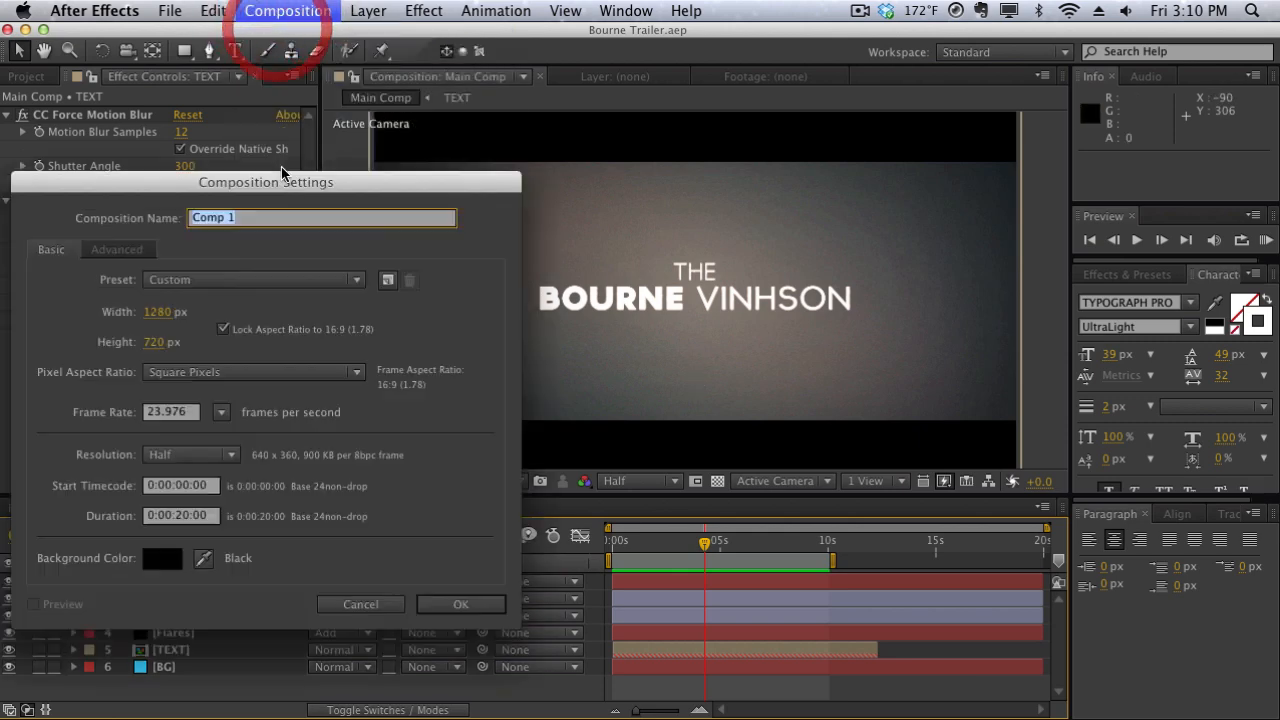
left_click_drag(282, 172, 561, 160)
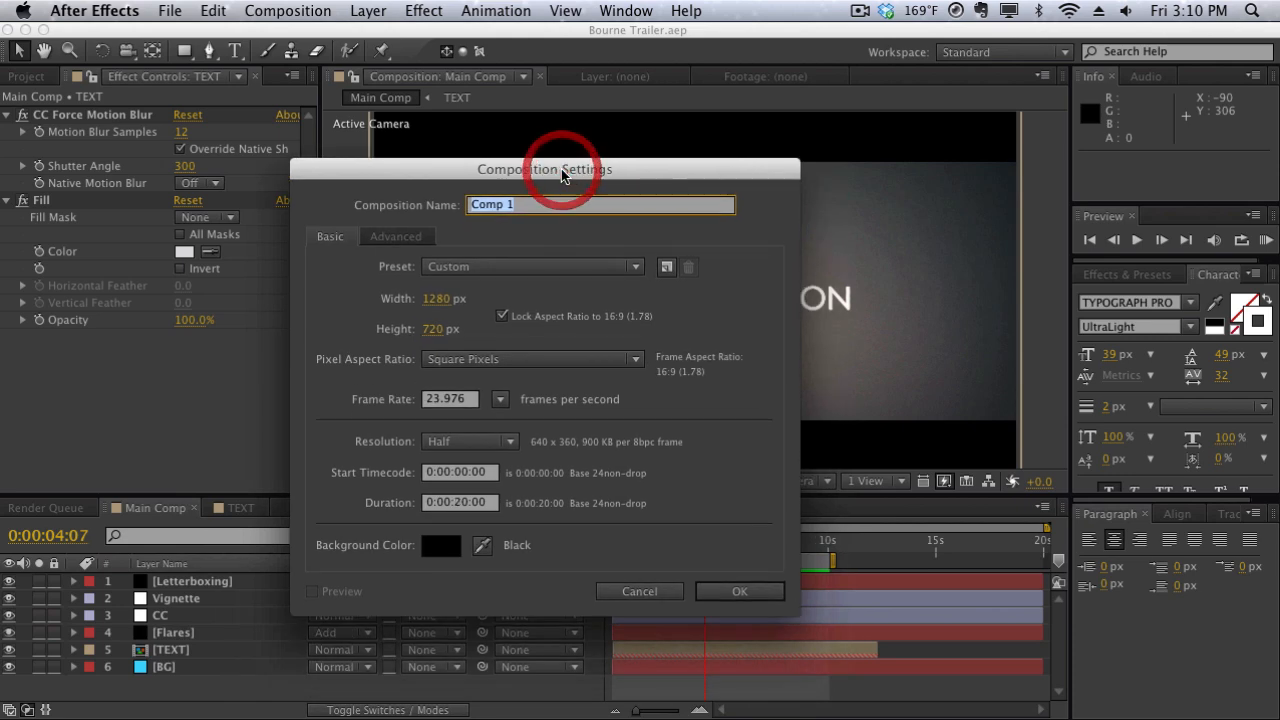
type("Bourne")
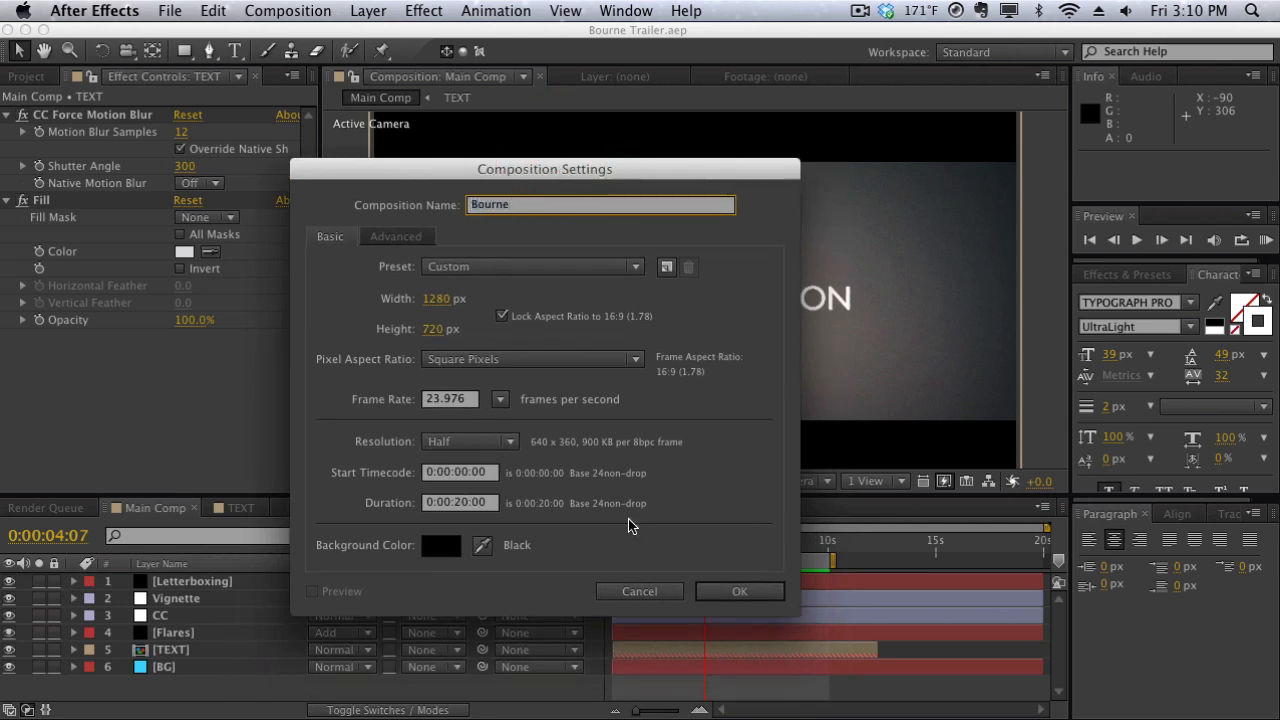
left_click(745, 590)
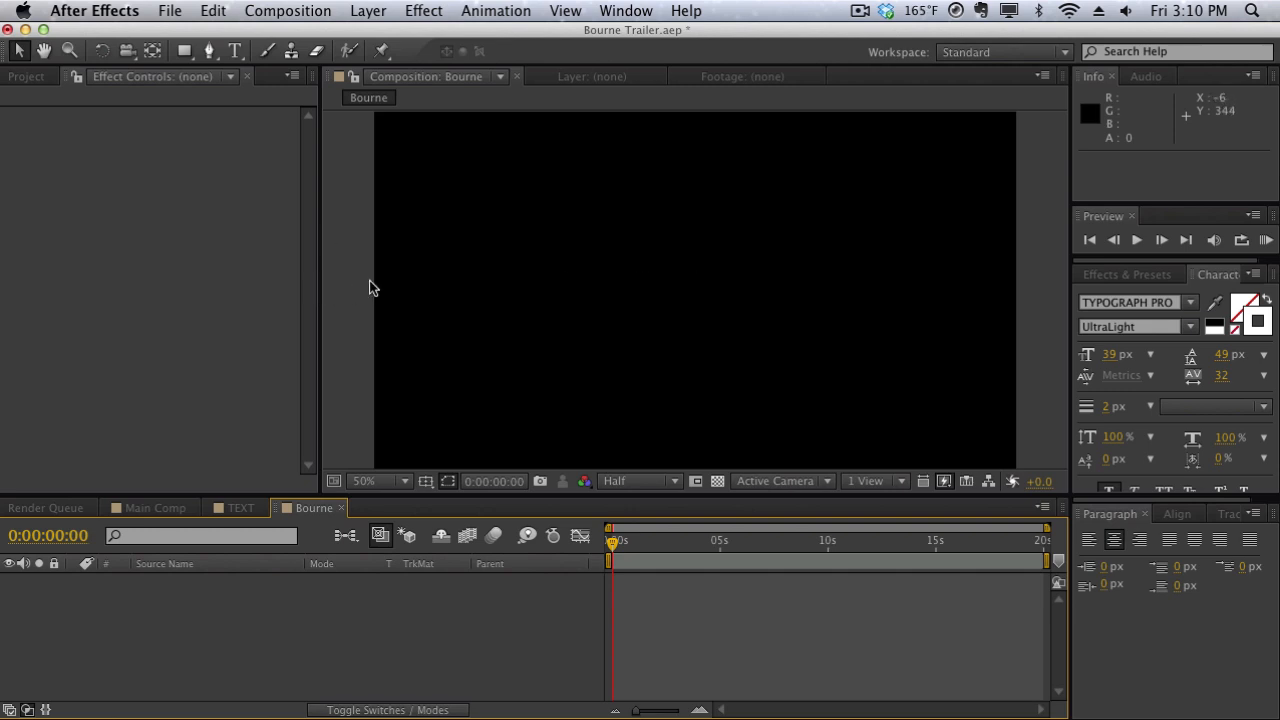
Add a text layer to the Bourne composition reading "BOURNE KID"
left_click(368, 10)
mouse_move(570, 38)
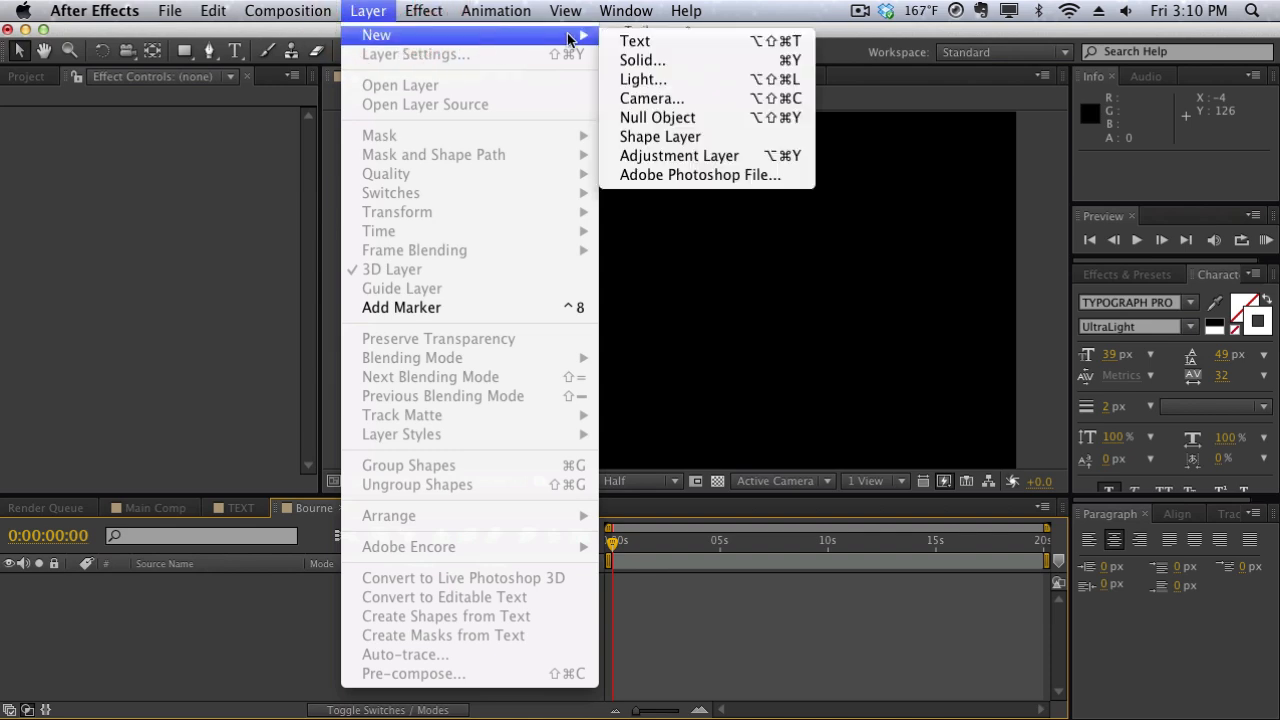
left_click(638, 41)
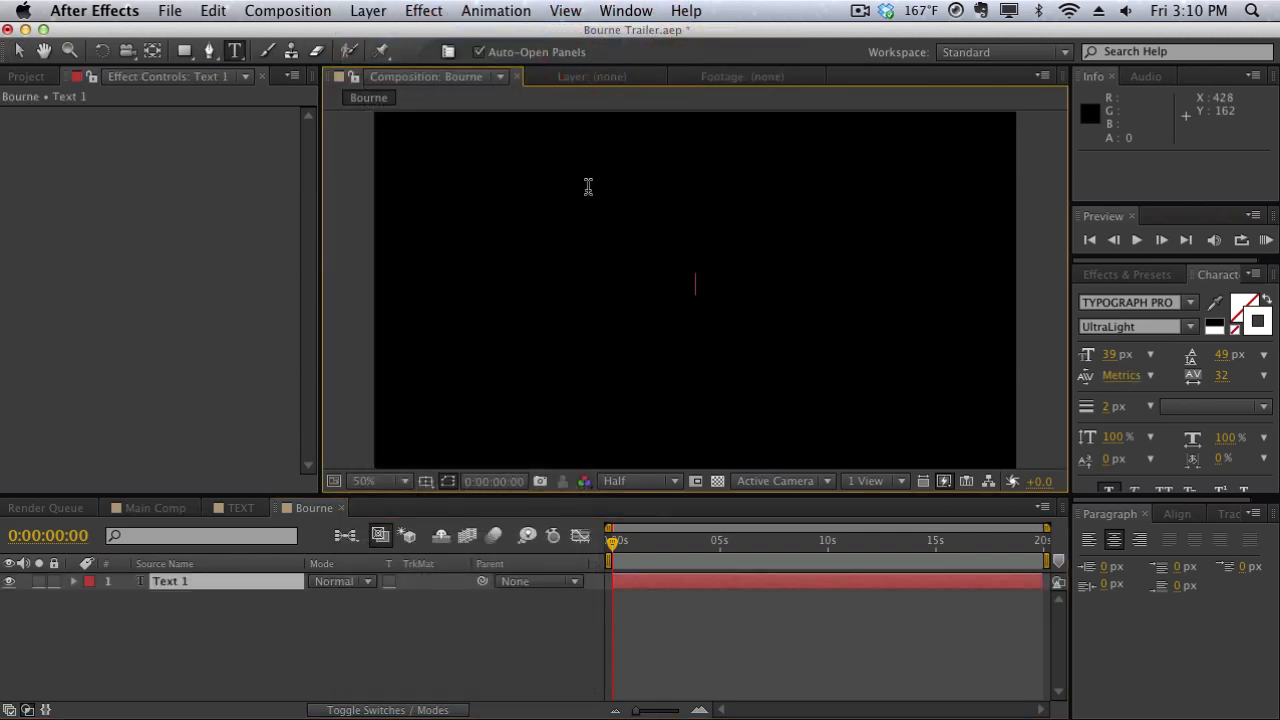
type("BOURNE")
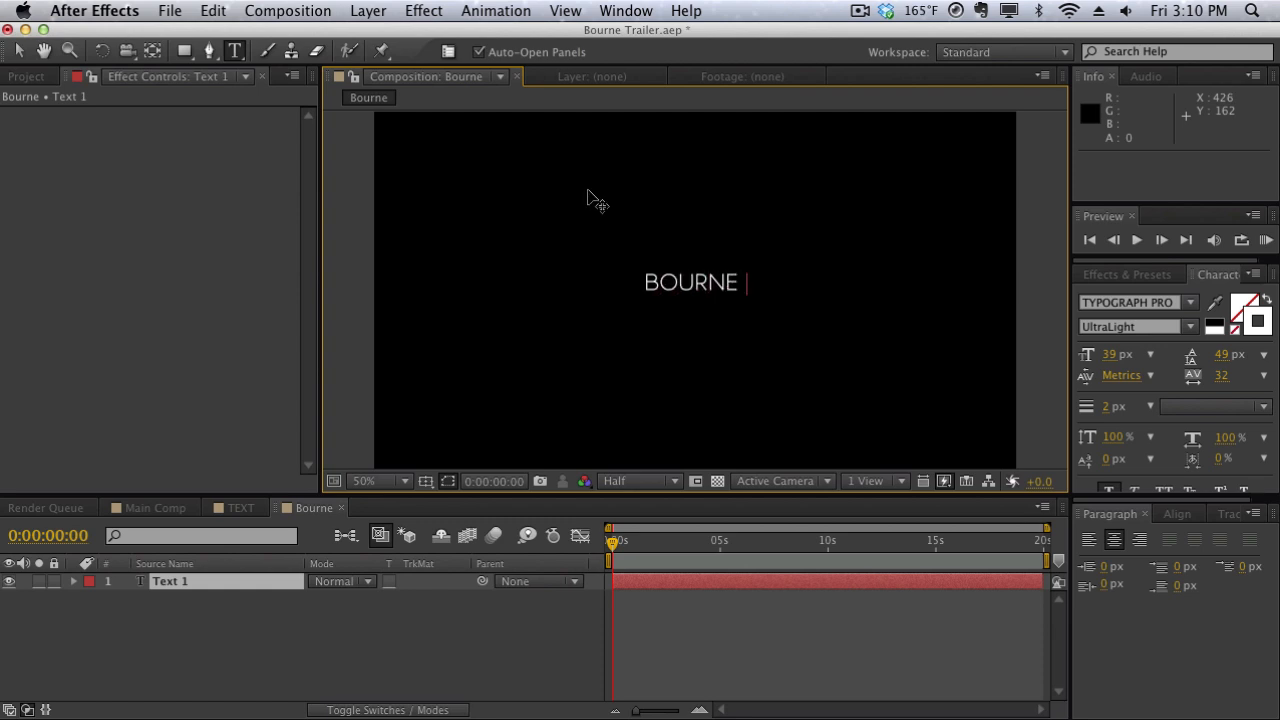
type(" USER")
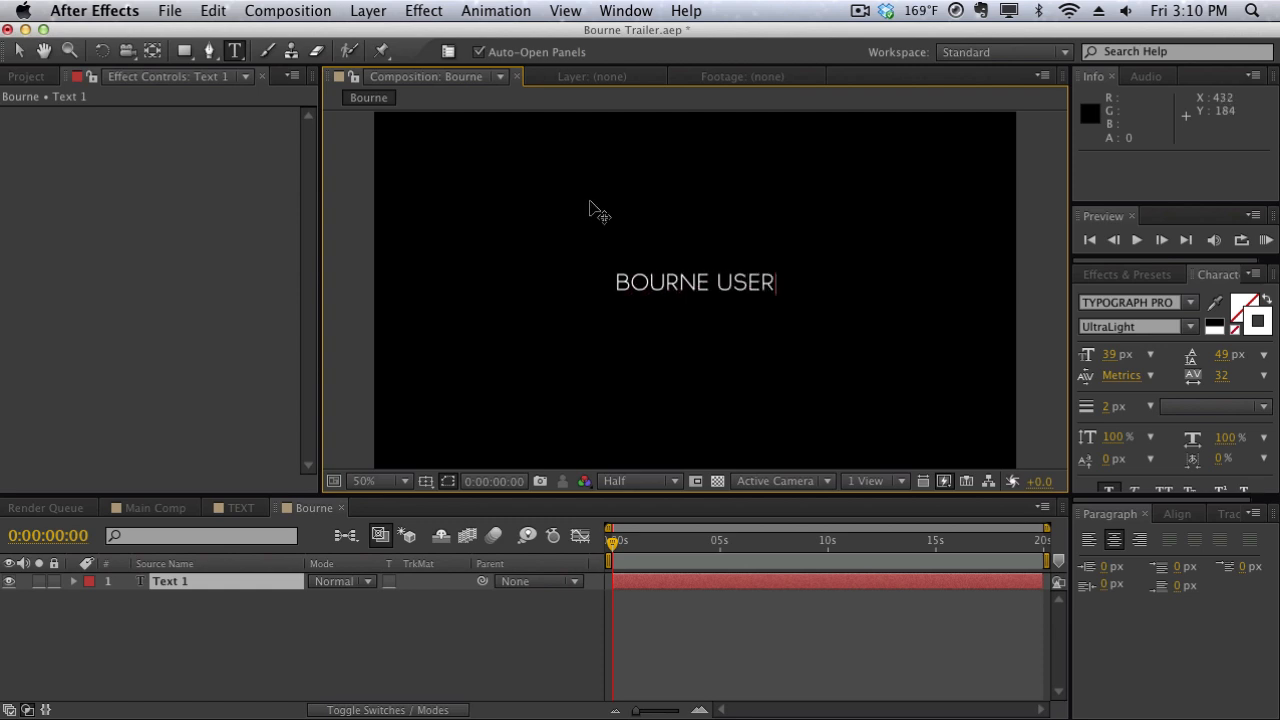
key("BackSpace")
key("BackSpace")
key("BackSpace")
key("BackSpace")
type("KID")
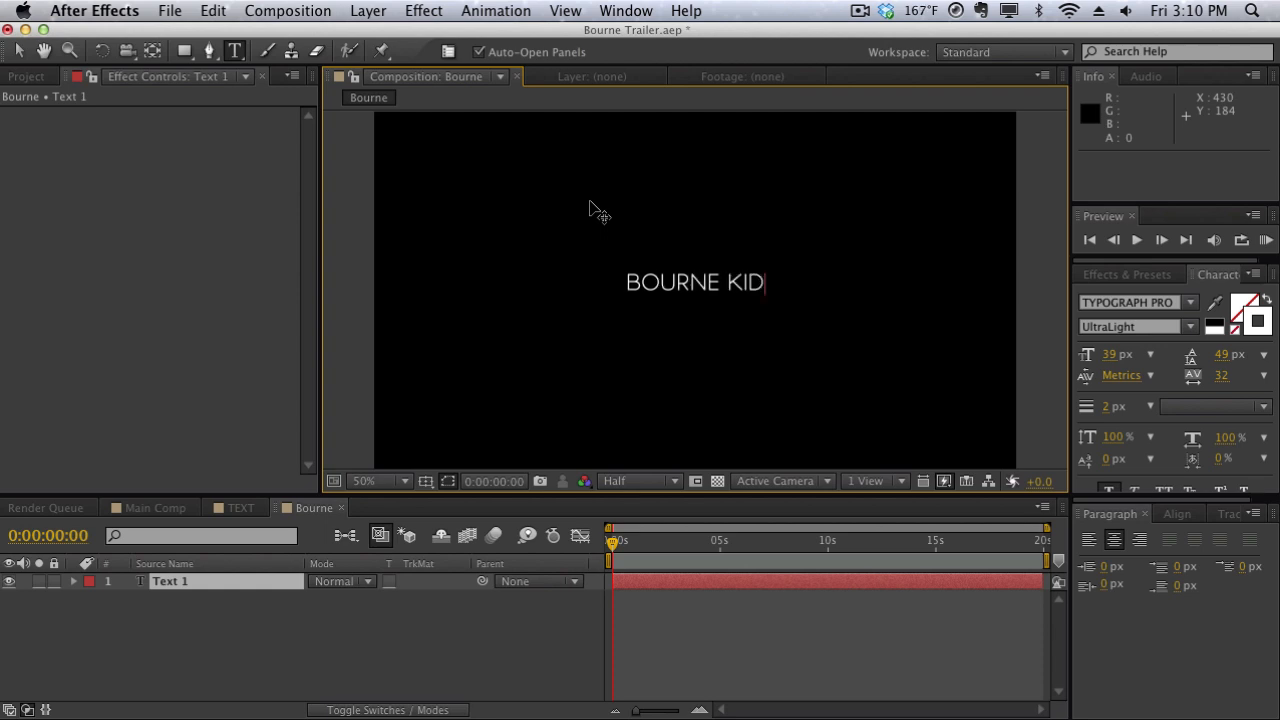
Set the word BOURNE in the title to the ExtraBold font style
left_click_drag(628, 281, 714, 287)
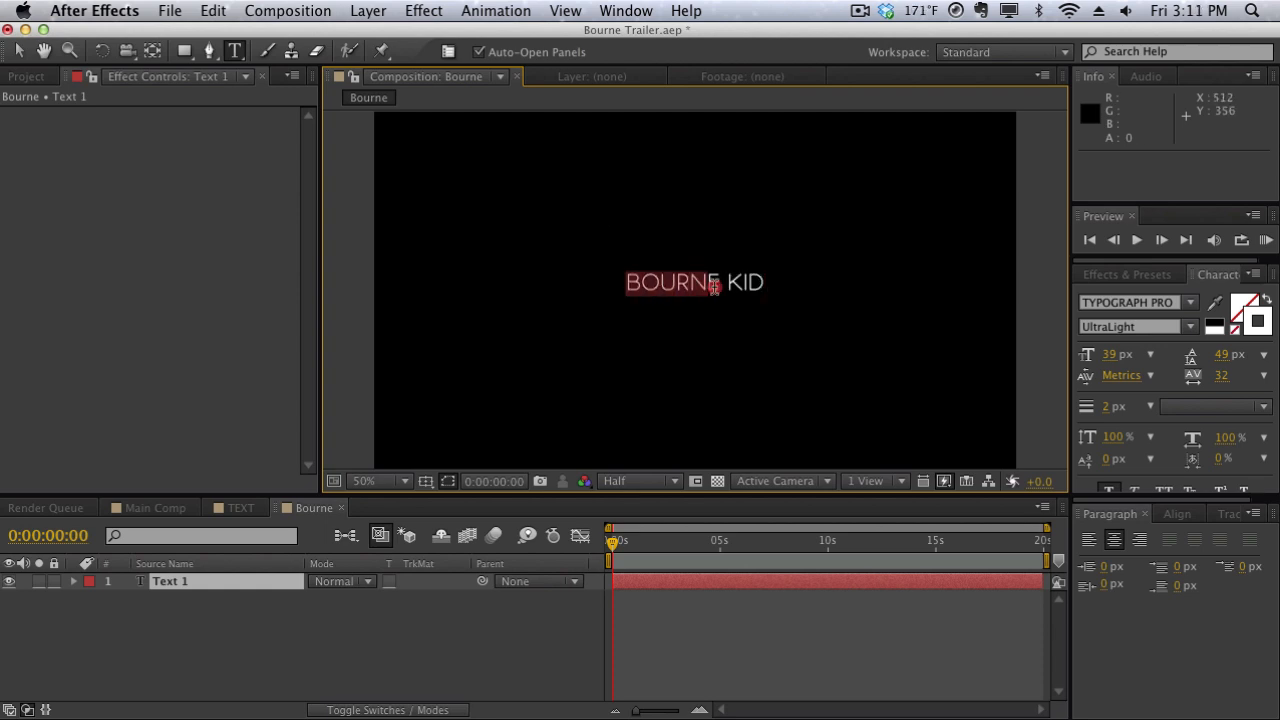
left_click(1190, 328)
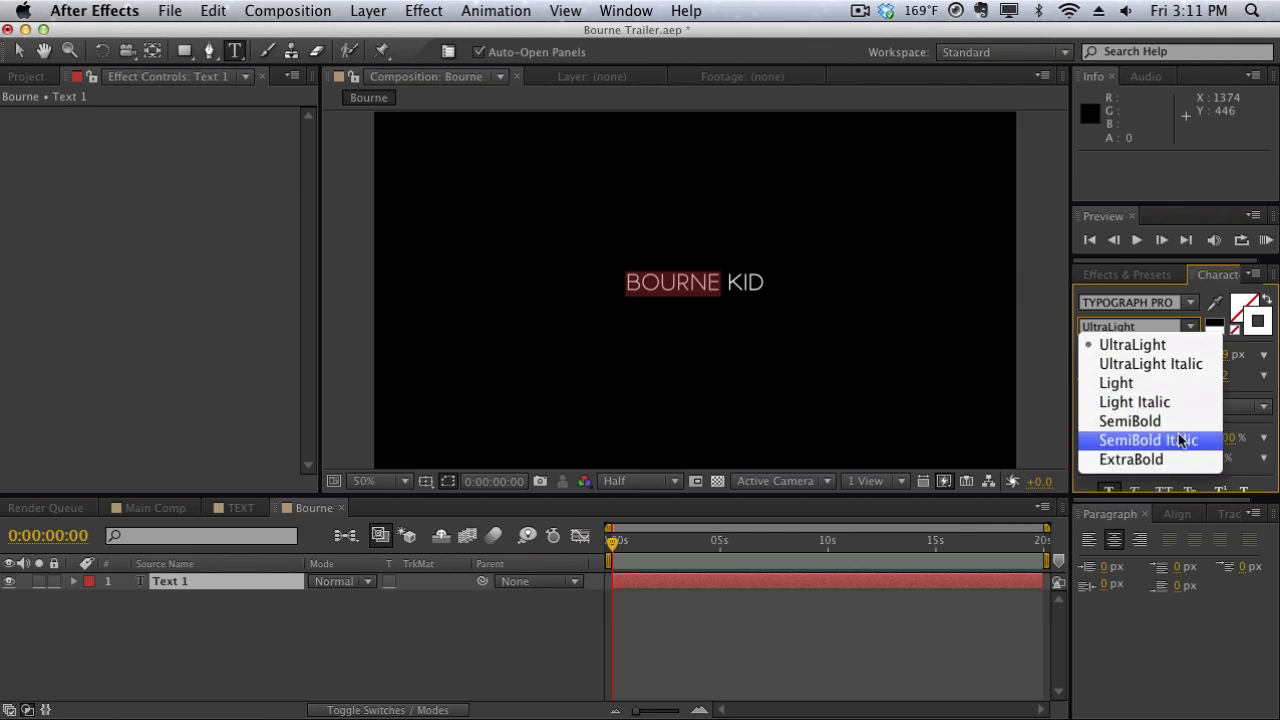
left_click(1177, 459)
Set the font size of the entire BOURNE KID title to 52 px and finish editing the text
key("super+a")
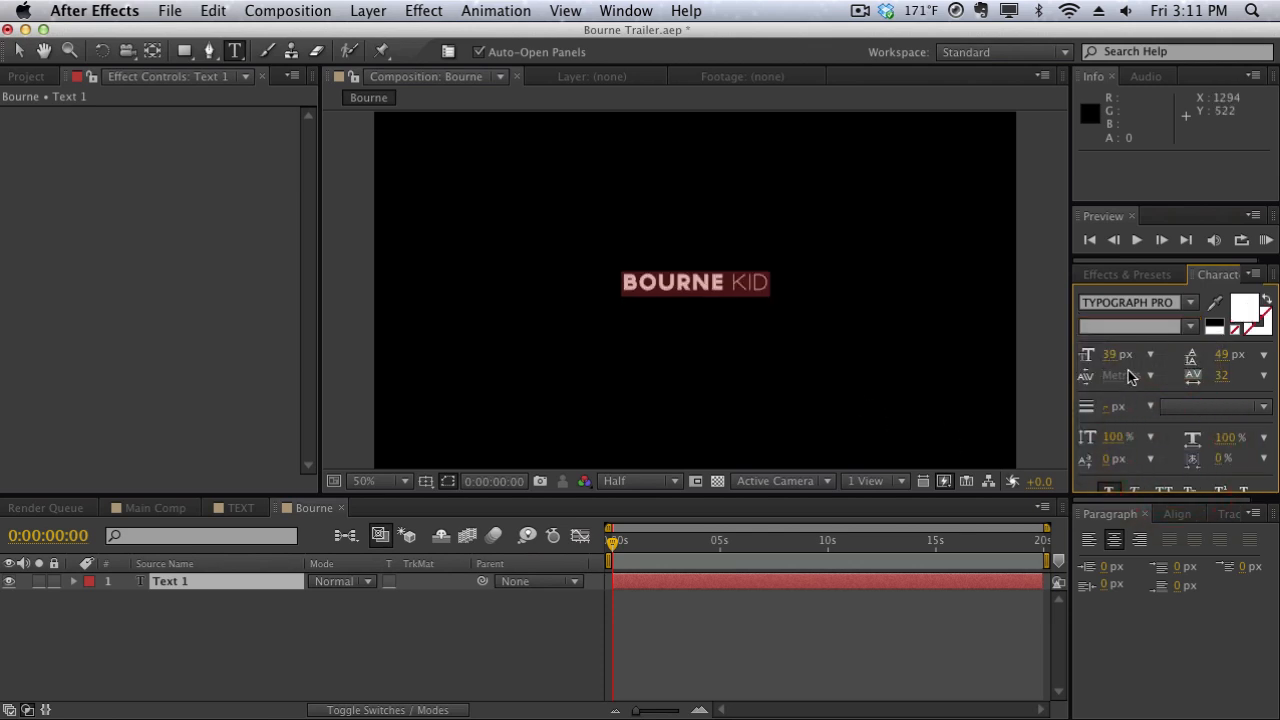
mouse_move(1112, 355)
left_mouse_down()
mouse_move(1140, 353)
mouse_move(1120, 350)
left_mouse_up()
left_click(362, 416)
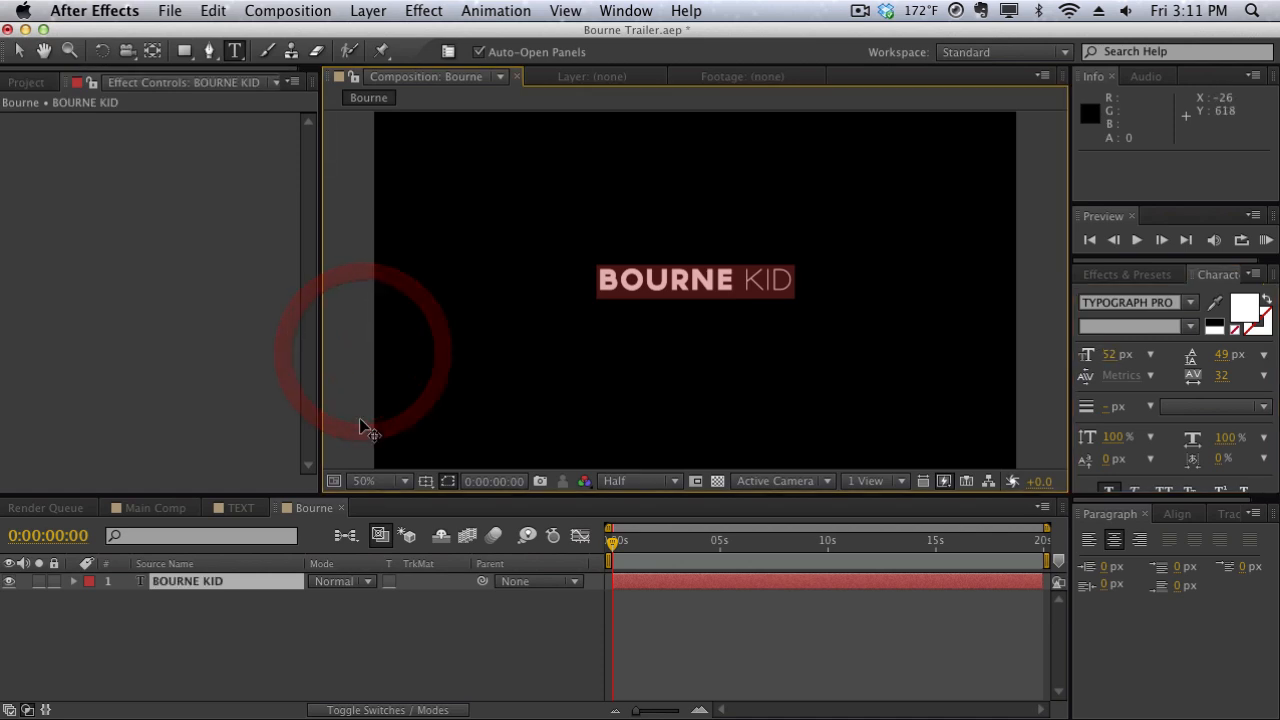
left_click(347, 637)
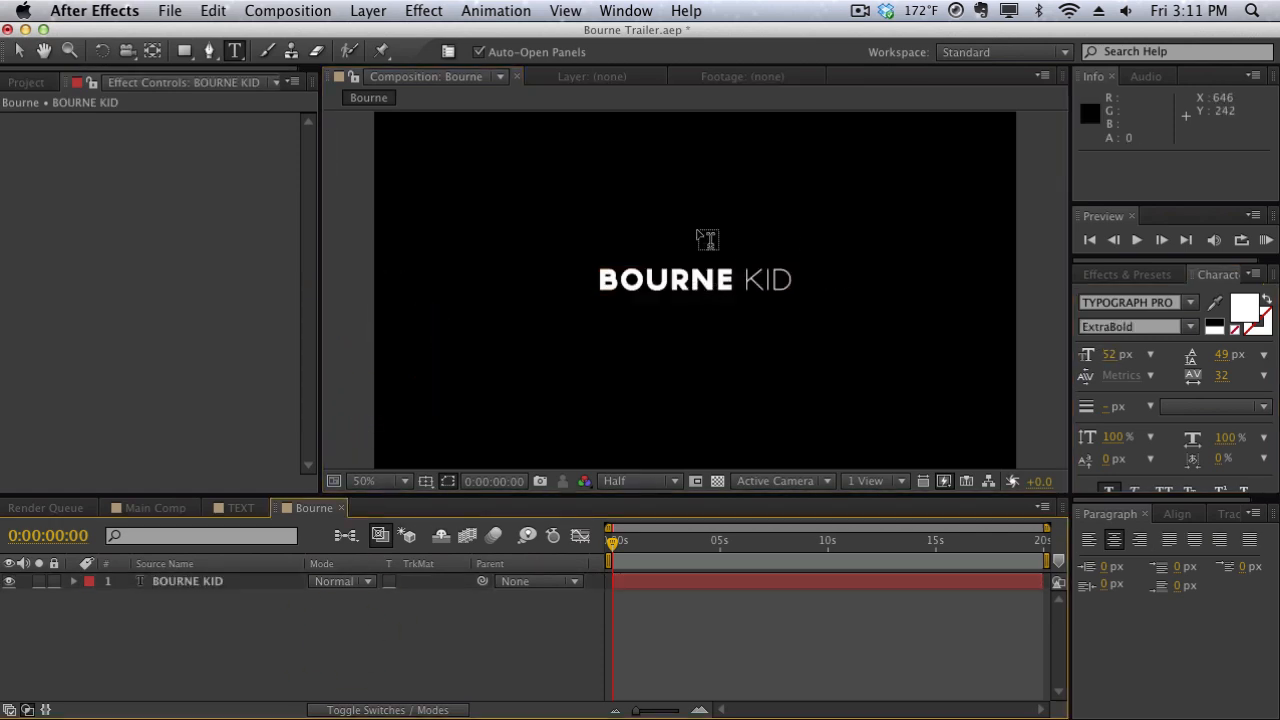
Center the BOURNE KID layer vertically in the composition, switch to the Selection tool and deselect the layer
left_click(190, 581)
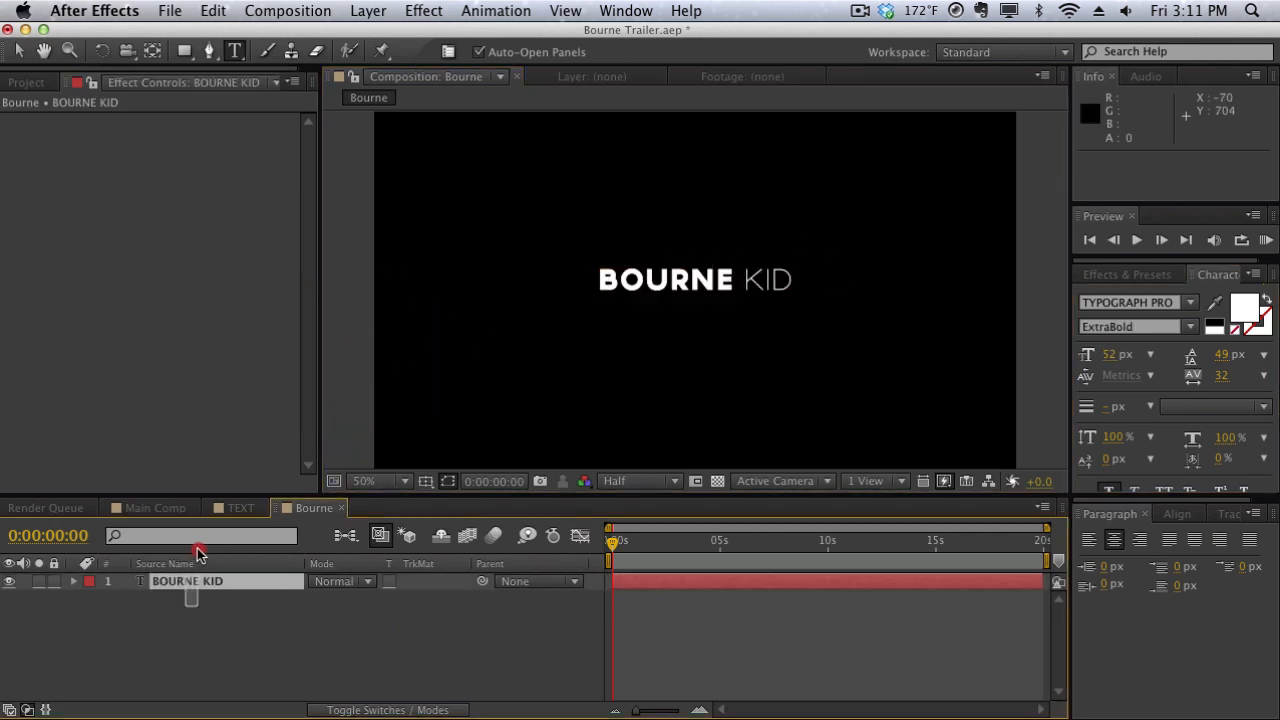
left_click(1192, 507)
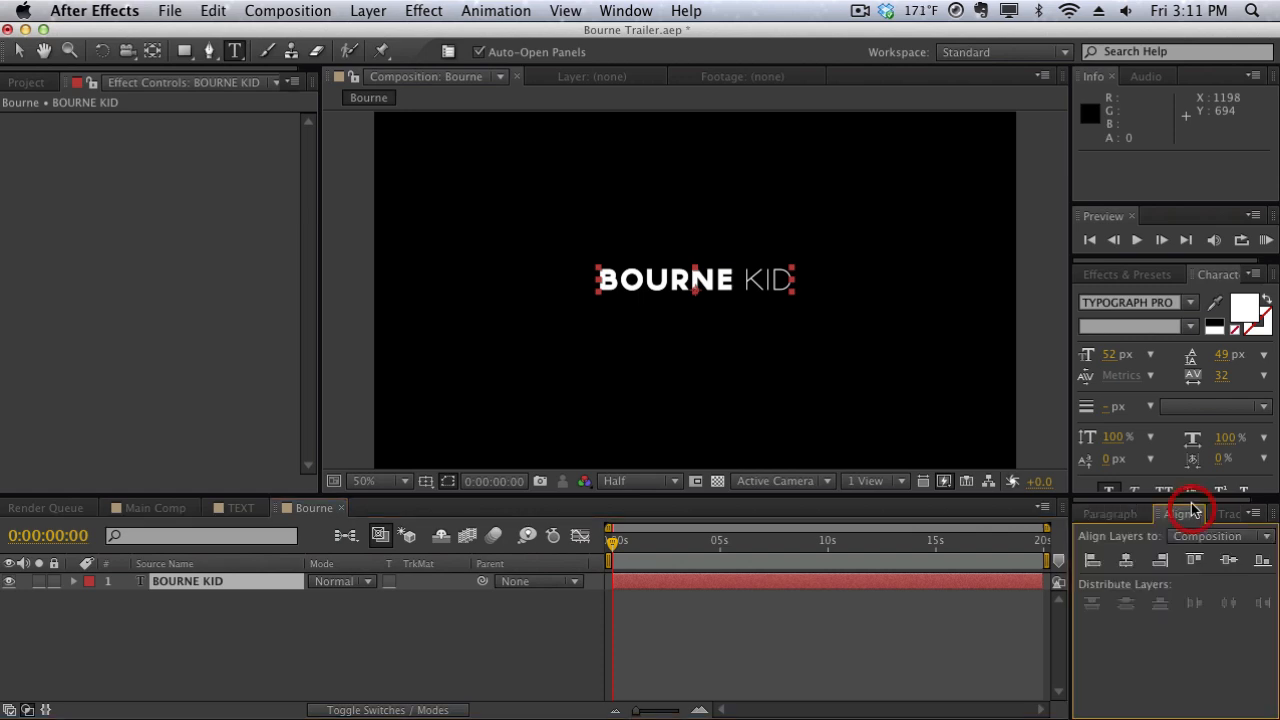
left_click(1228, 559)
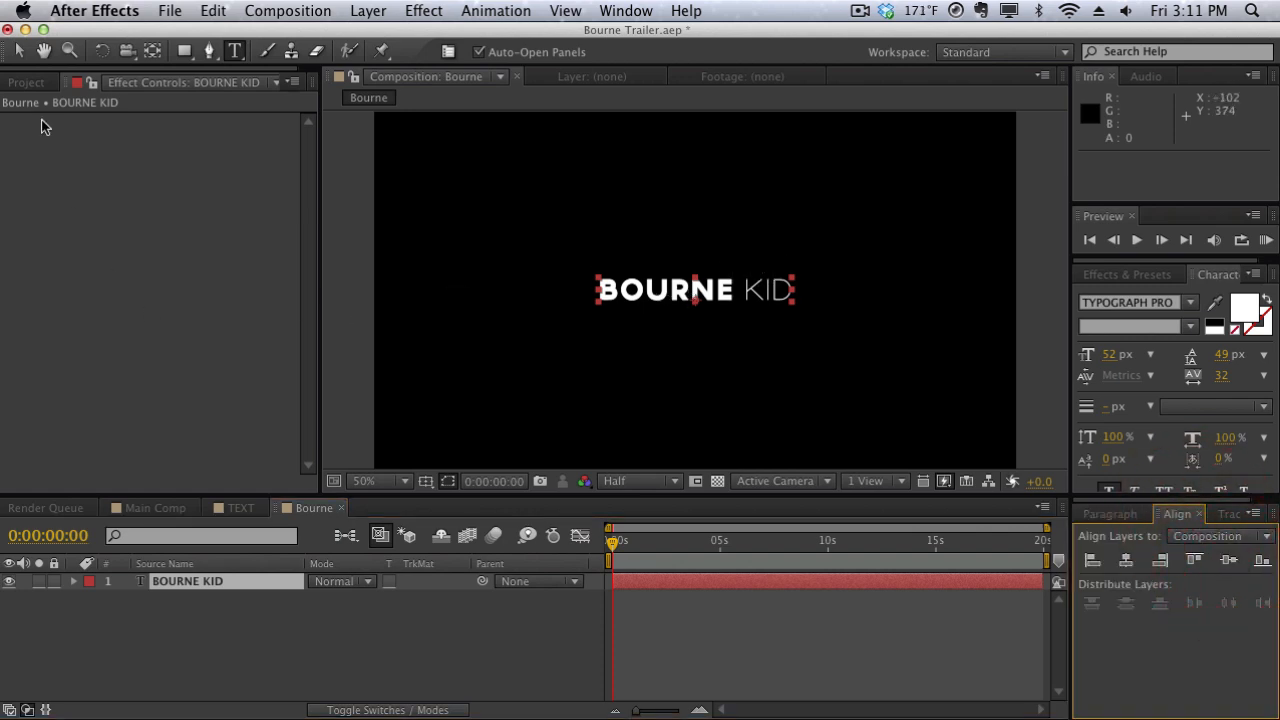
left_click(19, 53)
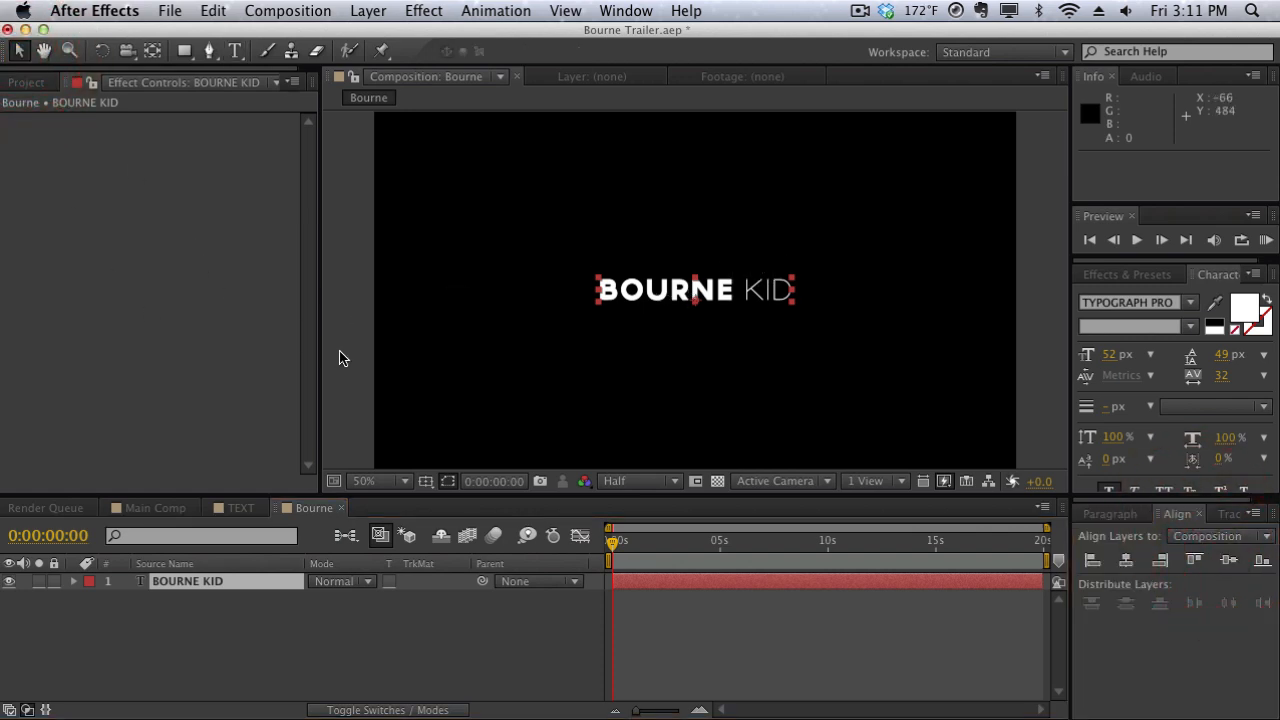
left_click(365, 348)
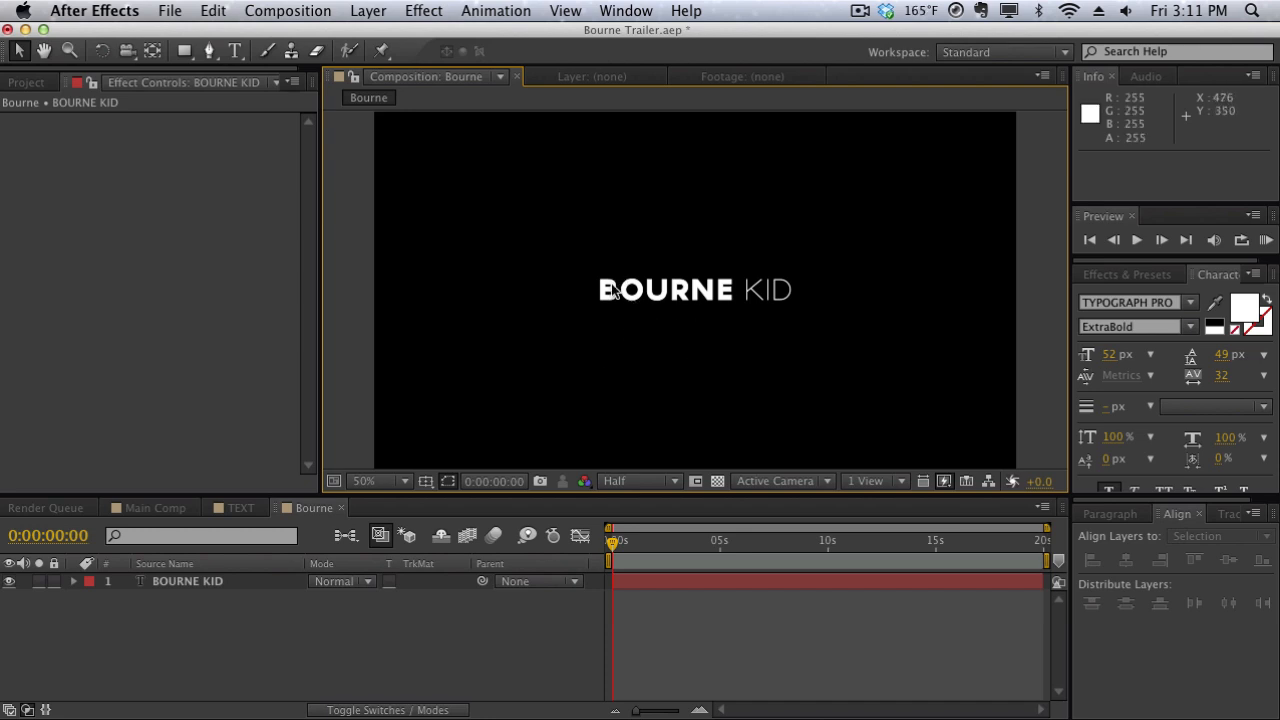
Apply the CC Pixel Polly effect to the BOURNE KID layer and scrub through its animation, stopping at 0:00:00:08
left_click(1100, 275)
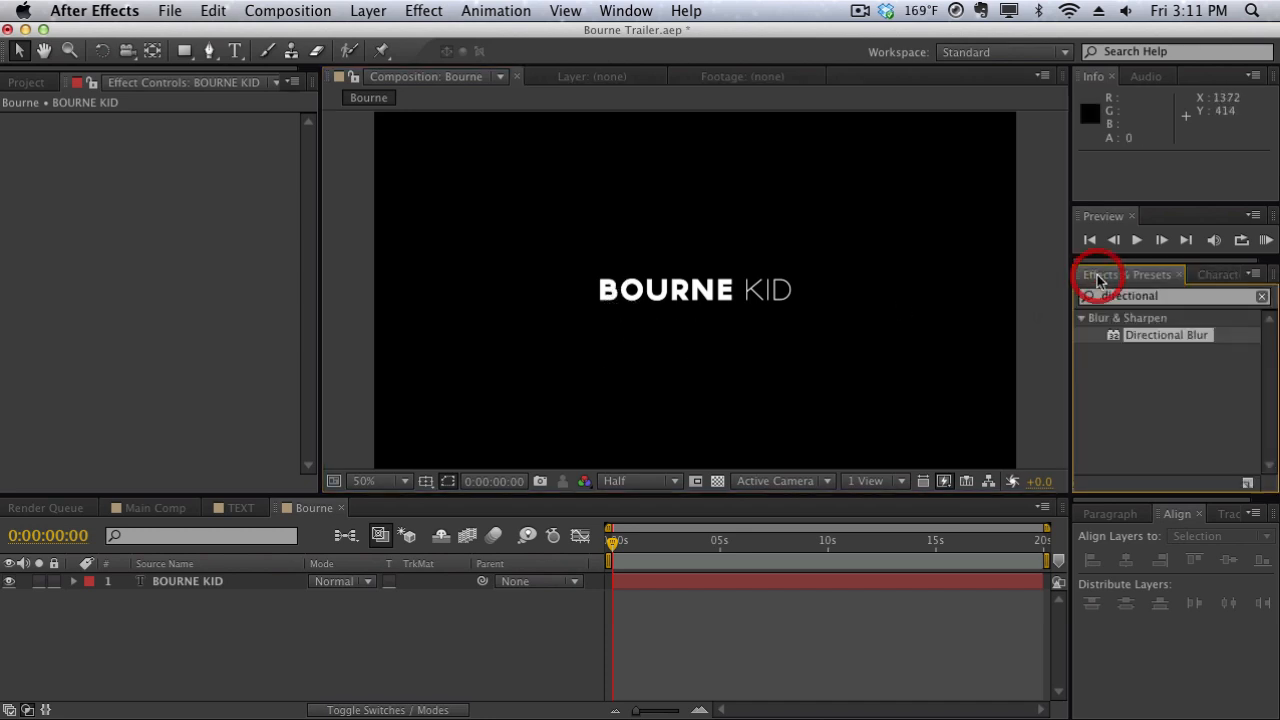
left_click_drag(1163, 303, 1043, 297)
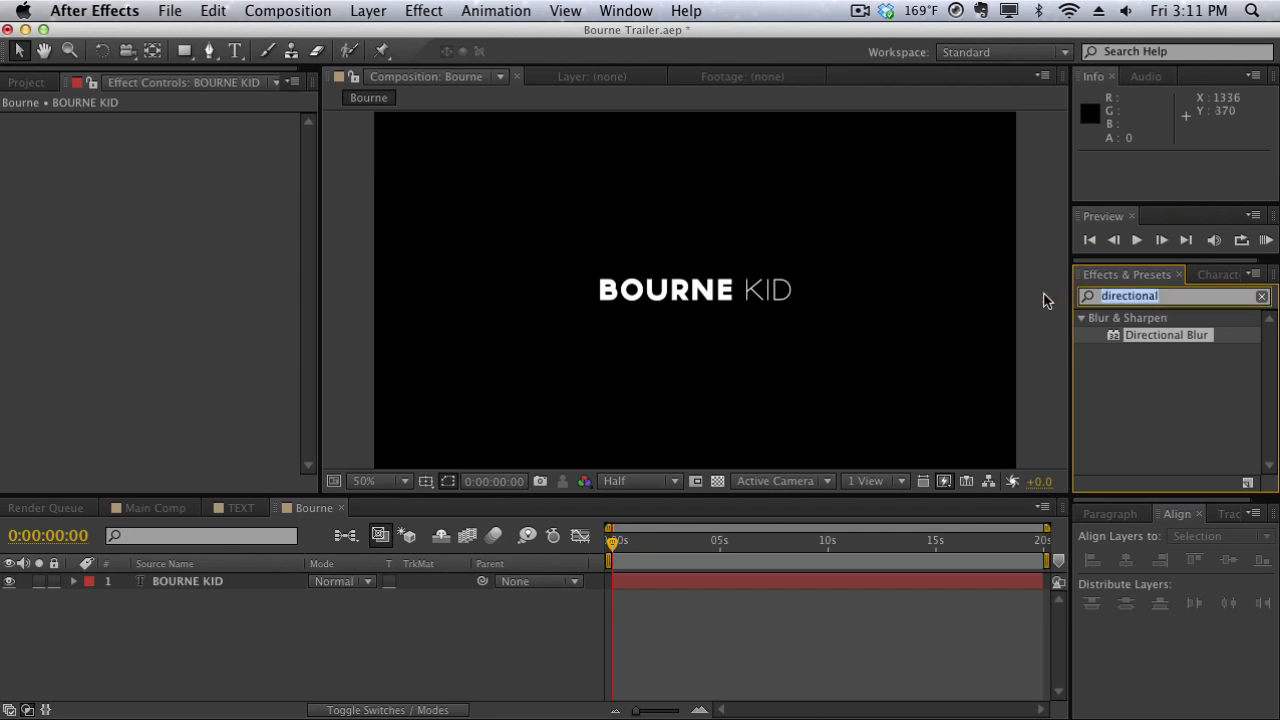
key("BackSpace")
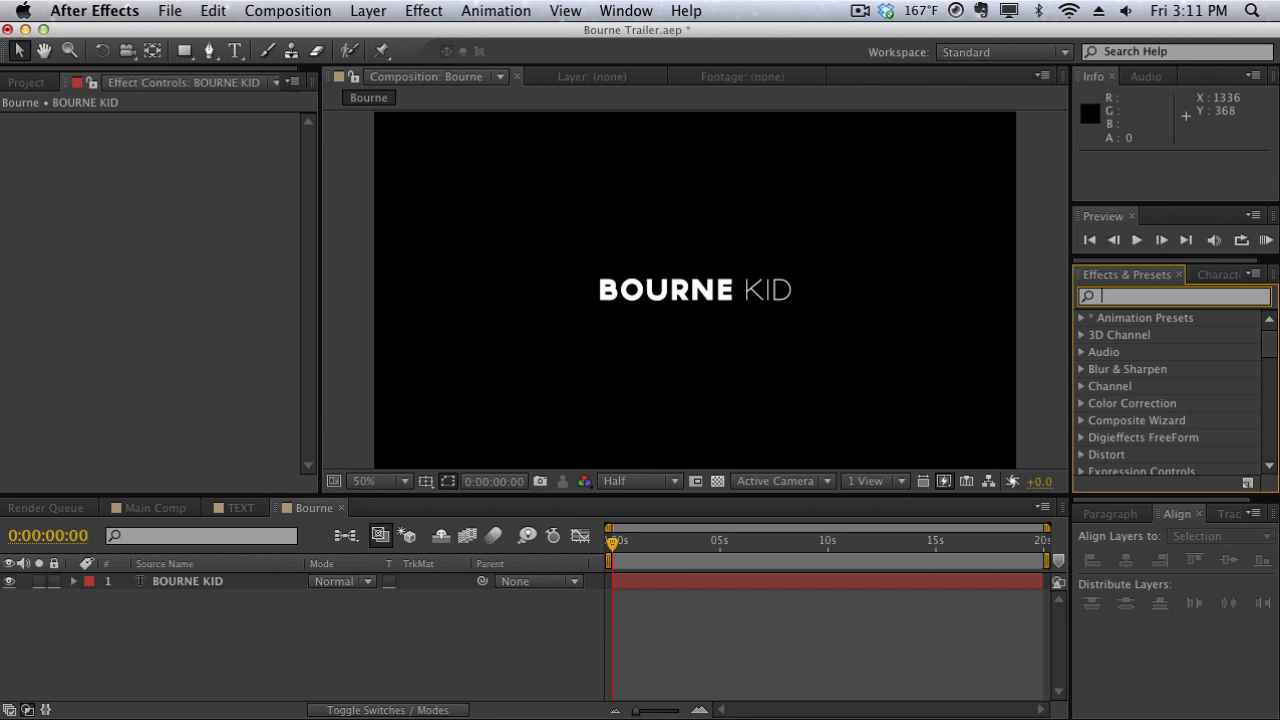
type("cc pixel")
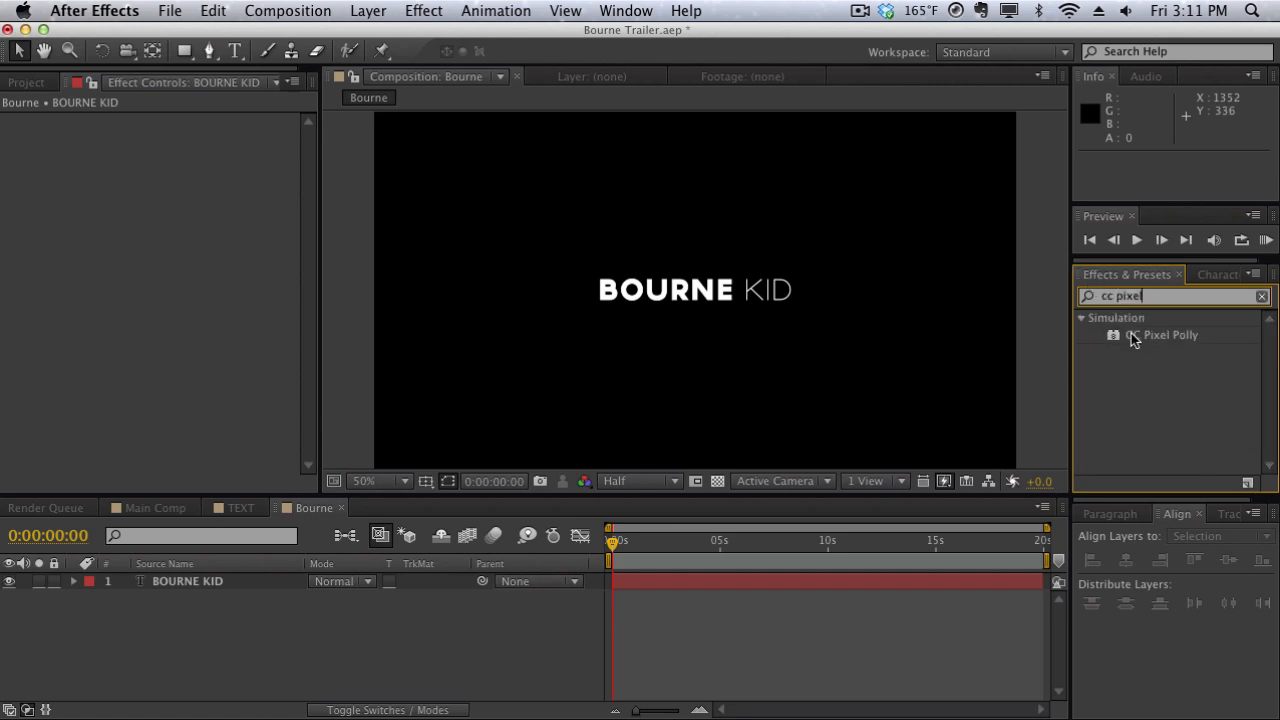
left_click_drag(1133, 343, 153, 593)
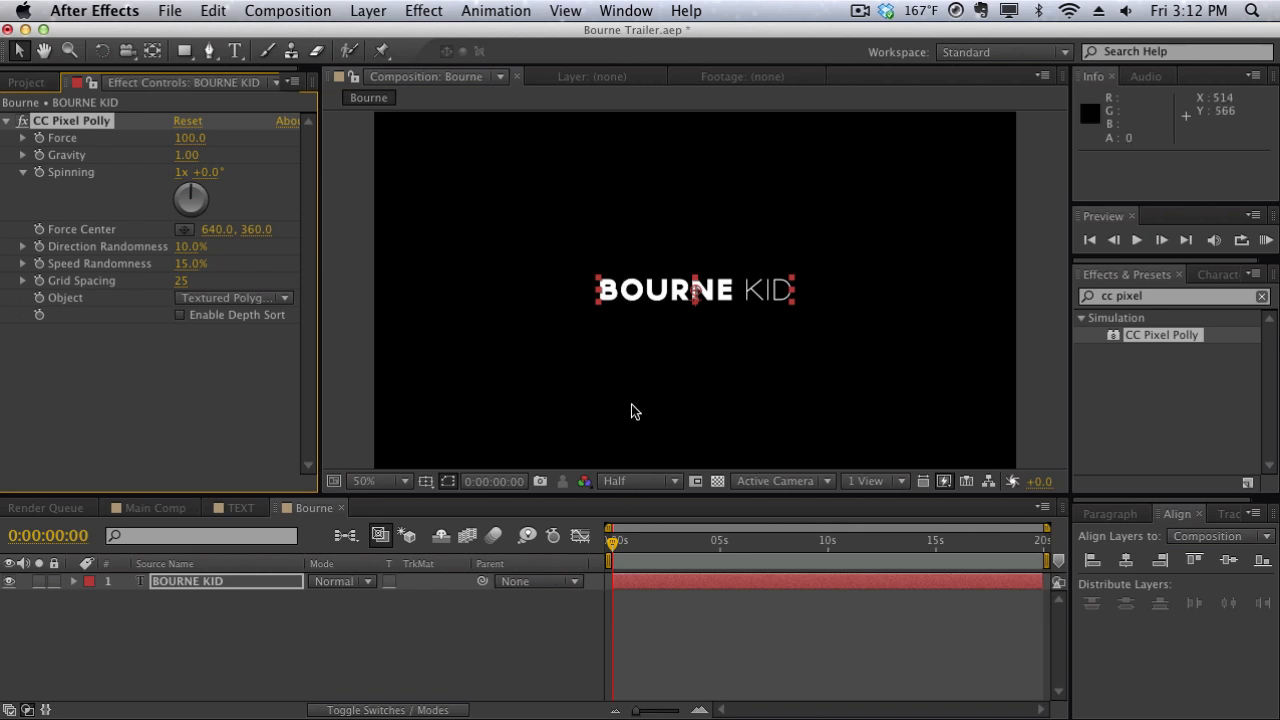
left_click_drag(646, 549, 829, 551)
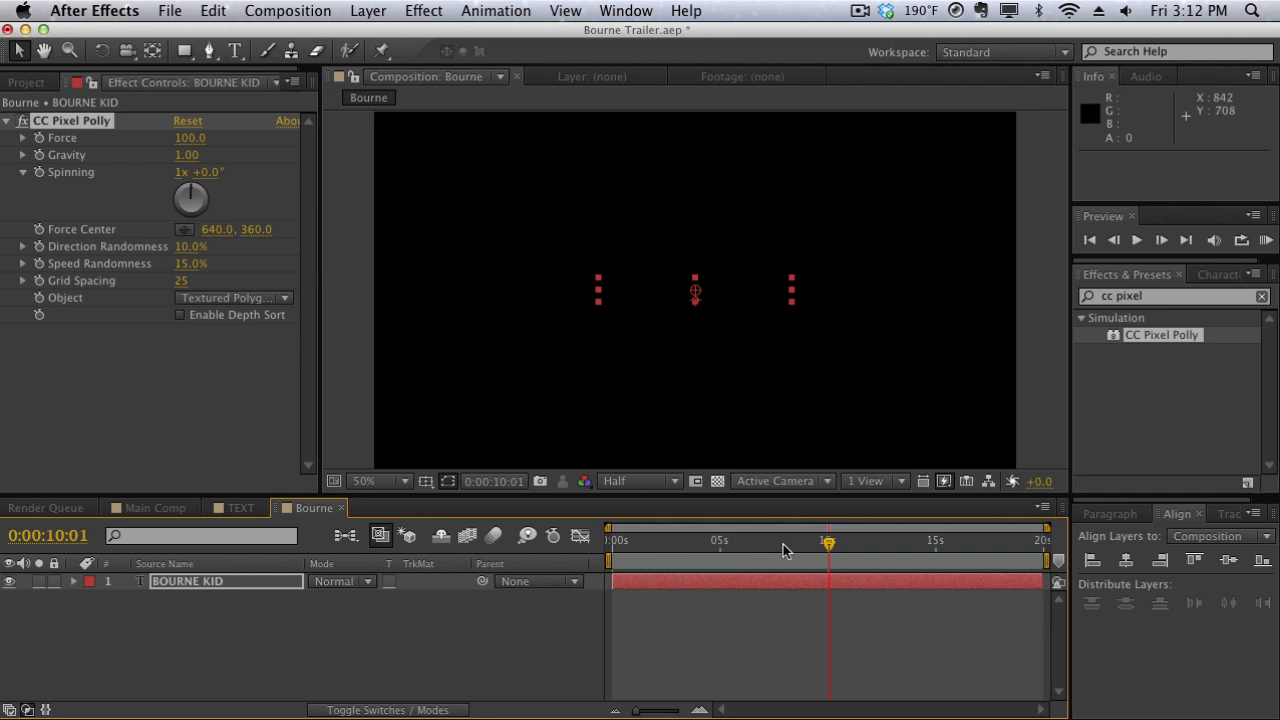
left_click_drag(785, 550, 652, 549)
left_click_drag(619, 553, 621, 553)
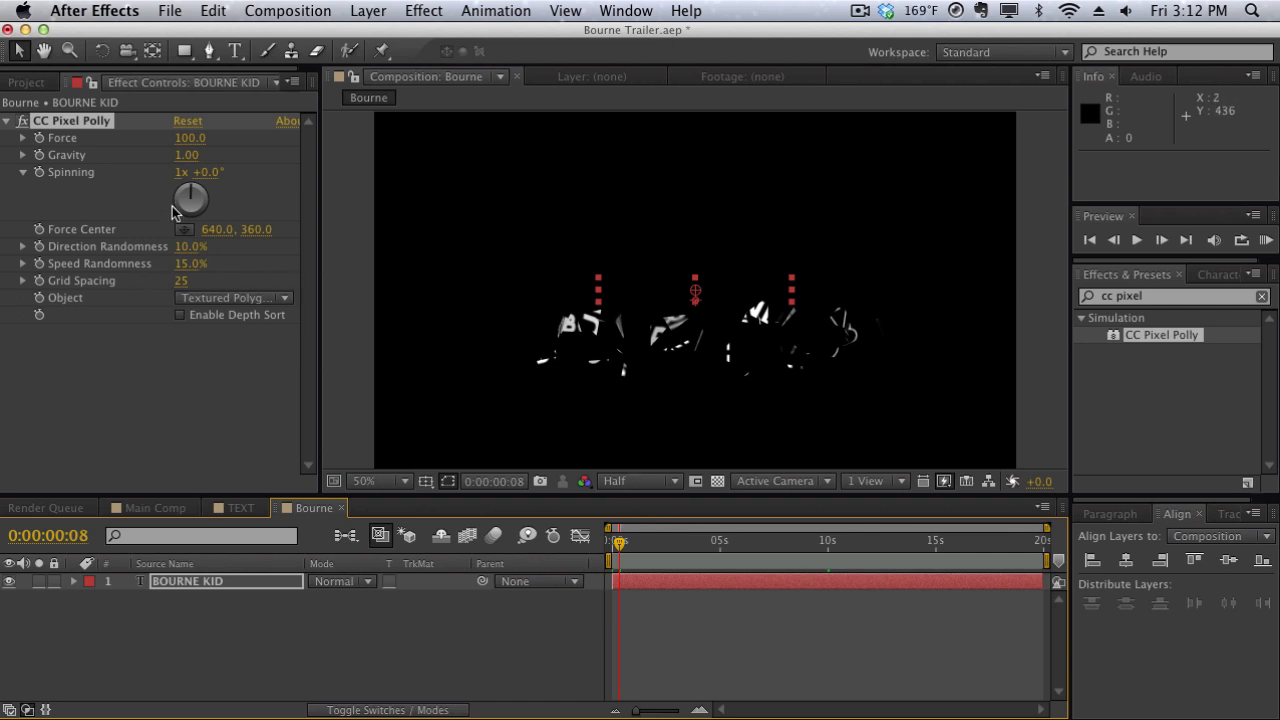
Set CC Pixel Polly's Gravity, Force and Spinning all to 0
left_click(186, 155)
type("0")
key("Return")
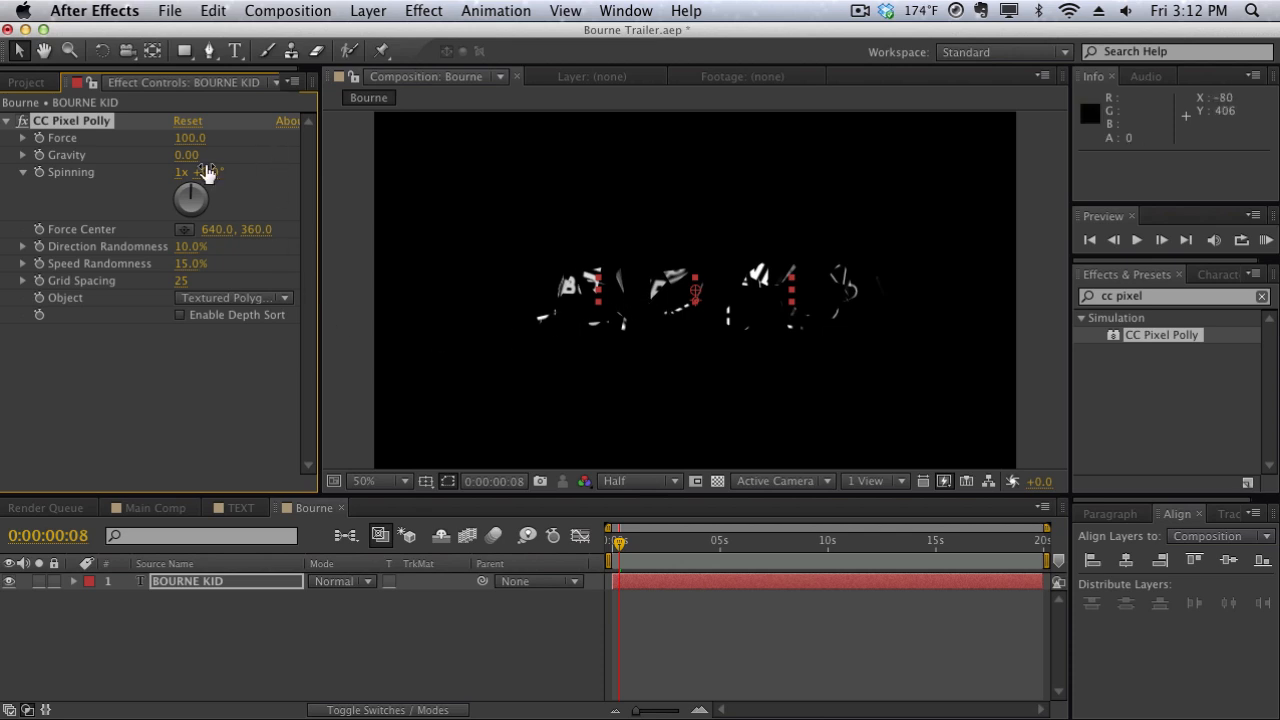
left_click(190, 138)
type("0")
key("Return")
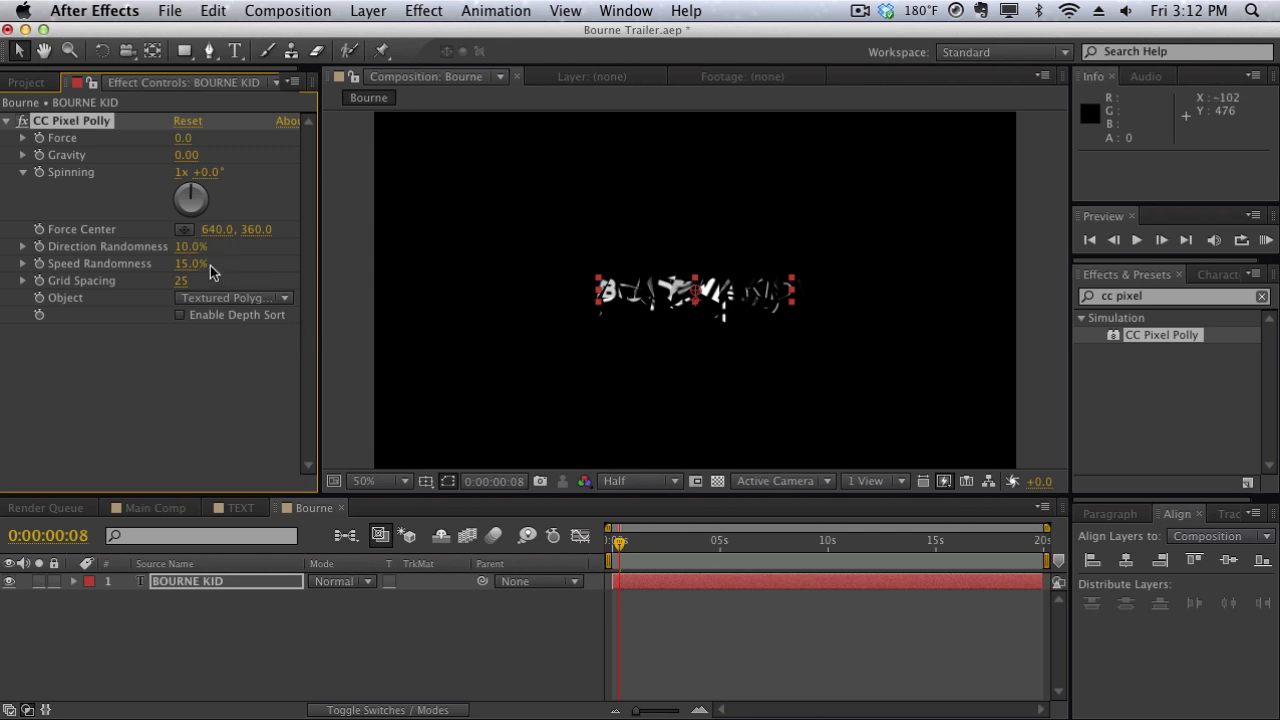
left_click(178, 173)
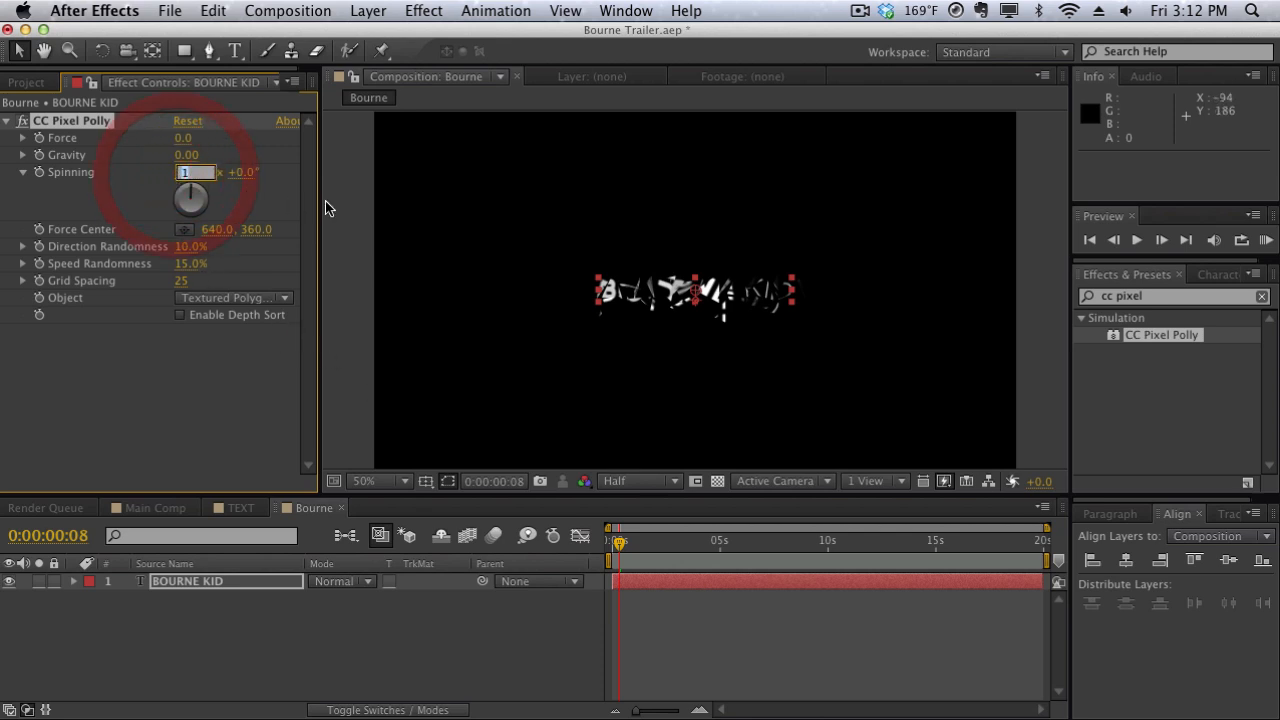
type("0")
key("Return")
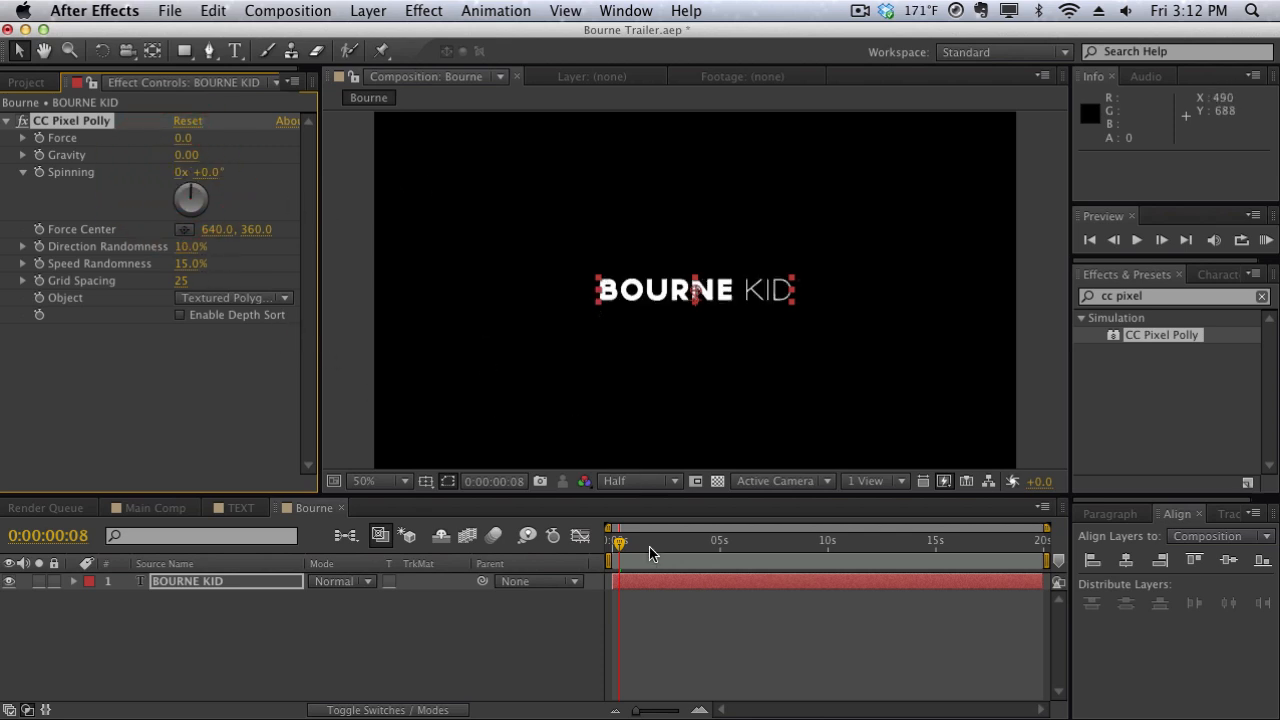
Add starting keyframes for CC Pixel Polly's Force and Spinning at 0:00:10:00
left_click_drag(650, 553, 826, 566)
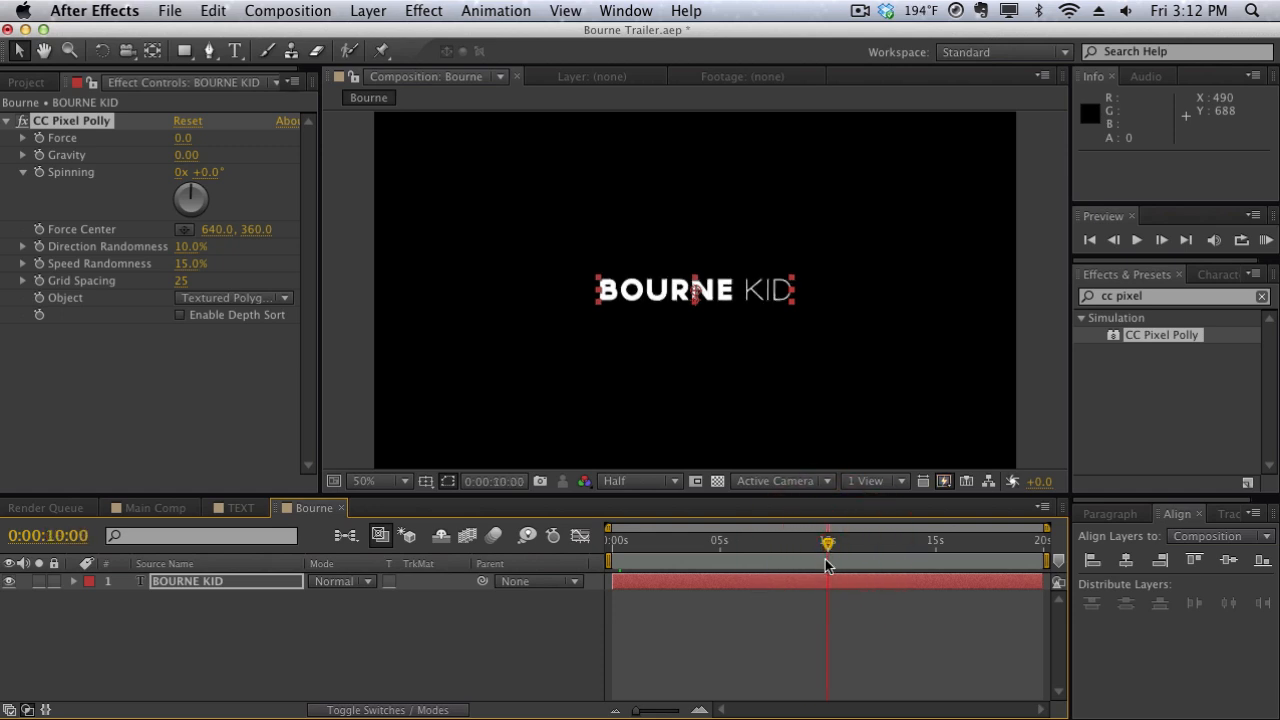
left_click(40, 139)
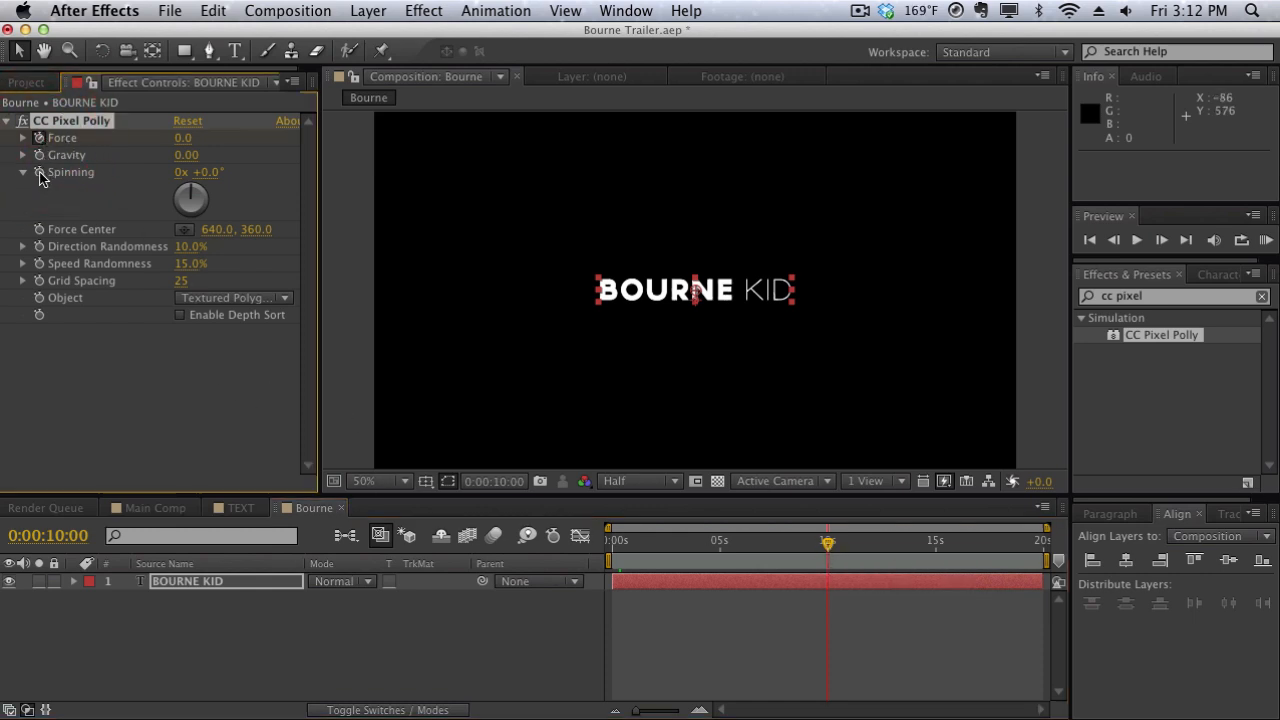
left_click(40, 173)
Reveal the layer's keyframes and, at 0:00:11:03, set Force to 1500 and Spinning to 1x +0.0°
left_click(885, 543)
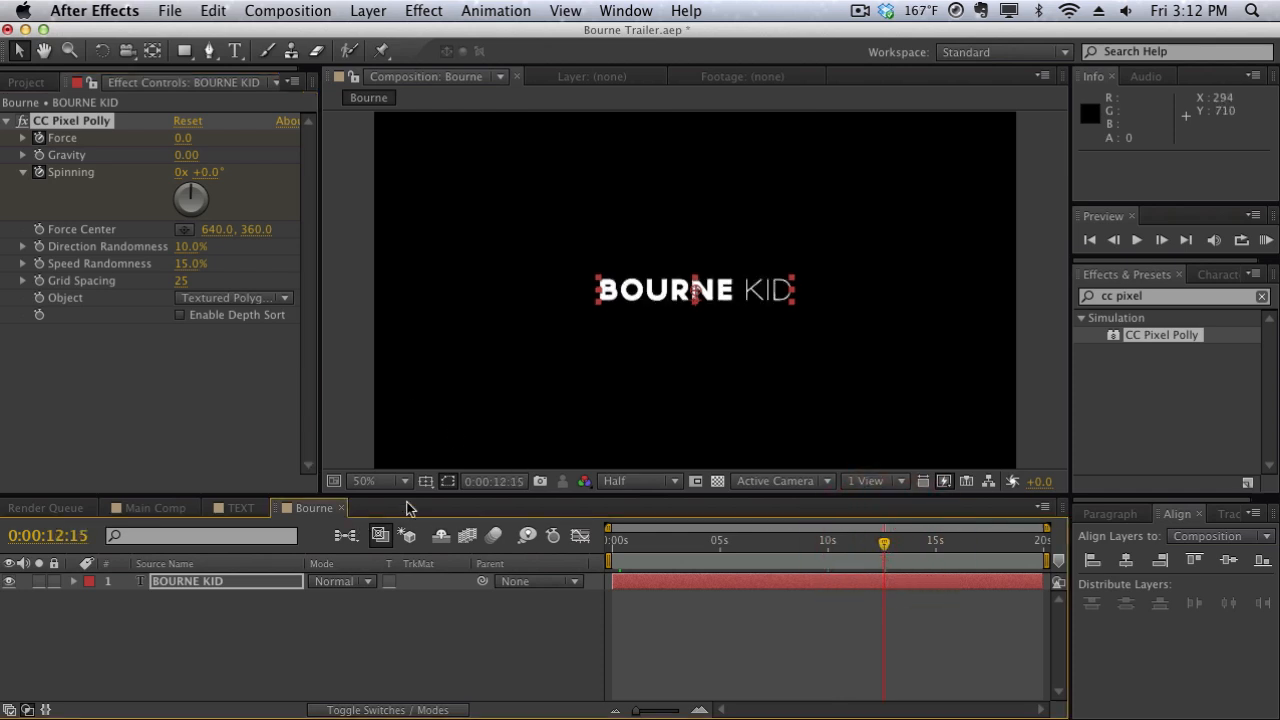
key("u")
left_click_drag(860, 548, 852, 548)
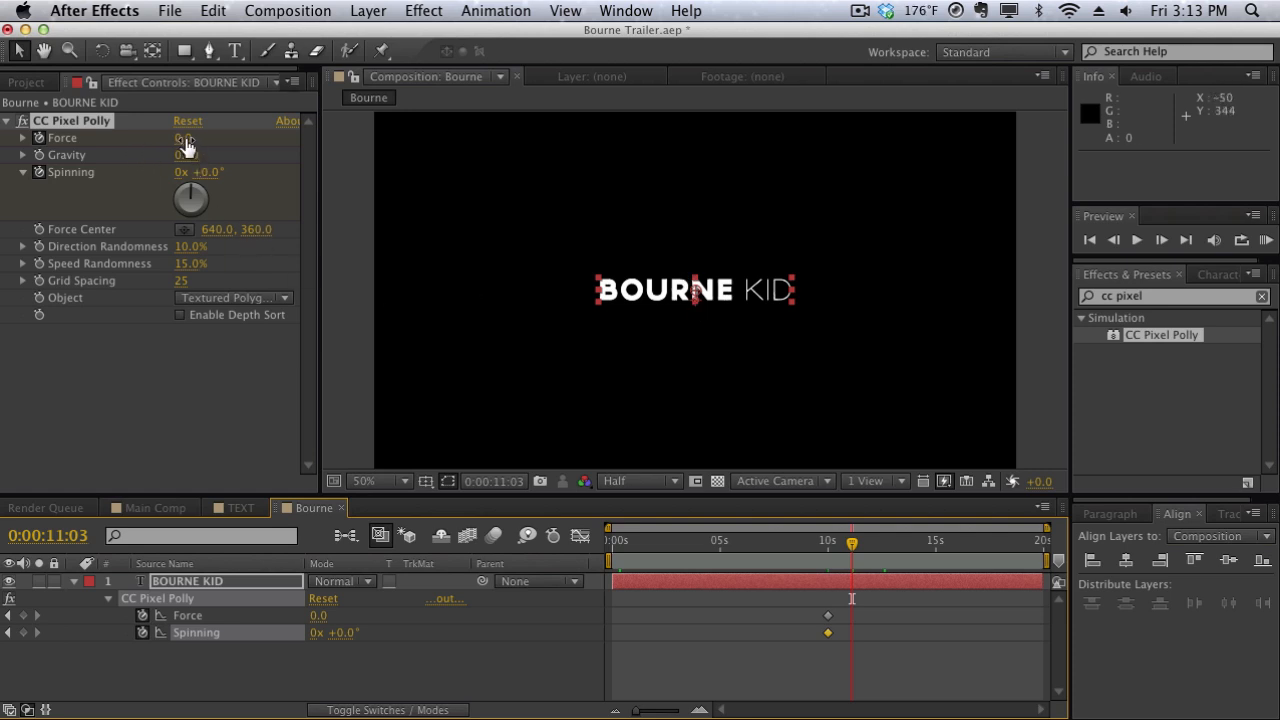
left_click_drag(185, 145, 326, 141)
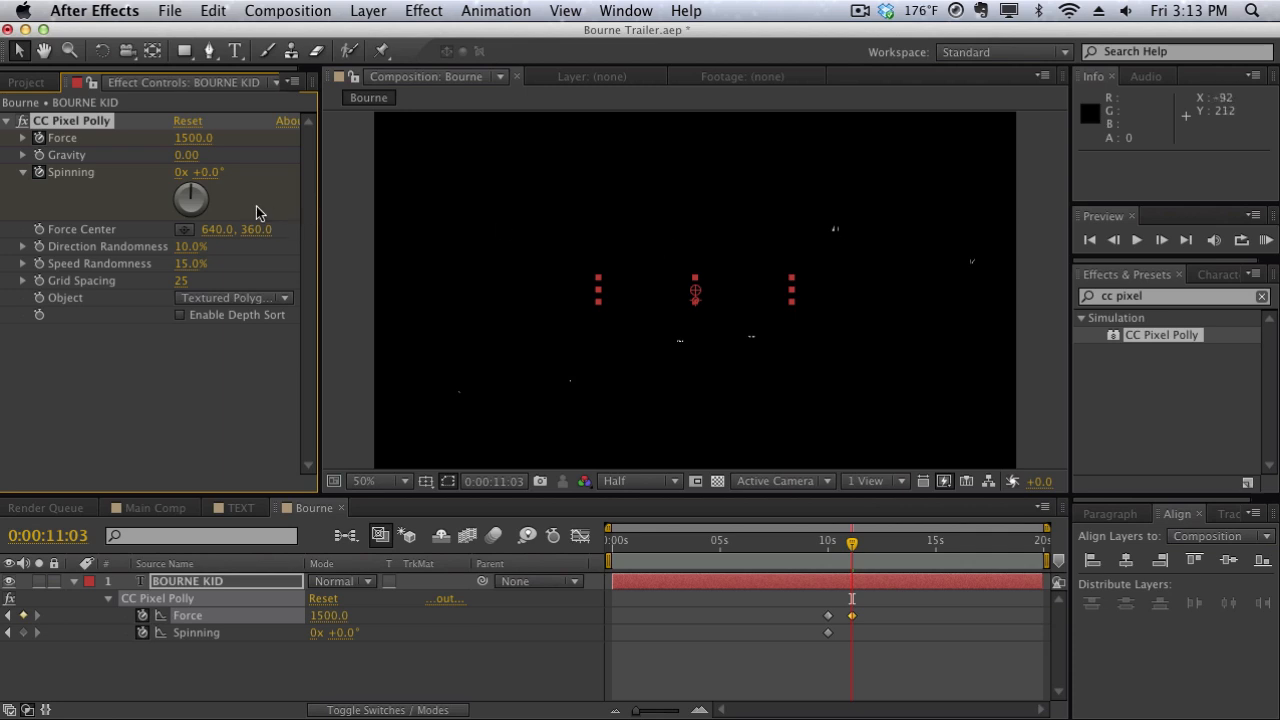
left_click(176, 171)
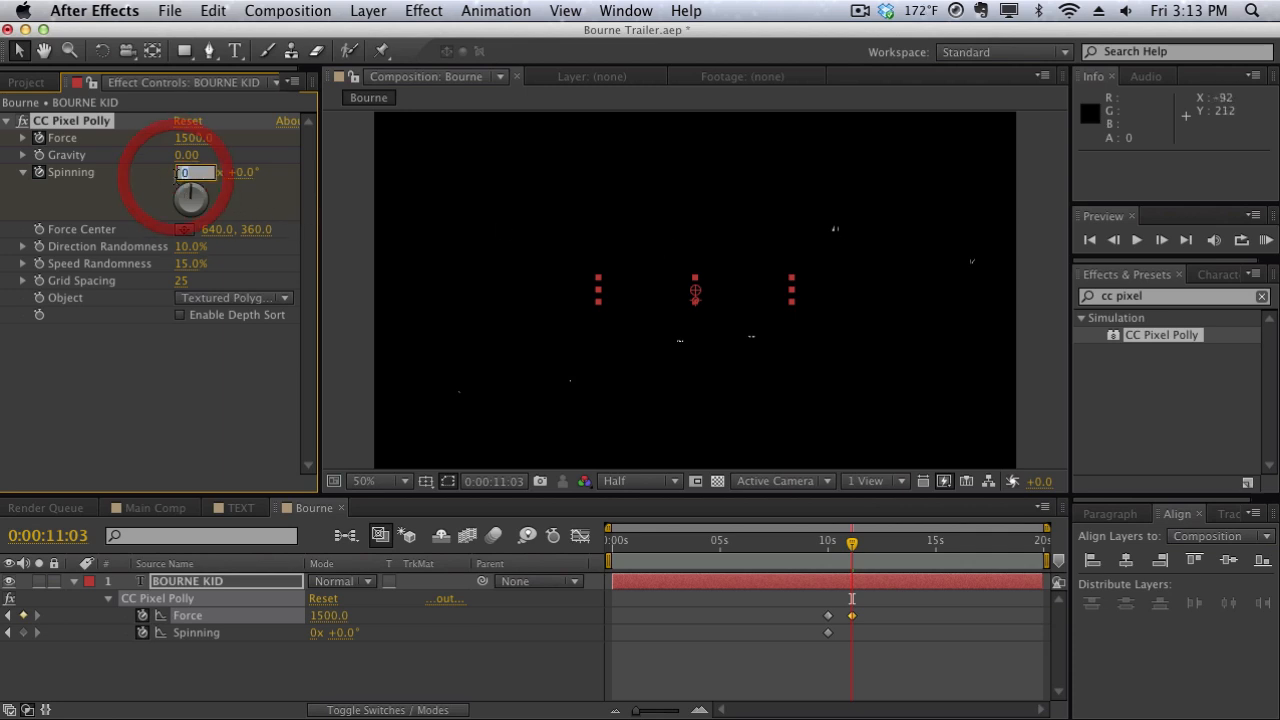
type("1")
key("Return")
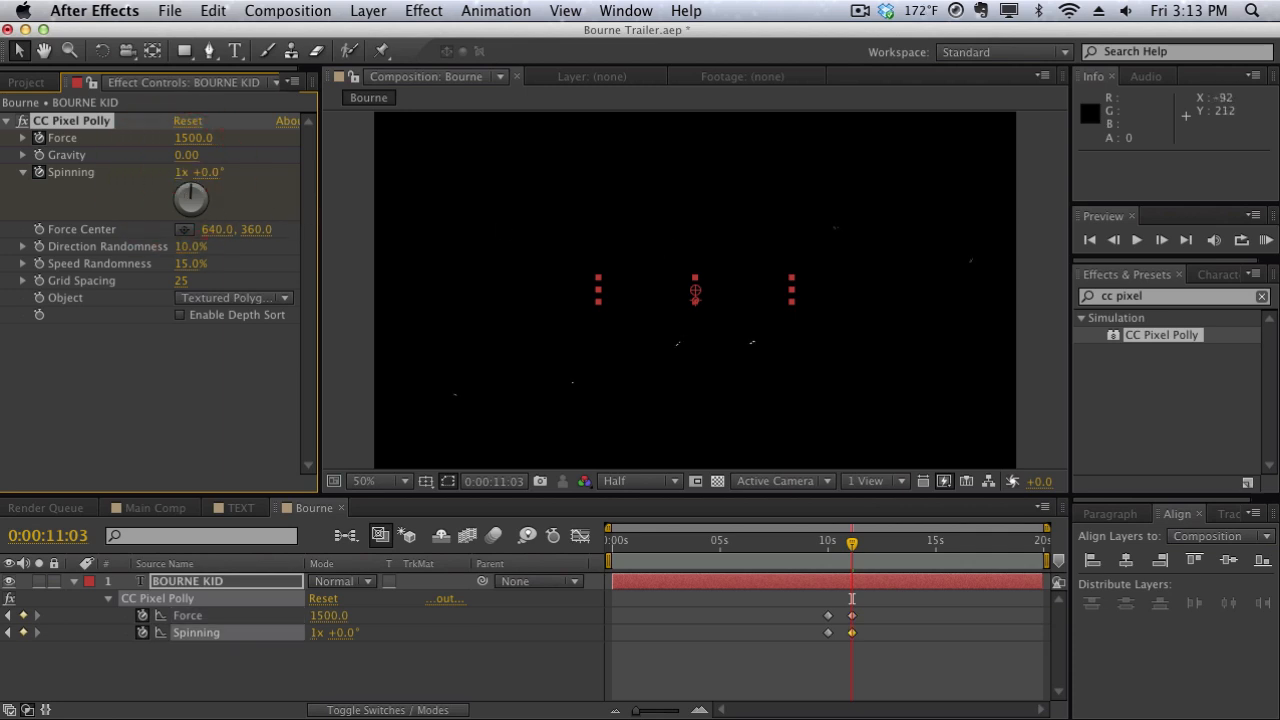
Set CC Pixel Polly's Grid Spacing to 18 and scrub through the breakup between the keyframes to check it
mouse_move(853, 540)
left_mouse_down()
mouse_move(828, 541)
mouse_move(842, 546)
left_mouse_up()
left_click(829, 546)
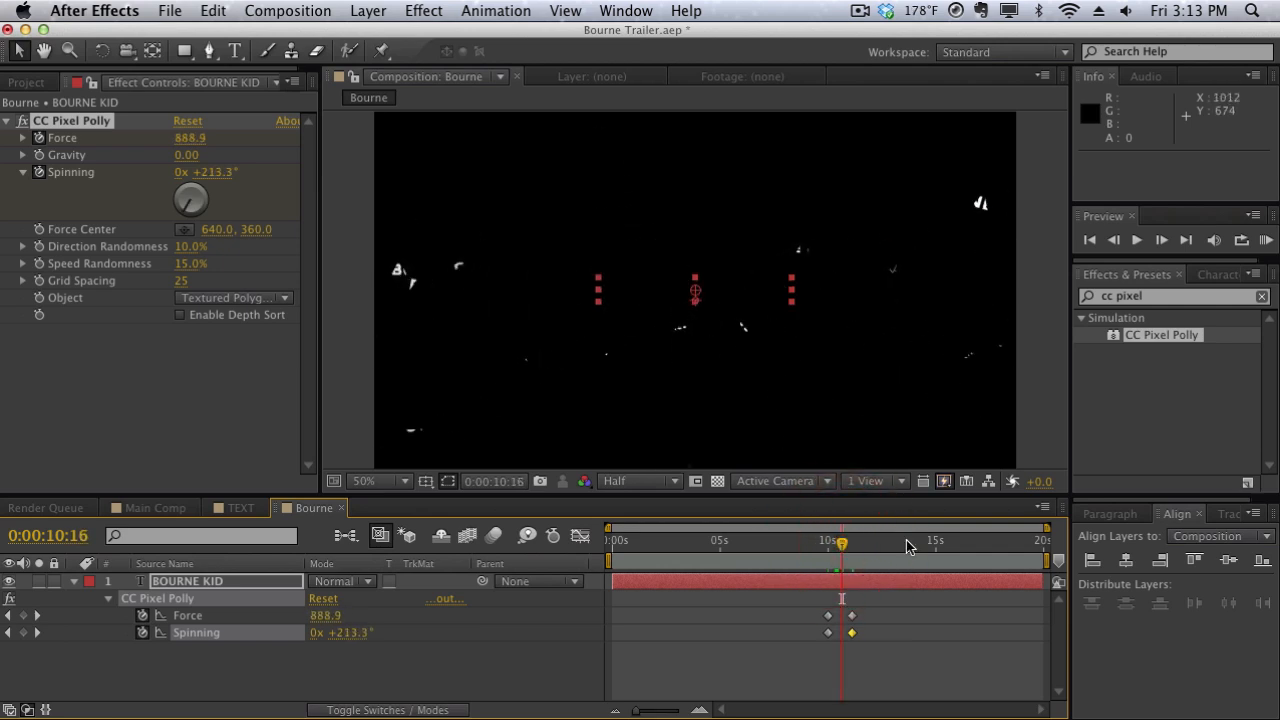
left_click_drag(842, 546, 836, 548)
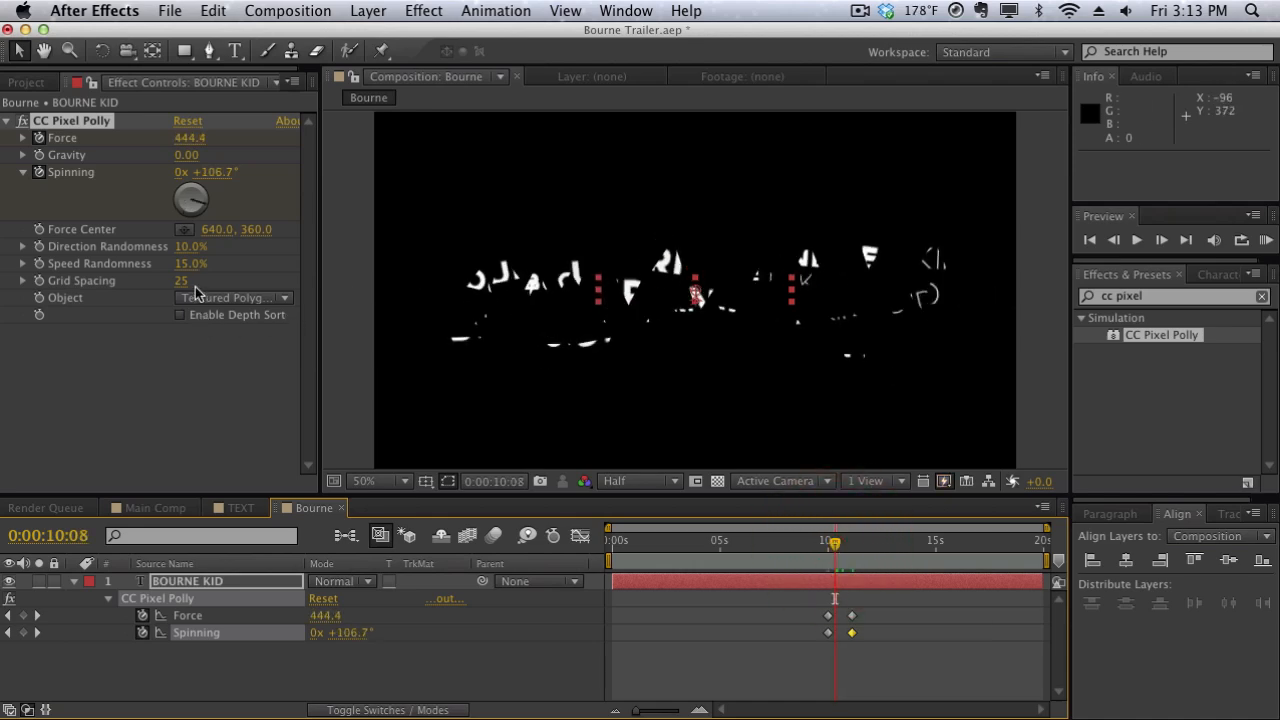
left_click_drag(184, 284, 177, 283)
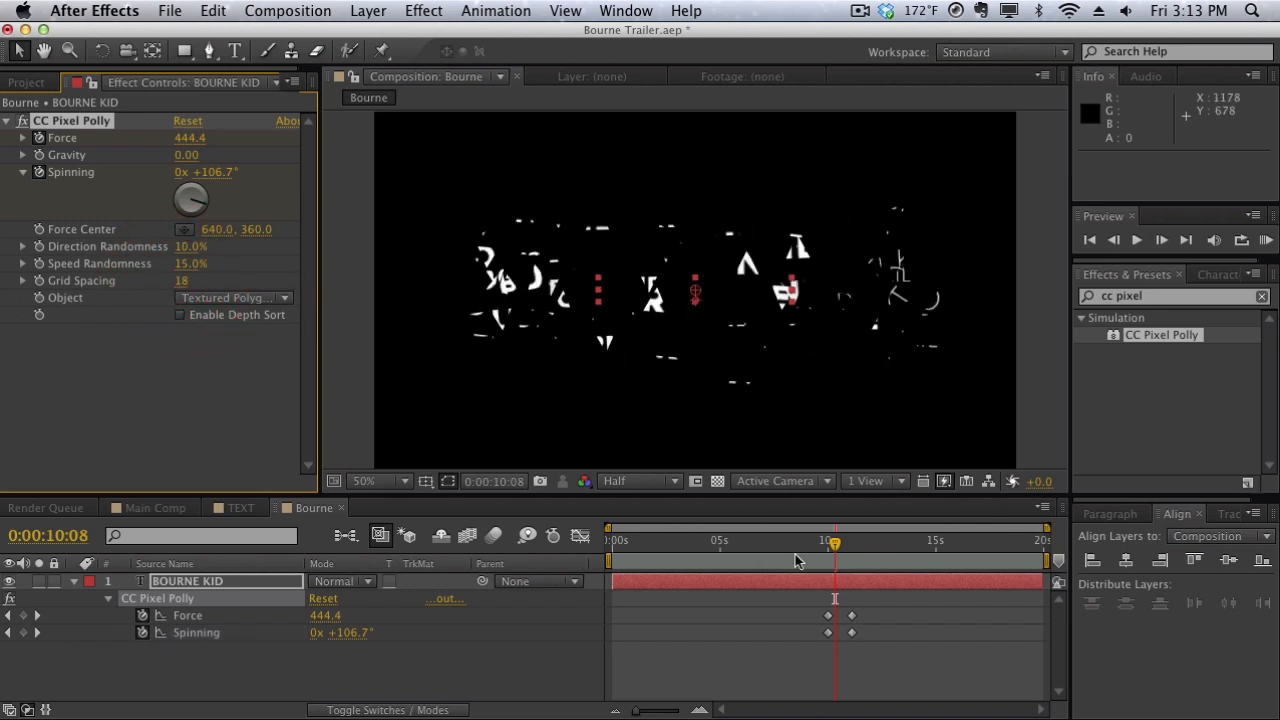
left_click_drag(828, 548, 834, 543)
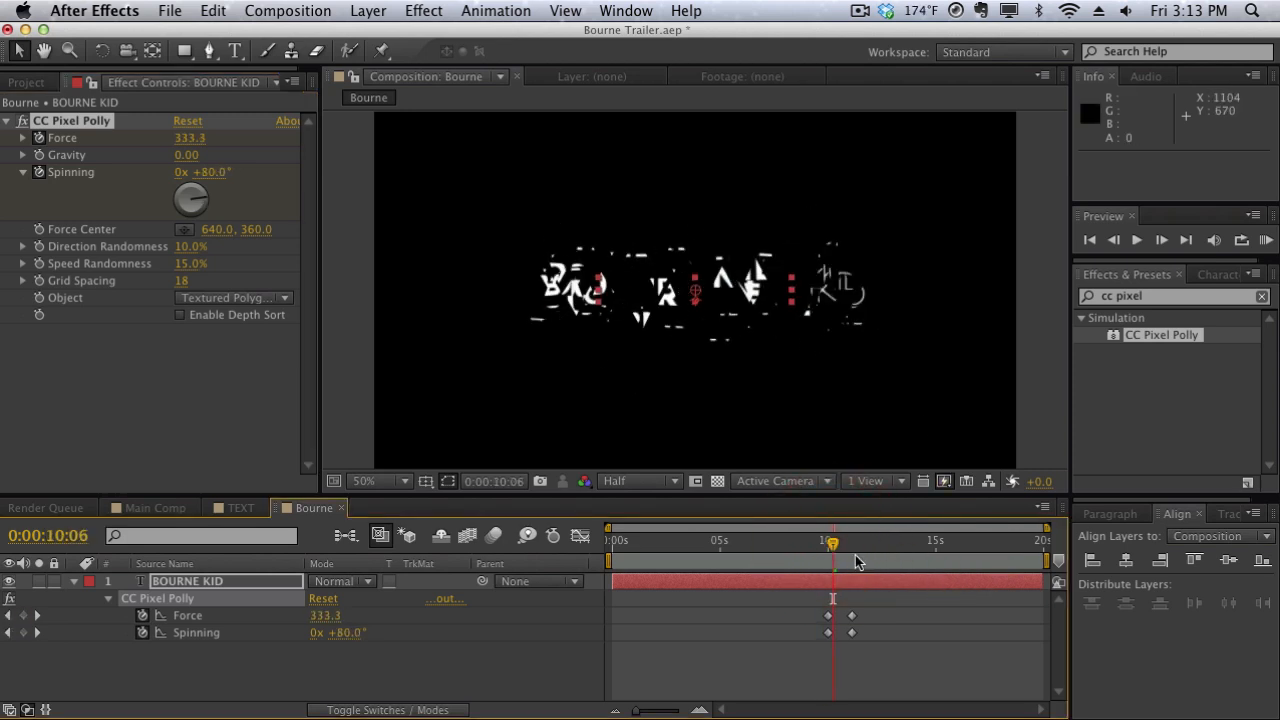
left_click_drag(846, 541, 830, 548)
Start the work area just before the 10-second keyframes and RAM-preview the title breakup
left_click_drag(606, 560, 814, 565)
key("KP_0")
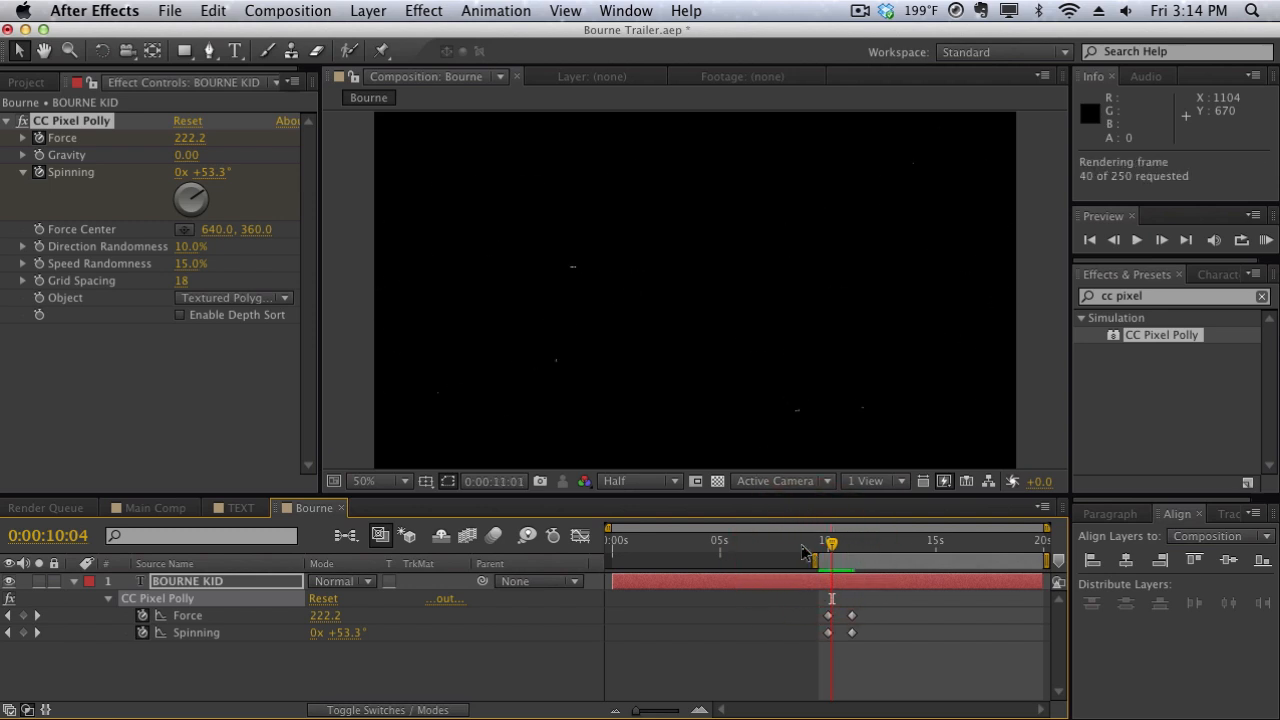
left_click(797, 397)
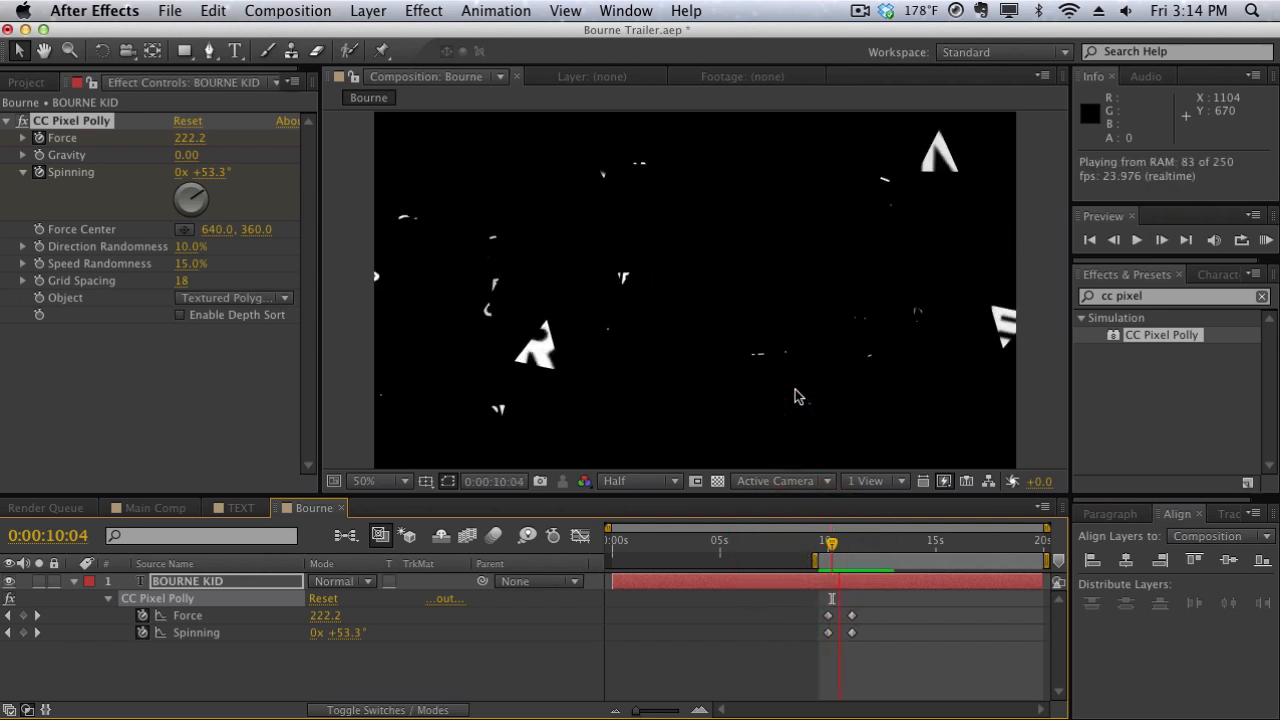
Move the current time to 0:00:10:11 and duplicate the BOURNE KID layer
mouse_move(828, 540)
left_mouse_down()
mouse_move(883, 550)
mouse_move(826, 543)
mouse_move(838, 543)
left_mouse_up()
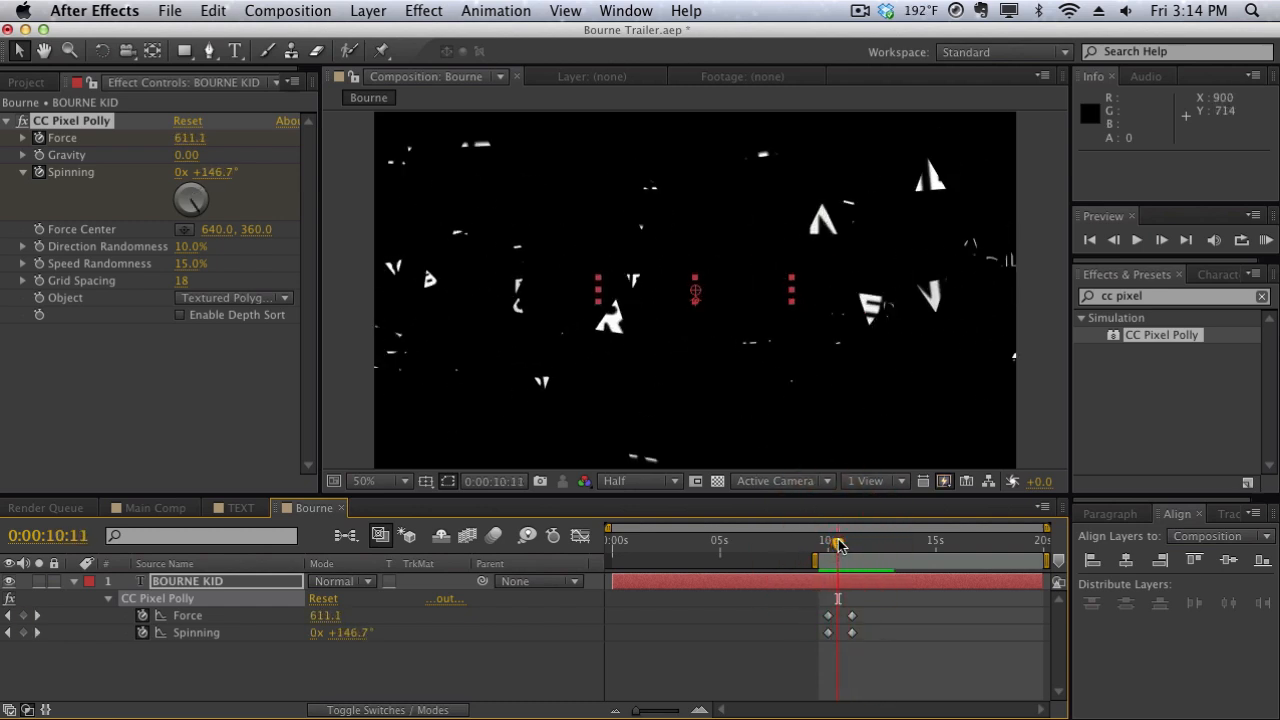
left_click(254, 584)
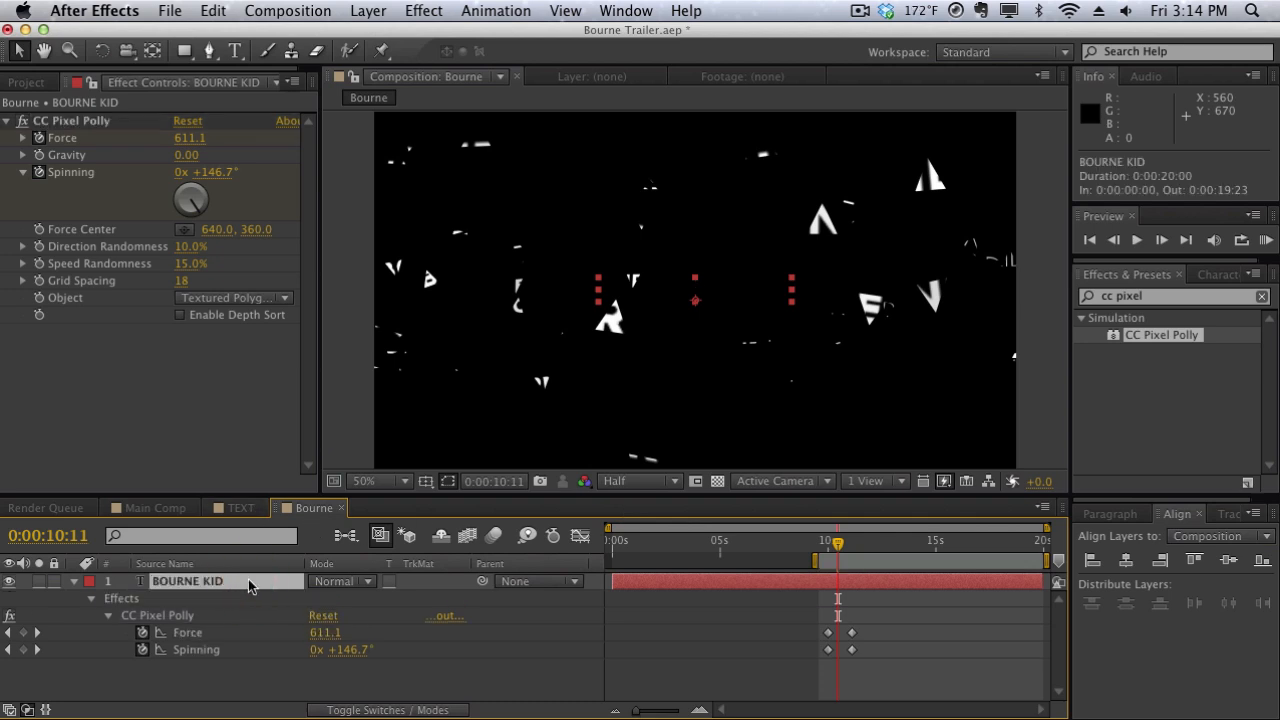
key("super+d")
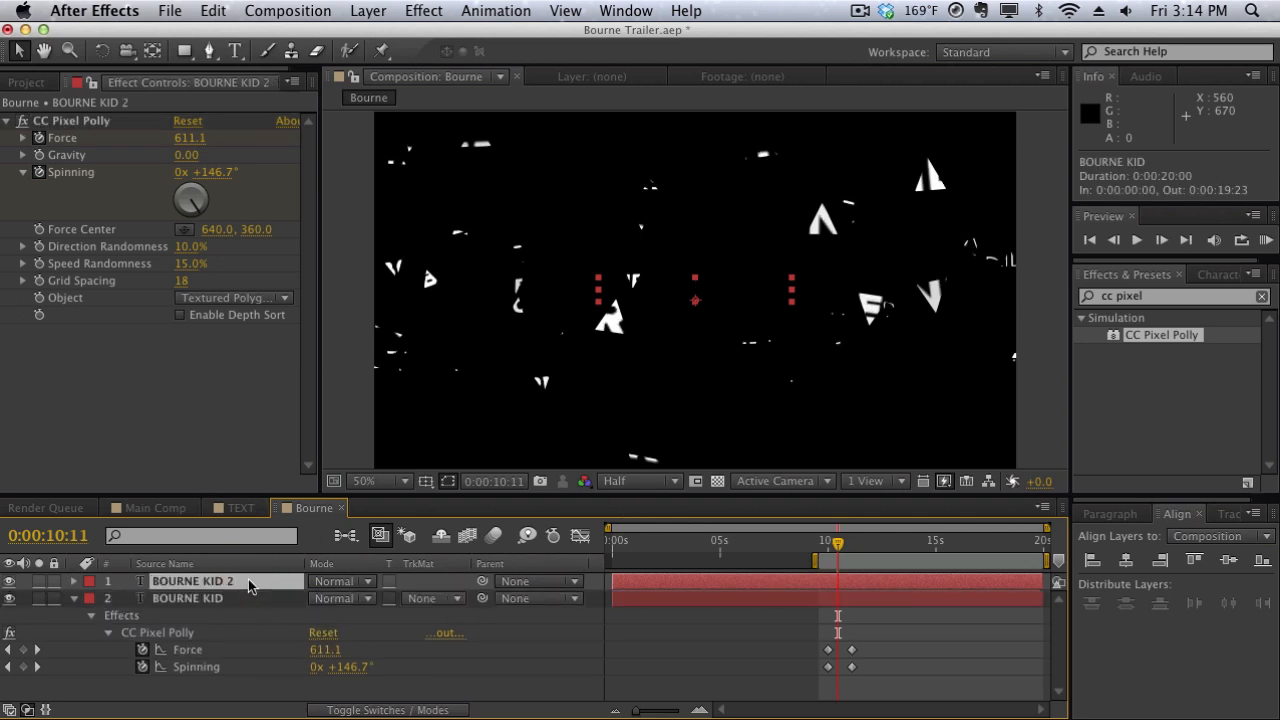
Scrub the finished title breakup in Main Comp between about 0:00:02:00 and 0:00:01:08 as a reference
left_click_drag(830, 548, 834, 548)
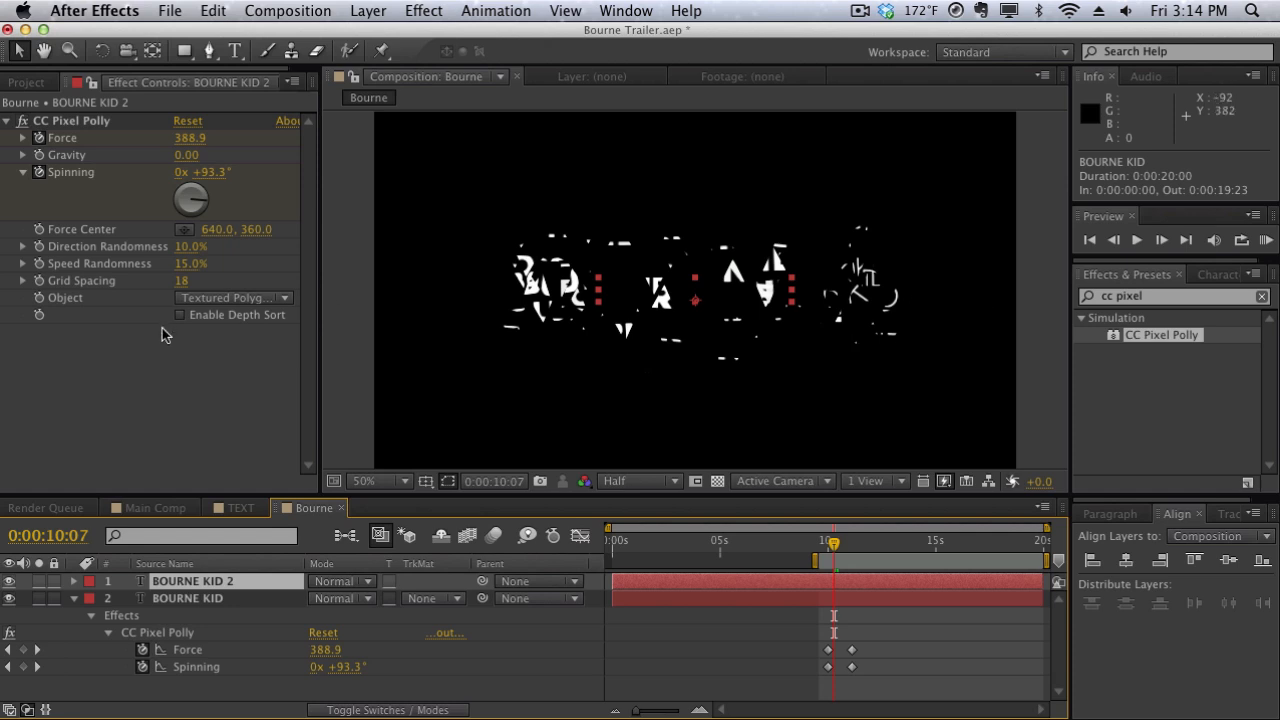
left_click(155, 507)
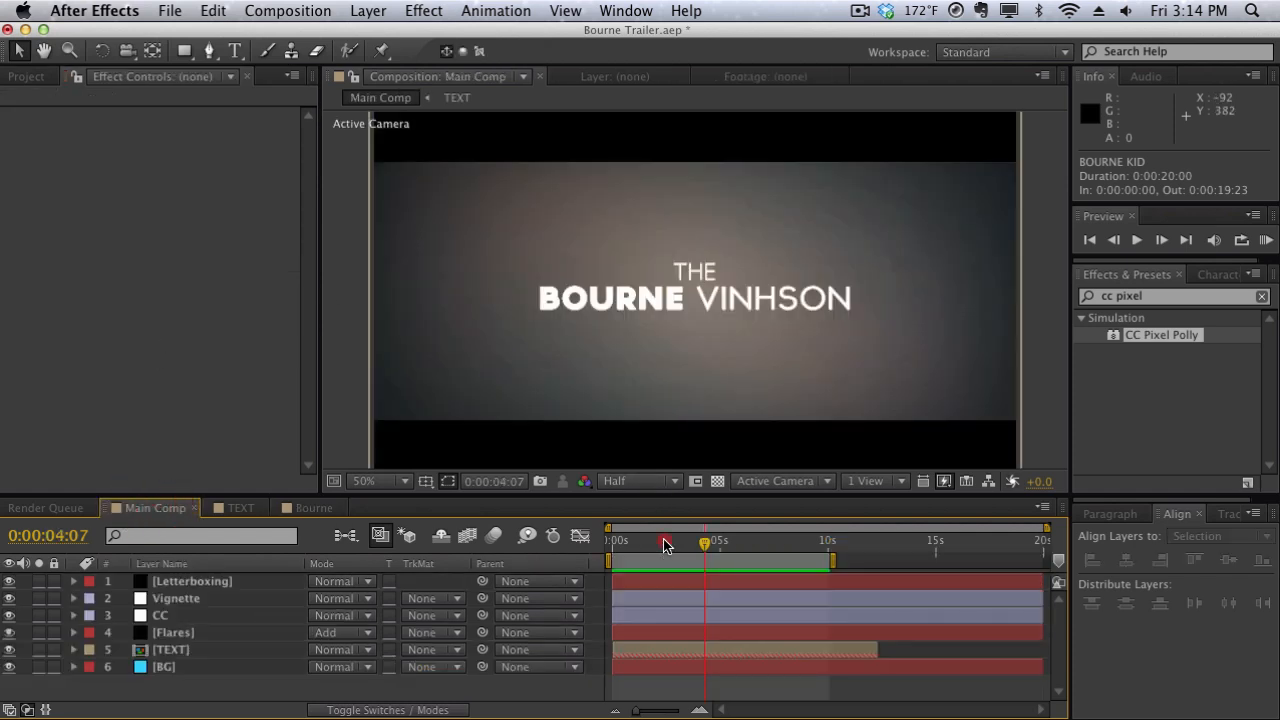
left_click_drag(666, 544, 655, 544)
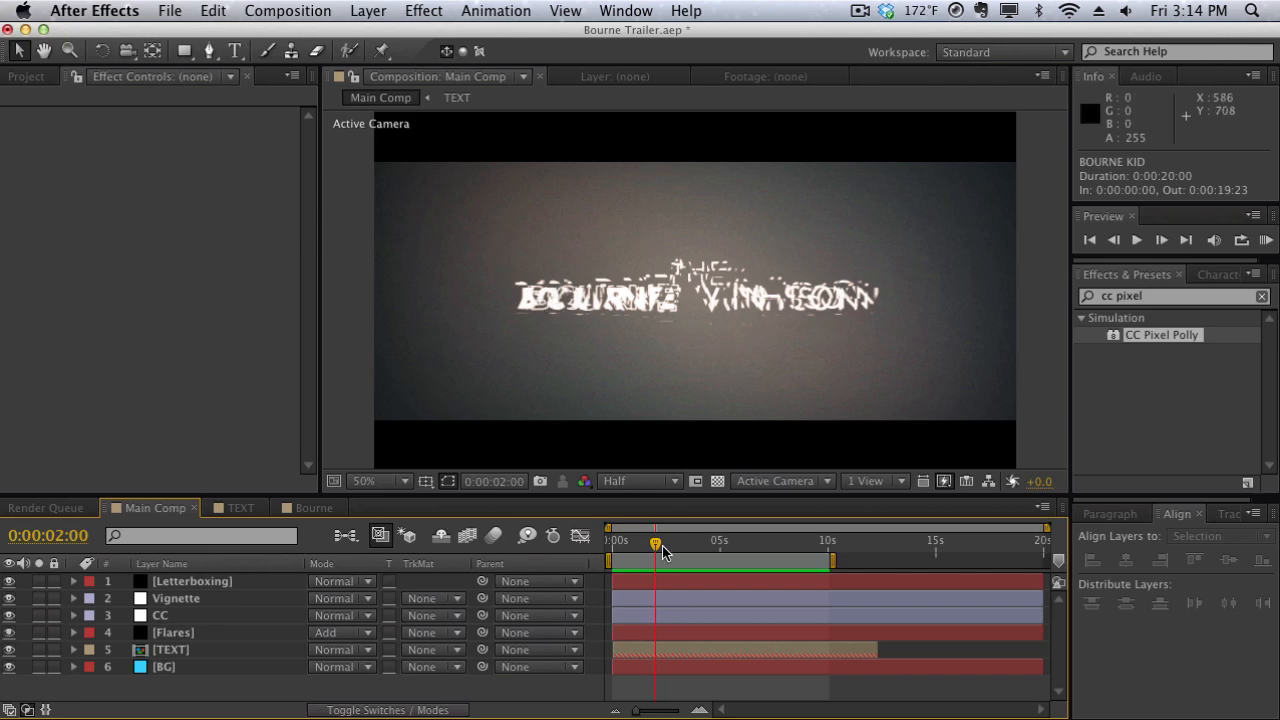
mouse_move(662, 548)
left_mouse_down()
mouse_move(645, 547)
mouse_move(743, 548)
mouse_move(644, 546)
left_mouse_up()
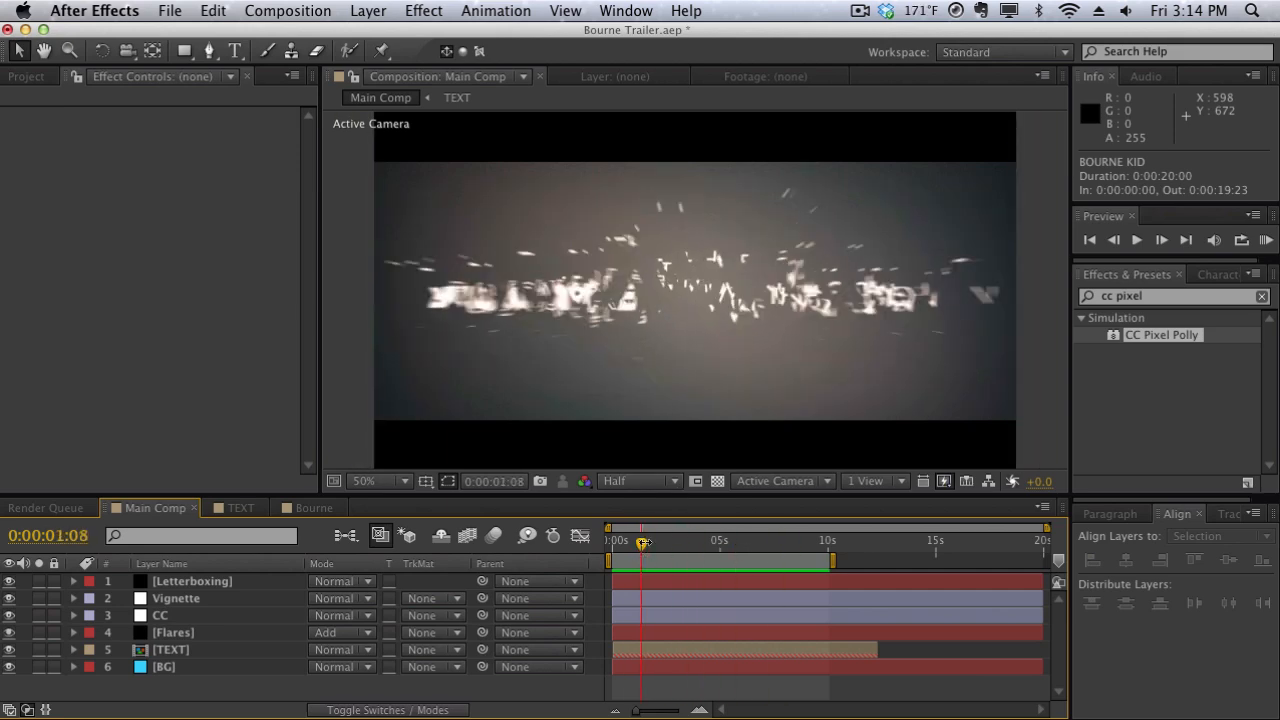
Return to the Bourne composition and rename the duplicated BOURNE KID 2 layer to STROKE
left_click(303, 506)
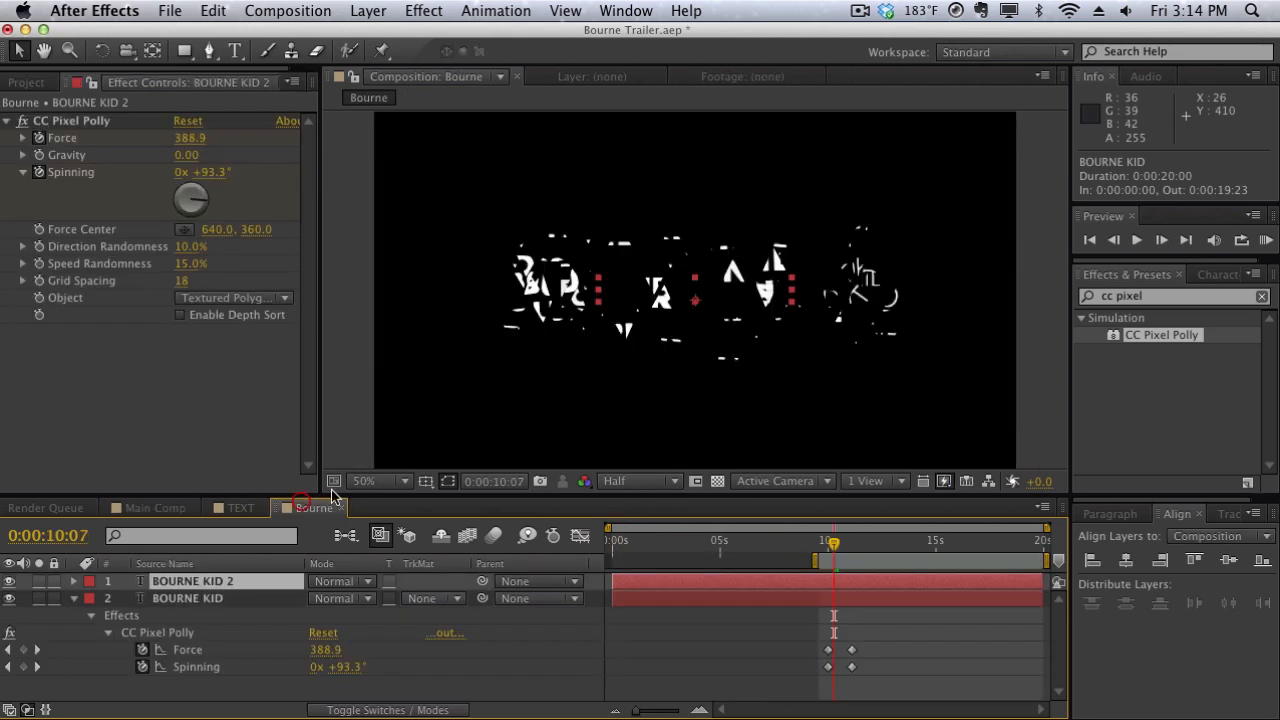
key("Return")
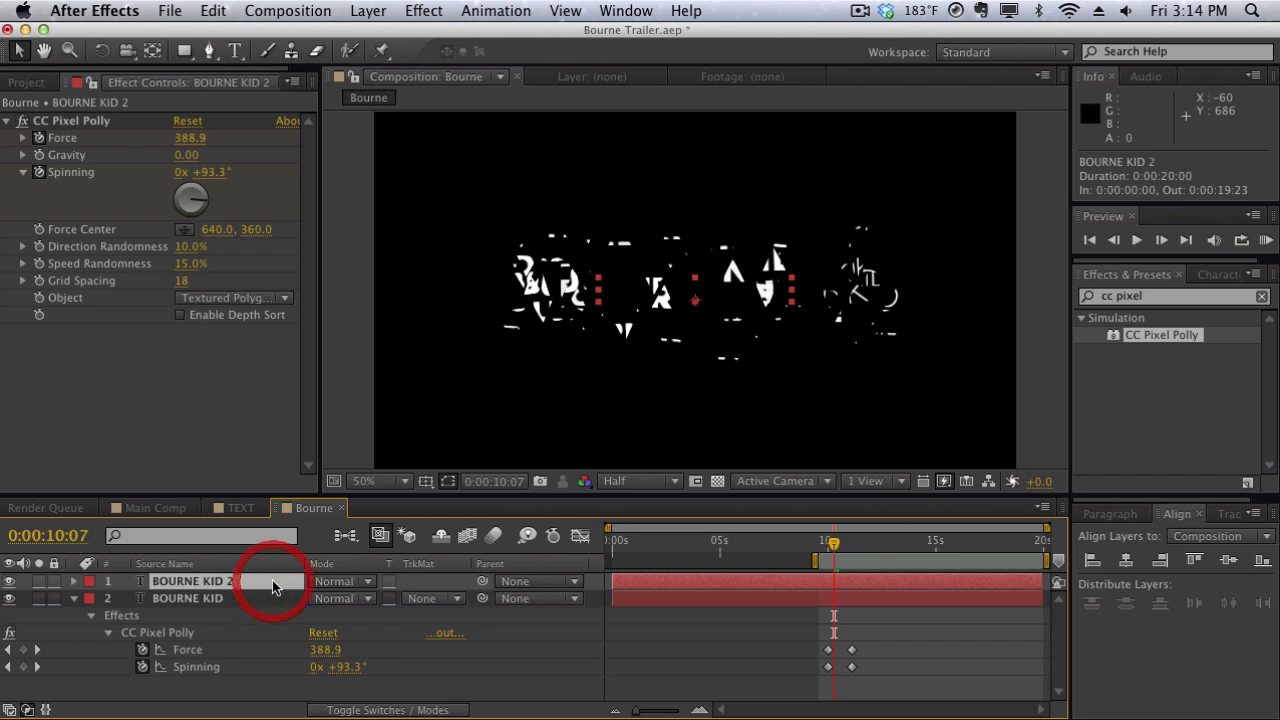
type("STROKE")
key("Return")
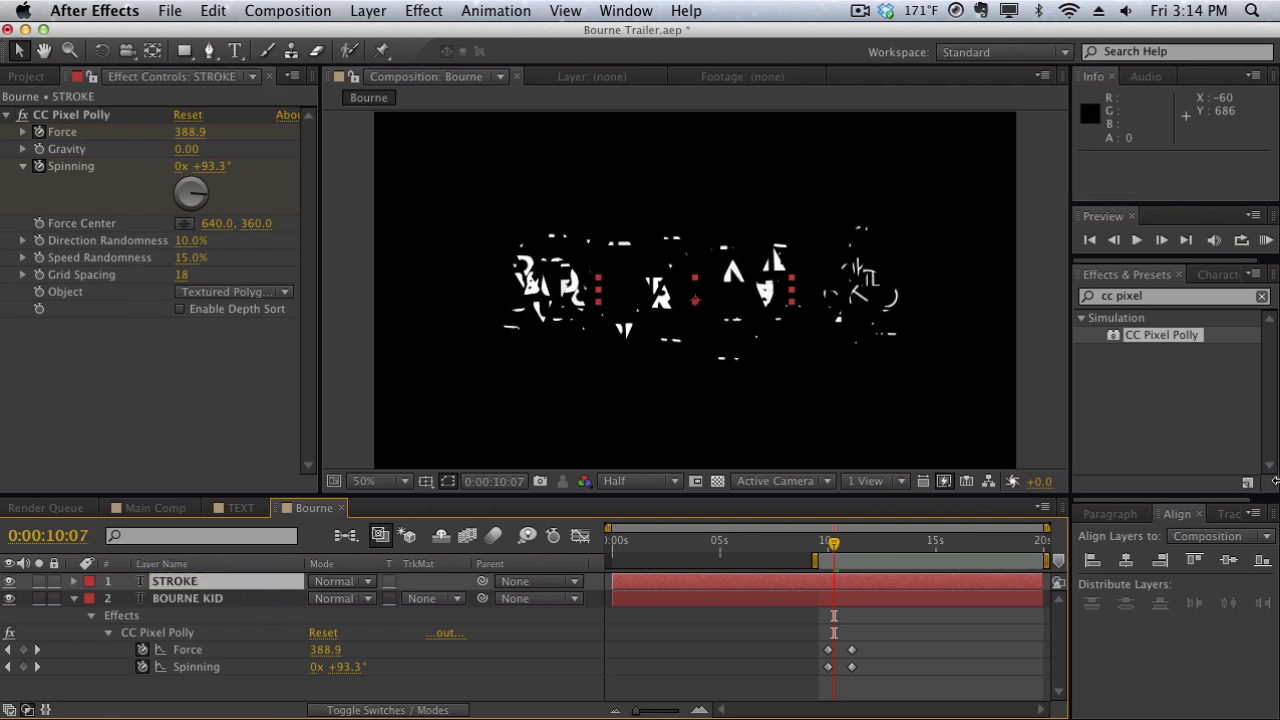
At 0:00:09:01, give the STROKE layer's text no fill and a white 2 px stroke, and briefly solo the layer to check it
left_click(1218, 274)
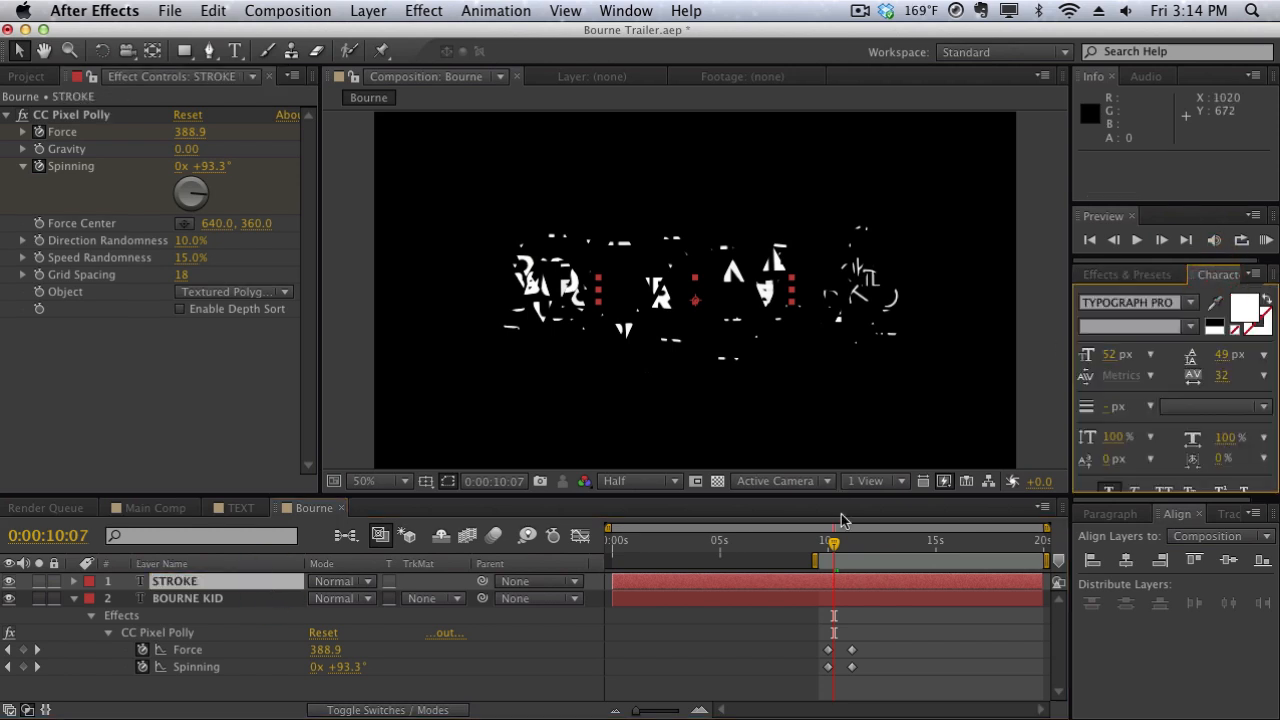
left_click_drag(841, 543, 806, 543)
double_click(630, 284)
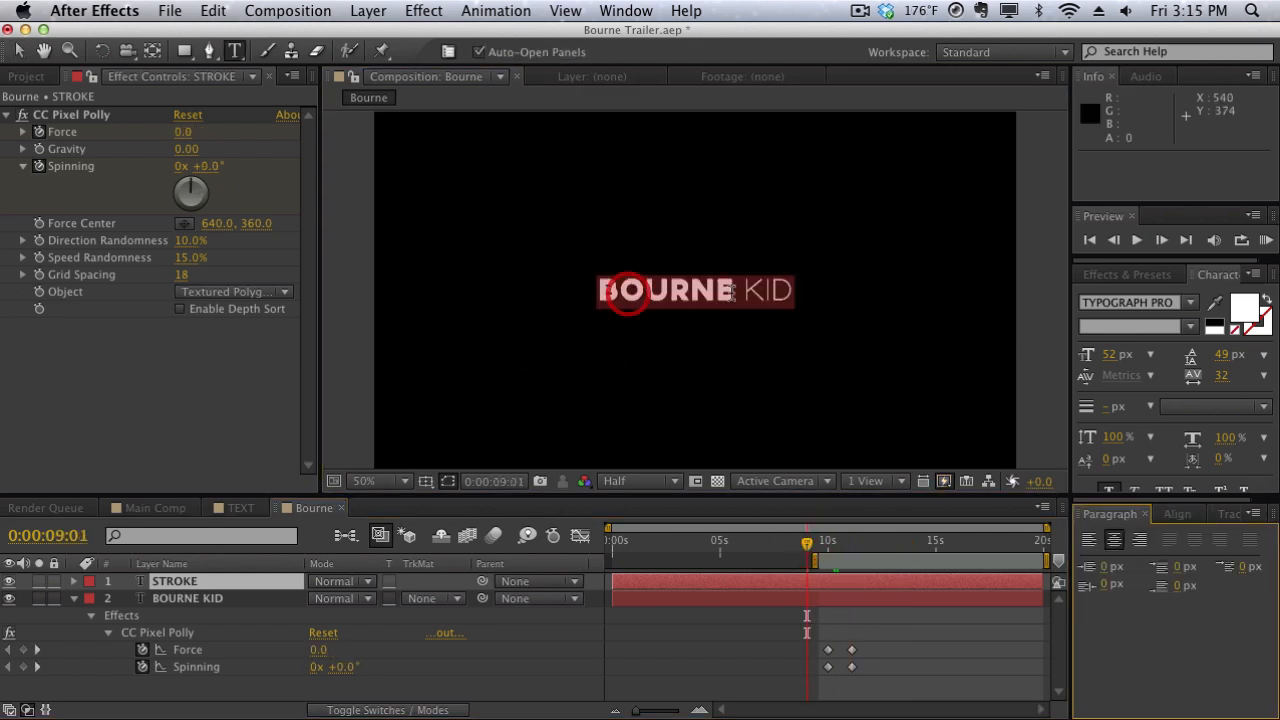
left_click(1258, 316)
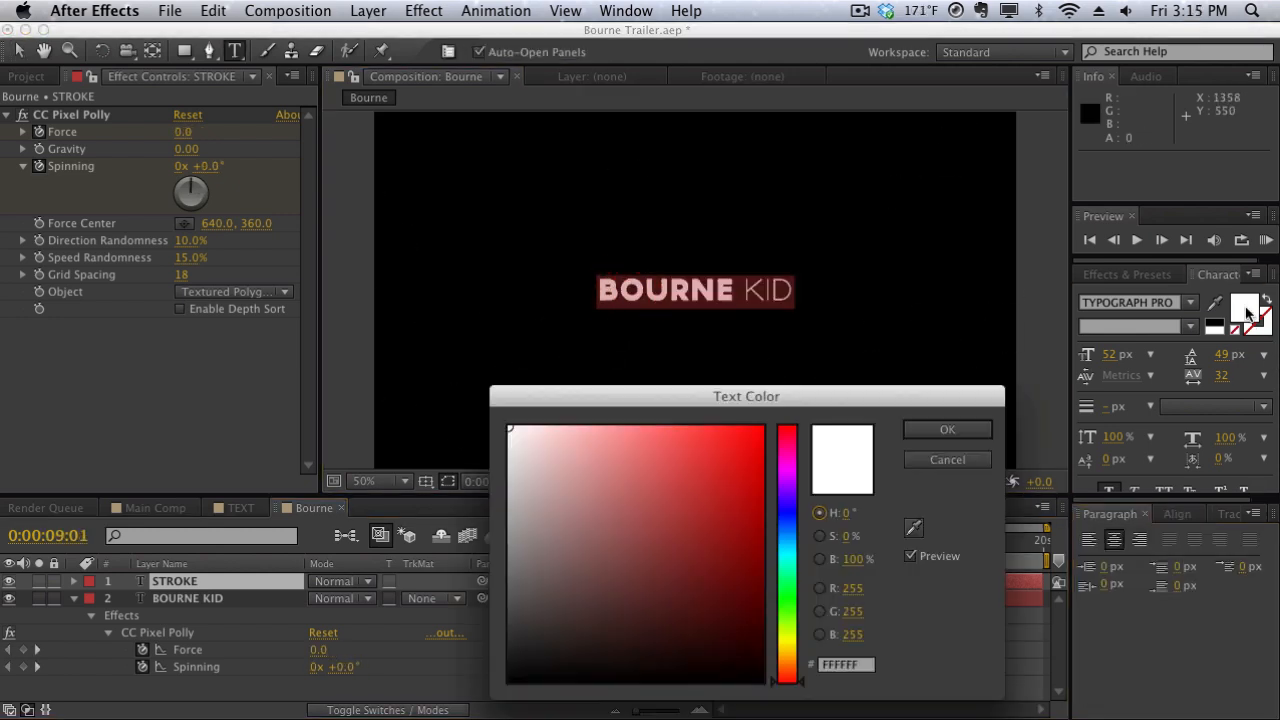
left_click(948, 460)
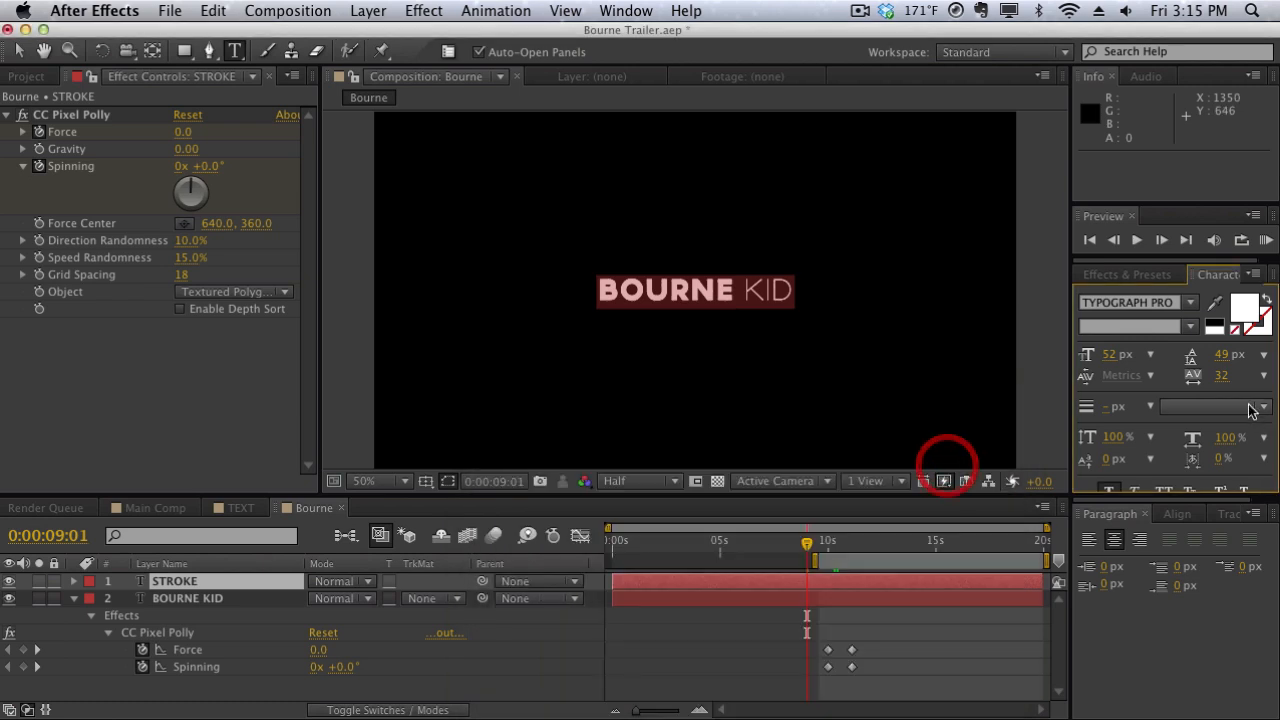
left_click(1254, 322)
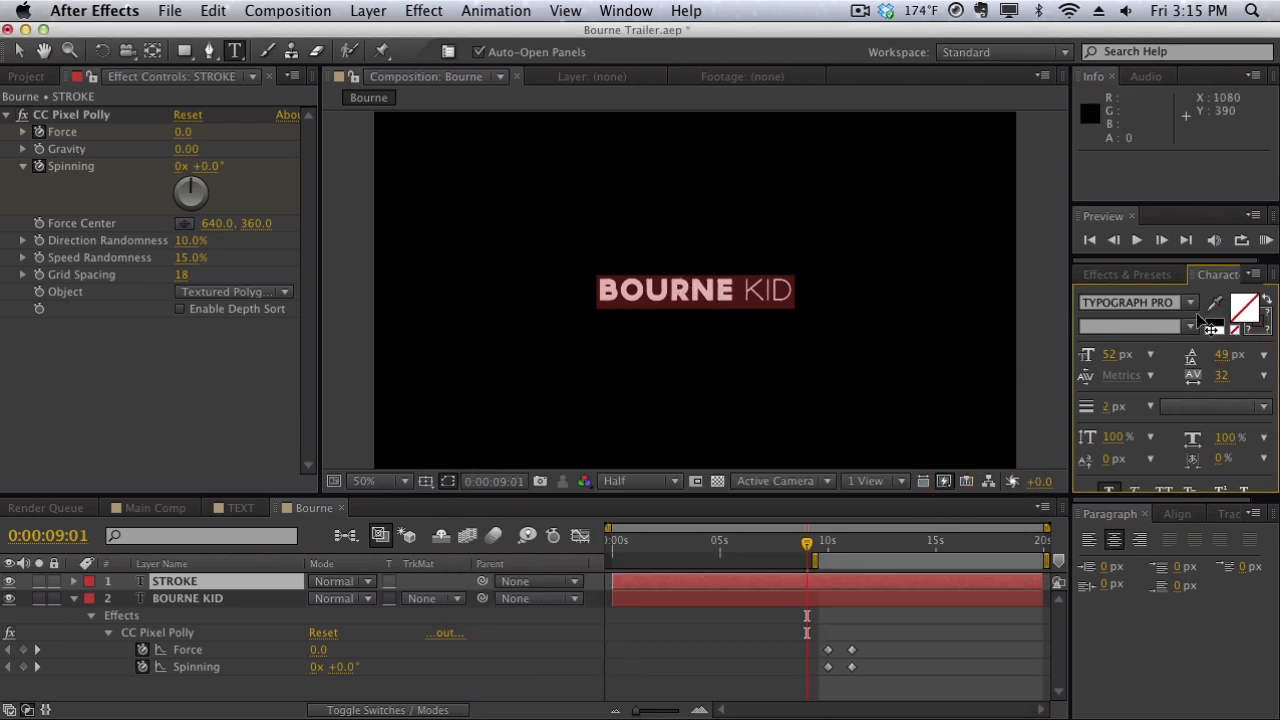
double_click(1251, 324)
left_click_drag(603, 496, 330, 282)
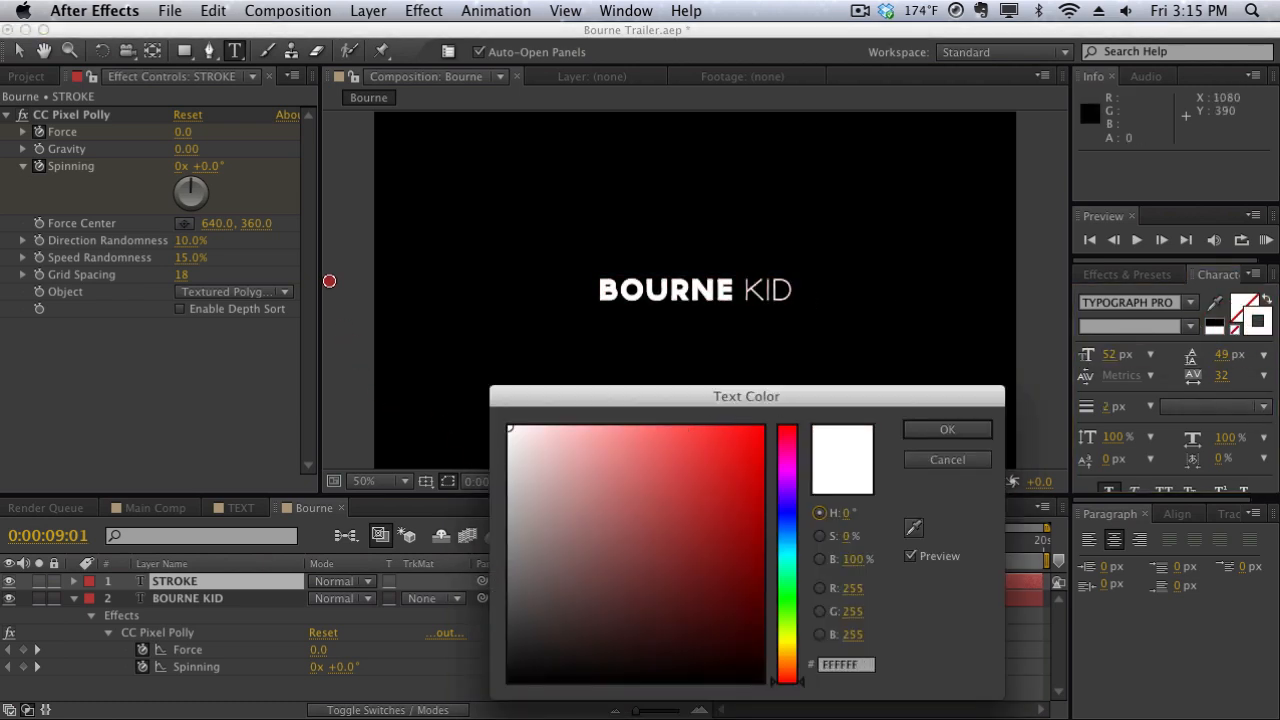
left_click(921, 426)
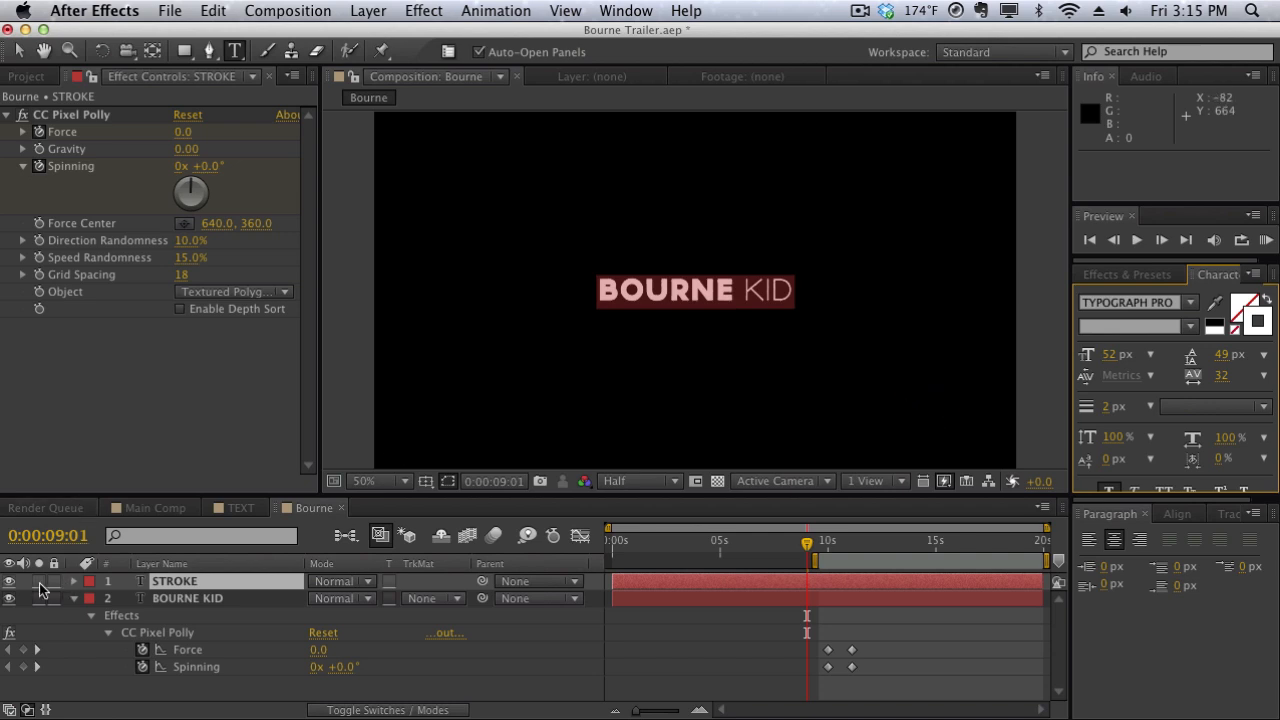
left_click(38, 582)
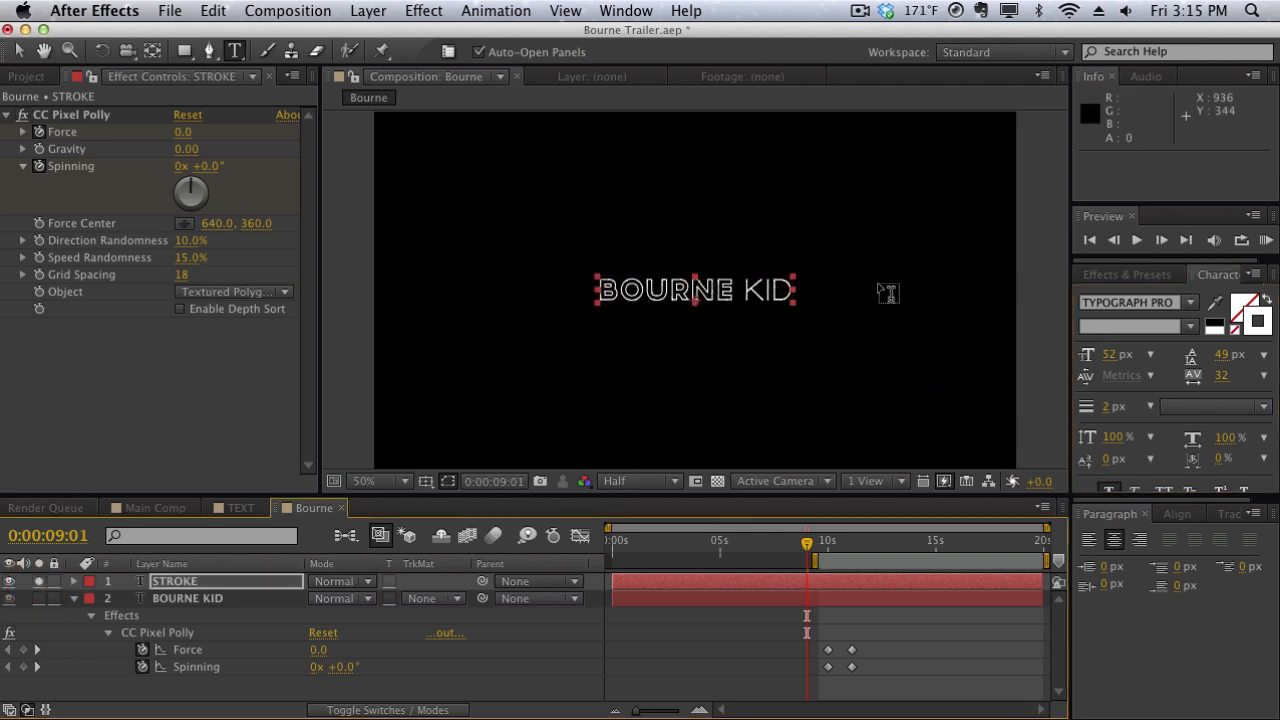
left_click(39, 582)
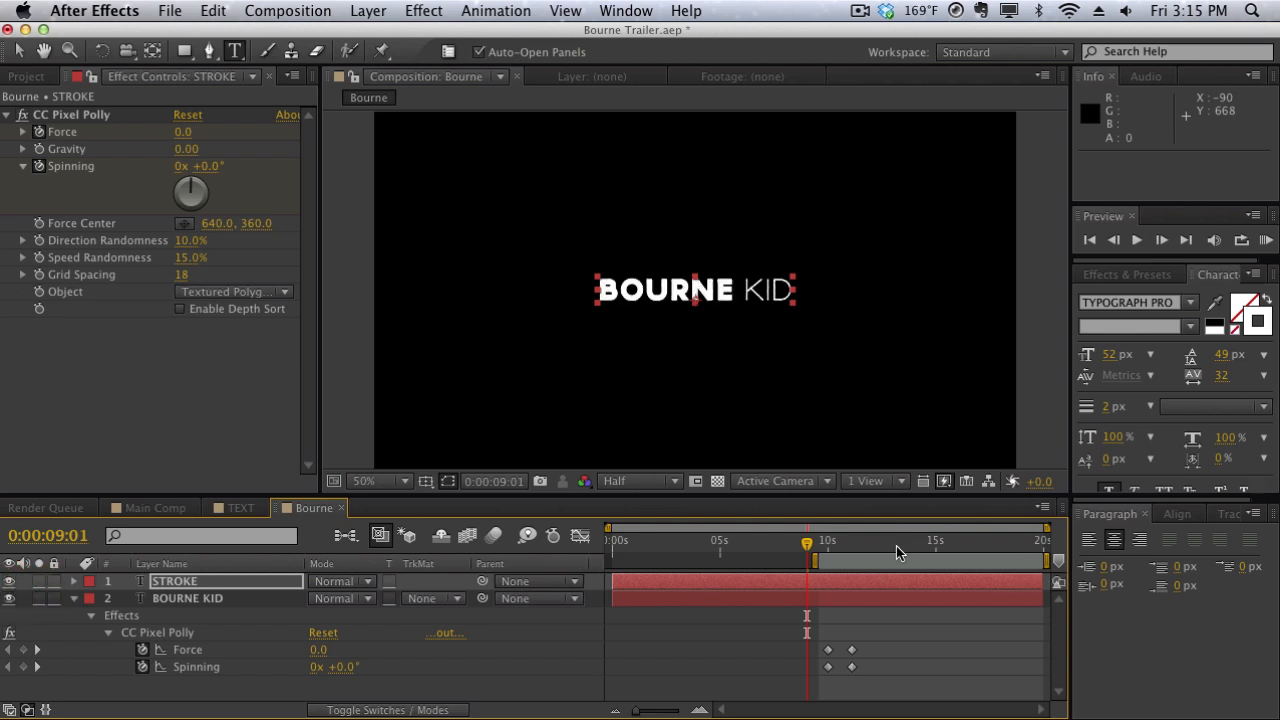
At 0:00:10:10, set the STROKE layer's CC Pixel Polly Grid Spacing to 21, Speed Randomness to 50% and Direction Randomness to 0%
left_click_drag(883, 549, 838, 549)
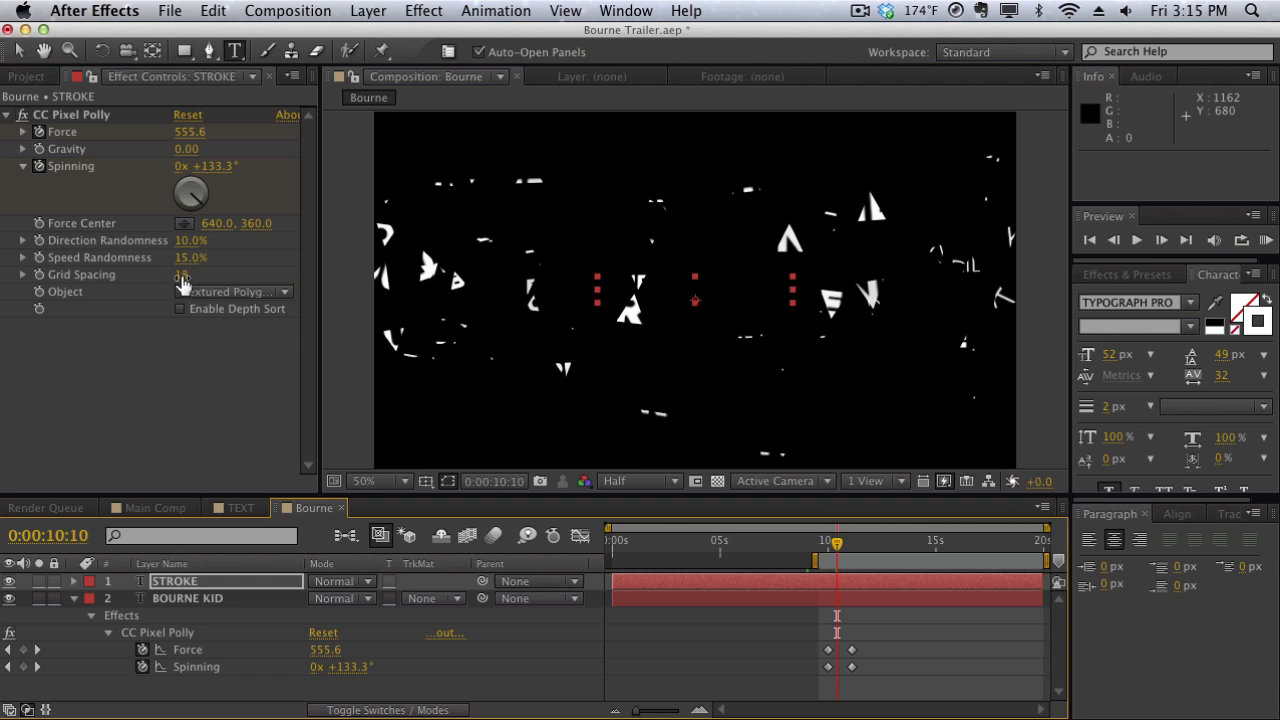
left_click_drag(181, 277, 188, 278)
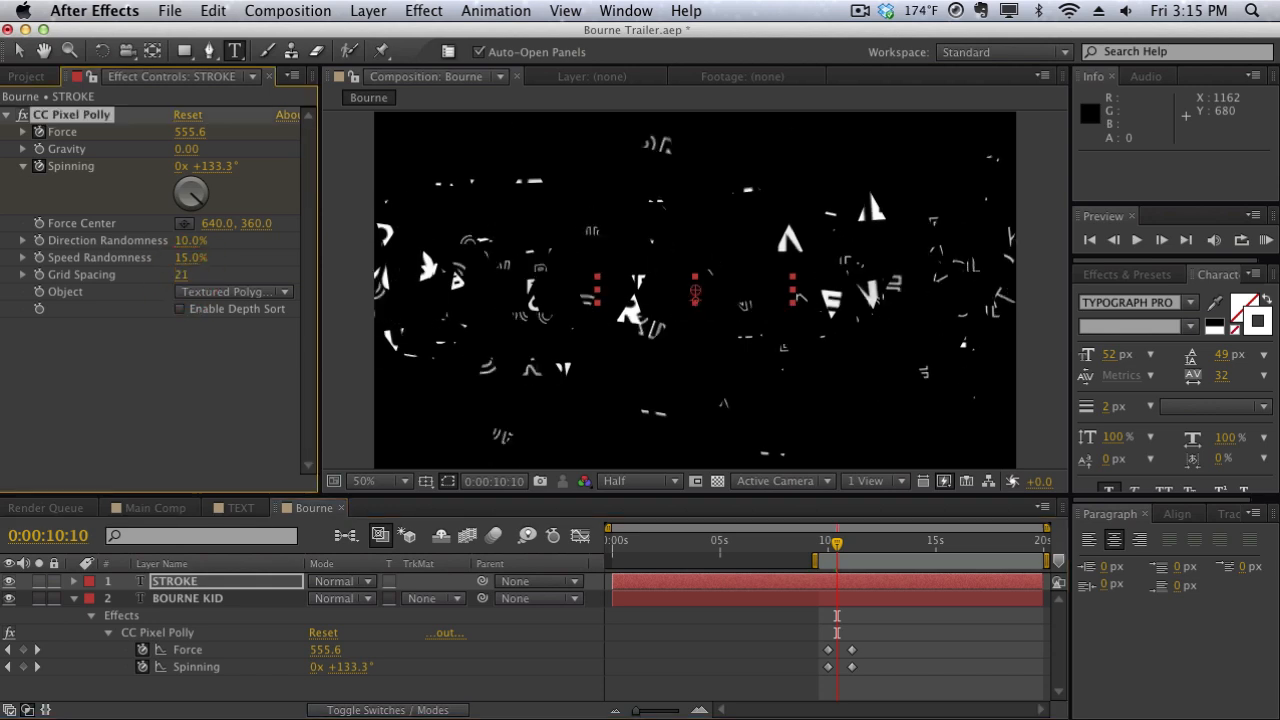
left_click(190, 258)
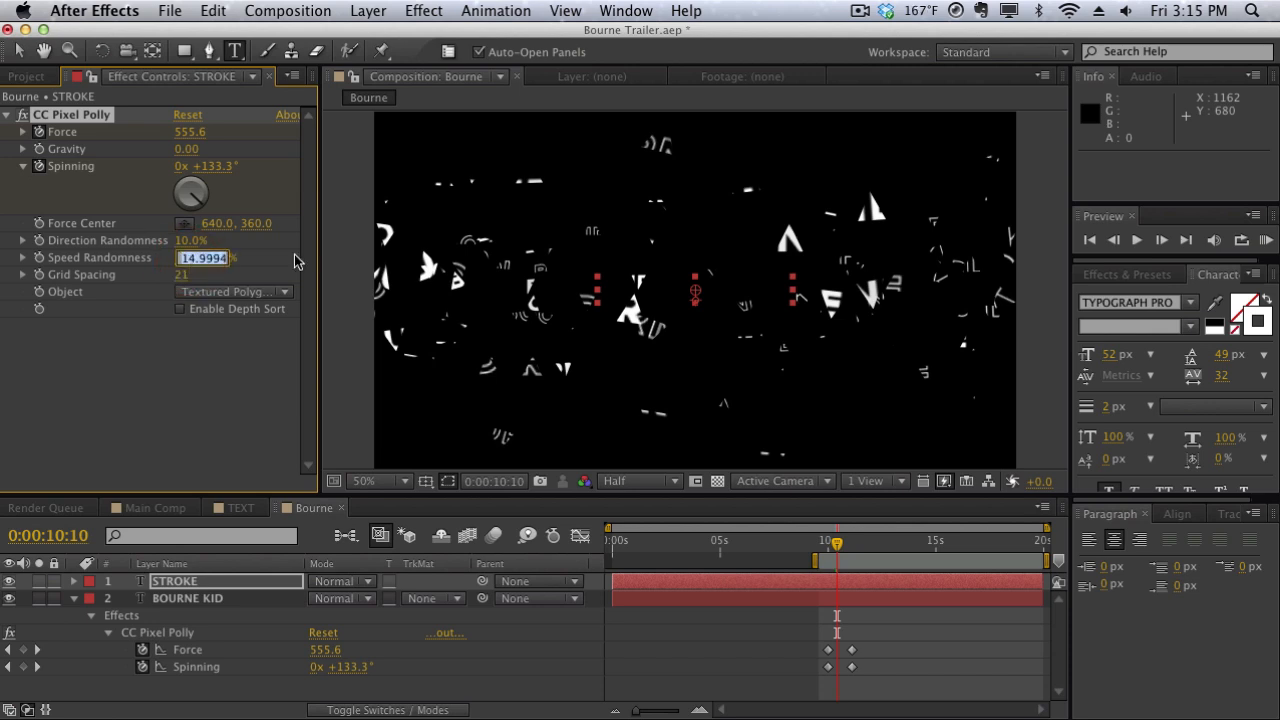
type("50")
key("Return")
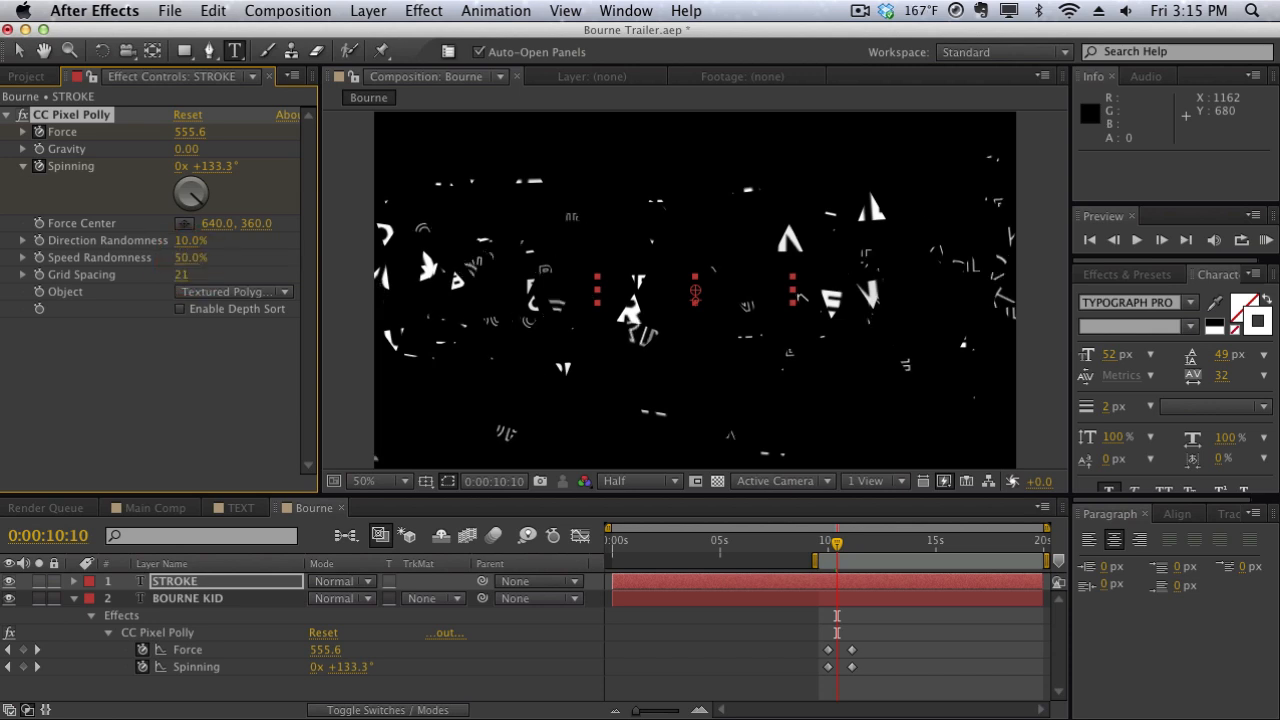
left_click(193, 246)
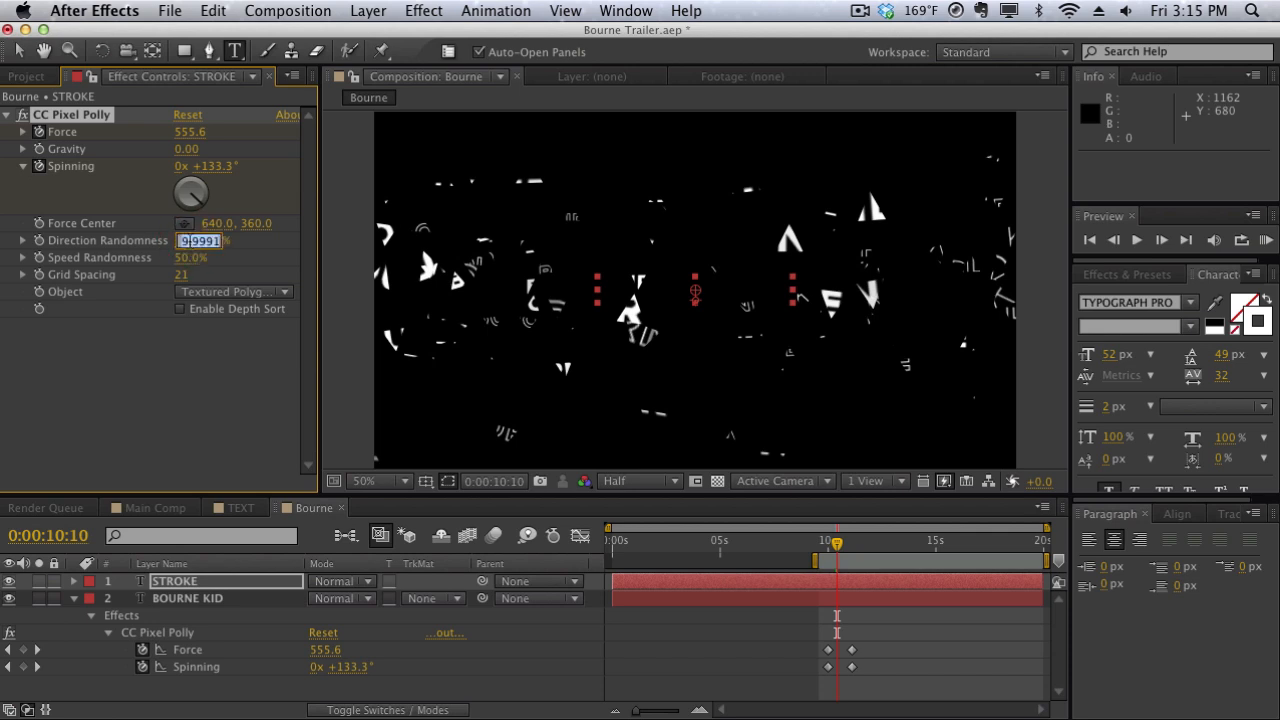
type("0")
key("Return")
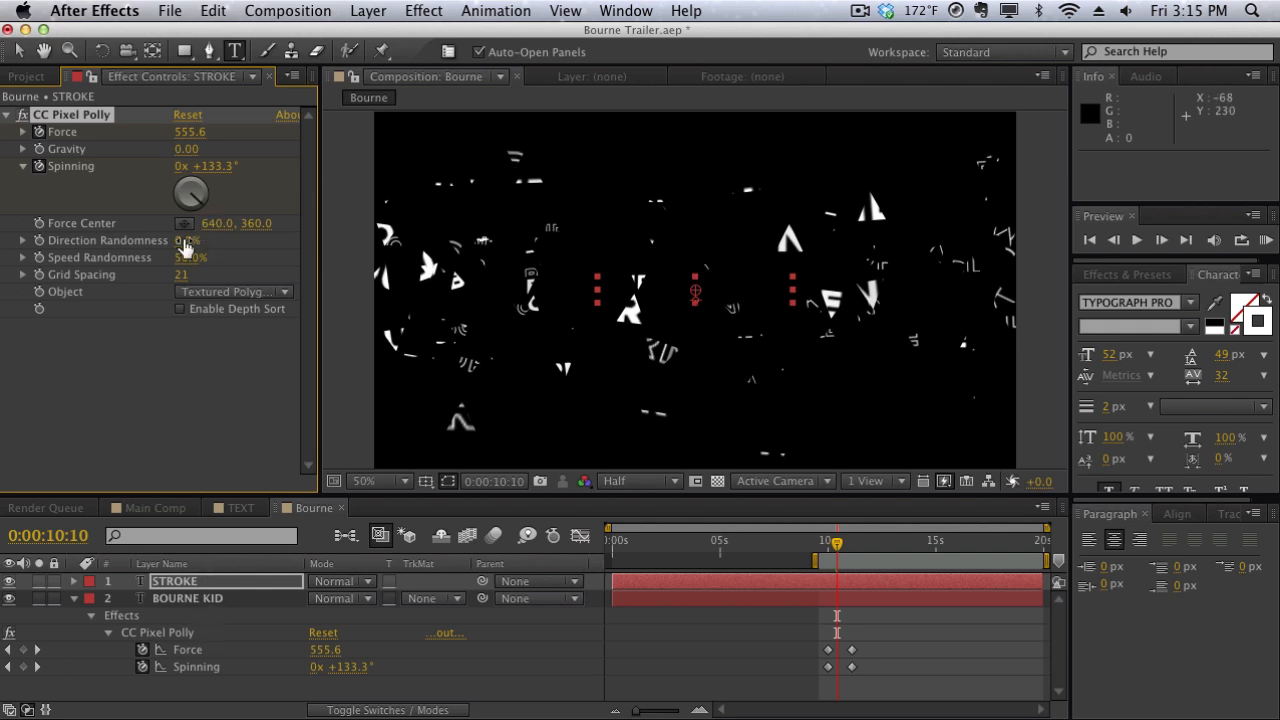
Set the BOURNE KID layer's CC Pixel Polly Direction Randomness to 0% and Speed Randomness to 60%
left_click(183, 600)
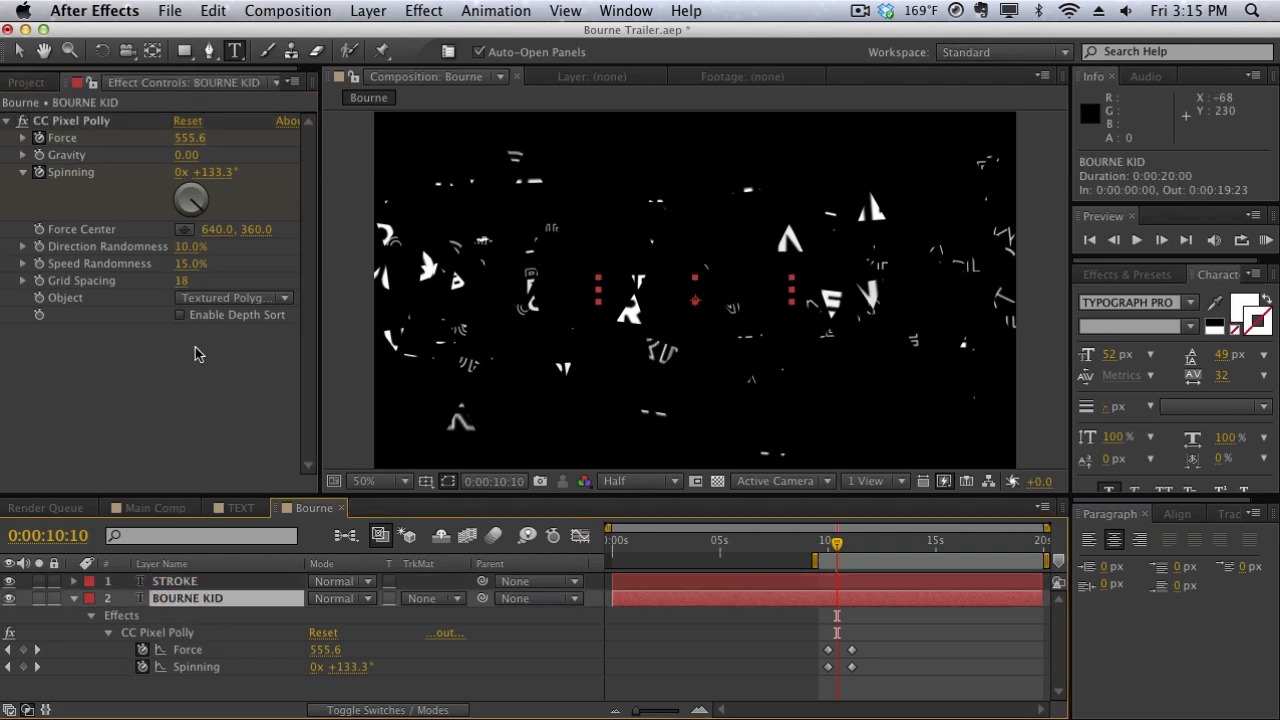
left_click(199, 247)
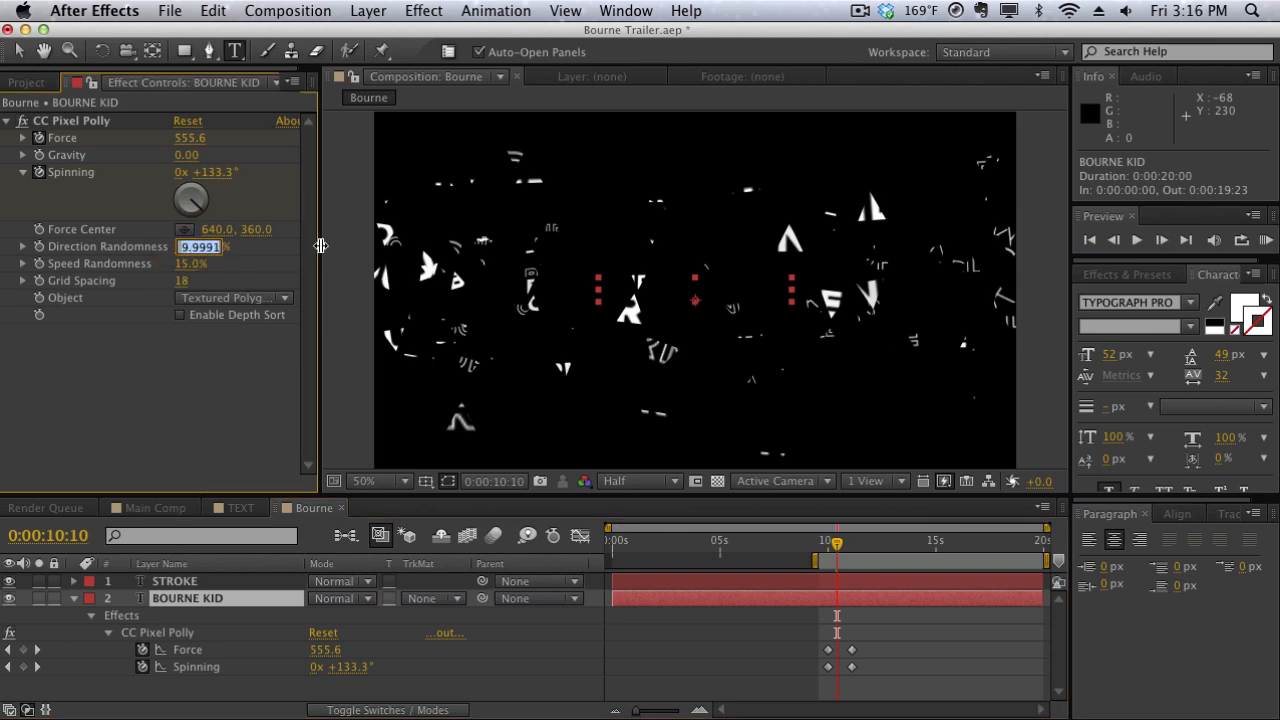
type("0")
key("Return")
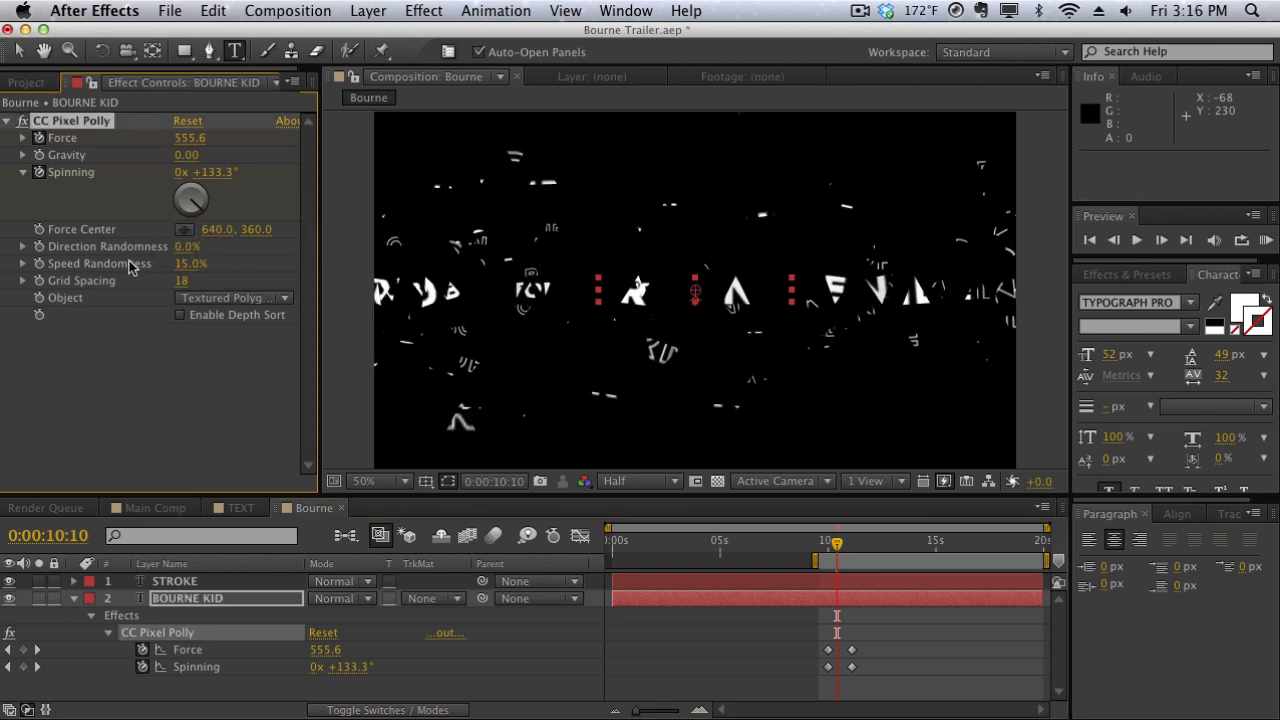
left_click(190, 263)
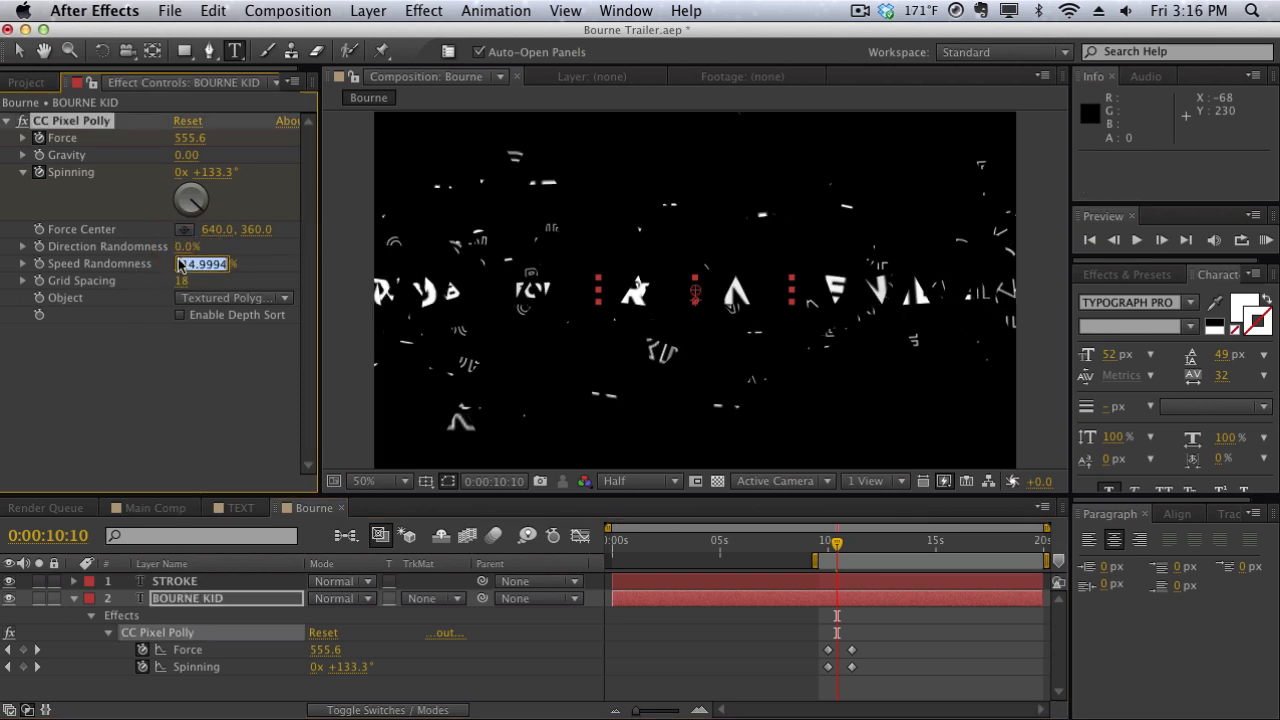
type("60")
key("Return")
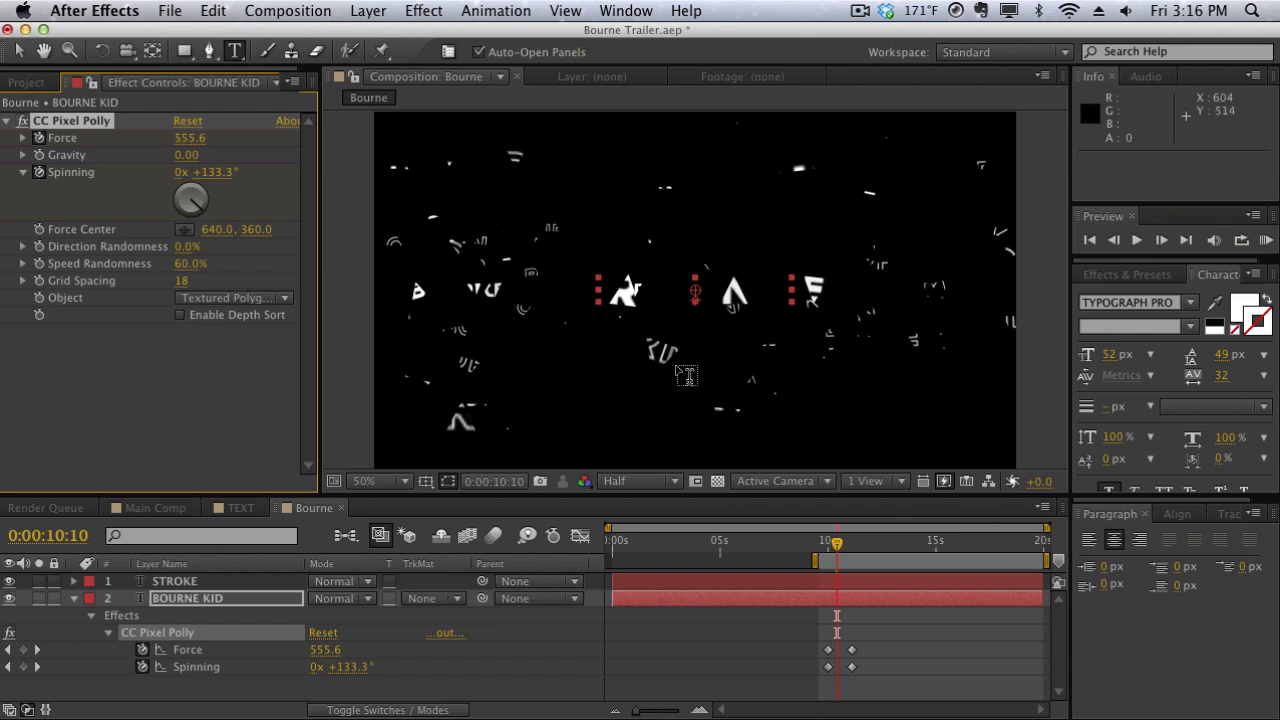
RAM-preview the combined breakup of both text layers and scrub back to 0:00:10:07 to examine the pieces
key("comma")
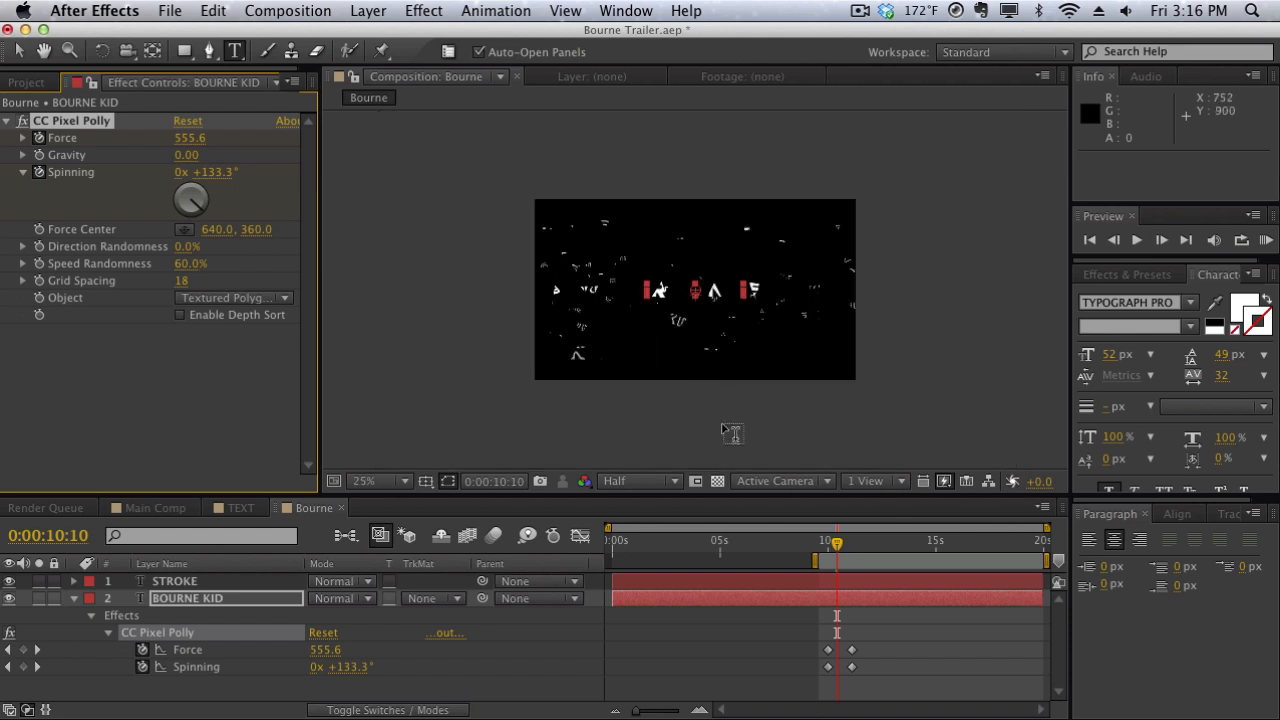
key("KP_0")
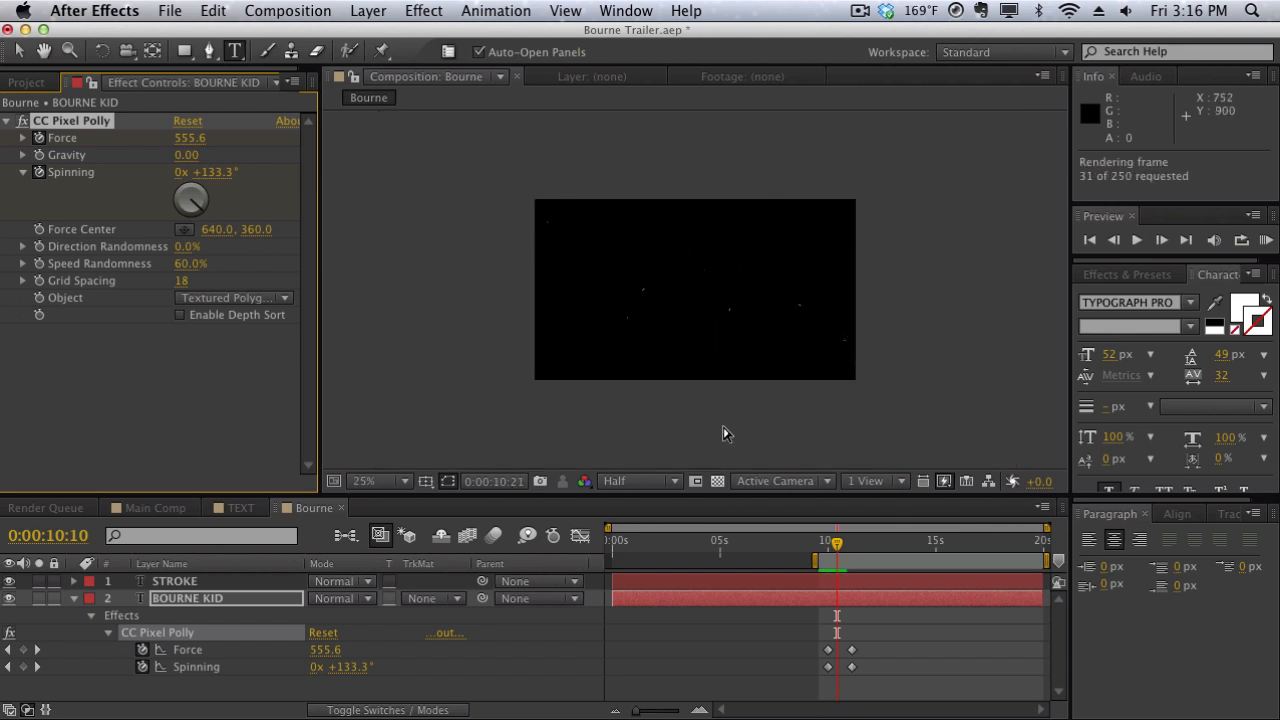
left_click(845, 548)
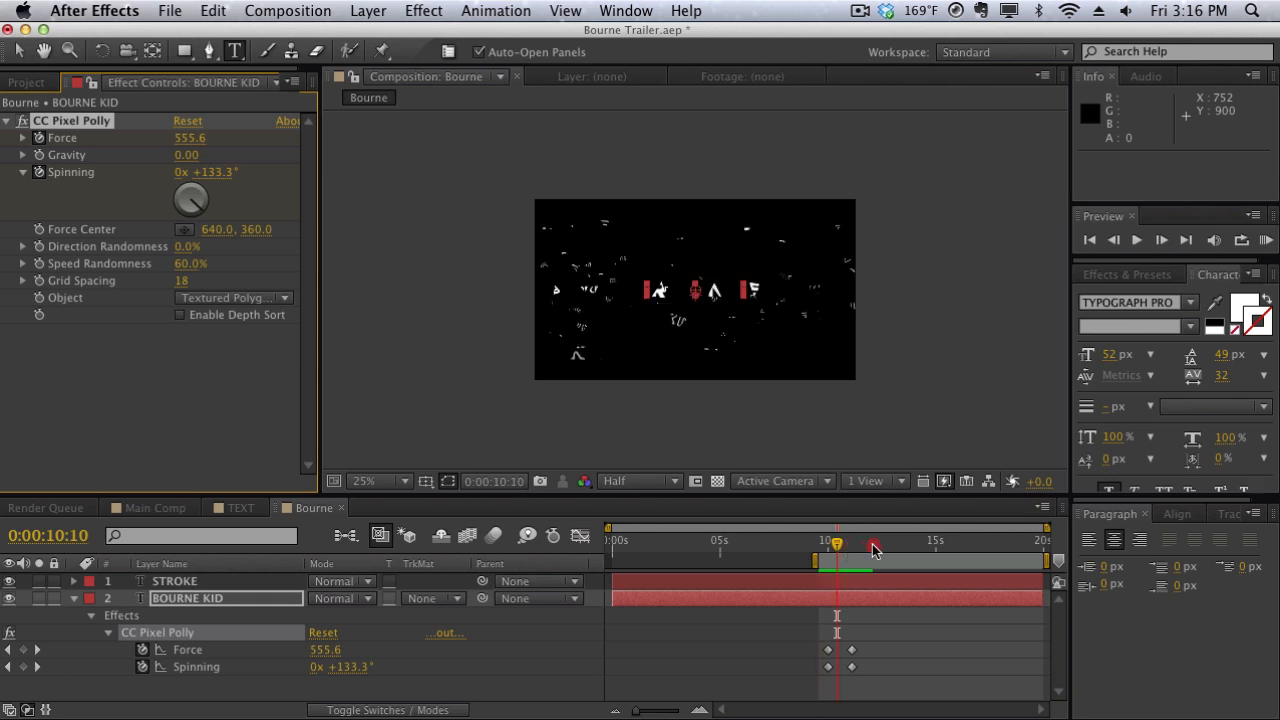
mouse_move(864, 546)
left_mouse_down()
mouse_move(826, 548)
mouse_move(863, 548)
mouse_move(826, 548)
mouse_move(842, 549)
left_mouse_up()
scroll(790, 355, "up", 1)
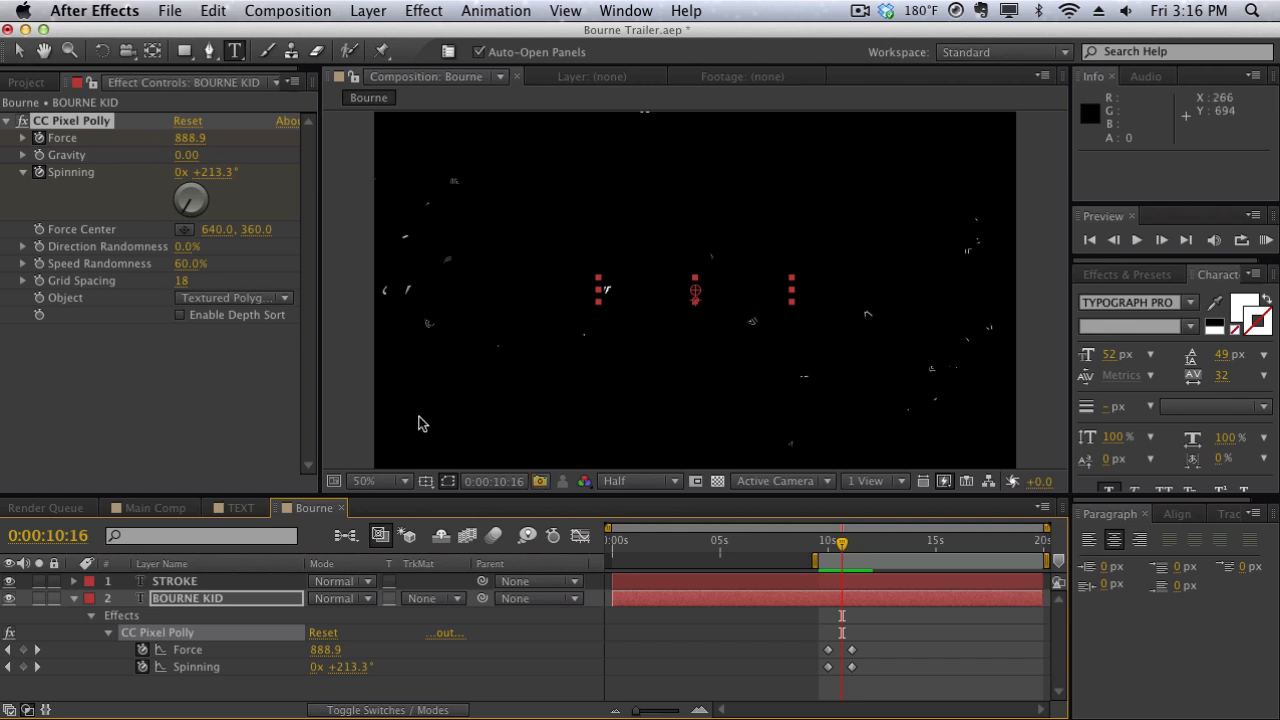
left_click_drag(845, 547, 838, 555)
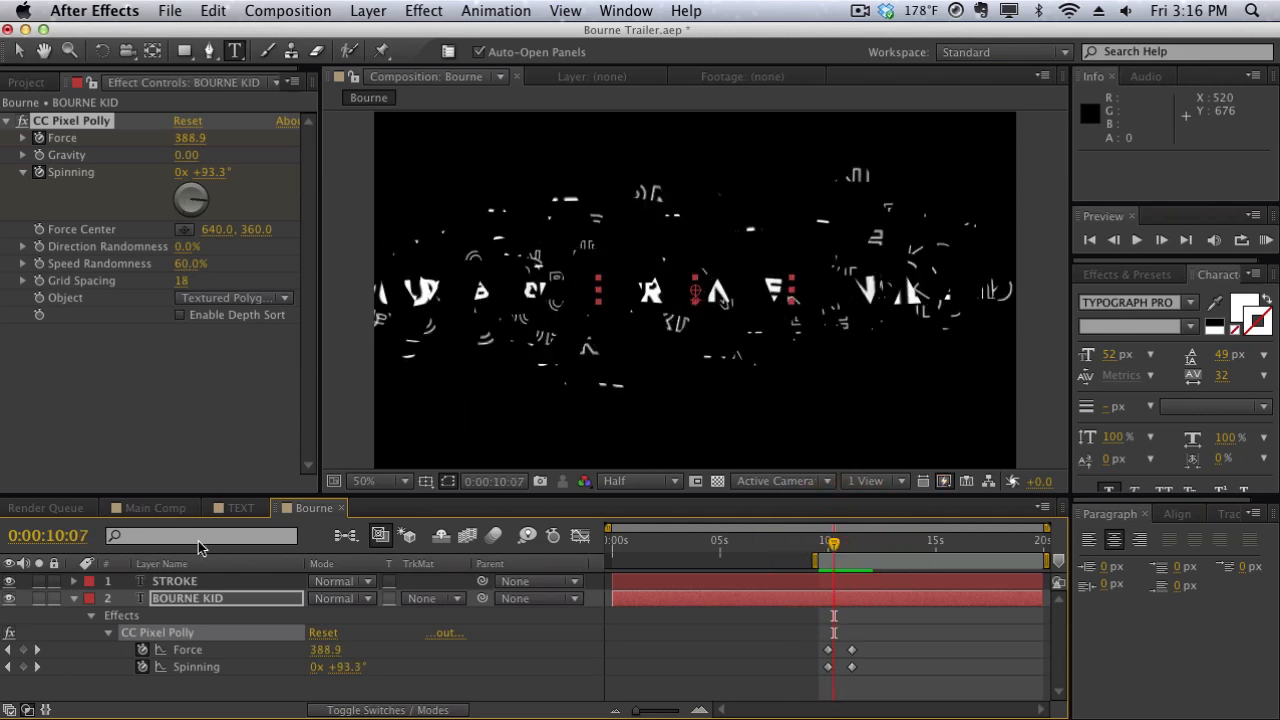
Set the STROKE layer's CC Pixel Polly Grid Spacing to 15 and scrub the breakup through to 0:00:11:03
left_click(180, 581)
left_click(194, 275)
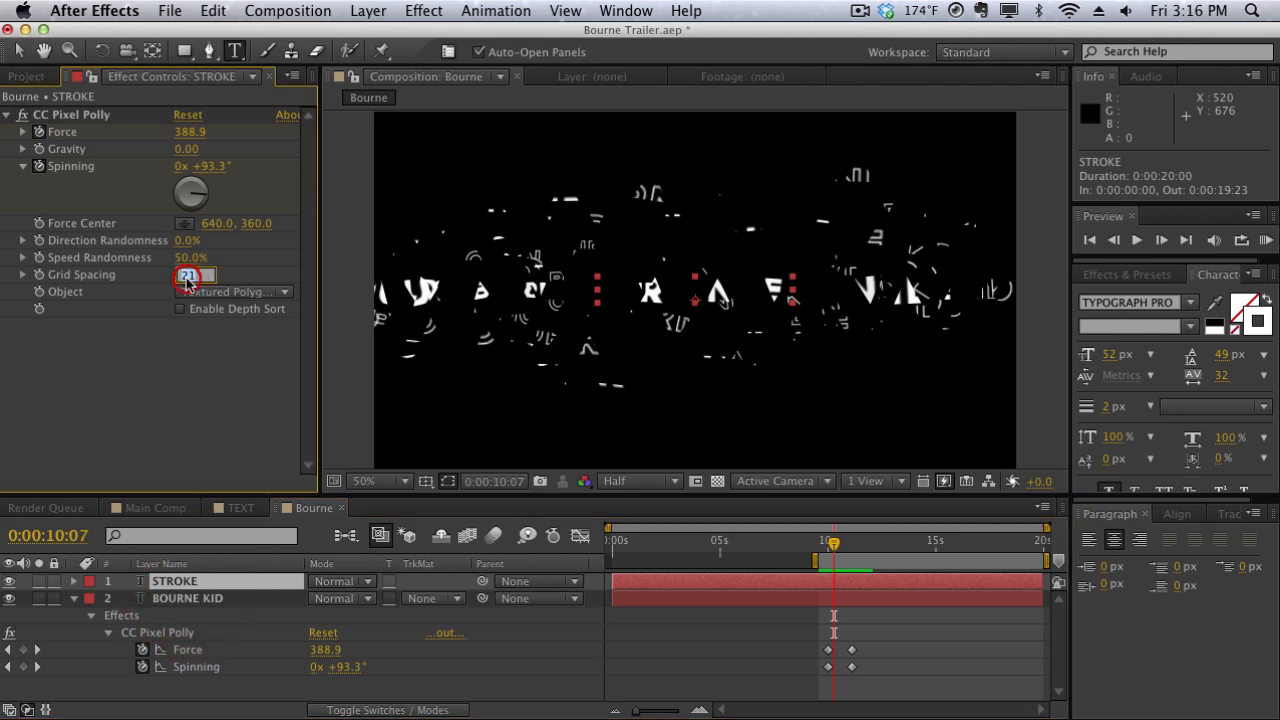
type("15")
key("Return")
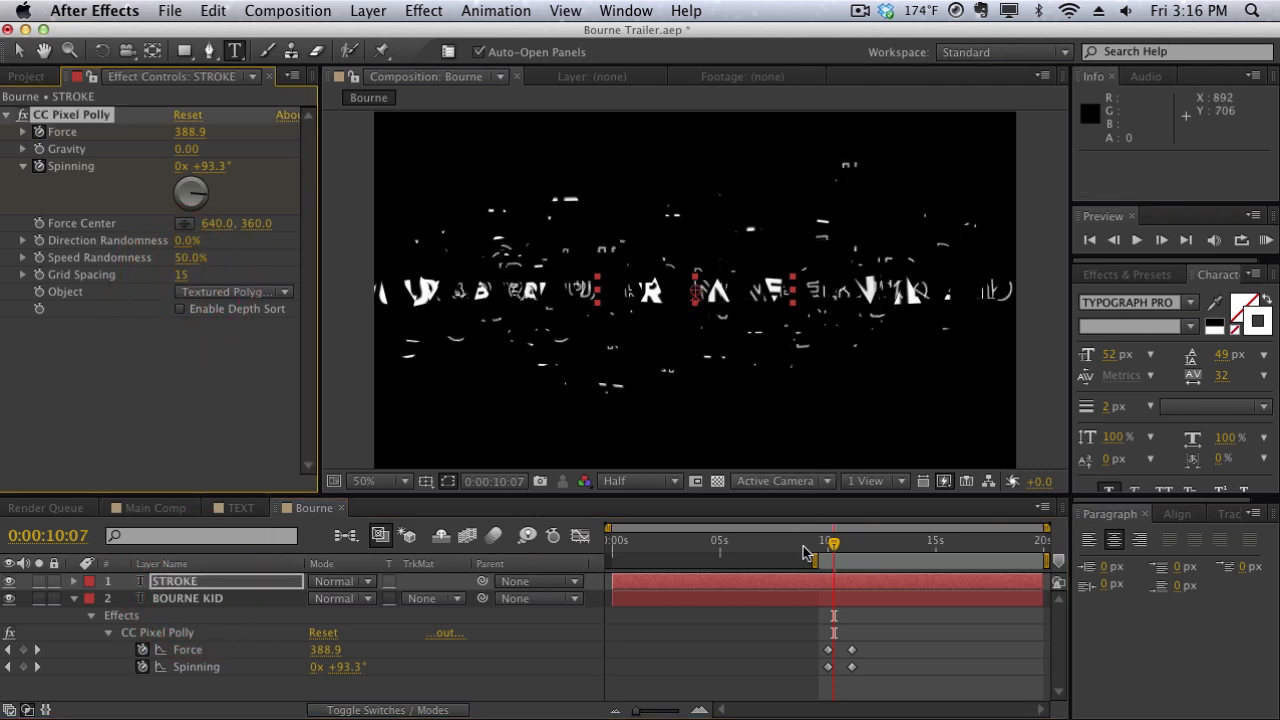
left_click_drag(828, 541, 851, 546)
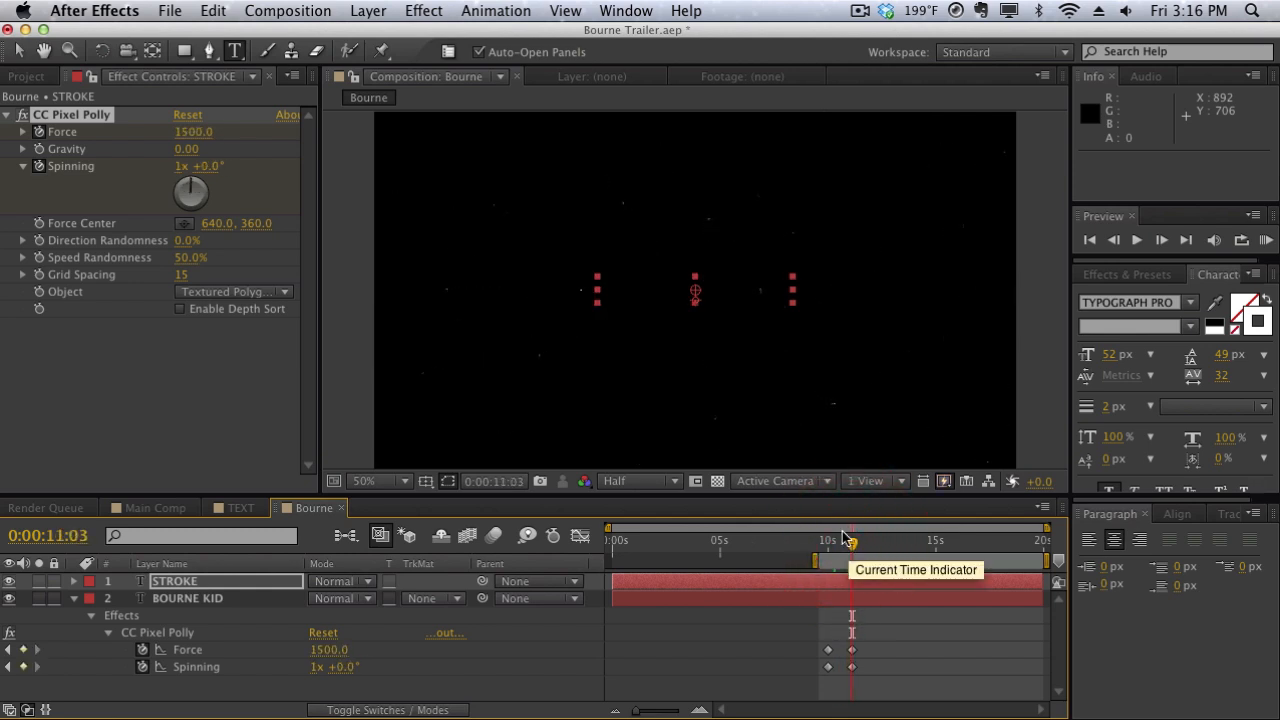
At 0:00:11:03, set the BOURNE KID layer's CC Pixel Polly Spinning to 2 revolutions, preview it, and scrub back to 0:00:10:06
left_click(316, 667)
type("2")
key("Return")
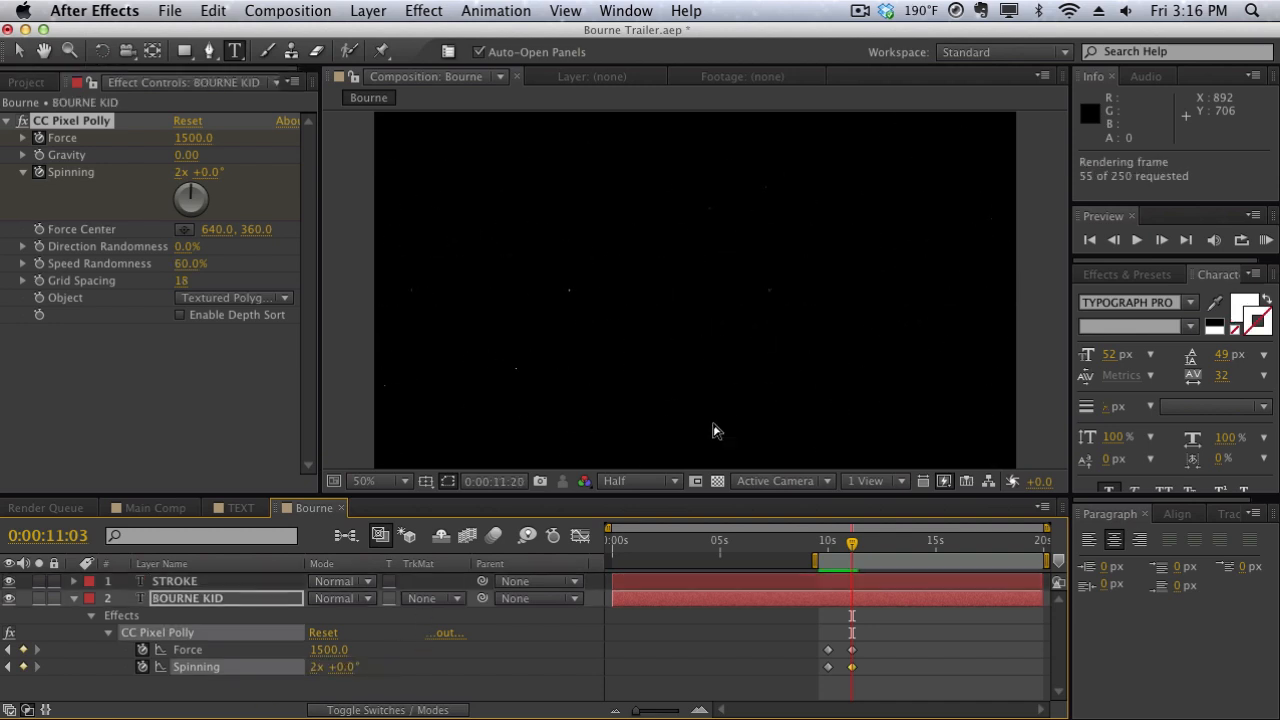
key("space")
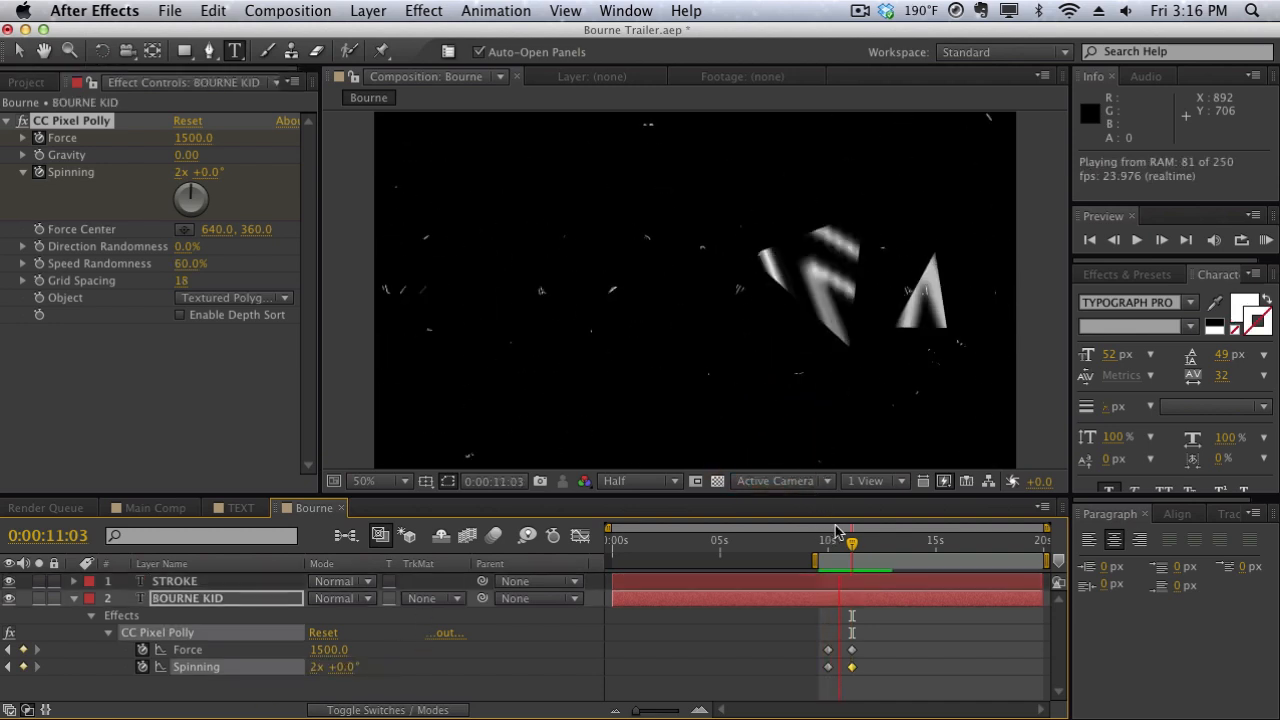
left_click_drag(846, 552, 832, 550)
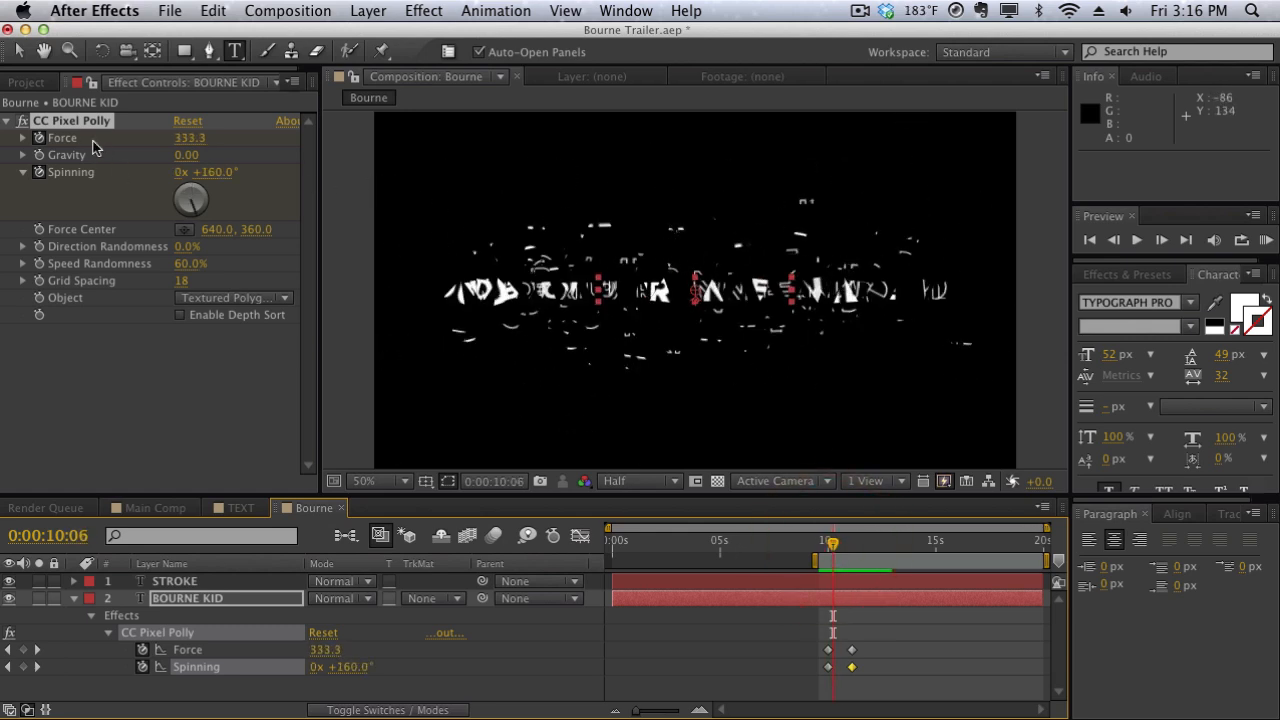
Activate the Selection tool, deselect and collapse the BOURNE KID layer, and create a composition named Slow Mo with the default settings
left_click(18, 50)
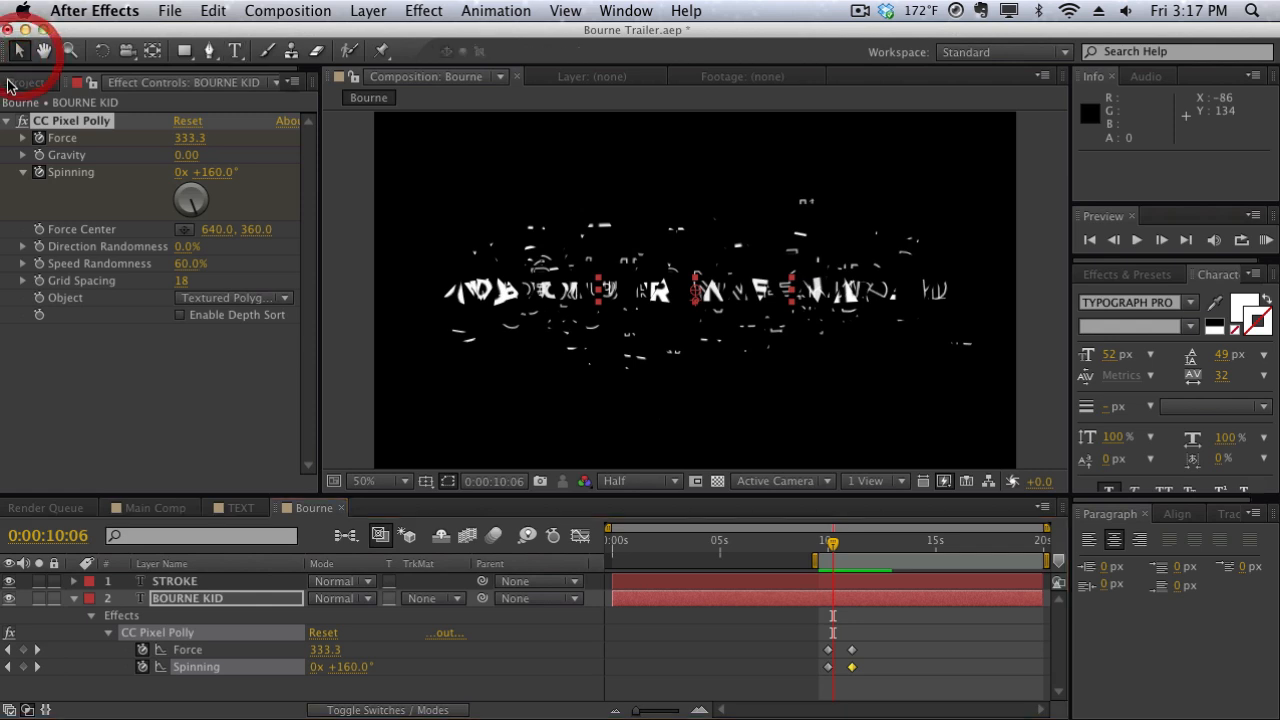
left_click(348, 265)
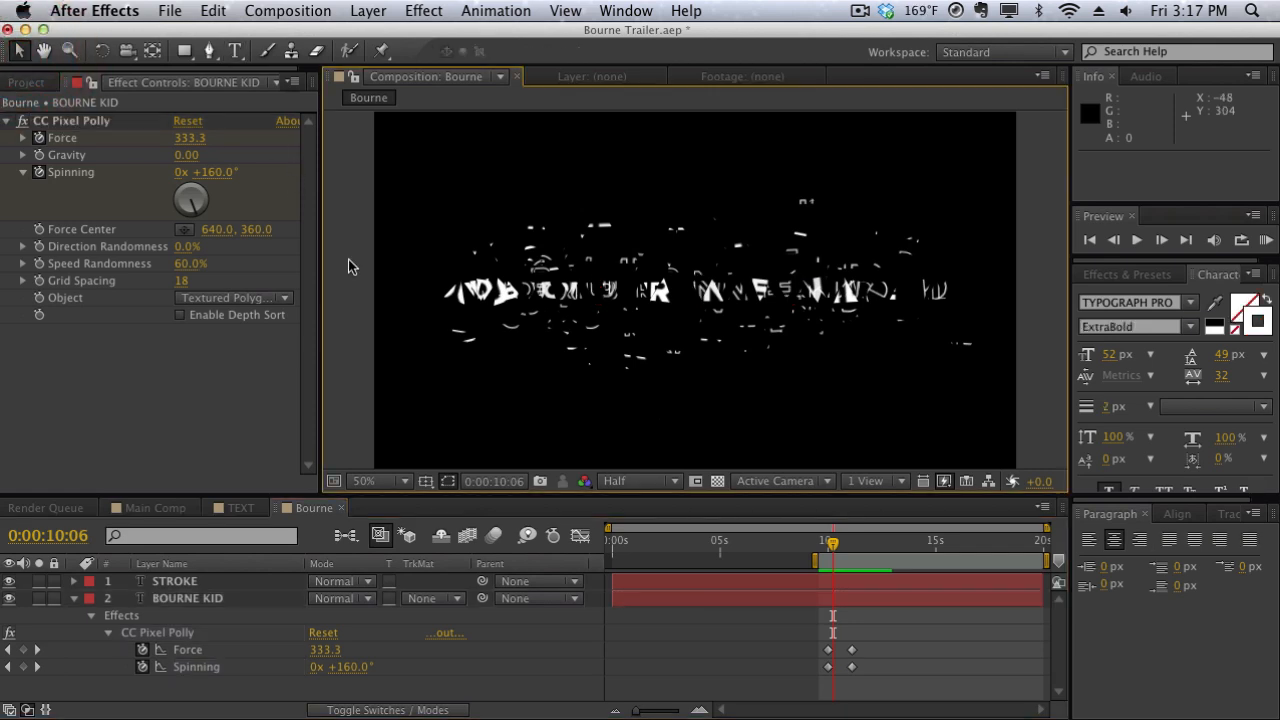
left_click(74, 600)
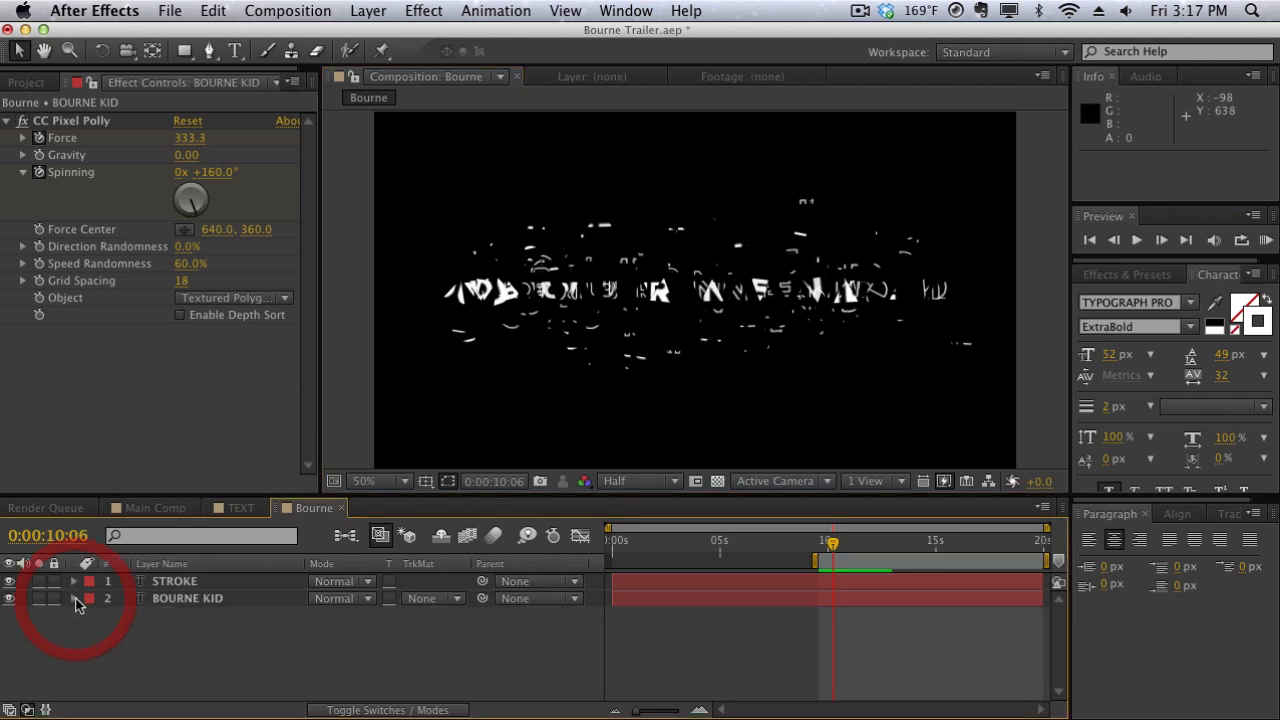
left_click(290, 10)
left_click(300, 35)
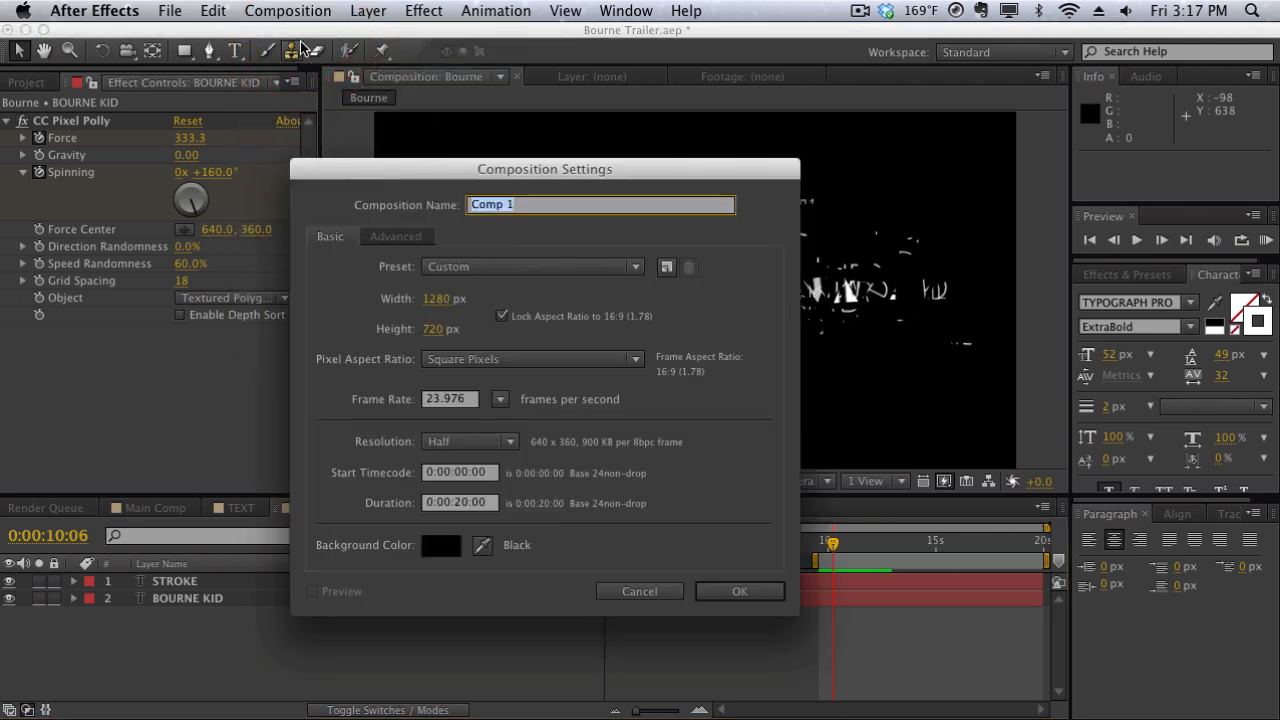
type("Slow Mo")
key("Return")
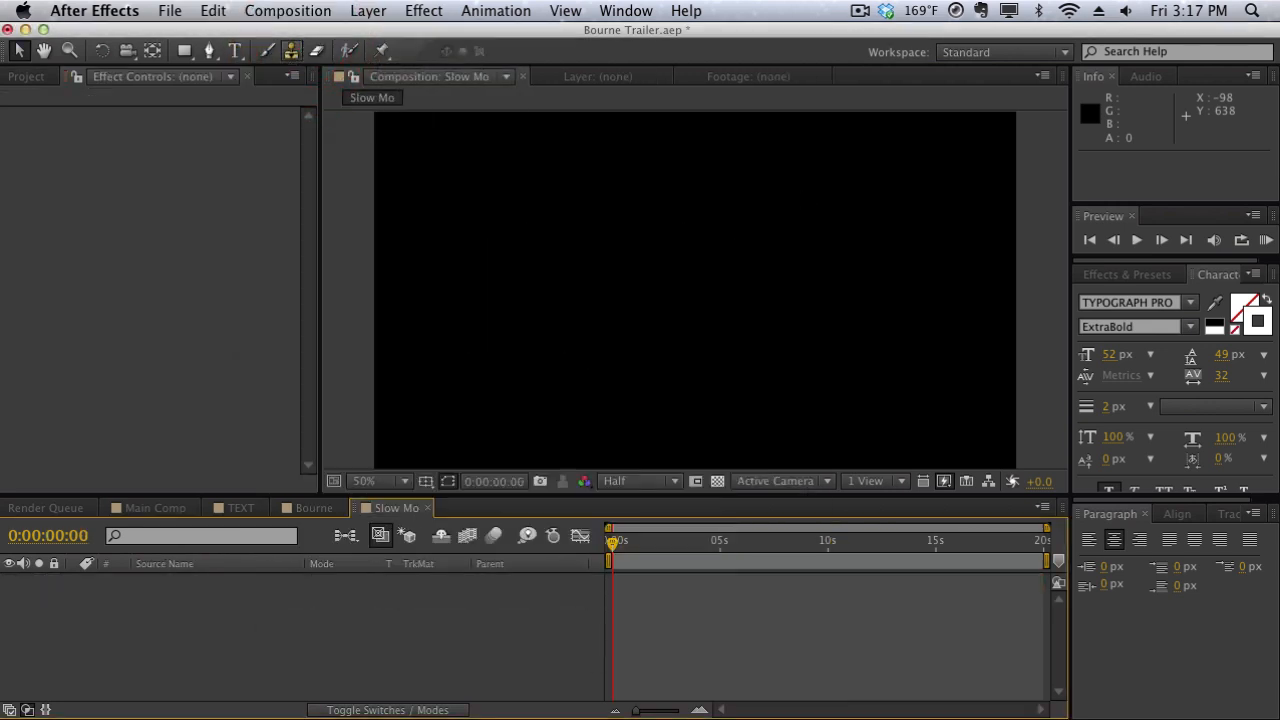
Add the Bourne composition as a layer in Slow Mo and scrub through its breakup to 0:00:10:09
left_click(26, 80)
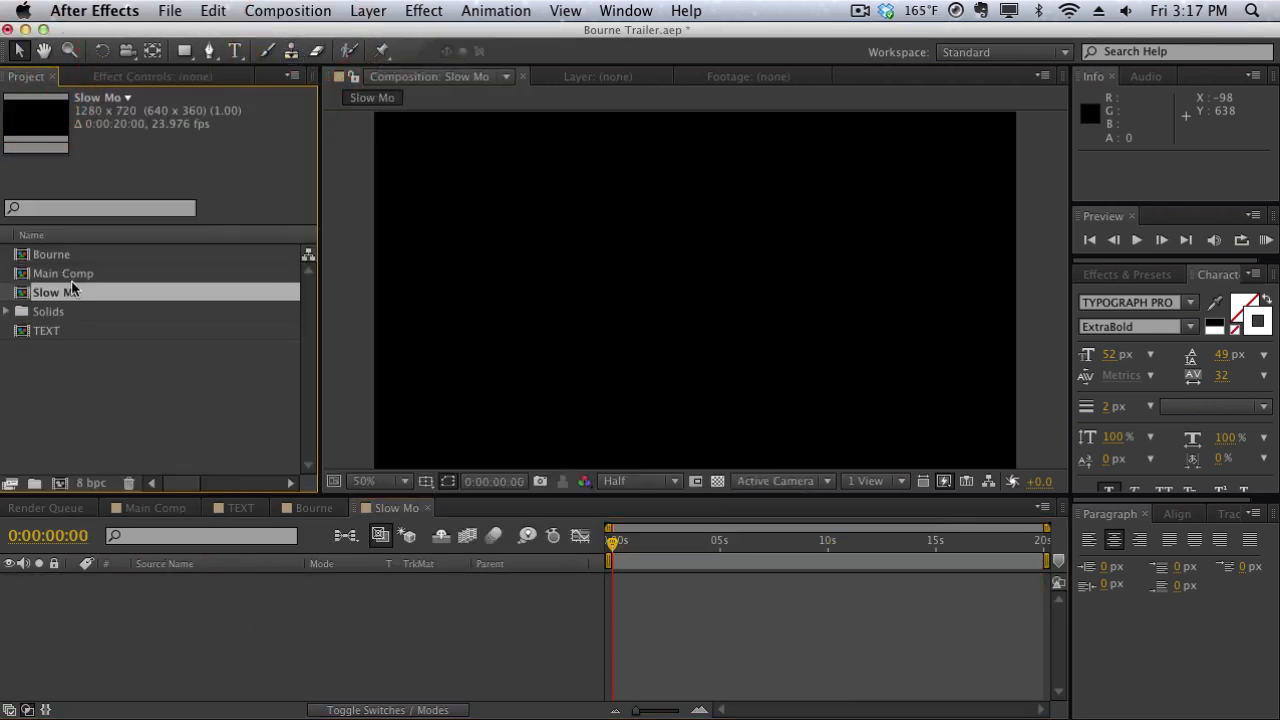
left_click_drag(72, 260, 257, 667)
left_click_drag(647, 547, 612, 543)
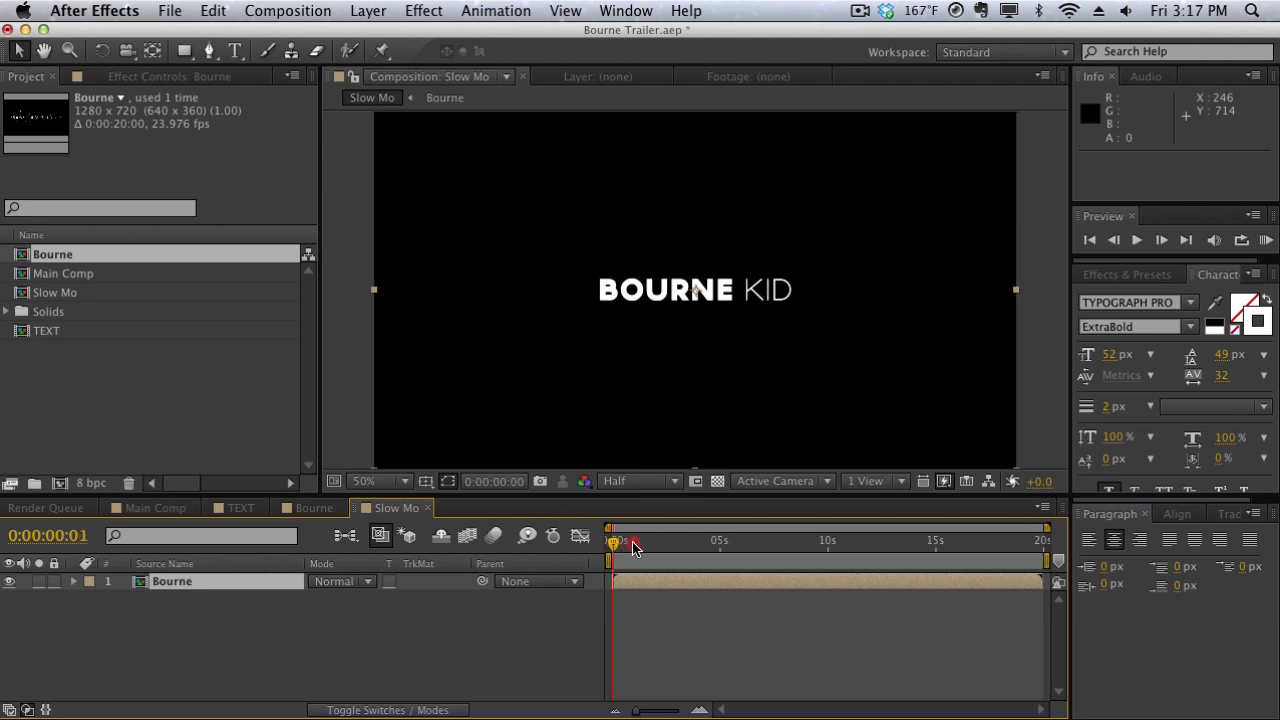
left_click_drag(632, 547, 835, 550)
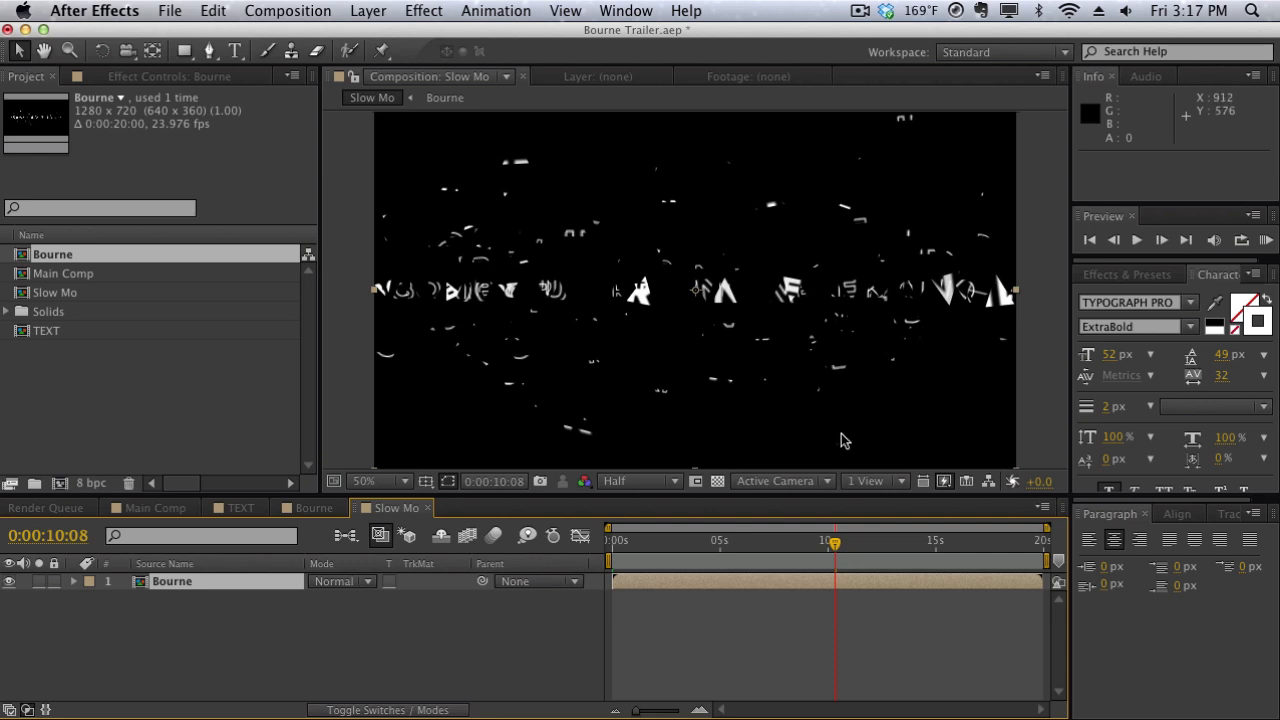
left_click_drag(835, 552, 838, 580)
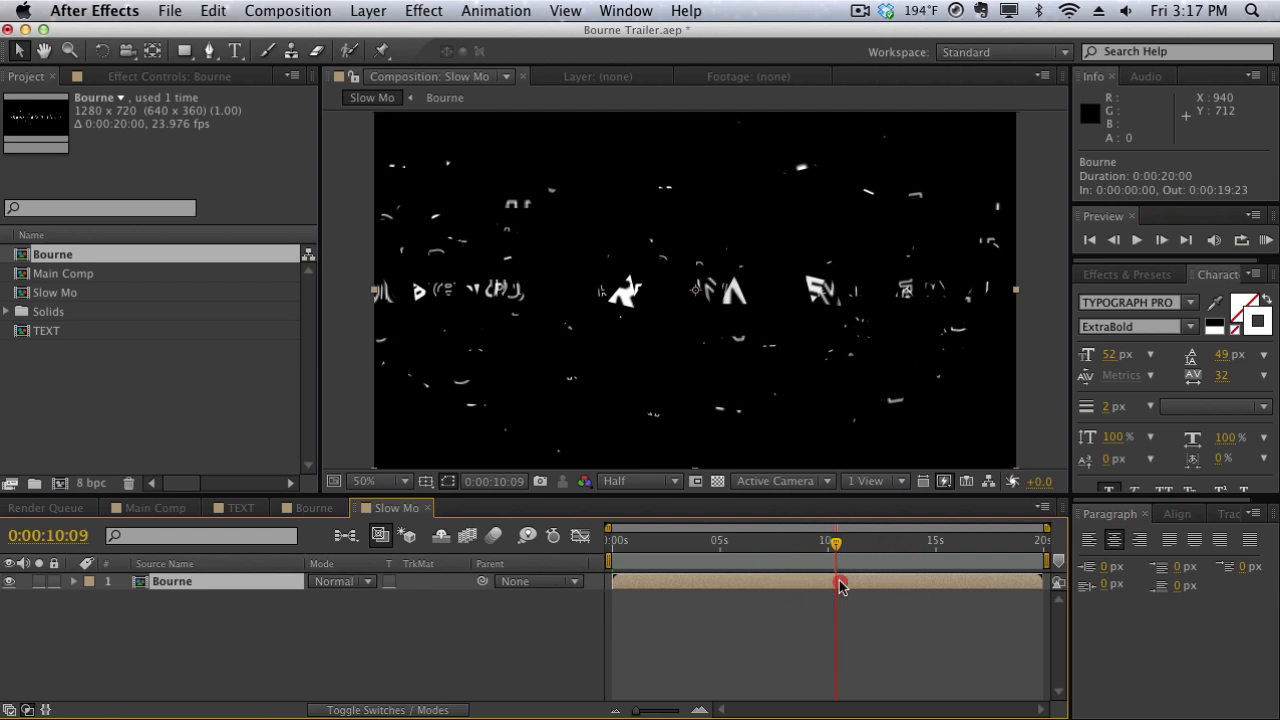
Time-reverse the Bourne layer and slide it earlier so the pieces start coming together near 0:00:00:00
right_click(840, 586)
mouse_move(896, 225)
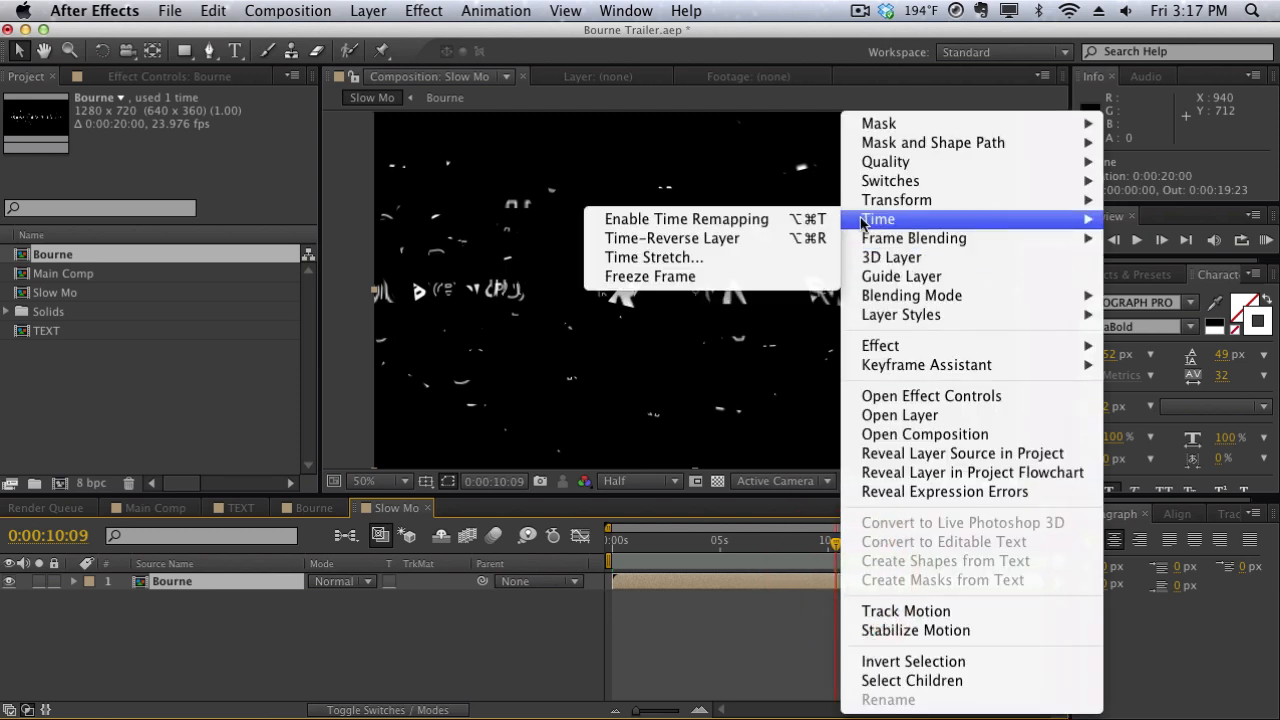
left_click(809, 243)
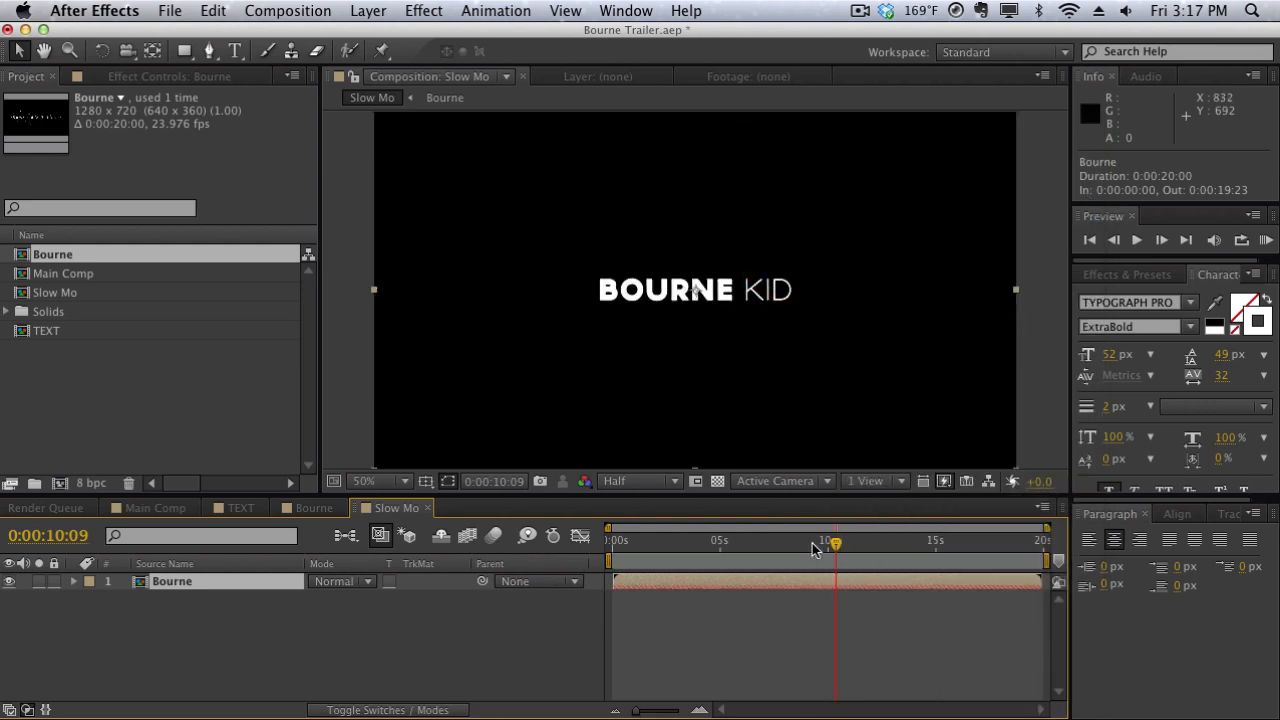
mouse_move(813, 549)
left_mouse_down()
mouse_move(592, 540)
mouse_move(829, 538)
mouse_move(797, 538)
left_mouse_up()
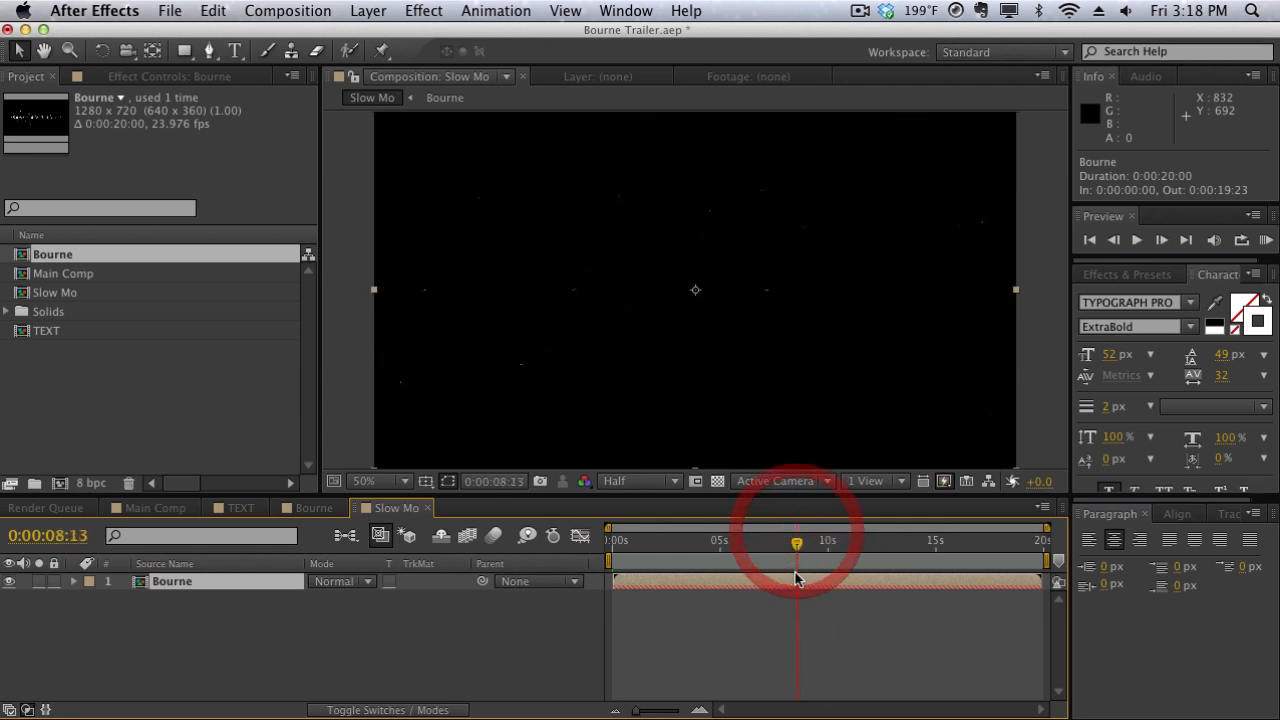
mouse_move(613, 581)
left_mouse_down()
mouse_move(800, 590)
mouse_move(616, 589)
left_mouse_up()
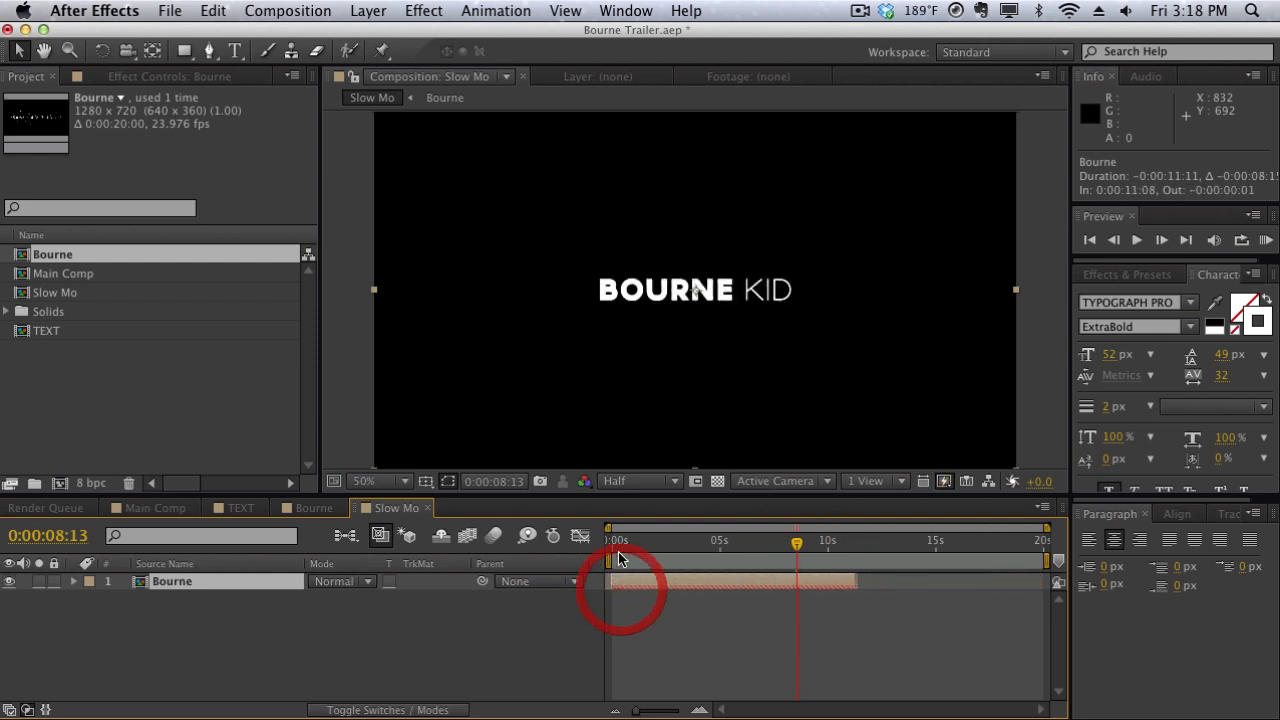
Scrub the reversed Bourne layer from 0:00:00:00 to 0:00:01:02 and RAM-preview the title reassembling
left_click(604, 551)
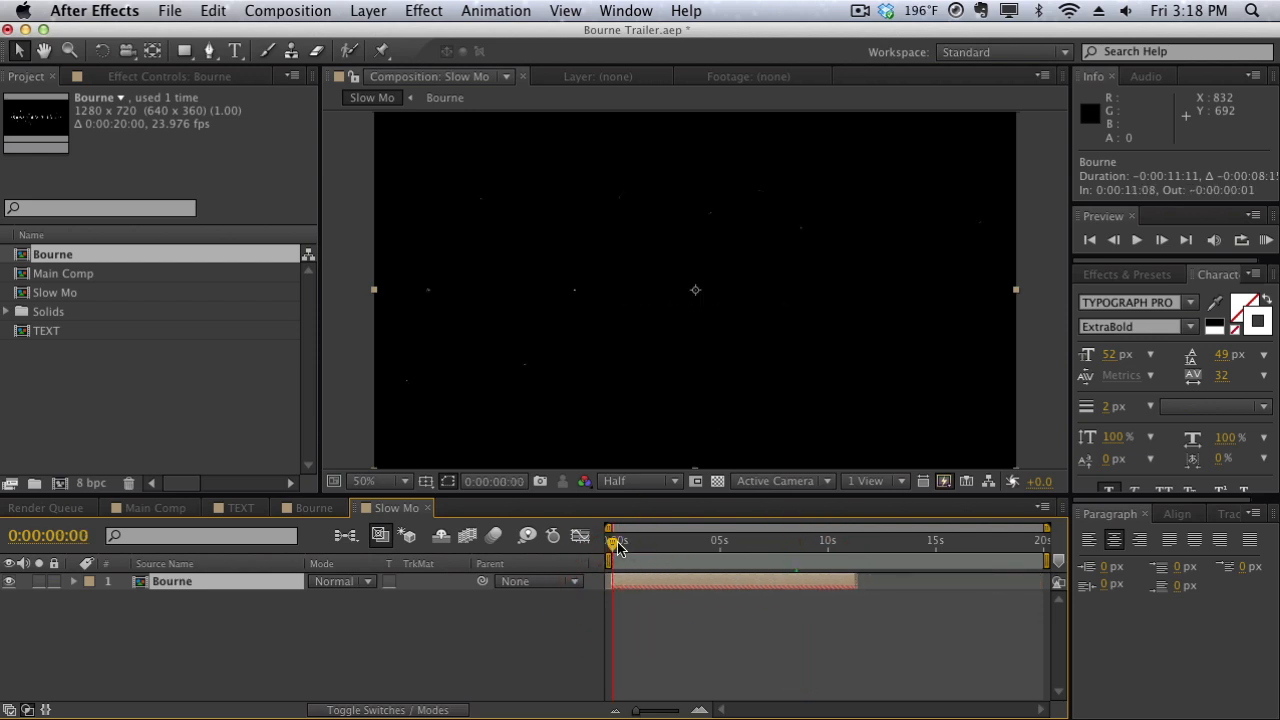
mouse_move(614, 545)
left_mouse_down()
mouse_move(660, 541)
mouse_move(635, 542)
left_mouse_up()
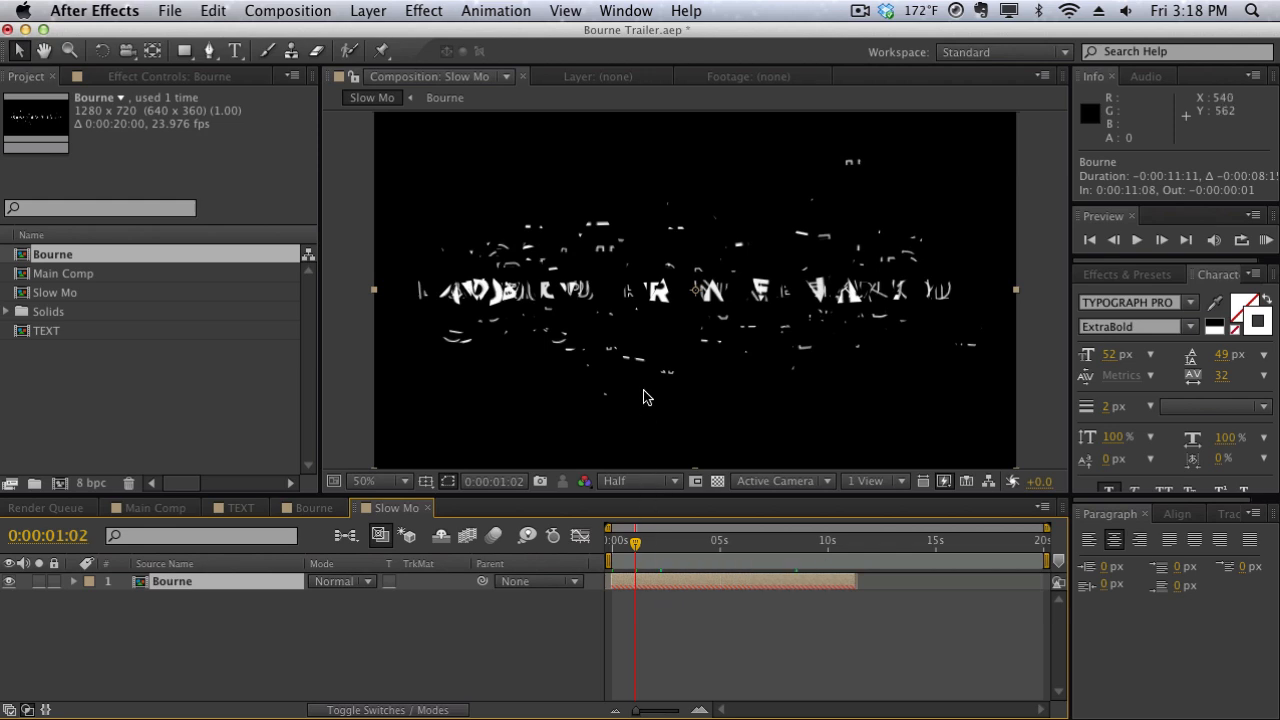
key("KP_0")
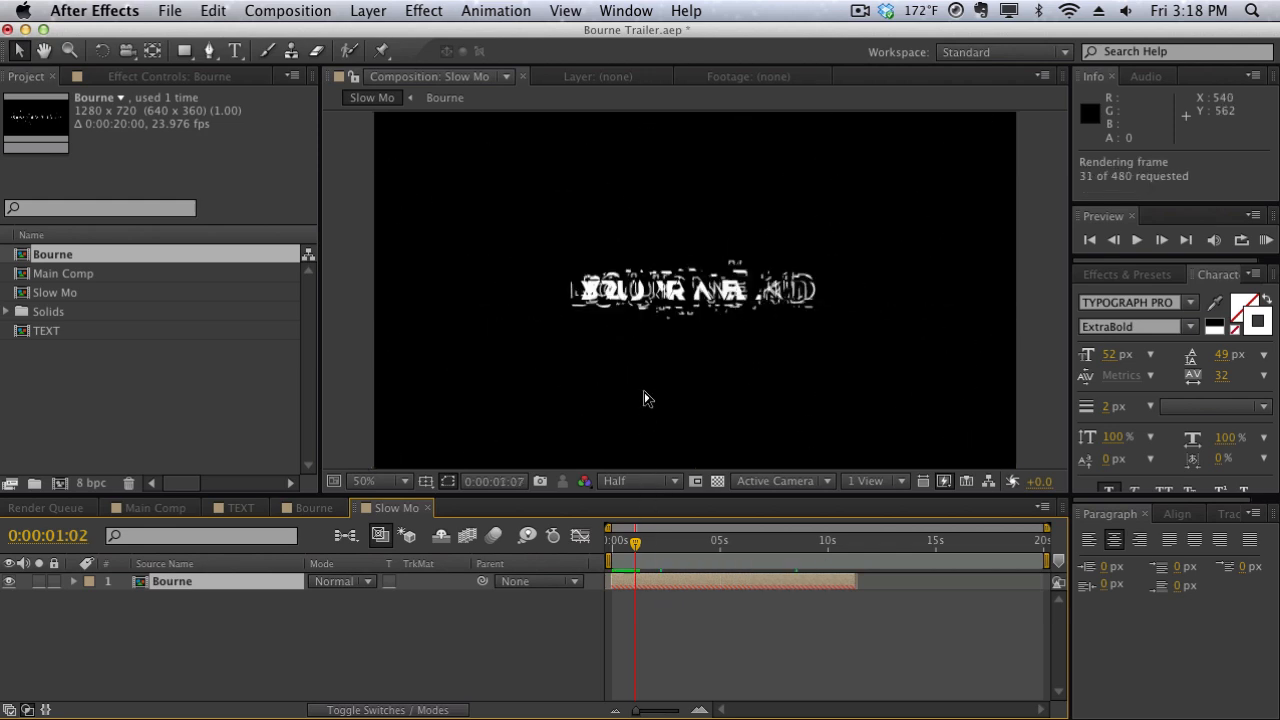
left_click(645, 398)
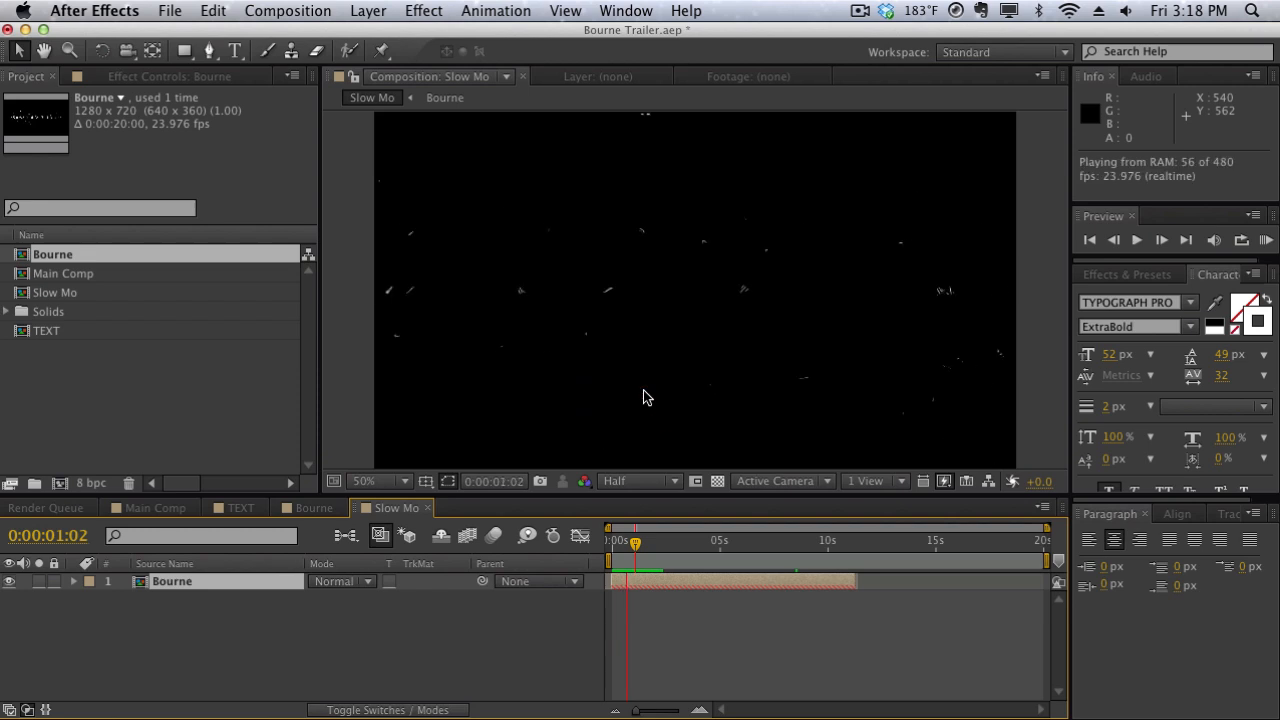
left_click(645, 393)
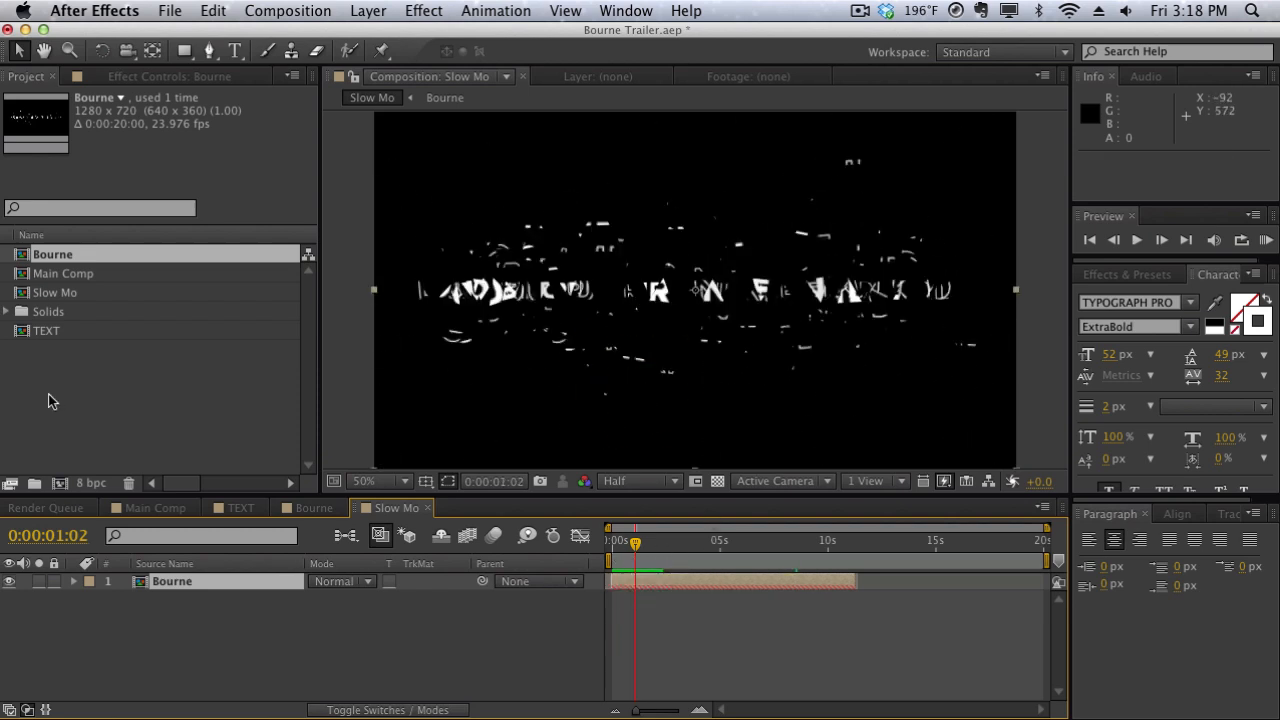
In the Bourne composition, reveal the BOURNE KID layer's keyframes and select its ending Force and Spinning keyframes to review their timing
left_click(313, 507)
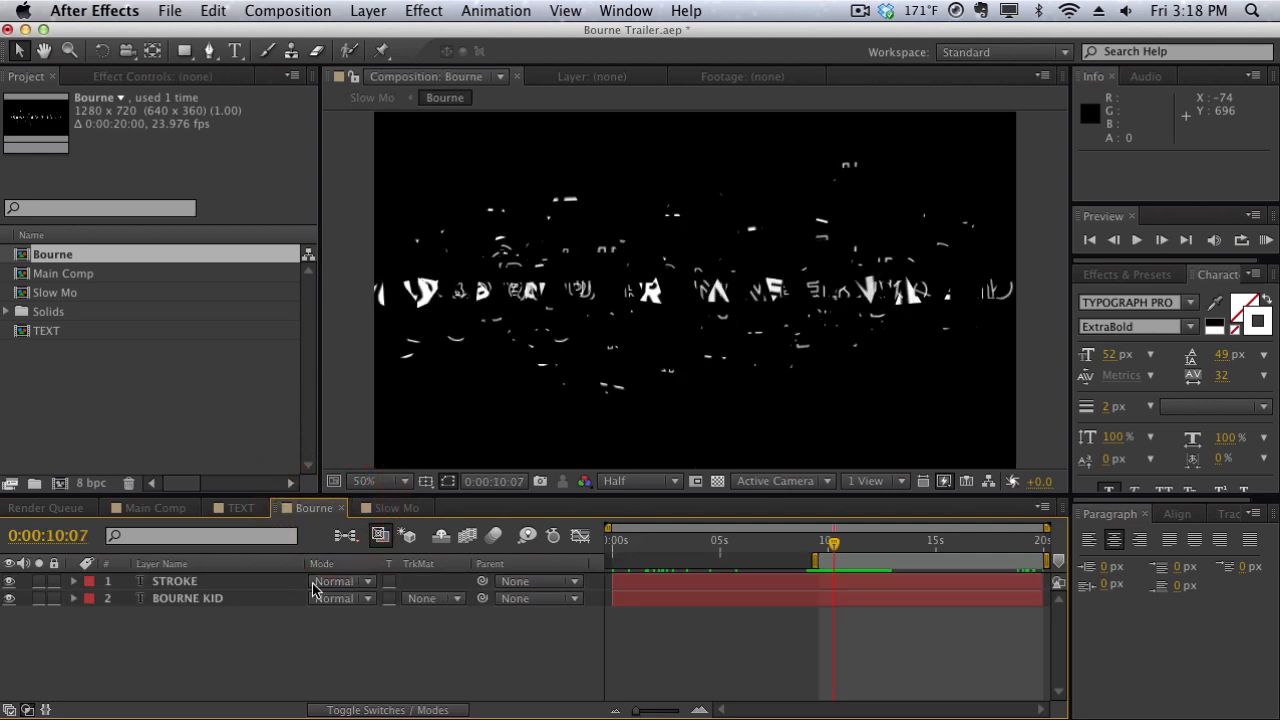
left_click(265, 597)
key("u")
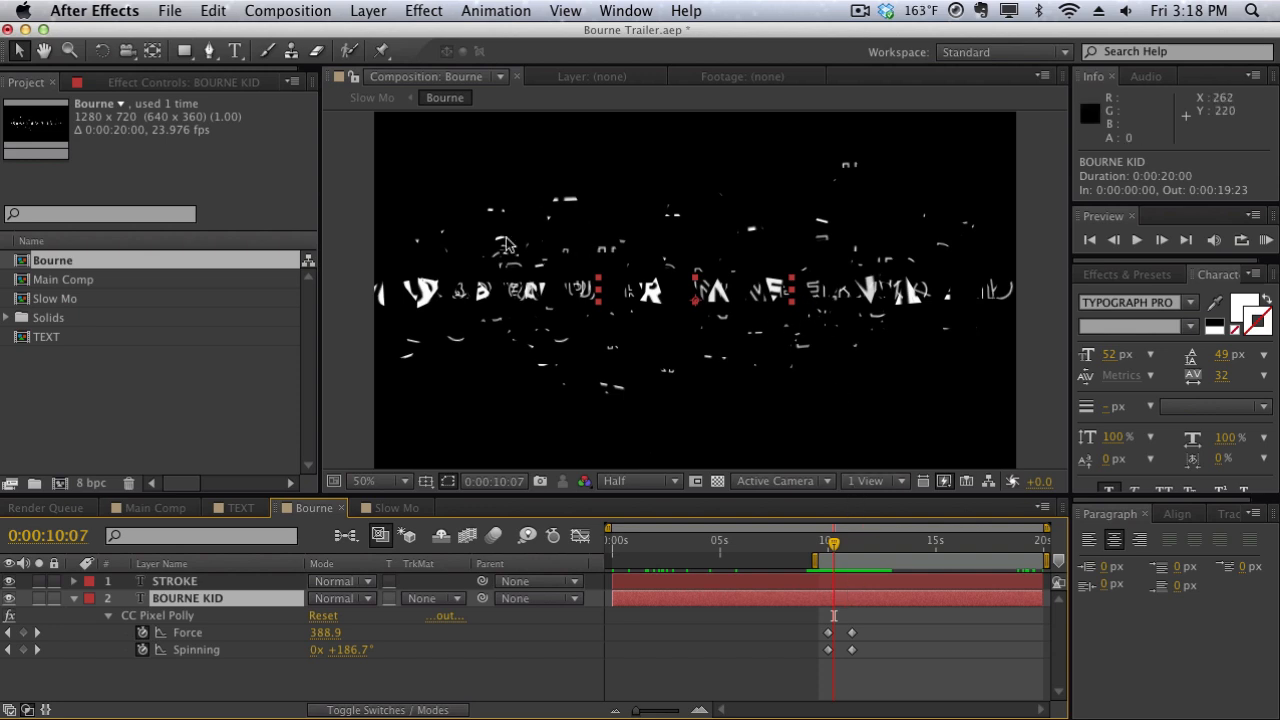
left_click(366, 508)
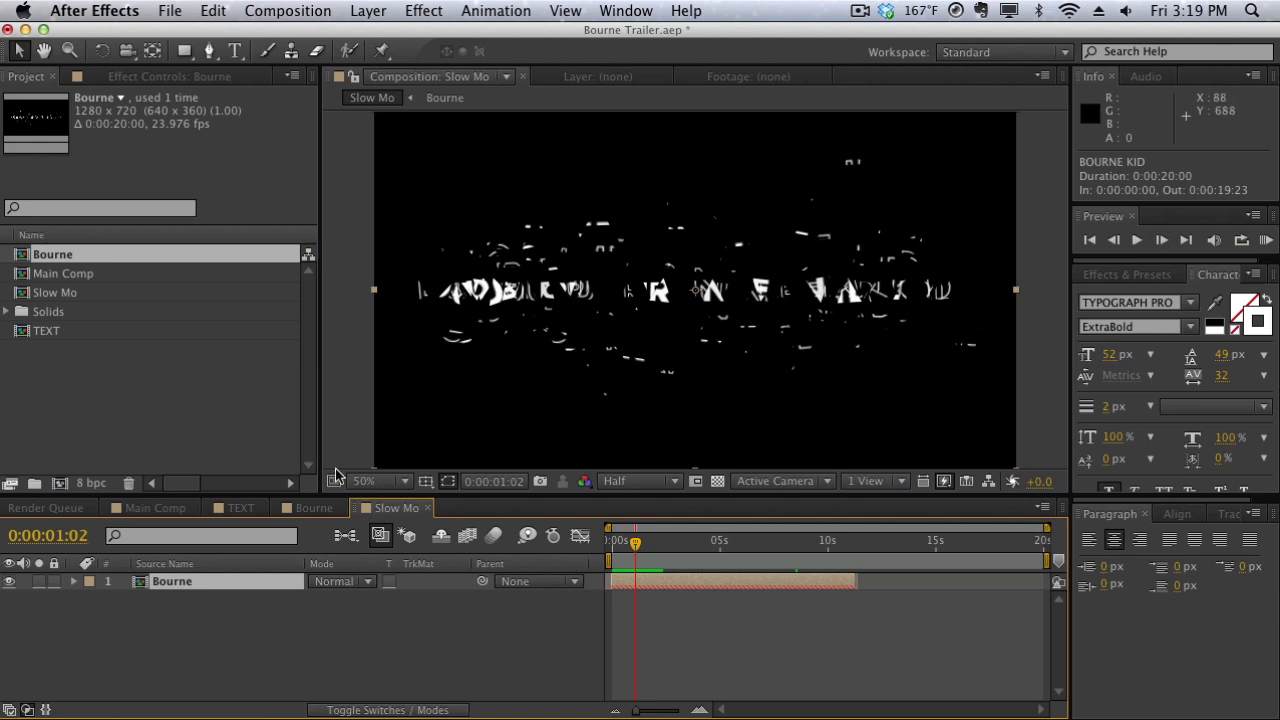
left_click(313, 508)
left_click_drag(860, 624, 849, 694)
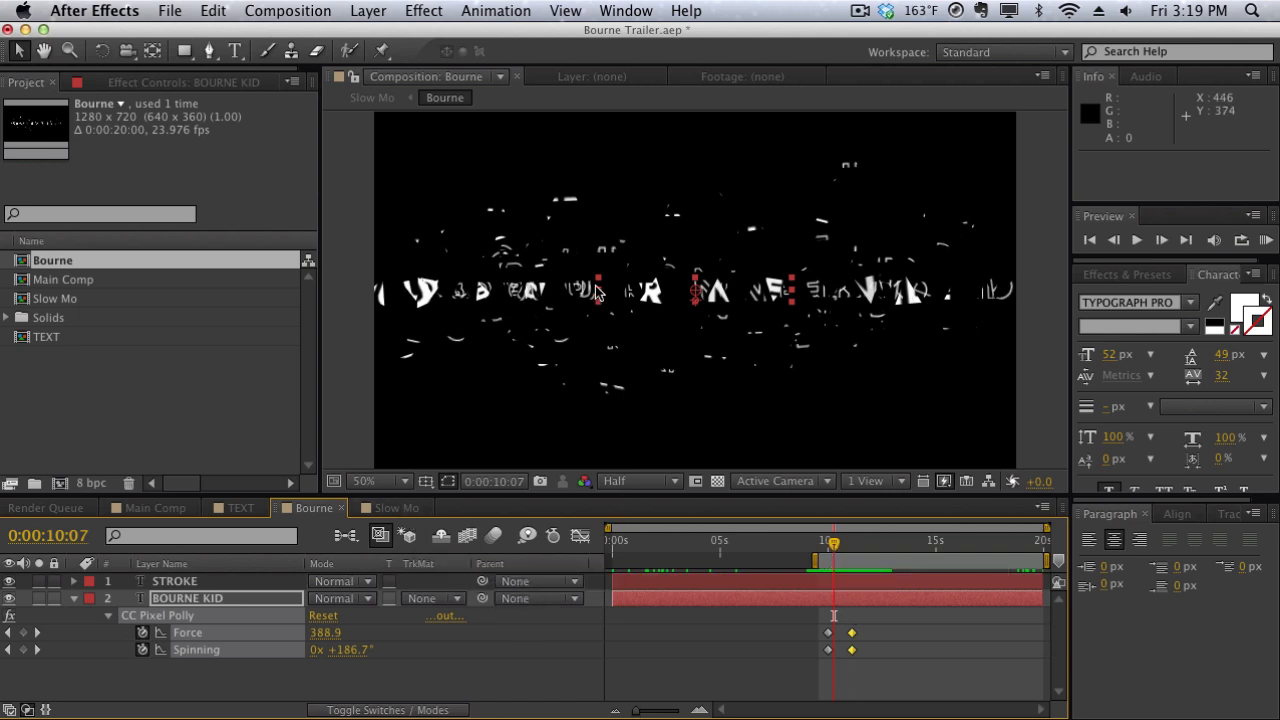
In Slow Mo, enable time remapping on the Bourne layer and add a Time Remap keyframe at 0:00:00:00
left_click(392, 510)
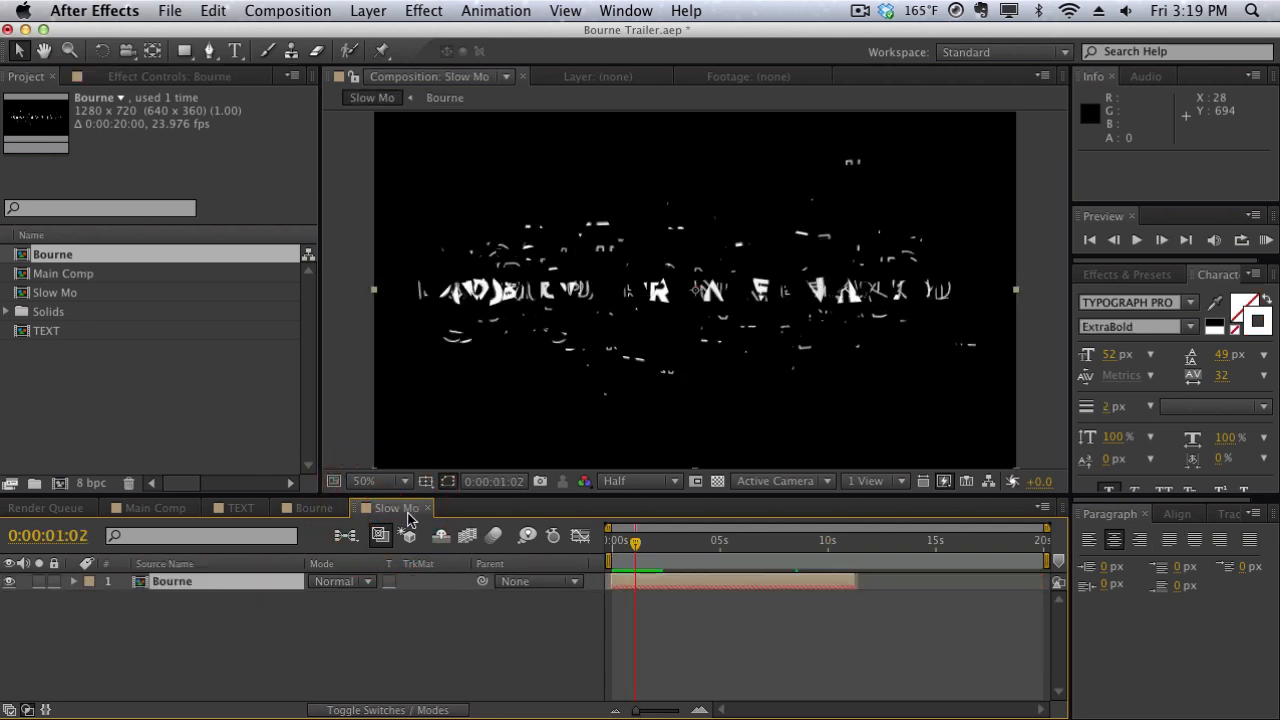
right_click(281, 585)
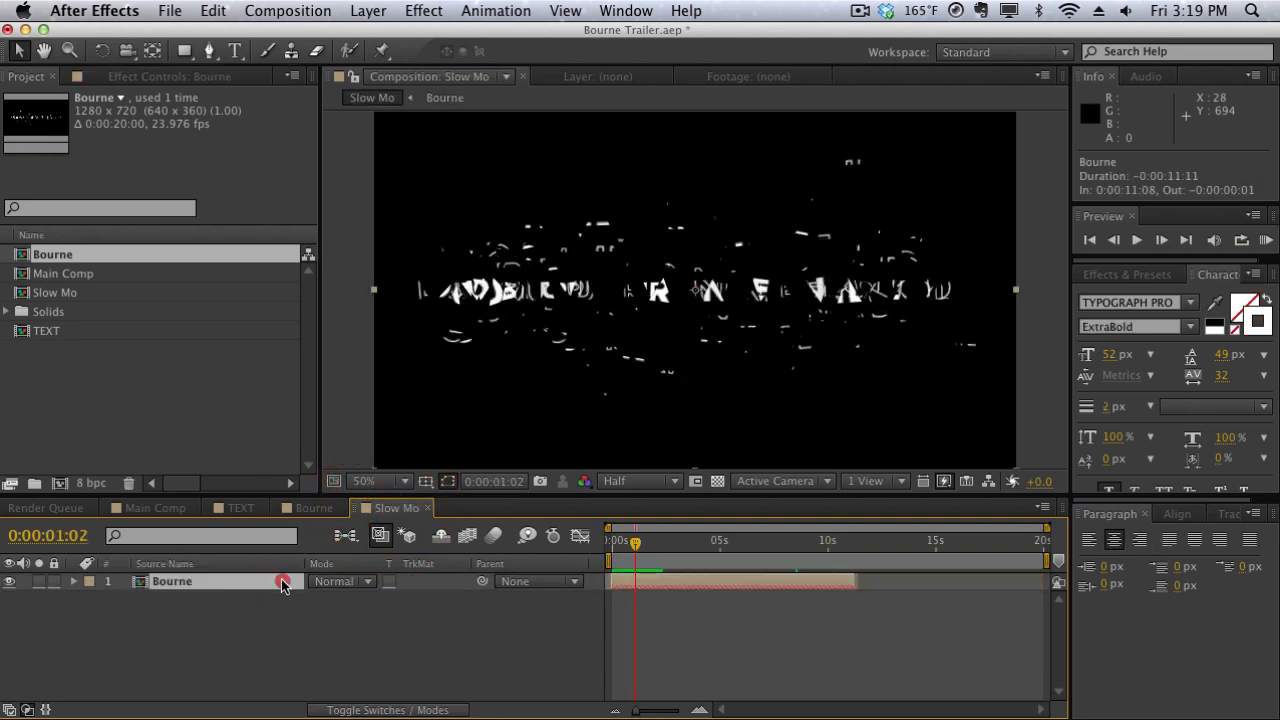
mouse_move(490, 226)
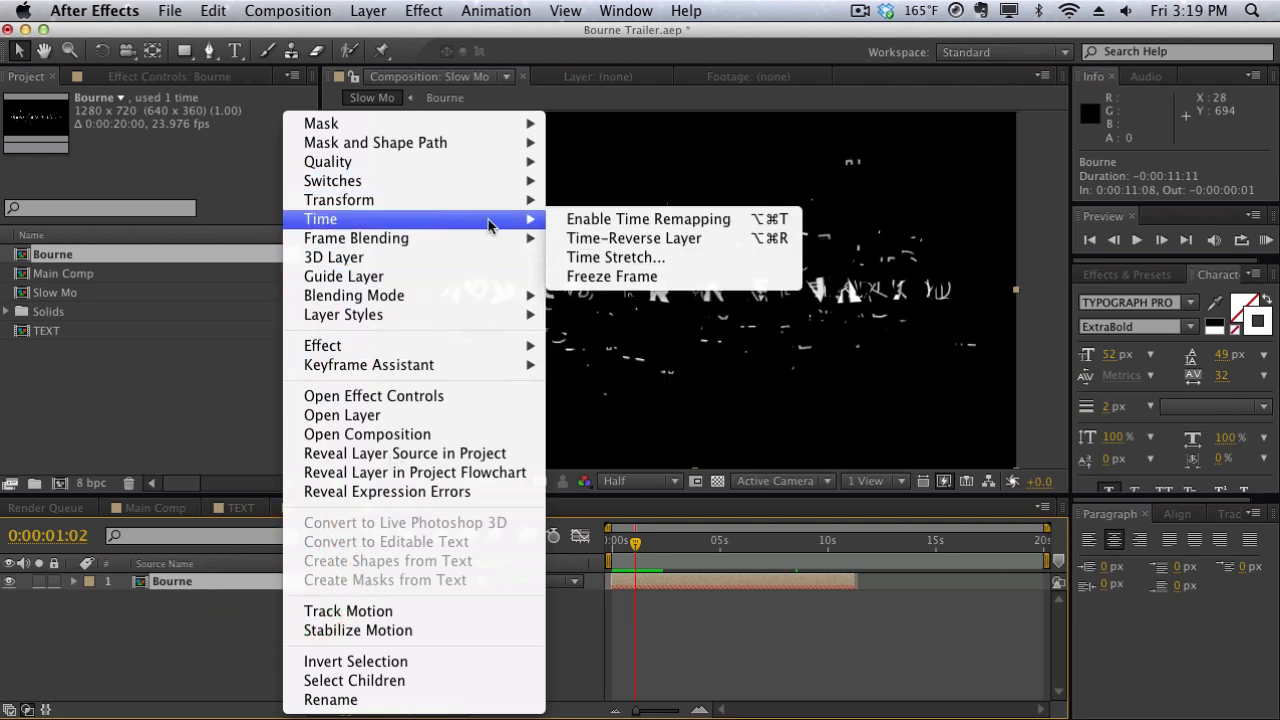
left_click(604, 226)
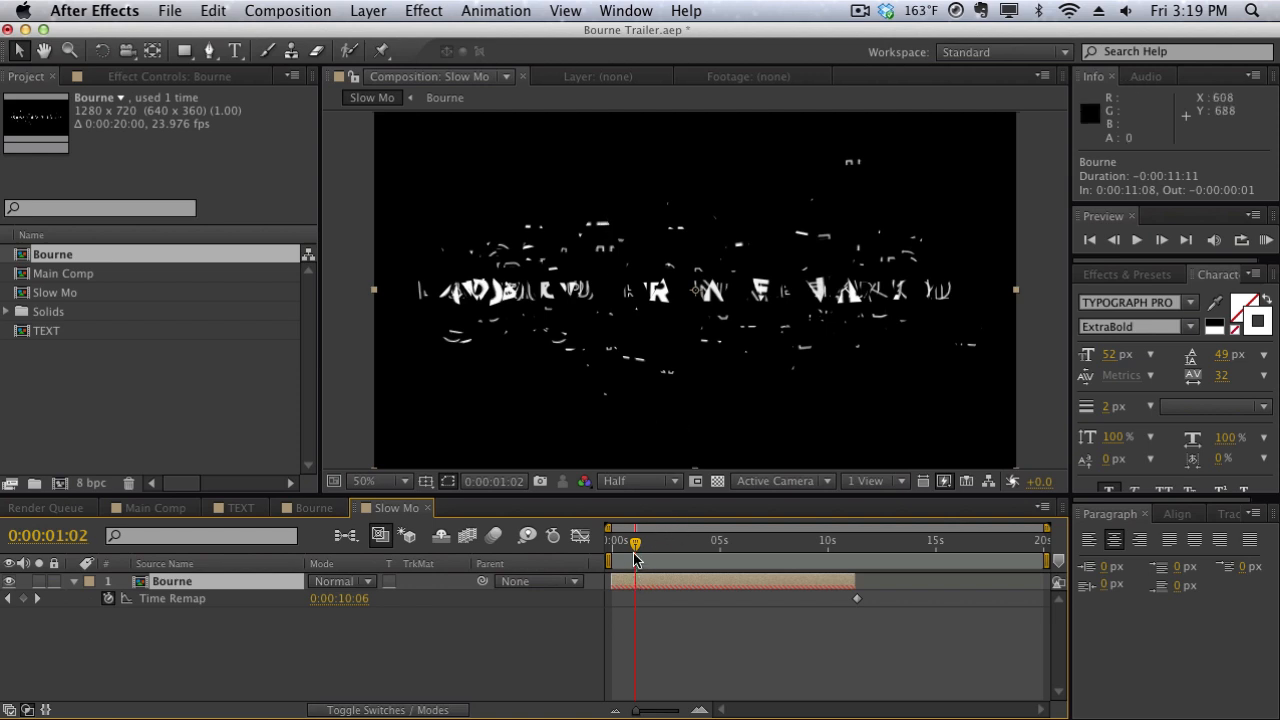
mouse_move(634, 558)
left_mouse_down()
mouse_move(609, 558)
mouse_move(626, 557)
mouse_move(616, 548)
left_mouse_up()
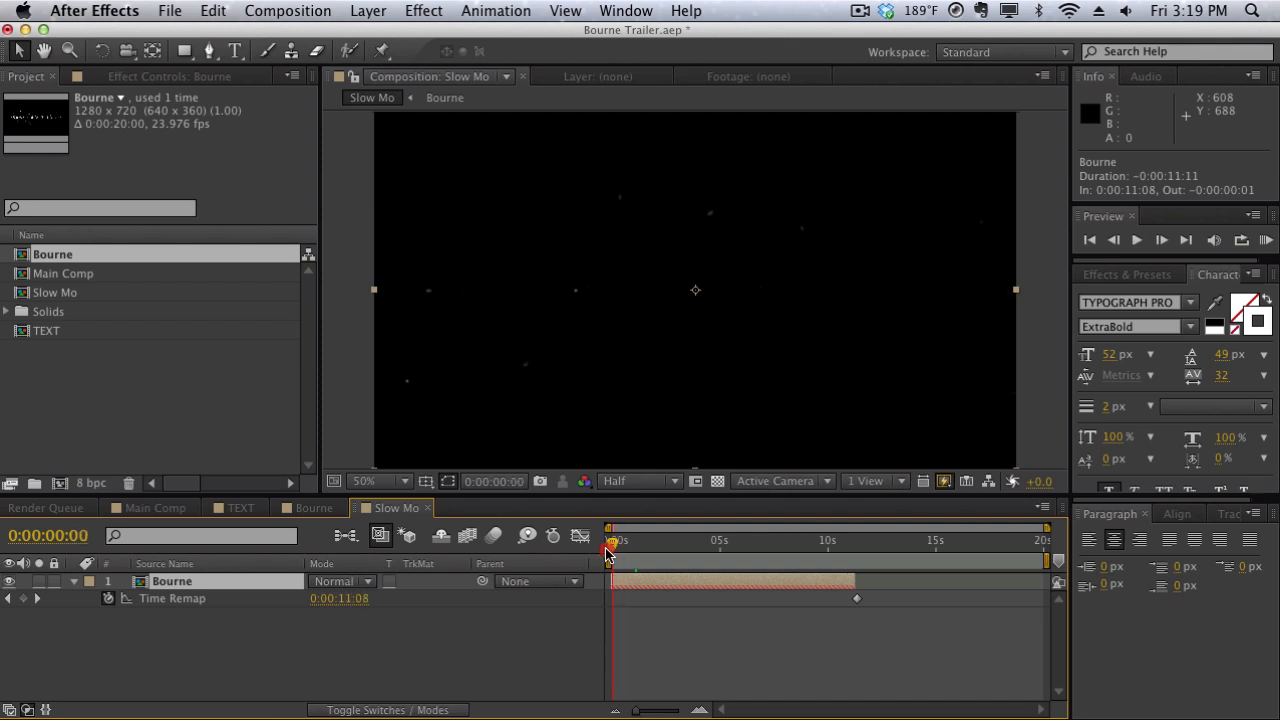
left_click(24, 598)
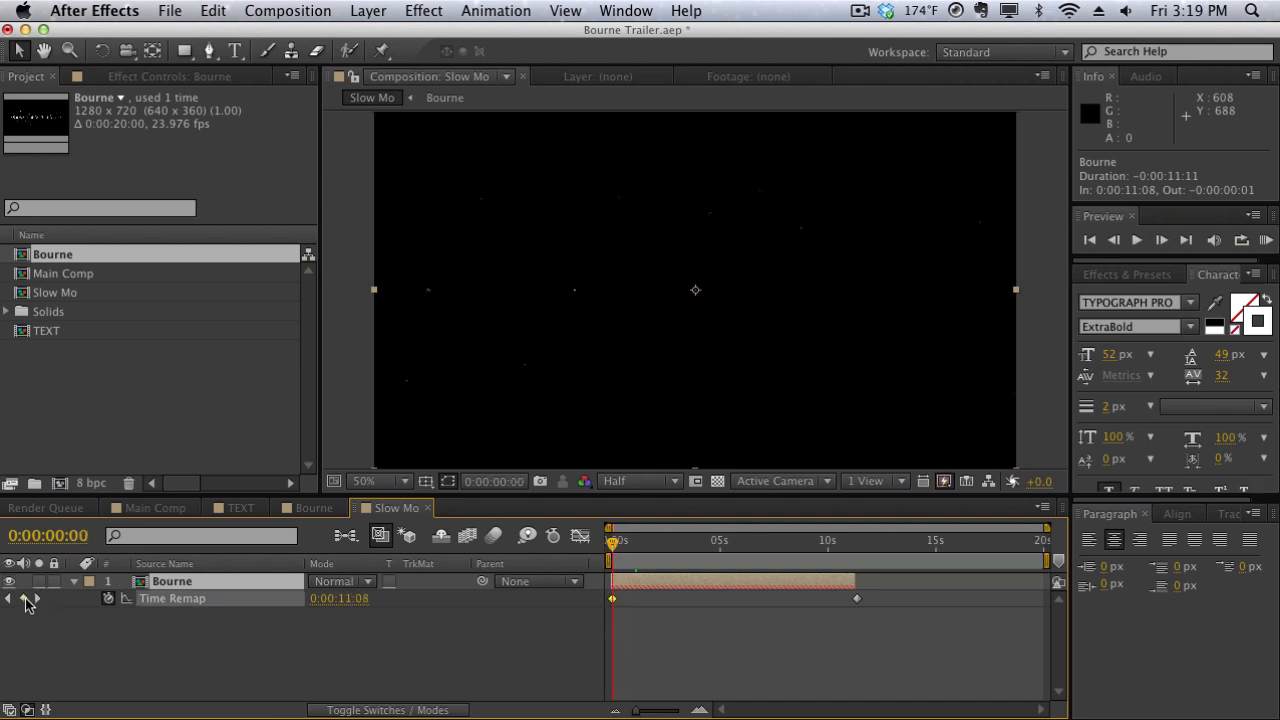
Add a second Time Remap keyframe at 0:00:01:11, just after the title has reassembled
left_click_drag(612, 542, 645, 544)
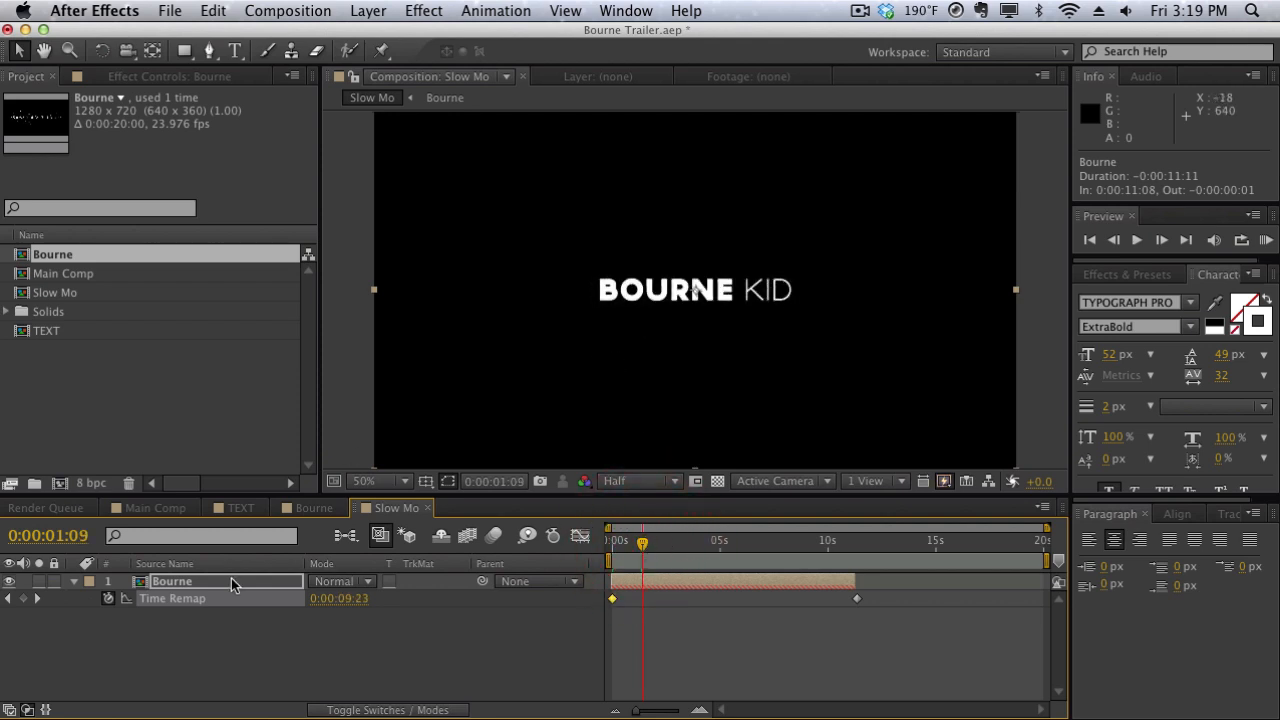
left_click(24, 599)
left_click_drag(636, 546, 643, 572)
Move the middle Time Remap keyframe to 0:00:02:06 to slow down the reassembly
left_click_drag(649, 620, 613, 601)
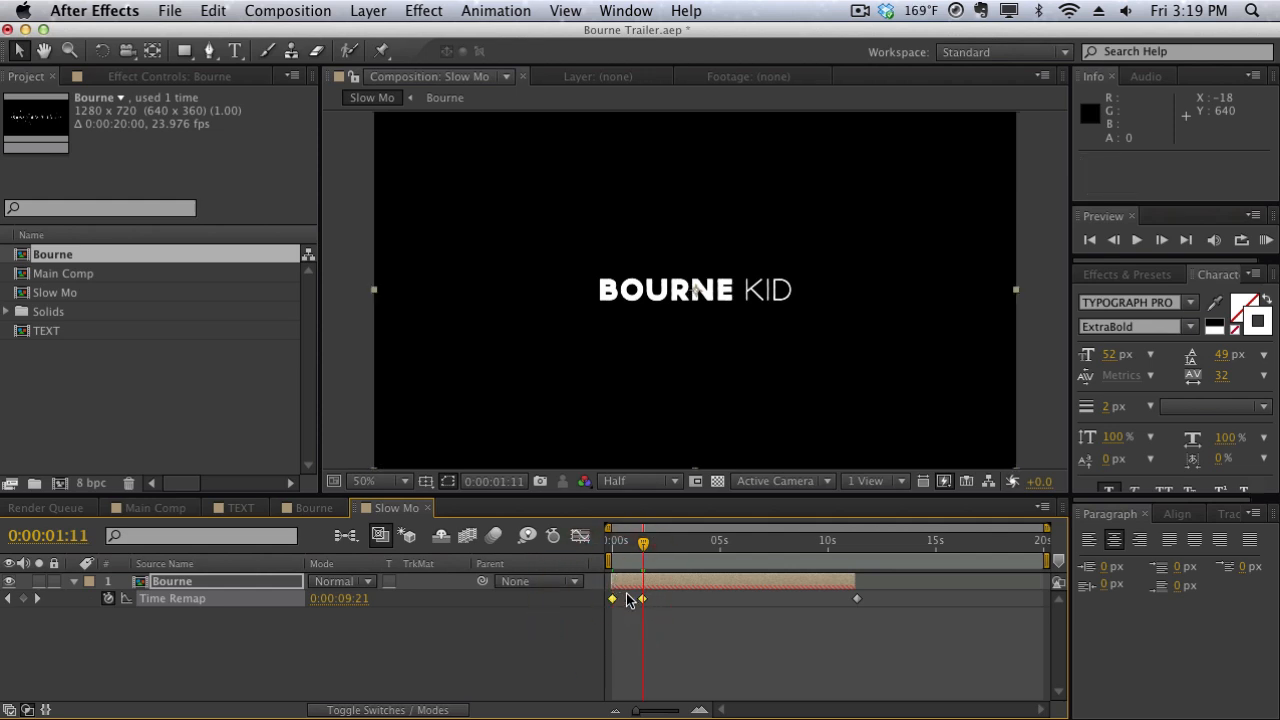
left_click(626, 605)
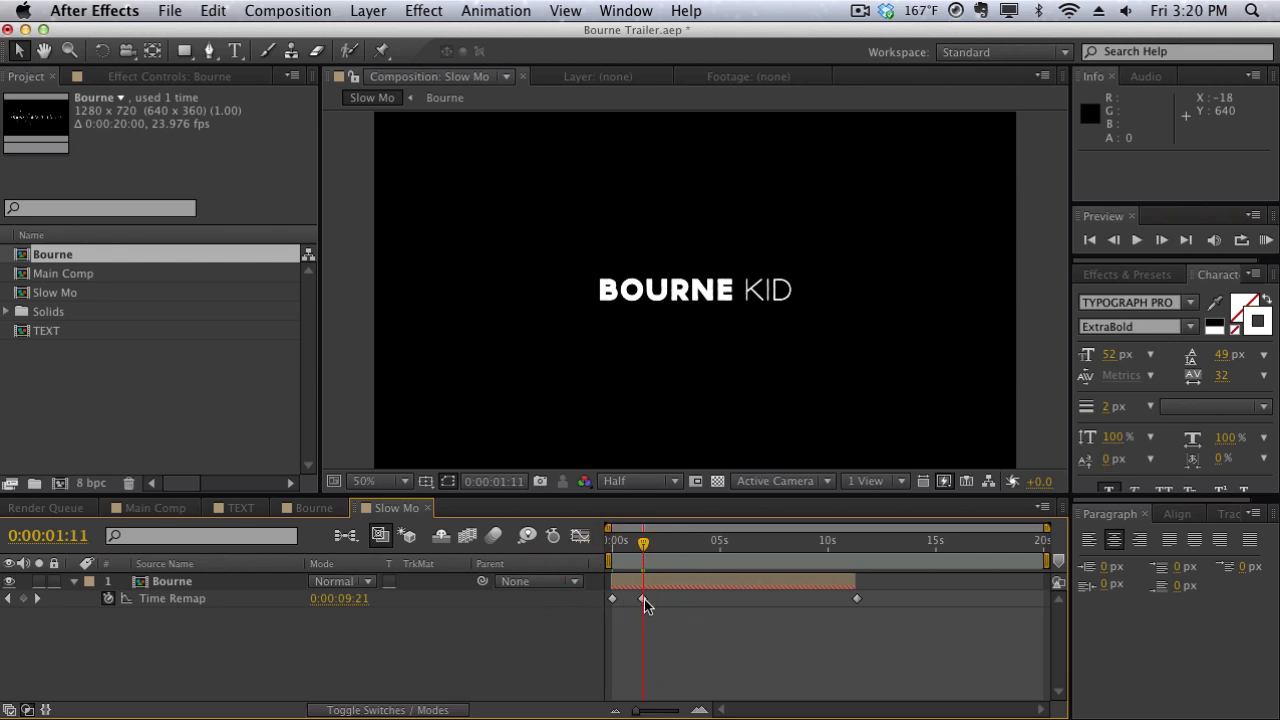
left_click_drag(646, 601, 660, 601)
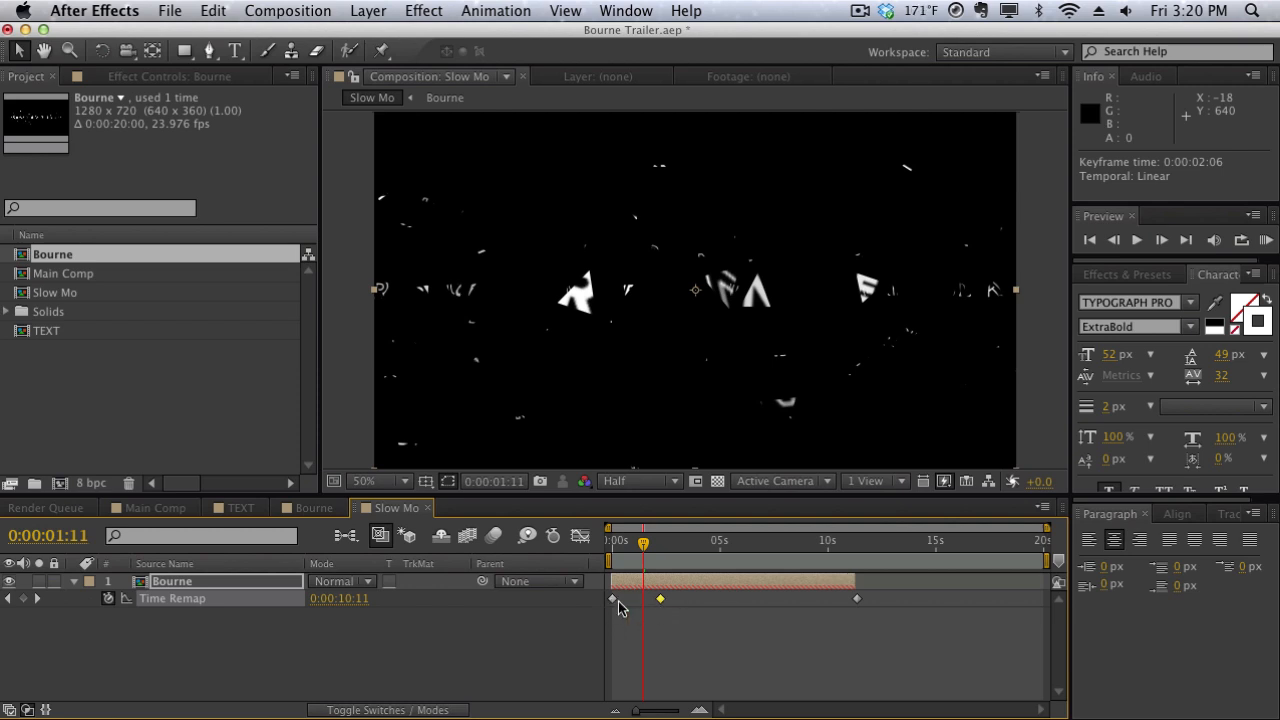
Move the middle Time Remap keyframe to 0:00:03:21 and check the reassembled title at that point
left_click_drag(667, 604, 675, 599)
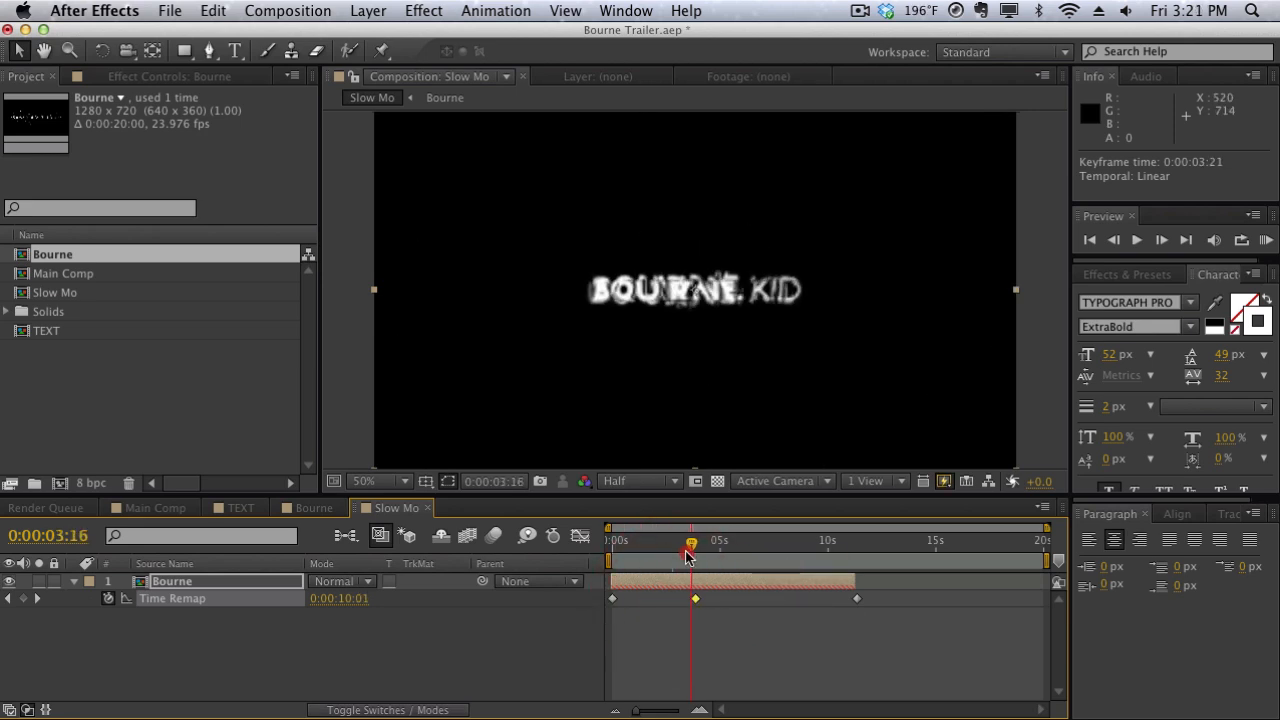
left_click_drag(687, 557, 696, 549)
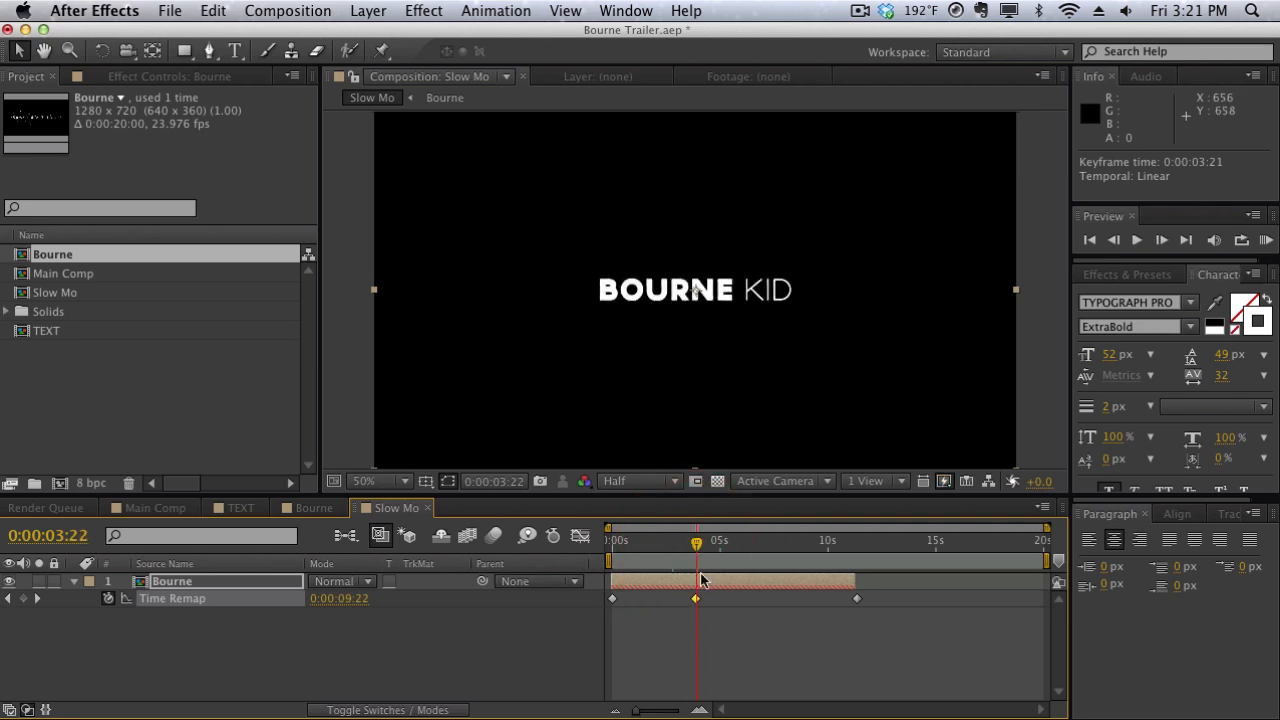
Set the temporal interpolation of the first two Time Remap keyframes to Bezier
left_click_drag(706, 626, 611, 597)
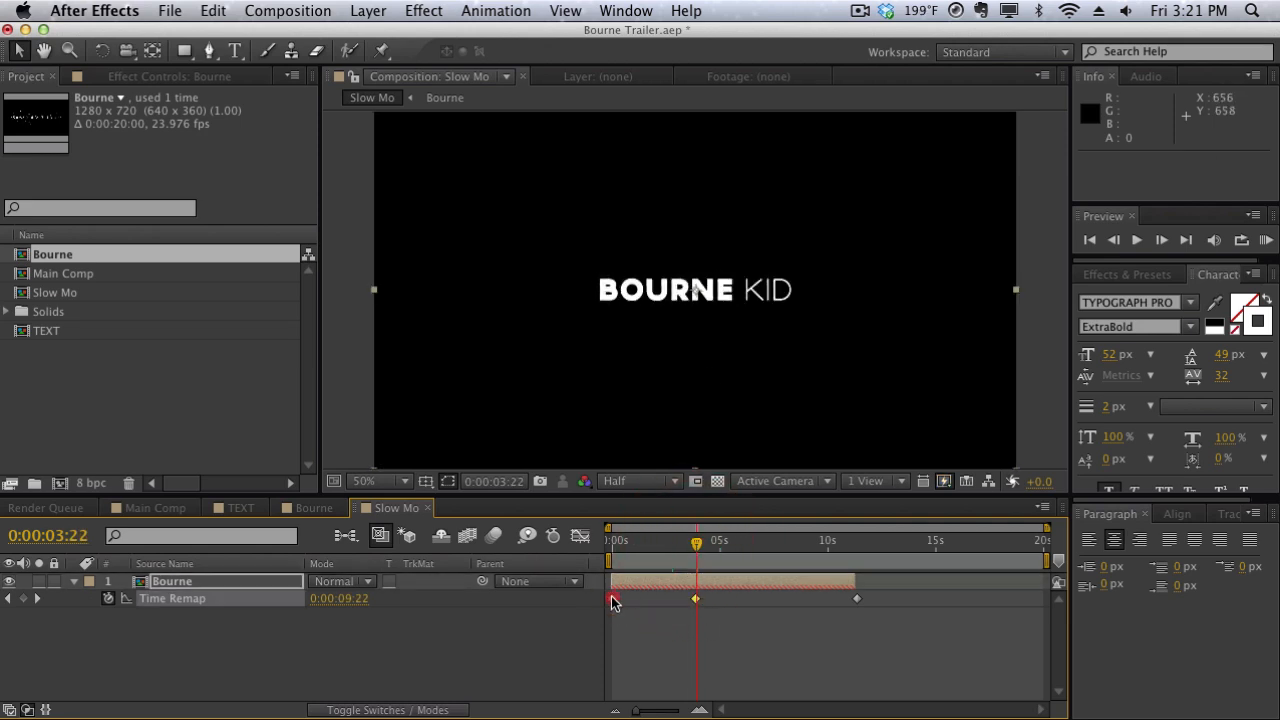
right_click(612, 598)
left_click(674, 642)
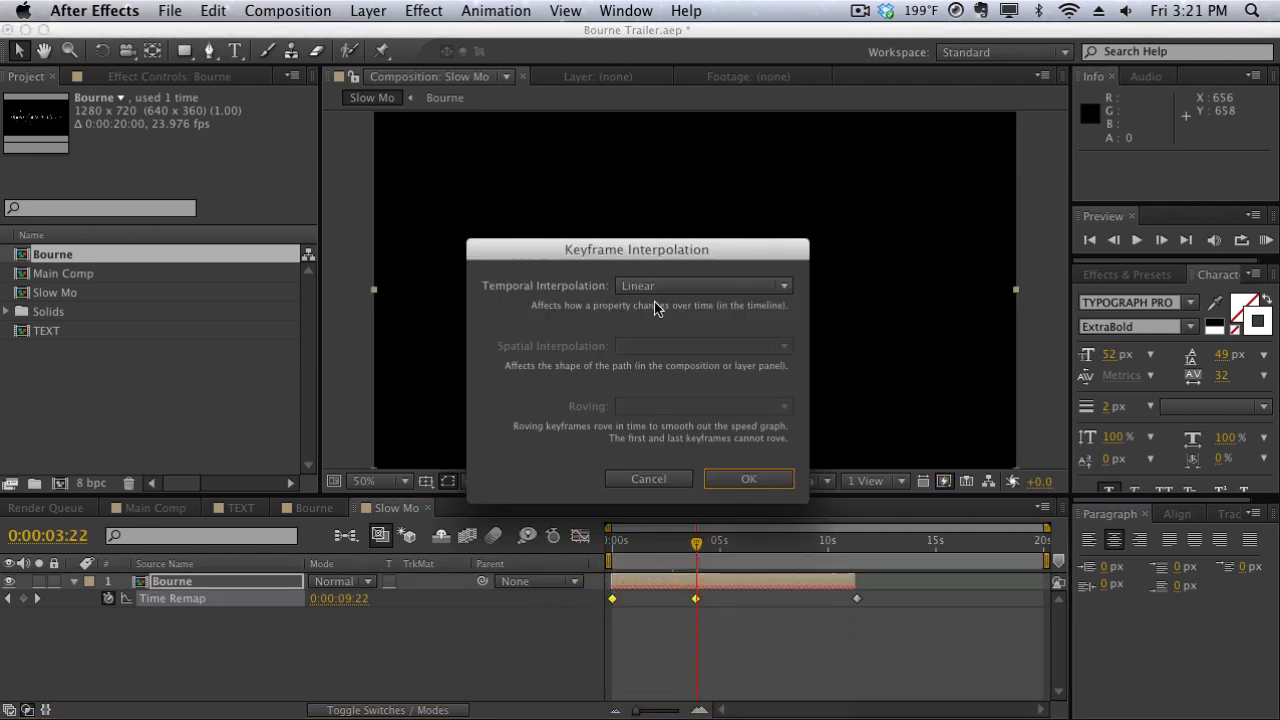
left_click(656, 288)
left_click(662, 355)
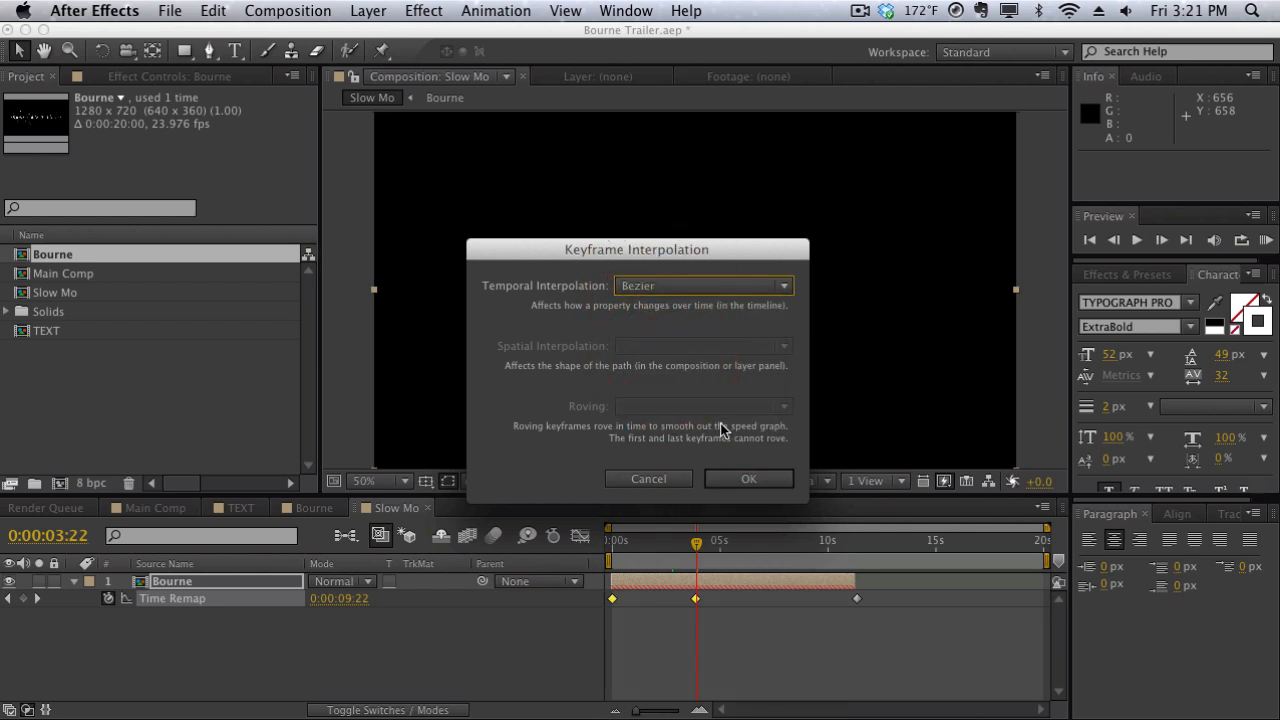
left_click(724, 481)
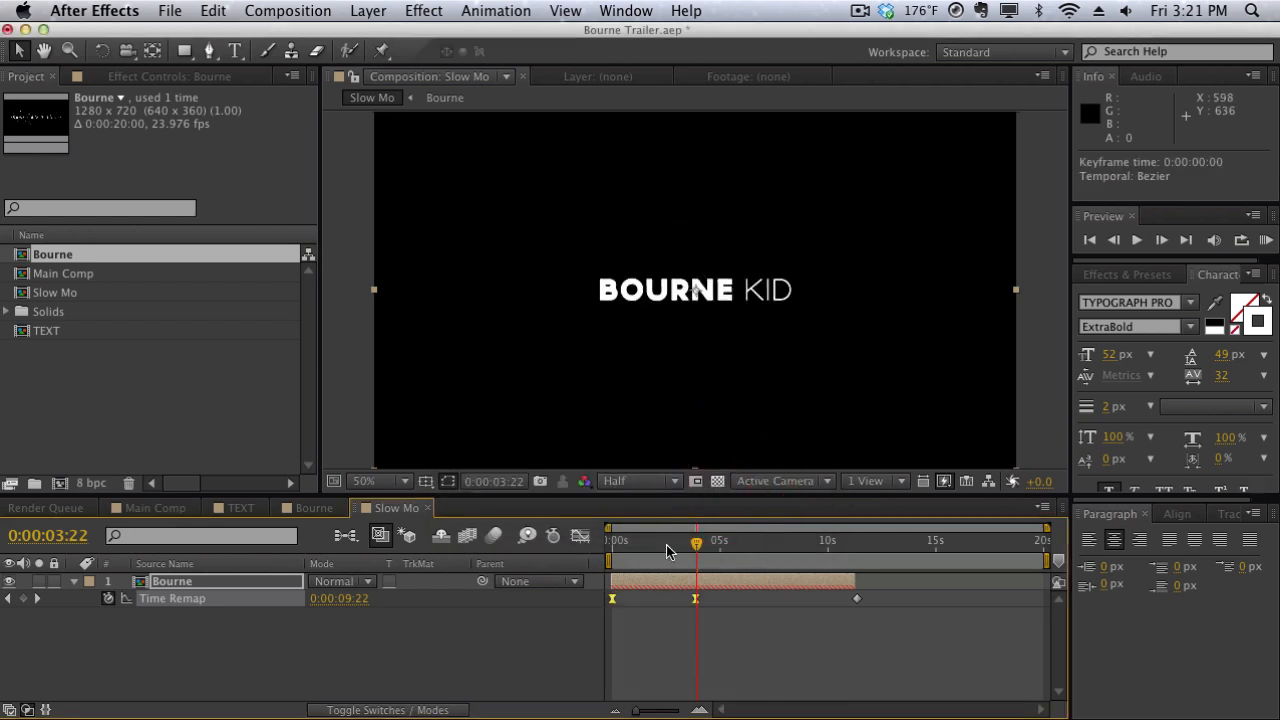
Preview the slowed reassembly in Slow Mo and examine the title around the second Time Remap keyframe
left_click(636, 541)
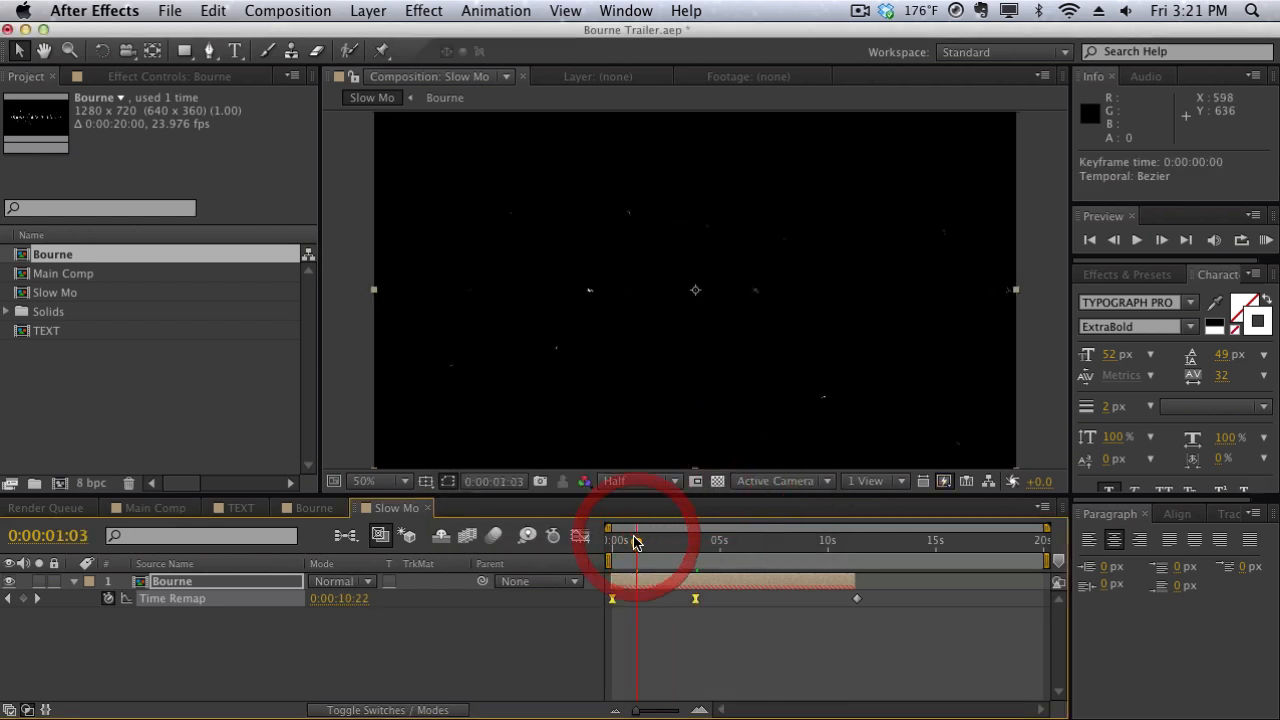
key("KP_0")
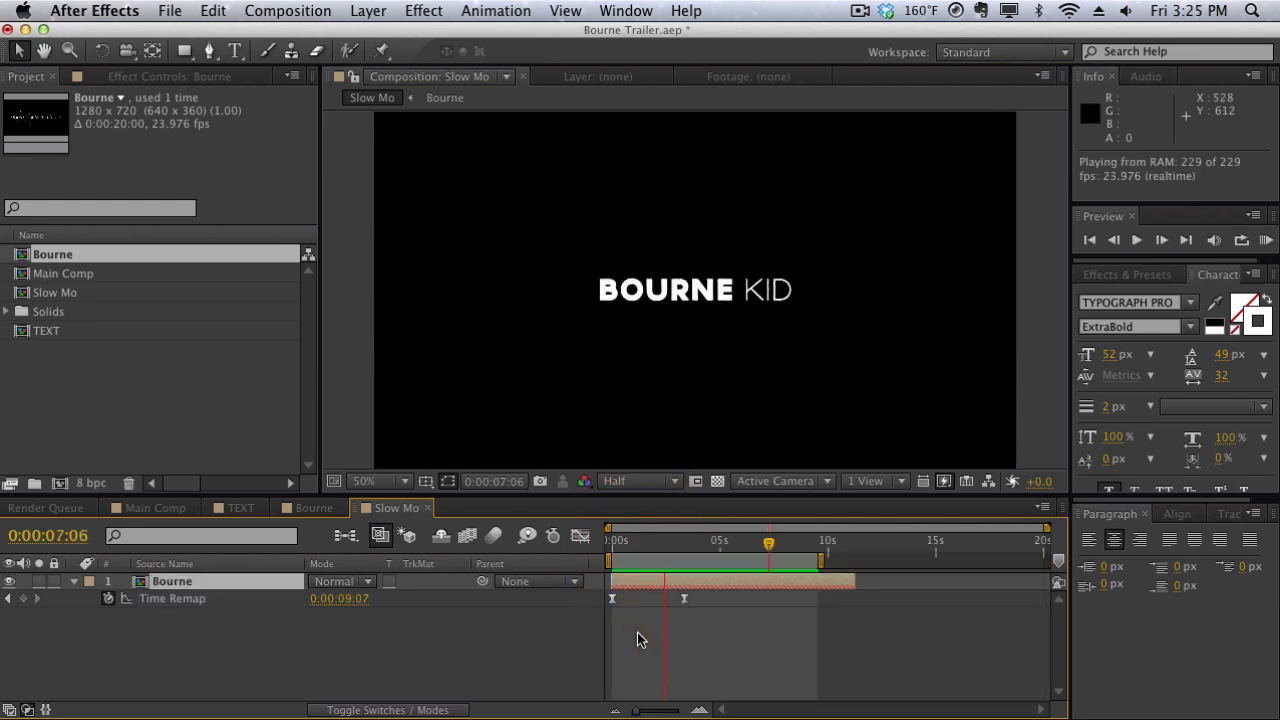
left_click(640, 640)
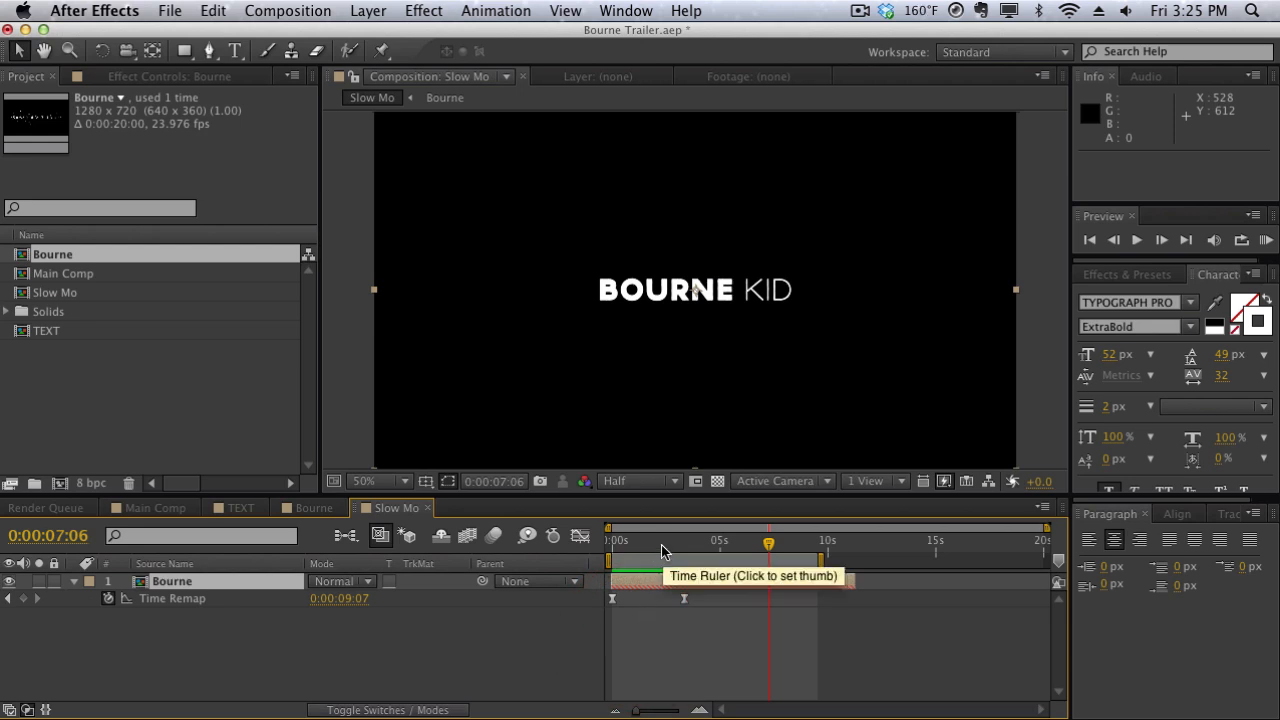
left_click_drag(663, 543, 704, 544)
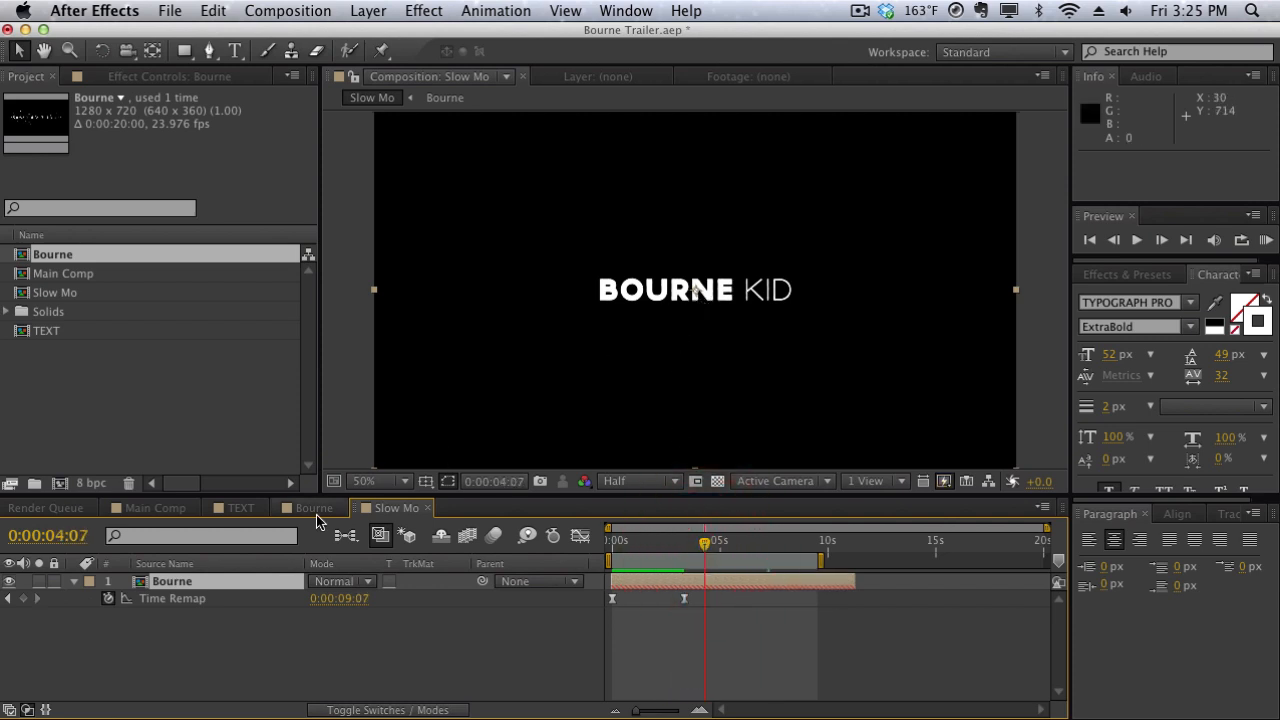
Add a Position keyframe to the Bourne layer and move it to 0:00:01:23, before the title finishes reassembling
key("p")
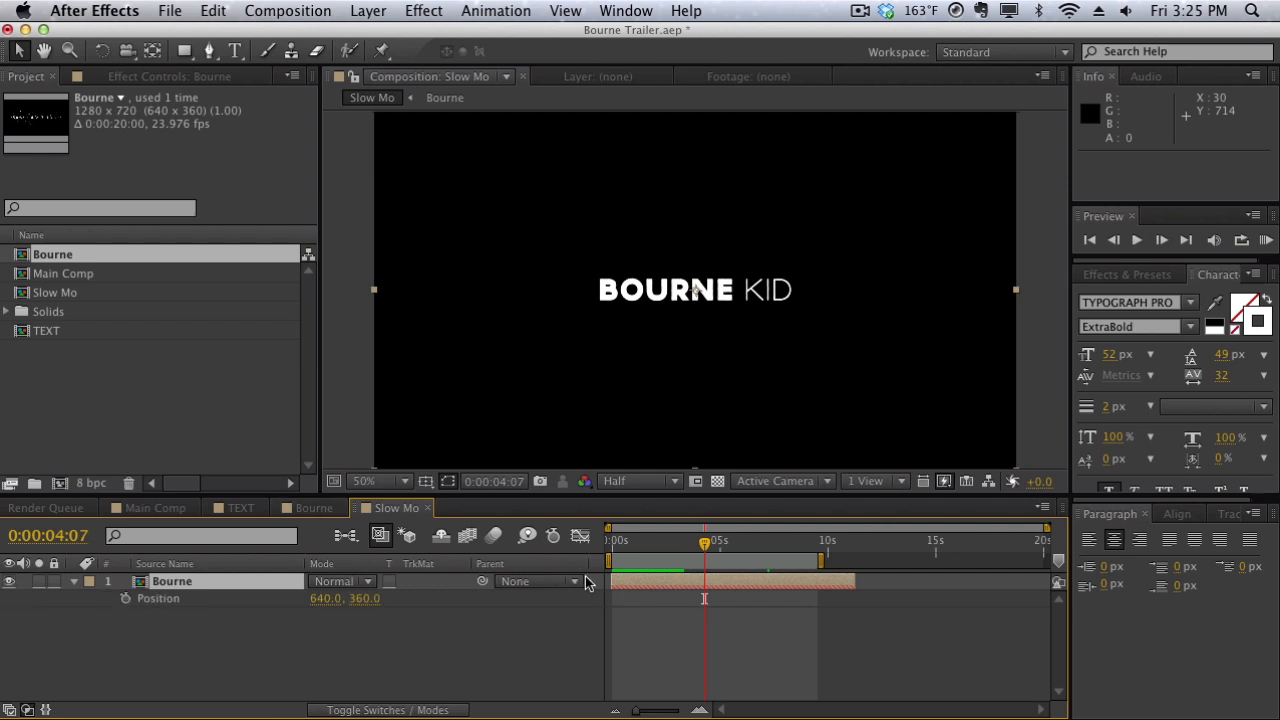
left_click(680, 541)
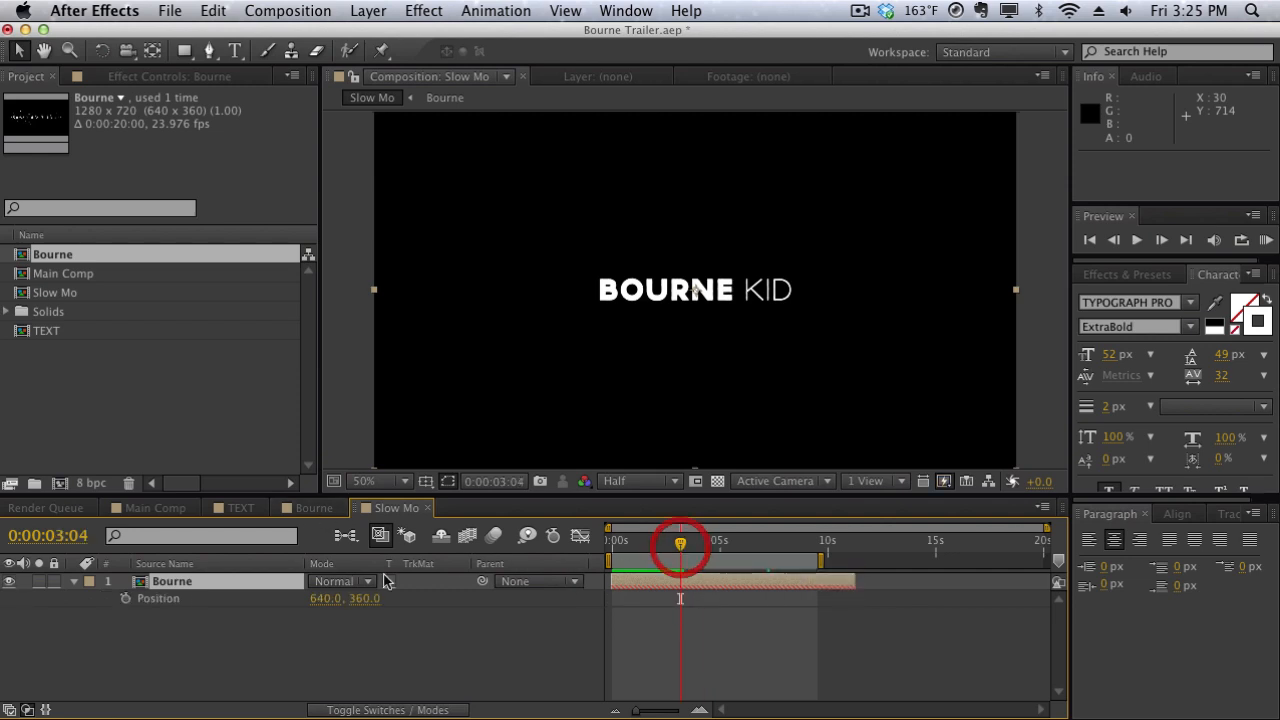
left_click(127, 600)
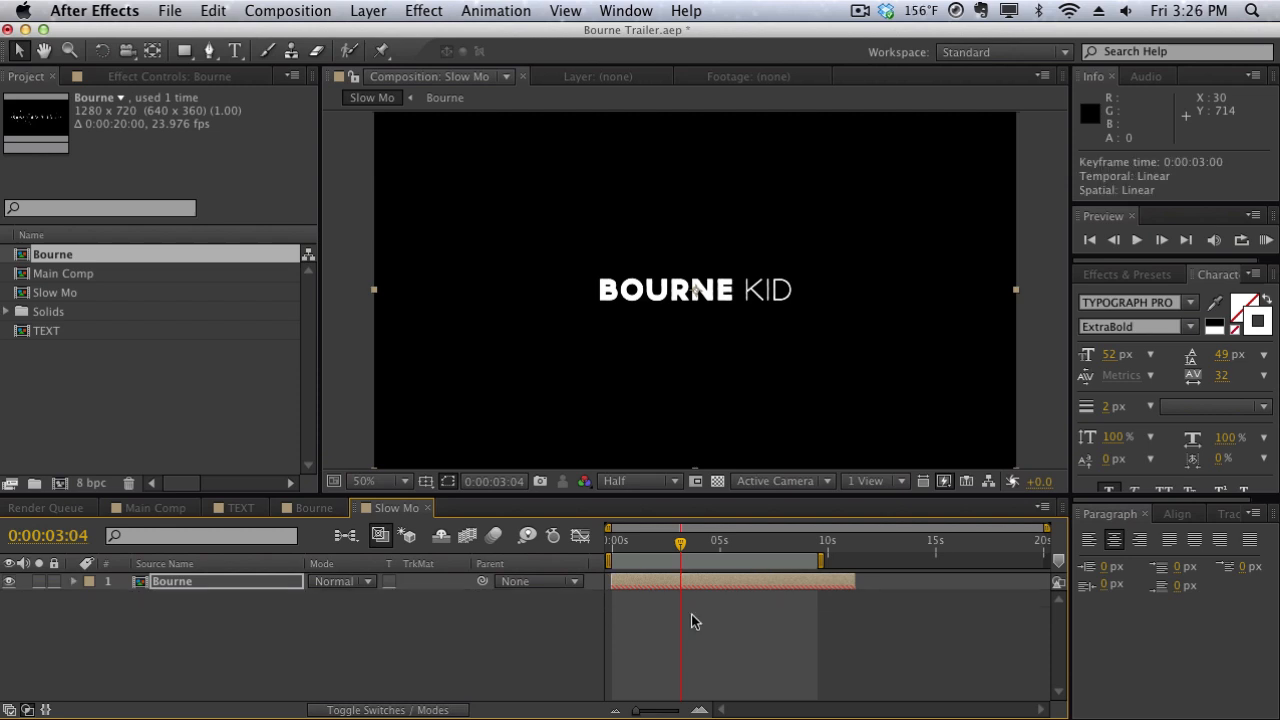
key("u")
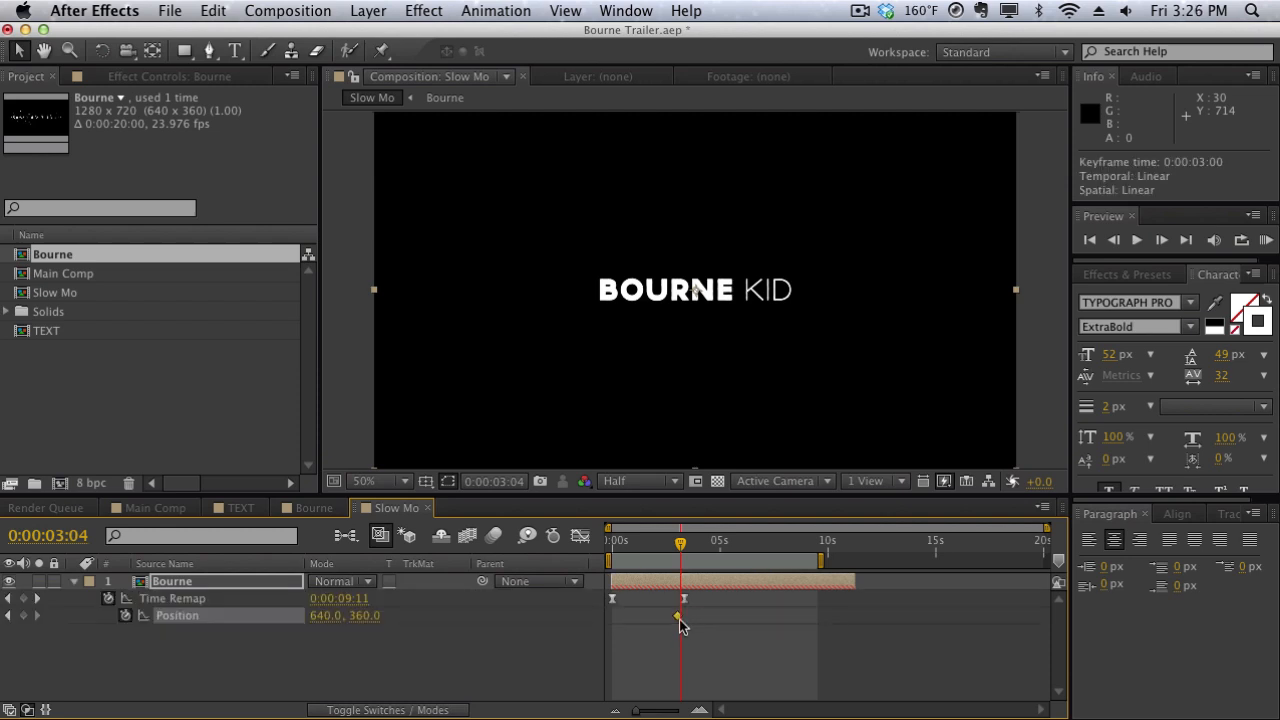
left_click_drag(680, 548, 655, 548)
left_click_drag(672, 618, 657, 620)
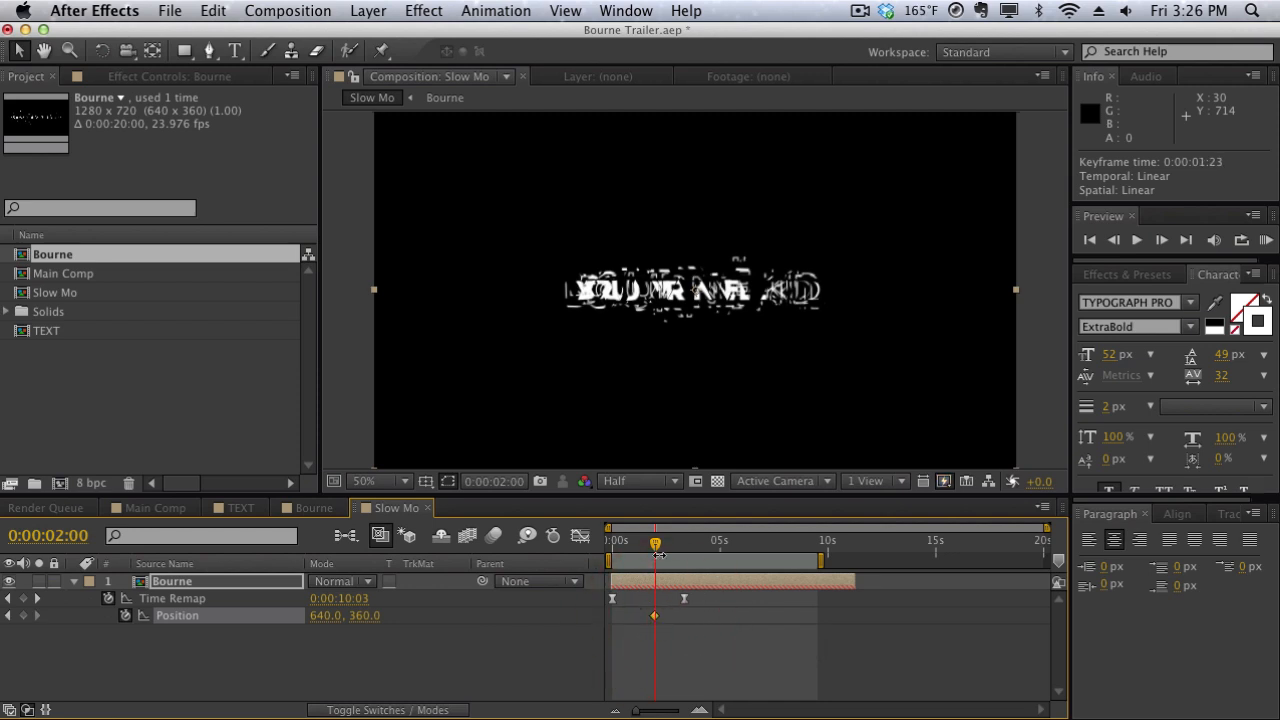
Make the Bourne layer 3D and set its Z position to -264 at 0:00:07:21 so the title pushes forward
left_click_drag(655, 548, 781, 553)
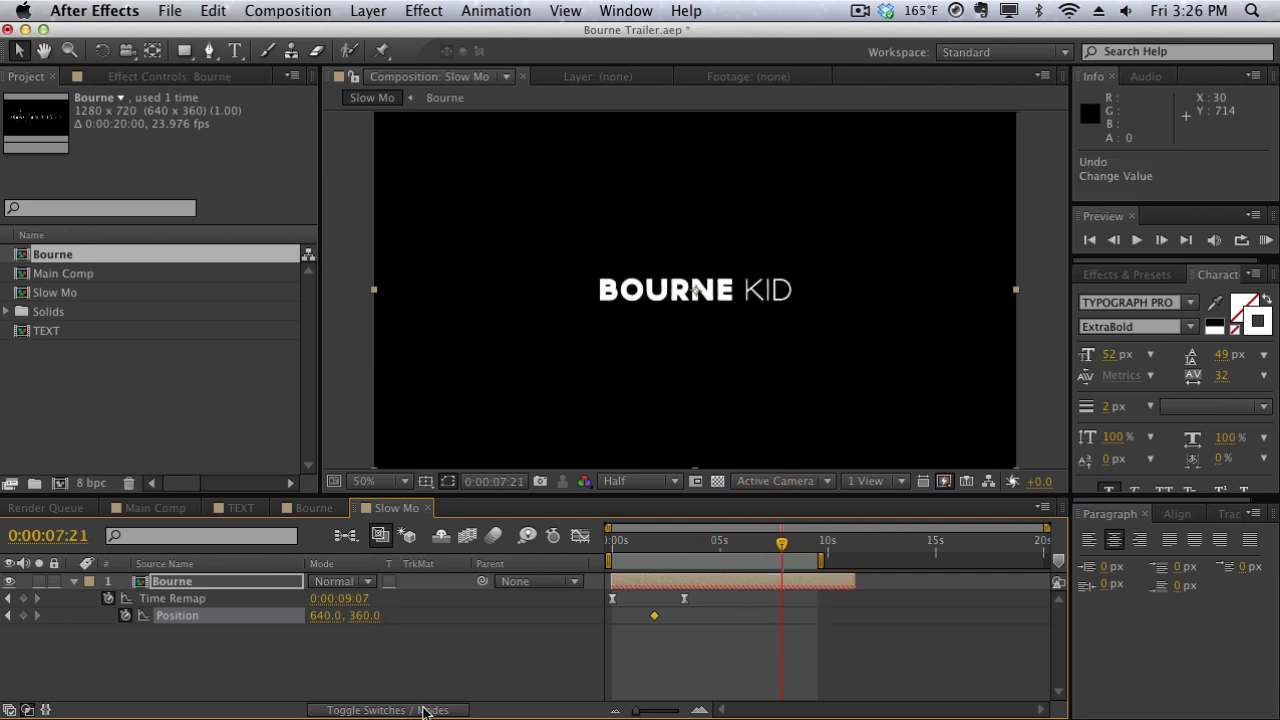
left_click(422, 711)
left_click(421, 581)
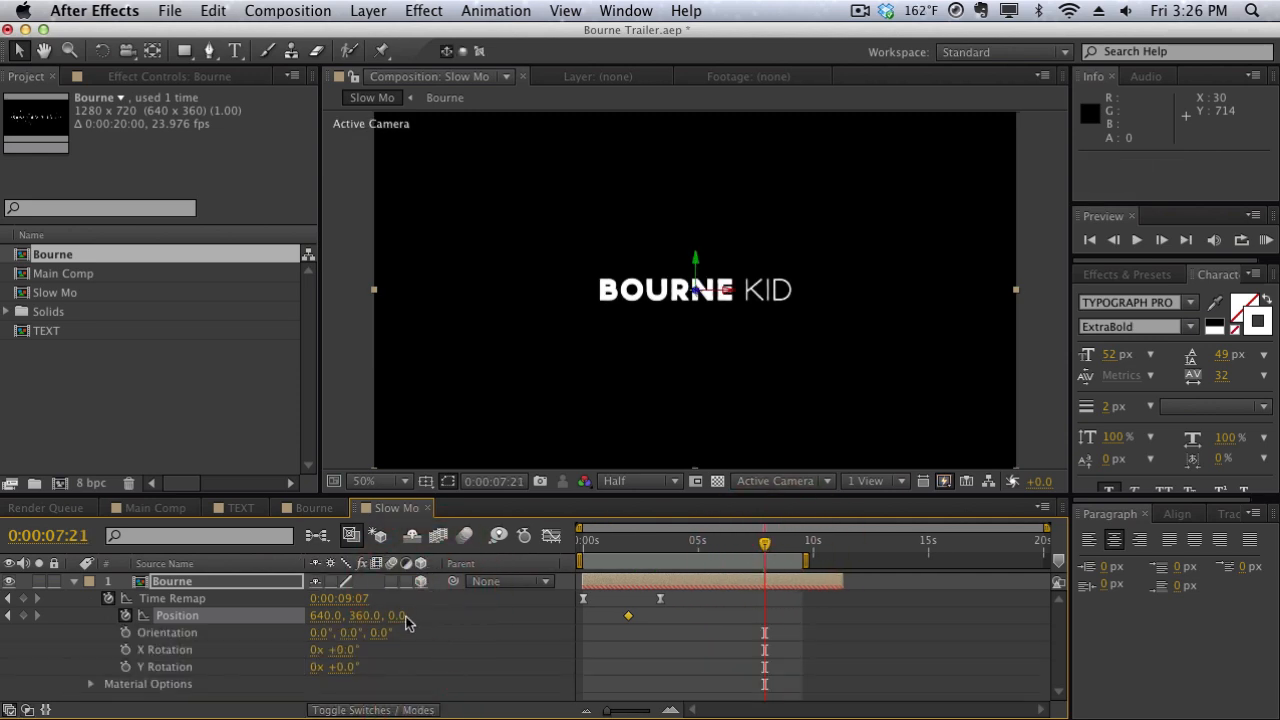
left_click(407, 711)
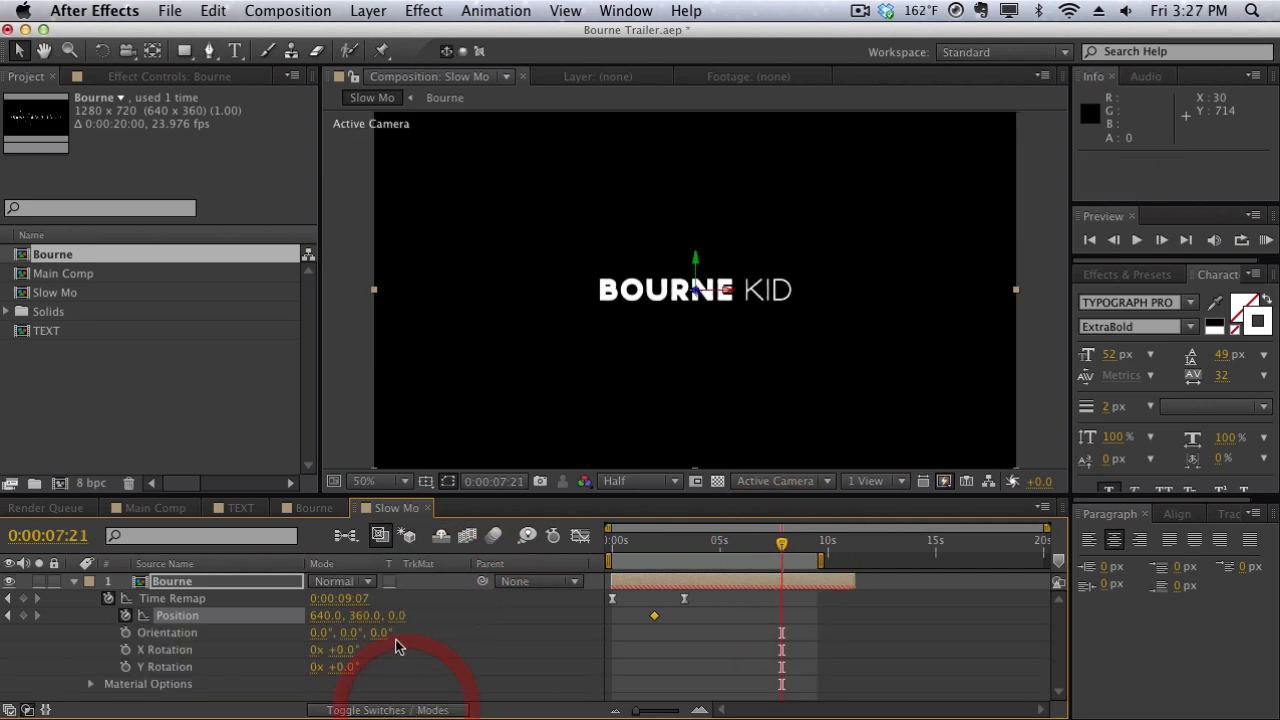
left_click_drag(396, 615, 132, 615)
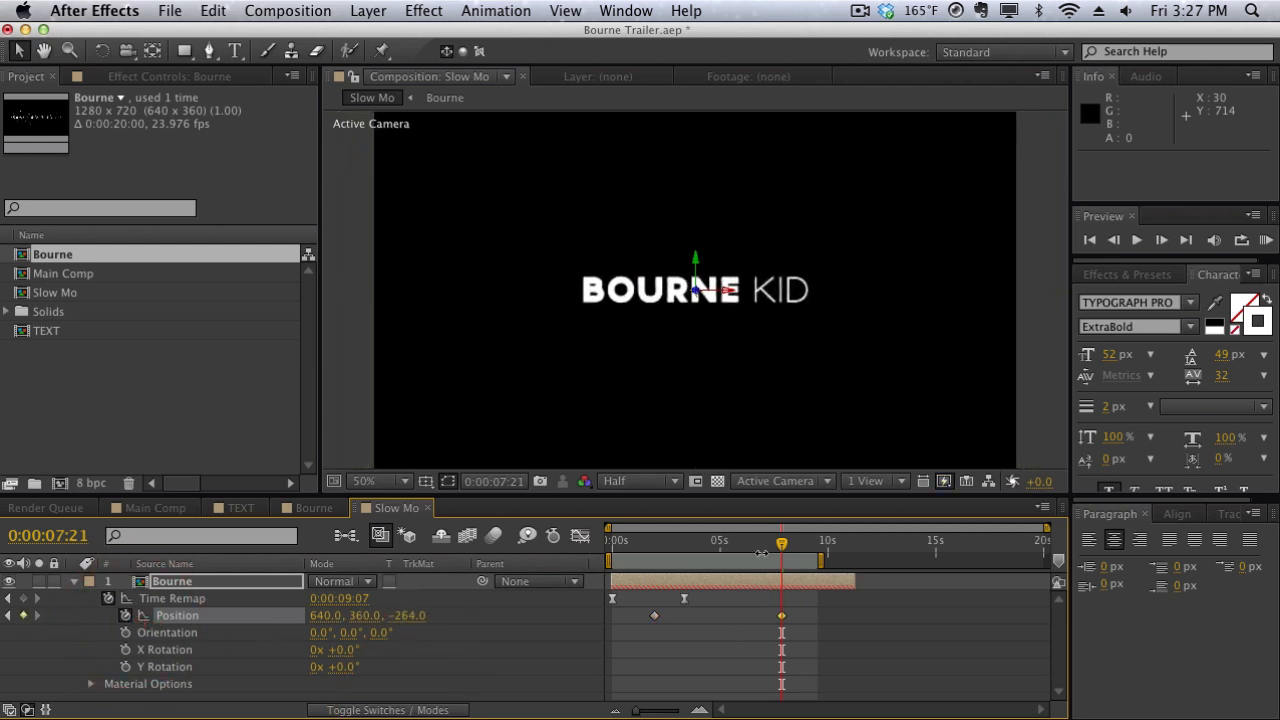
Check the forward push, then apply Easy Ease to both Position keyframes
left_click_drag(650, 545, 742, 543)
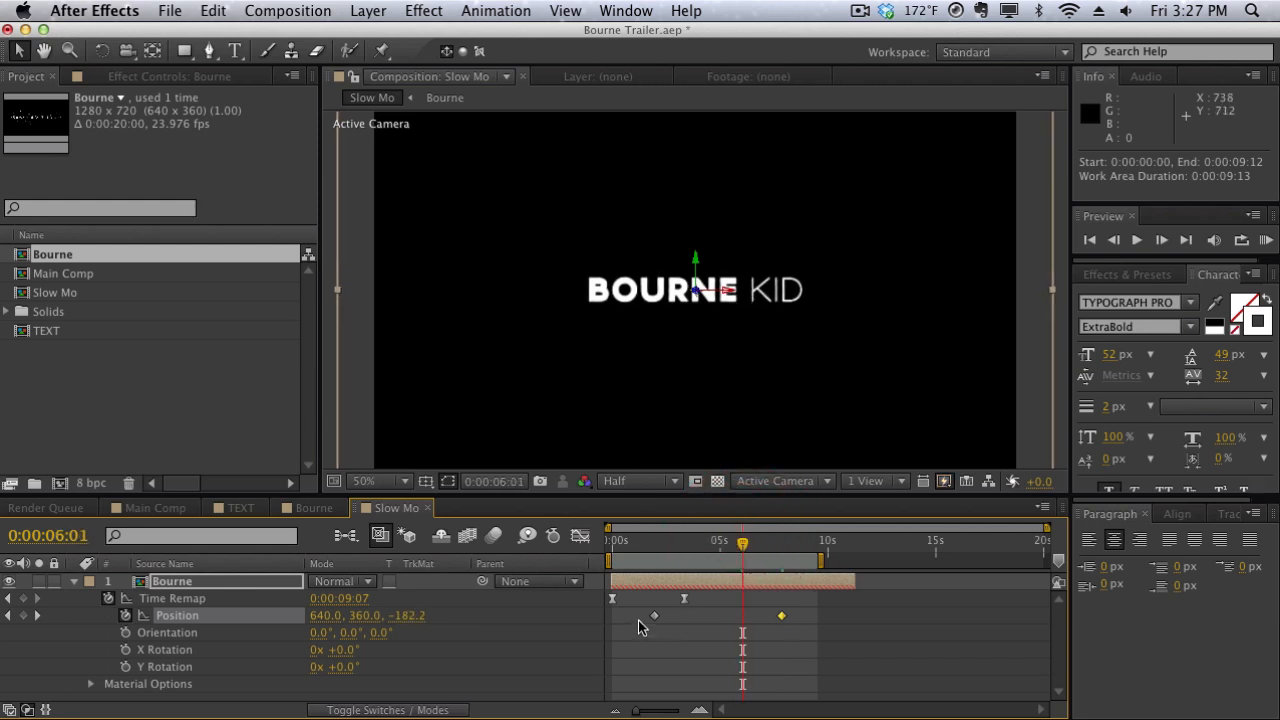
left_click_drag(640, 626, 806, 618)
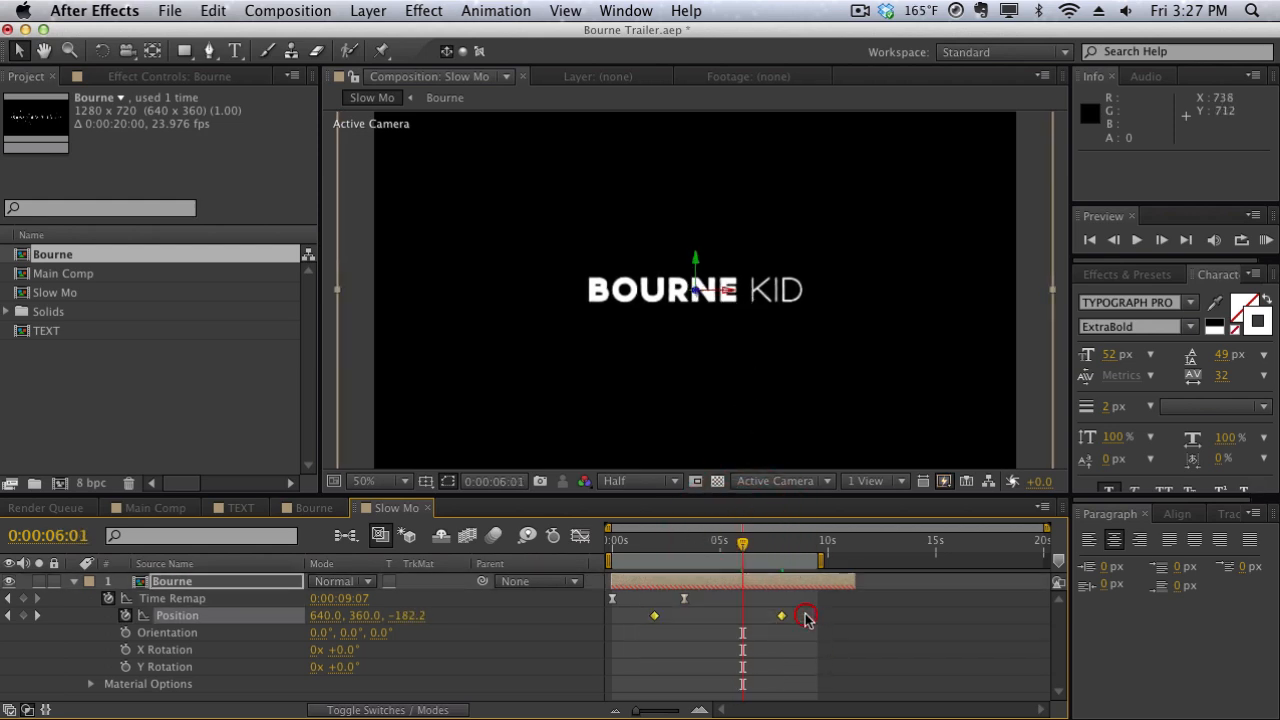
key("F9")
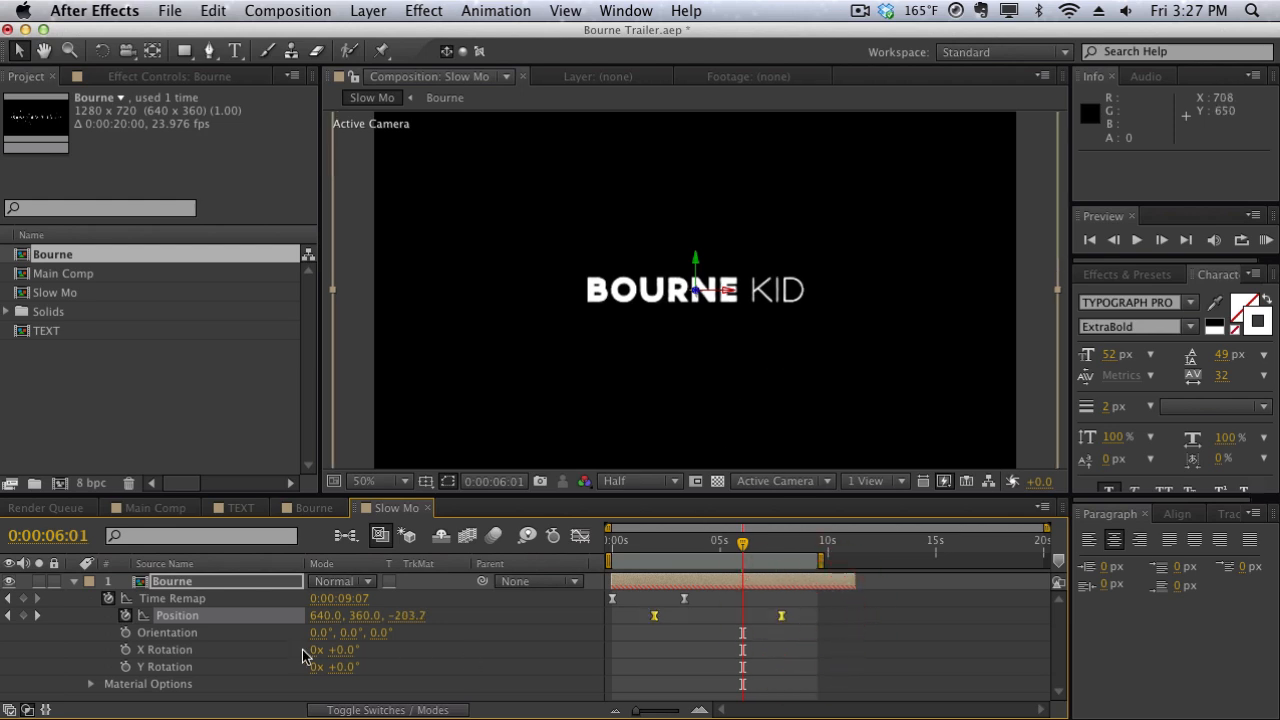
Fade the Bourne layer from 0% opacity at 0:00:00:00 to 100% at 0:00:00:12 with eased keyframes, and preview the animation
left_click_drag(722, 545, 608, 545)
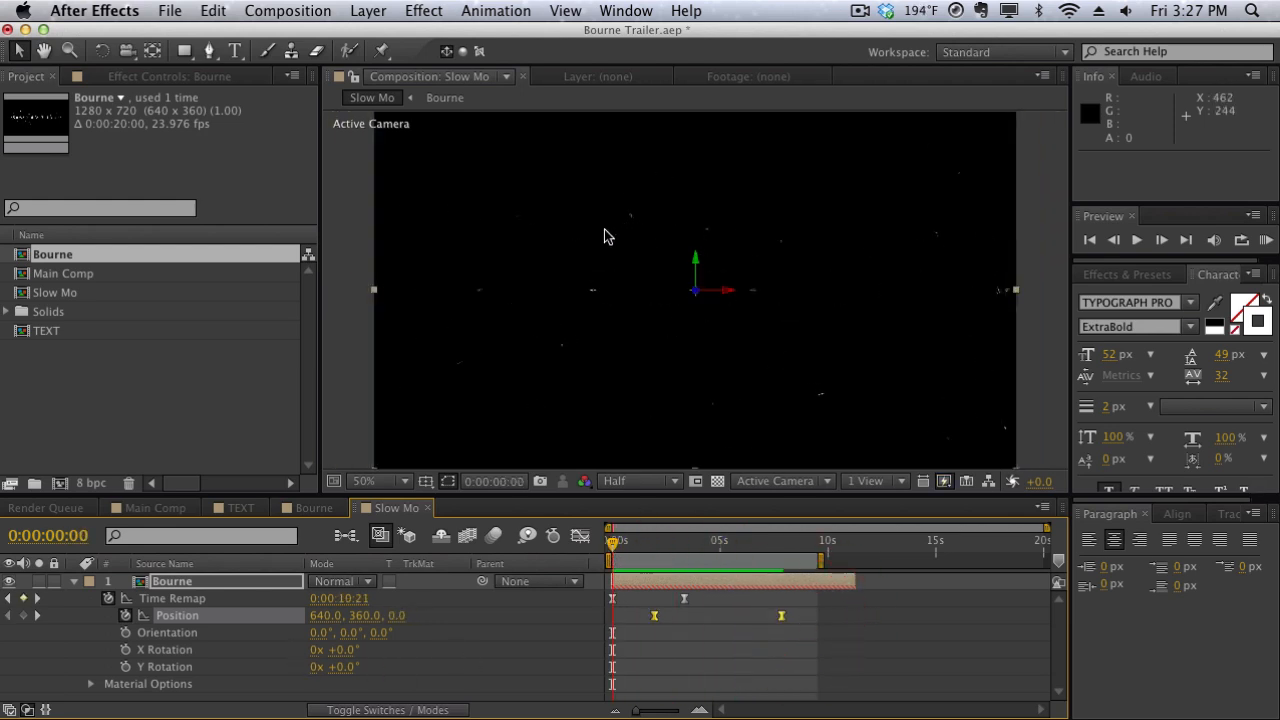
key("t")
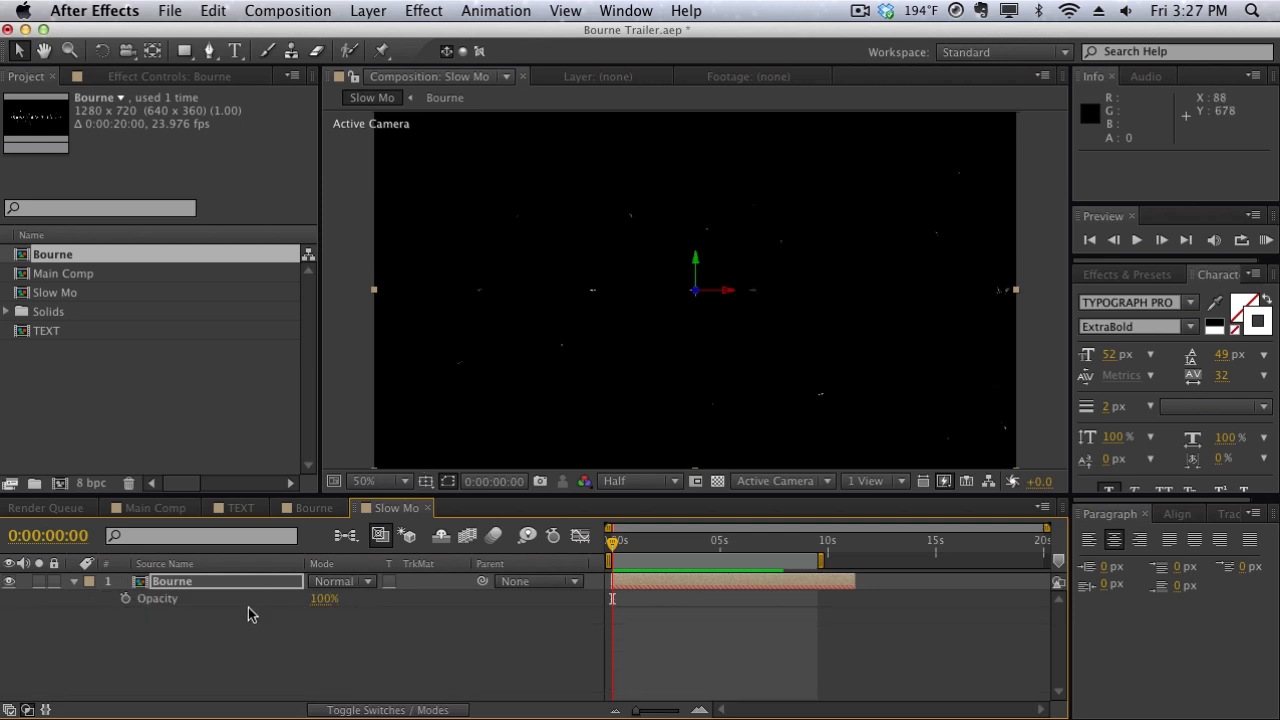
left_click(126, 598)
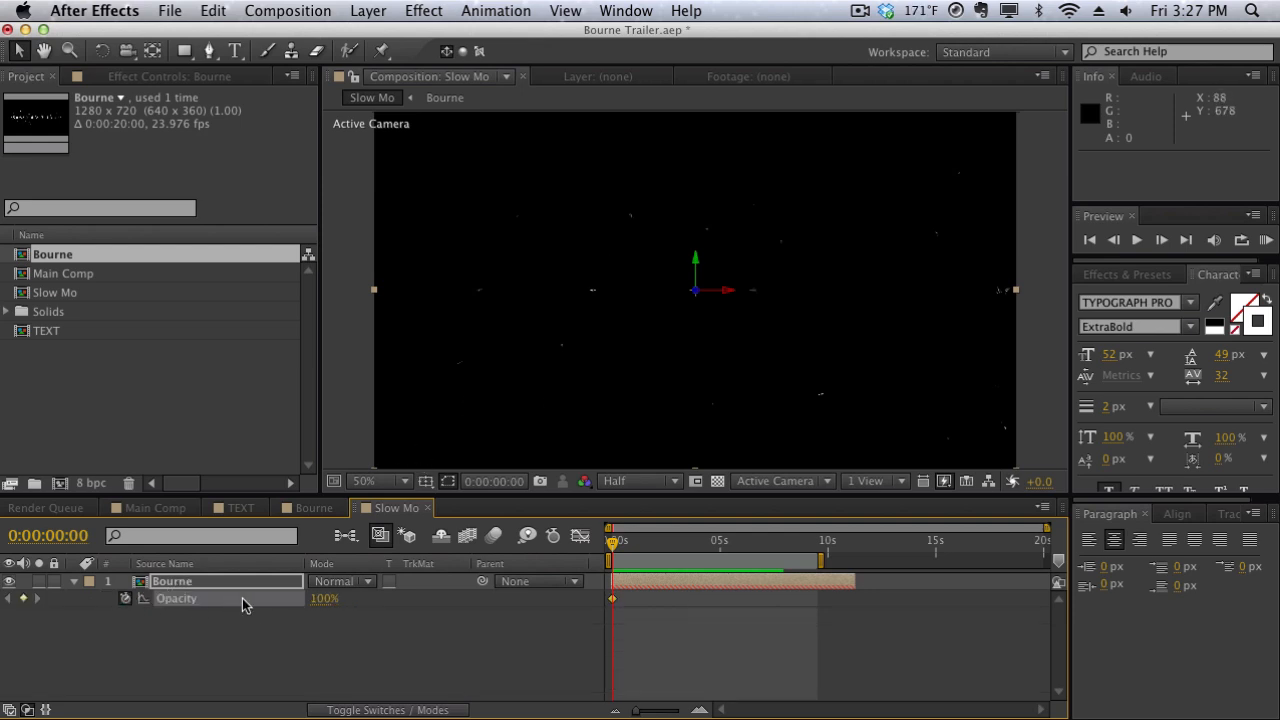
left_click_drag(330, 612, 140, 630)
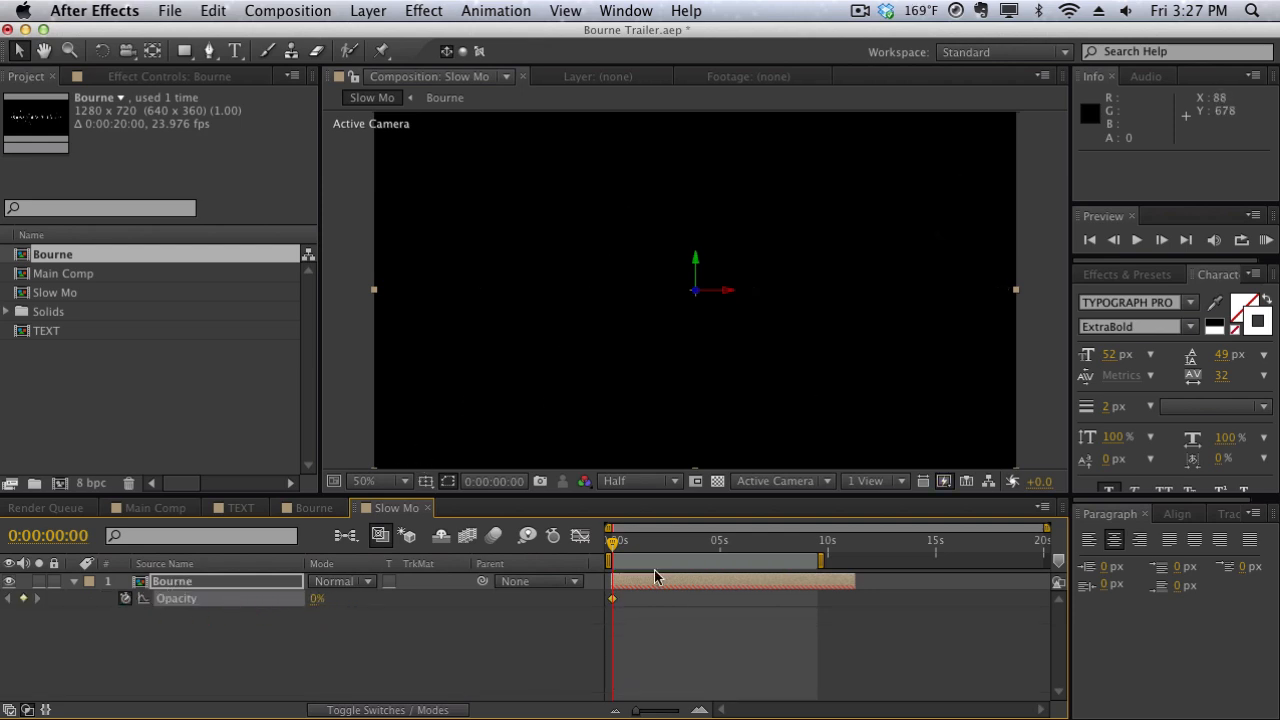
left_click(624, 546)
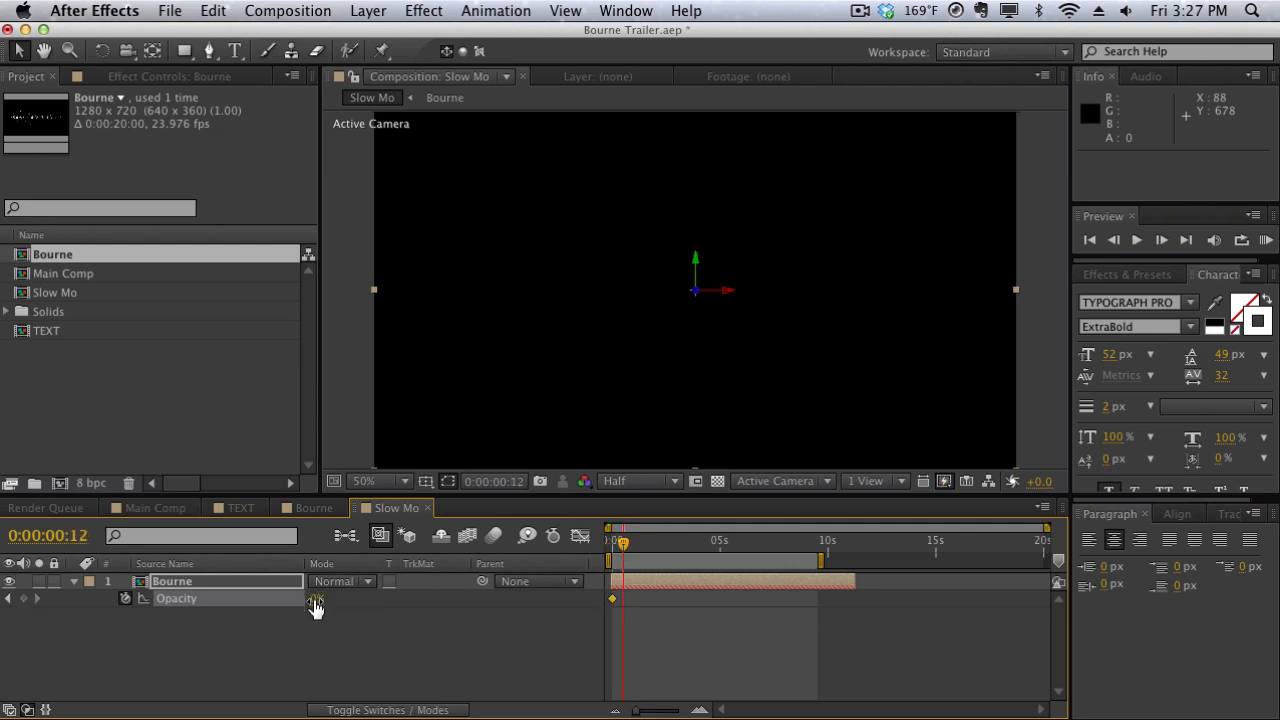
left_click_drag(315, 608, 556, 610)
key("F9")
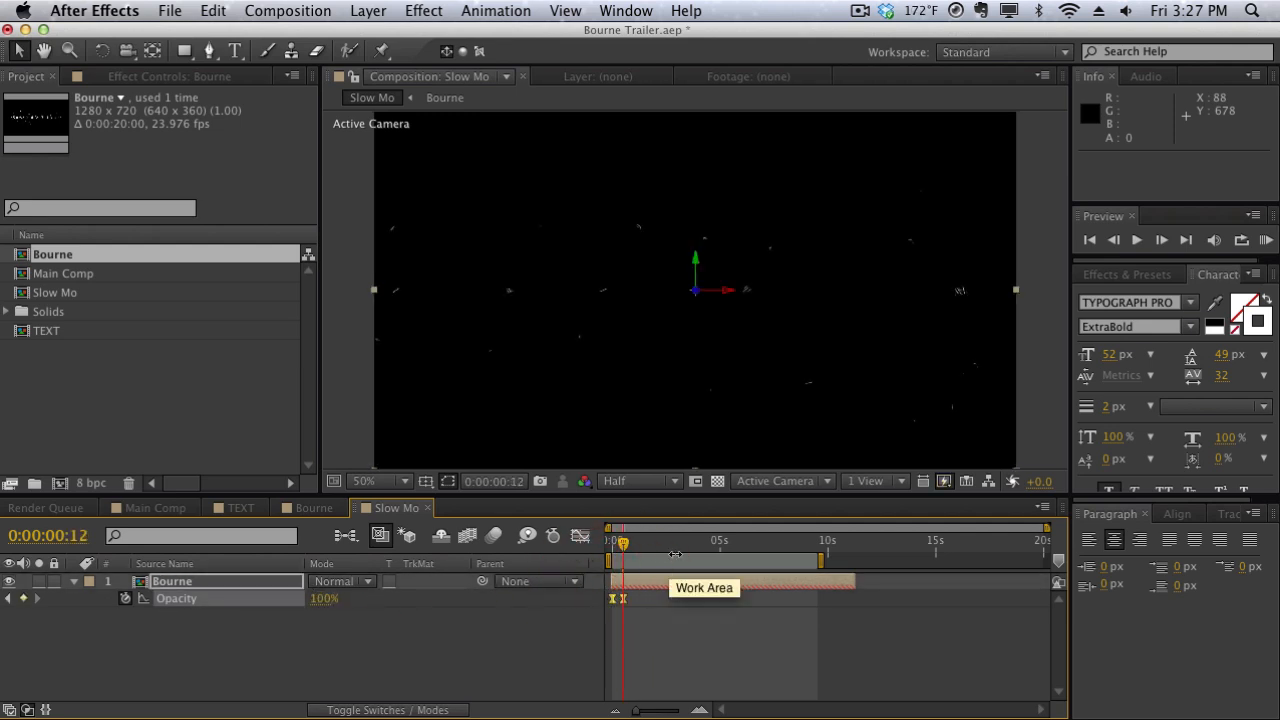
key("KP_0")
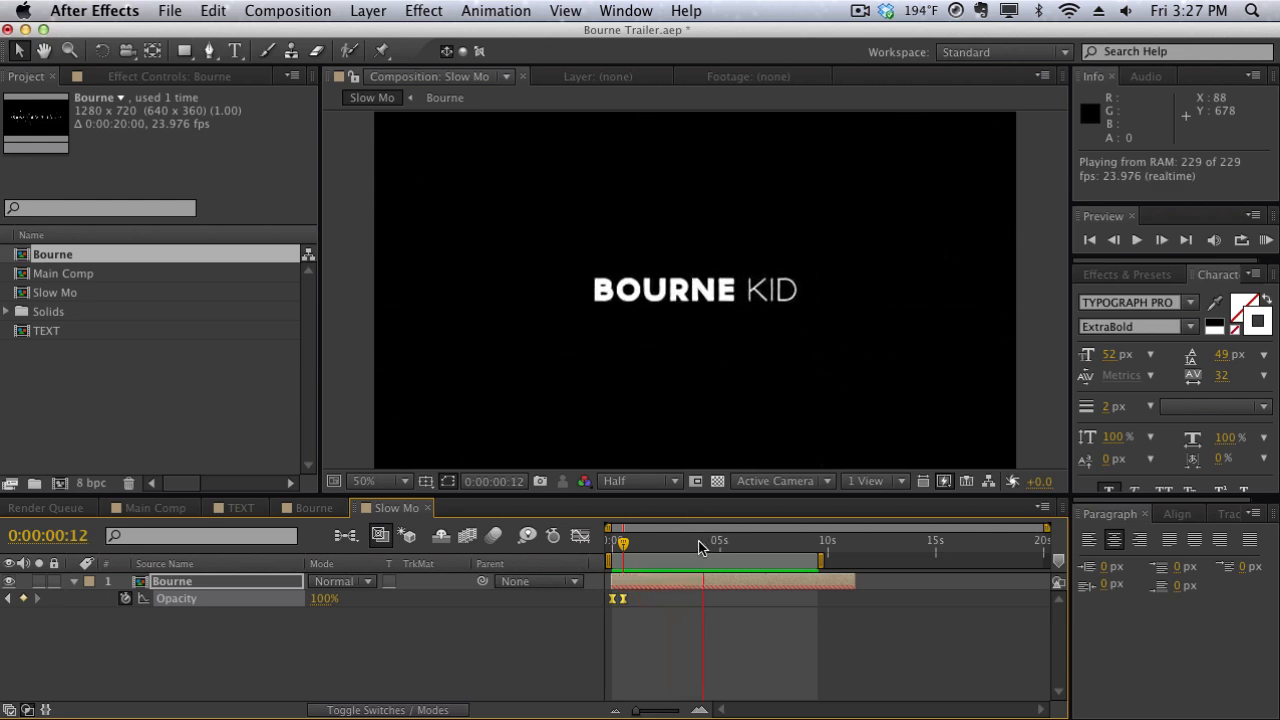
key("space")
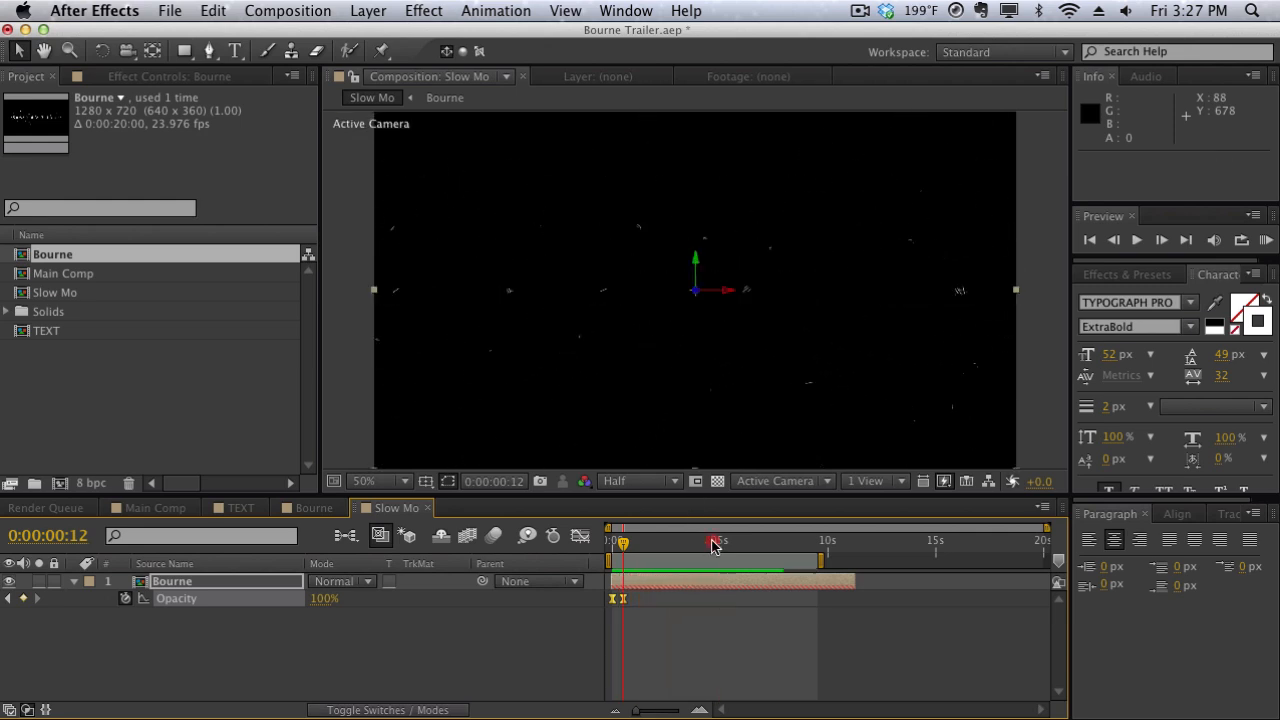
Compare the shatter timing in the Bourne composition with the time-remapped reassembly in Slow Mo
left_click(328, 510)
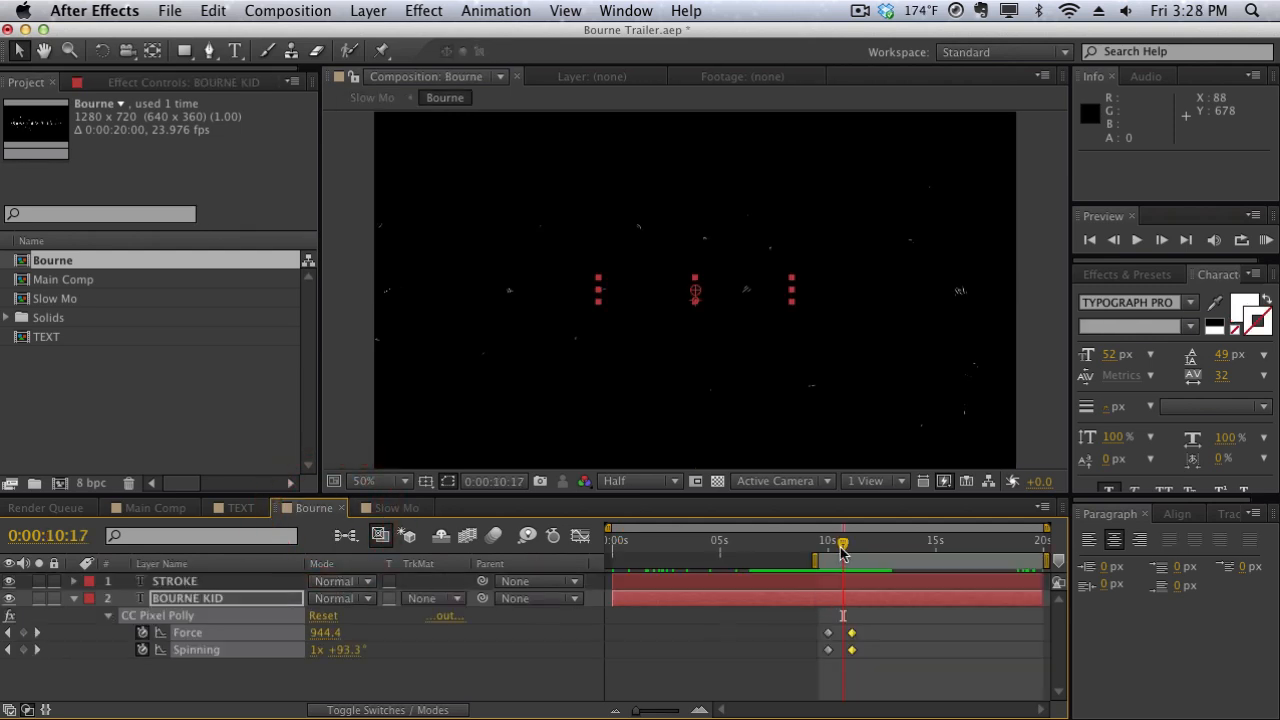
left_click_drag(843, 553, 829, 552)
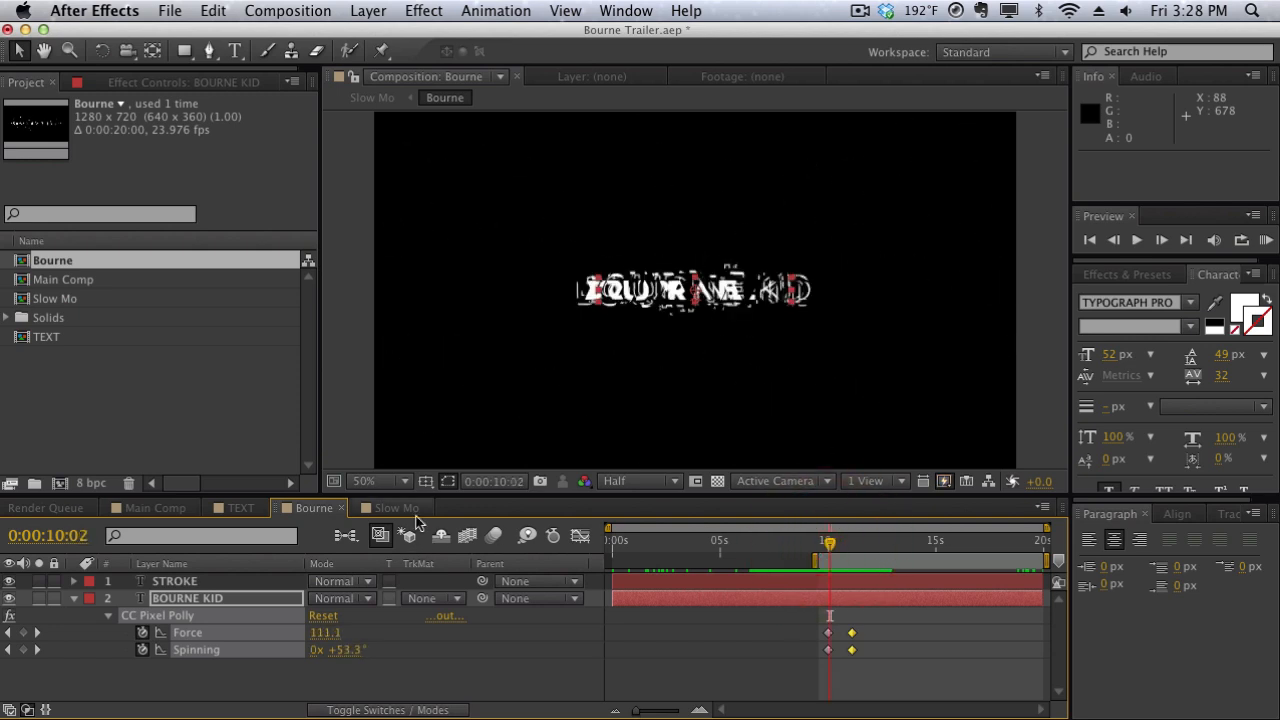
left_click(405, 510)
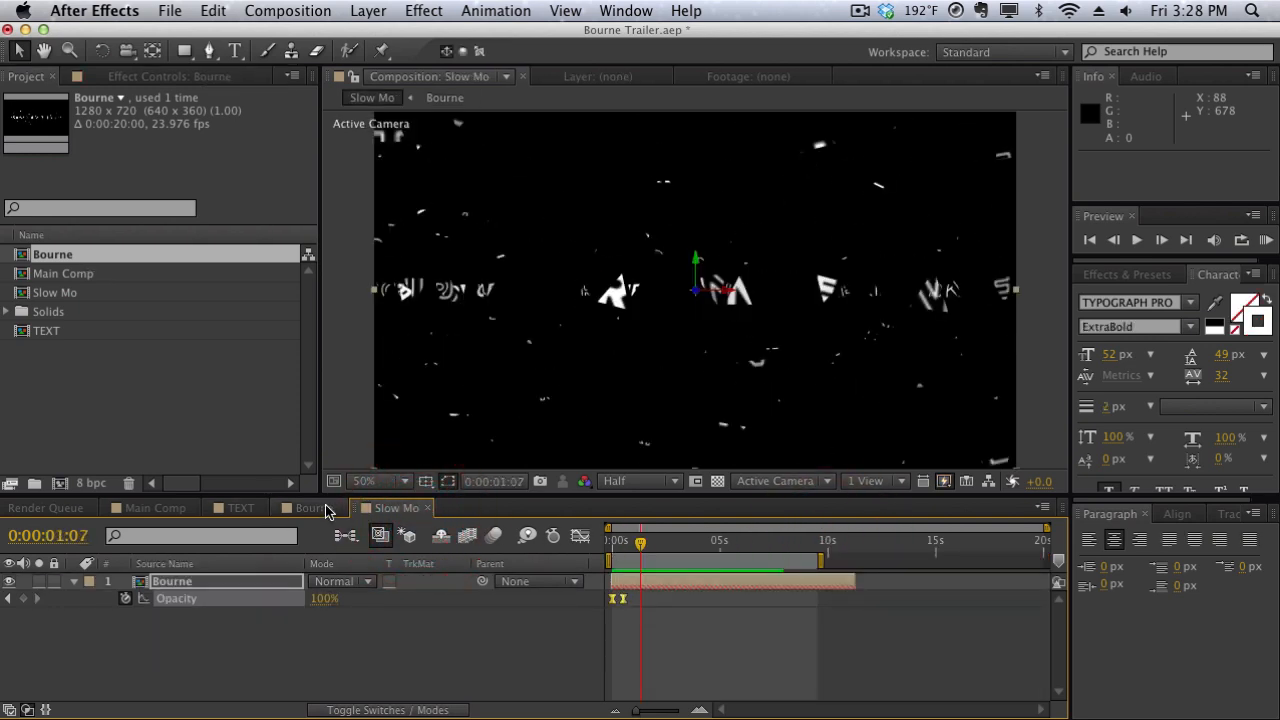
mouse_move(645, 556)
left_mouse_down()
mouse_move(605, 552)
mouse_move(662, 546)
left_mouse_up()
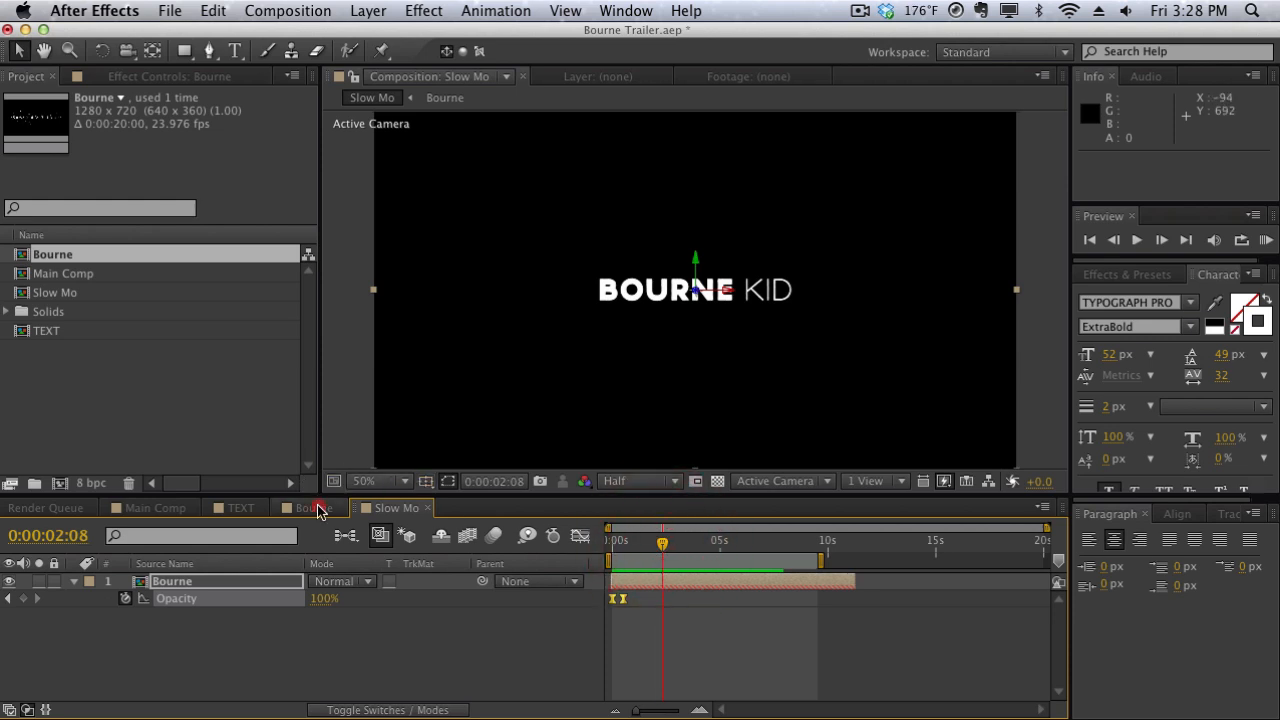
left_click(316, 509)
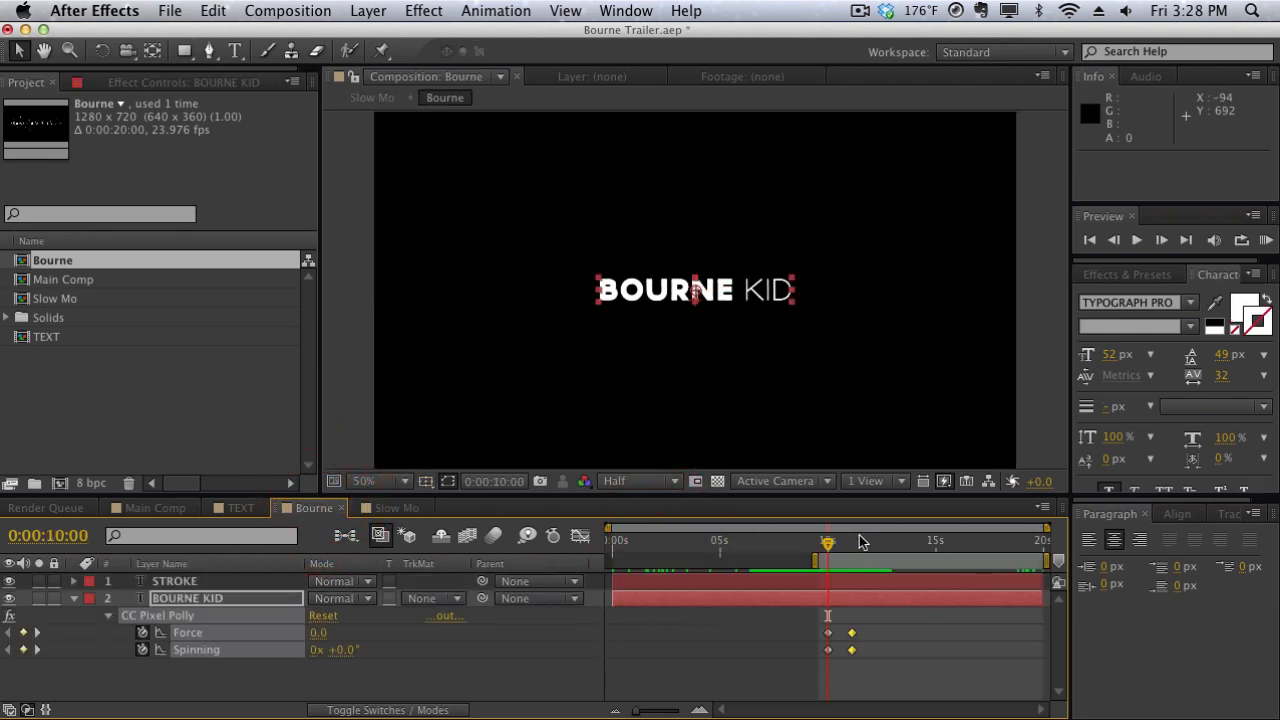
Apply Easy Ease to BOURNE KID's first CC Pixel Polly Force keyframe and extend its handle into a slow-start, fast-finish curve
left_click_drag(840, 545, 830, 547)
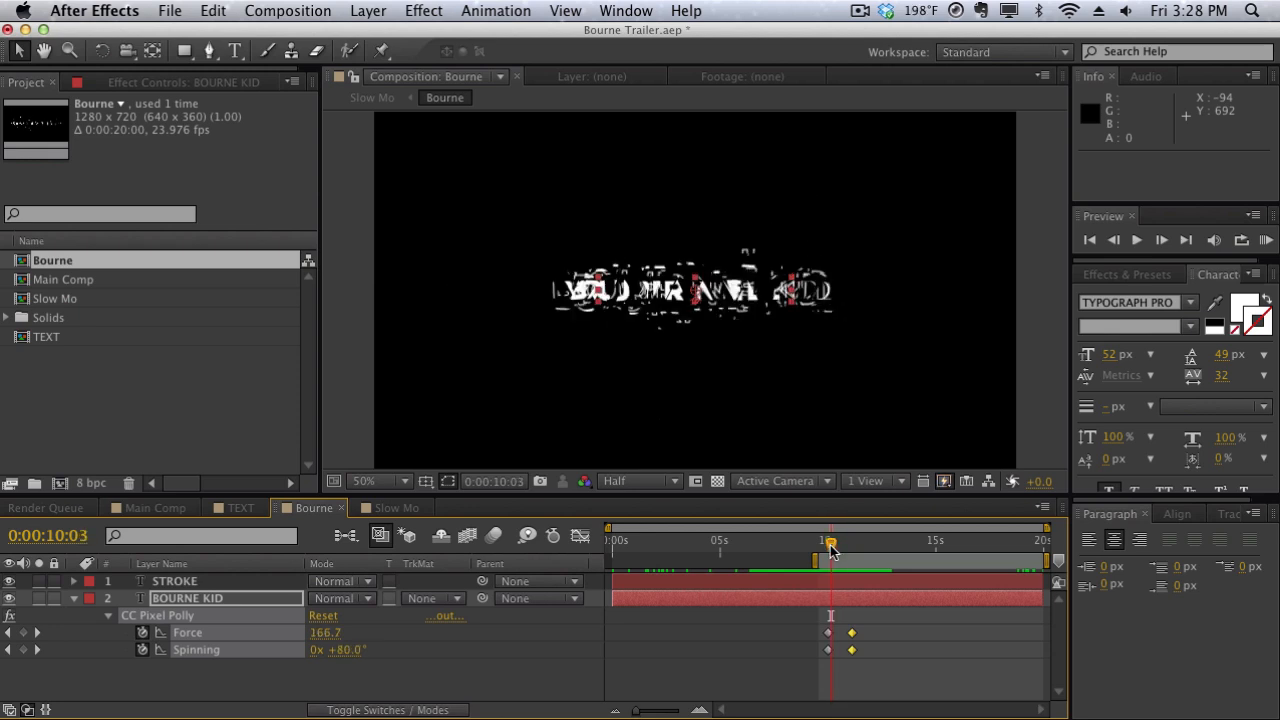
left_click(223, 665)
left_click(205, 632)
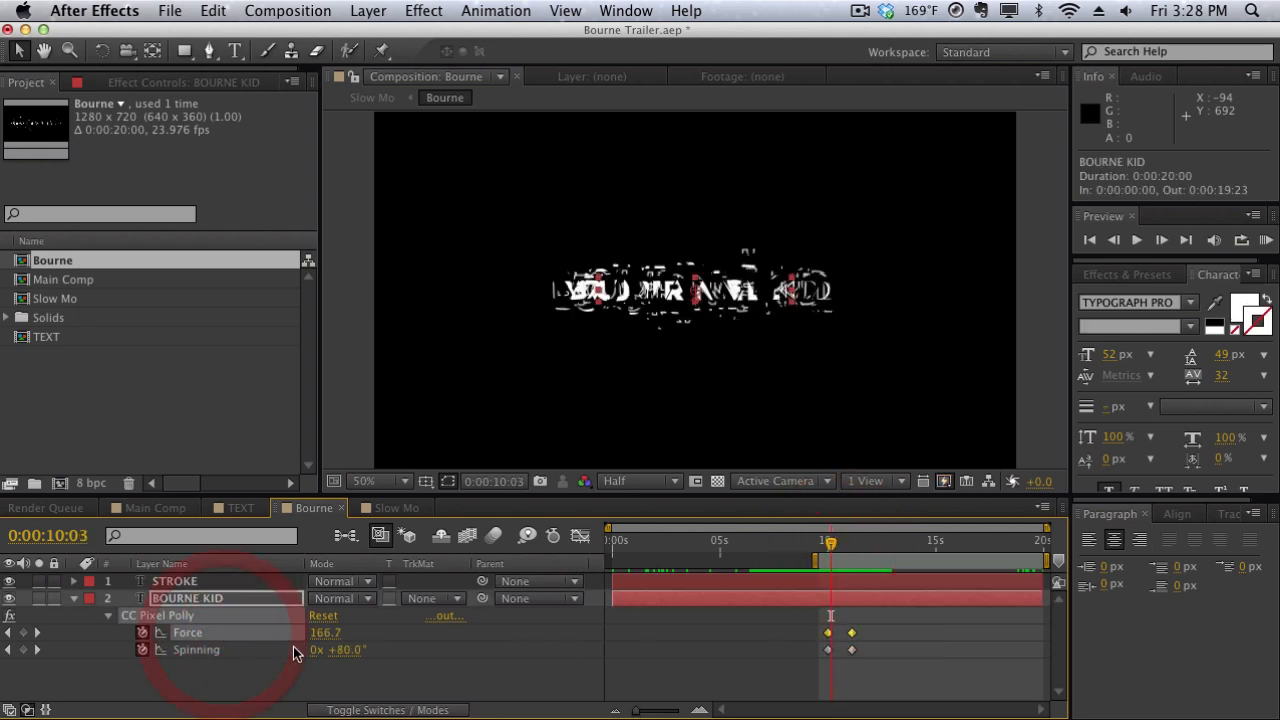
left_click(581, 536)
left_click_drag(846, 648, 797, 672)
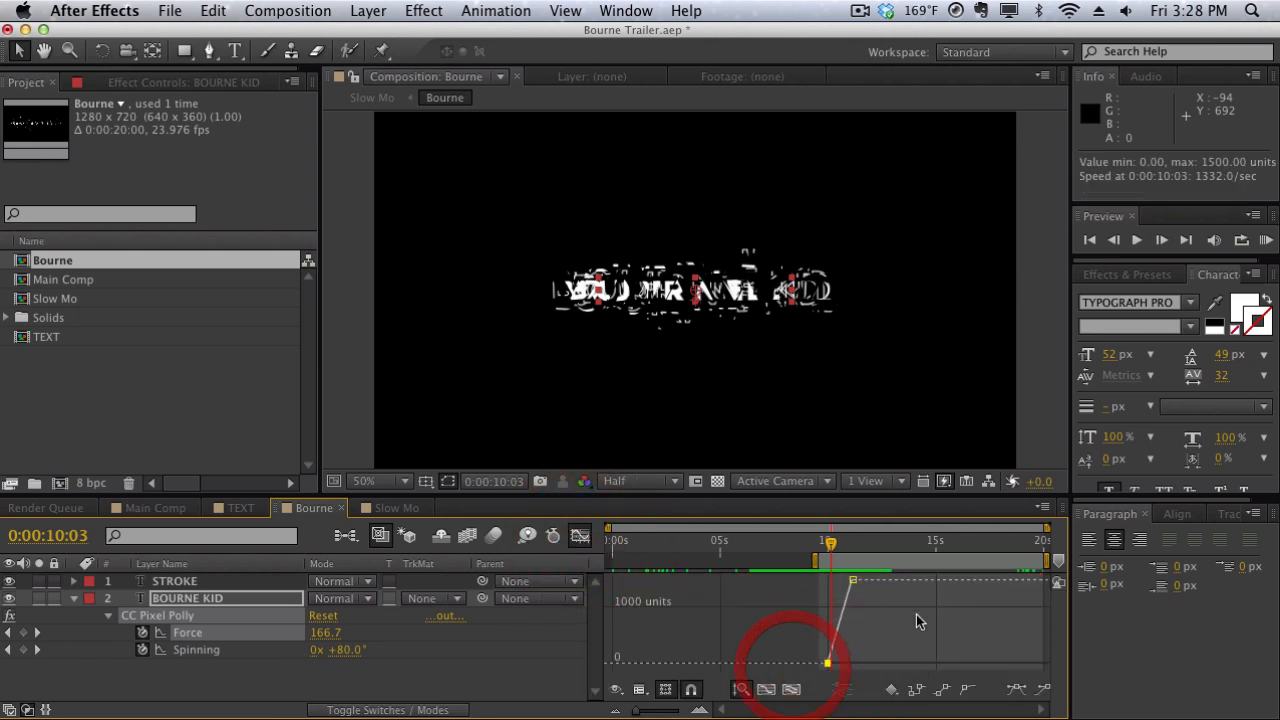
left_click(1016, 689)
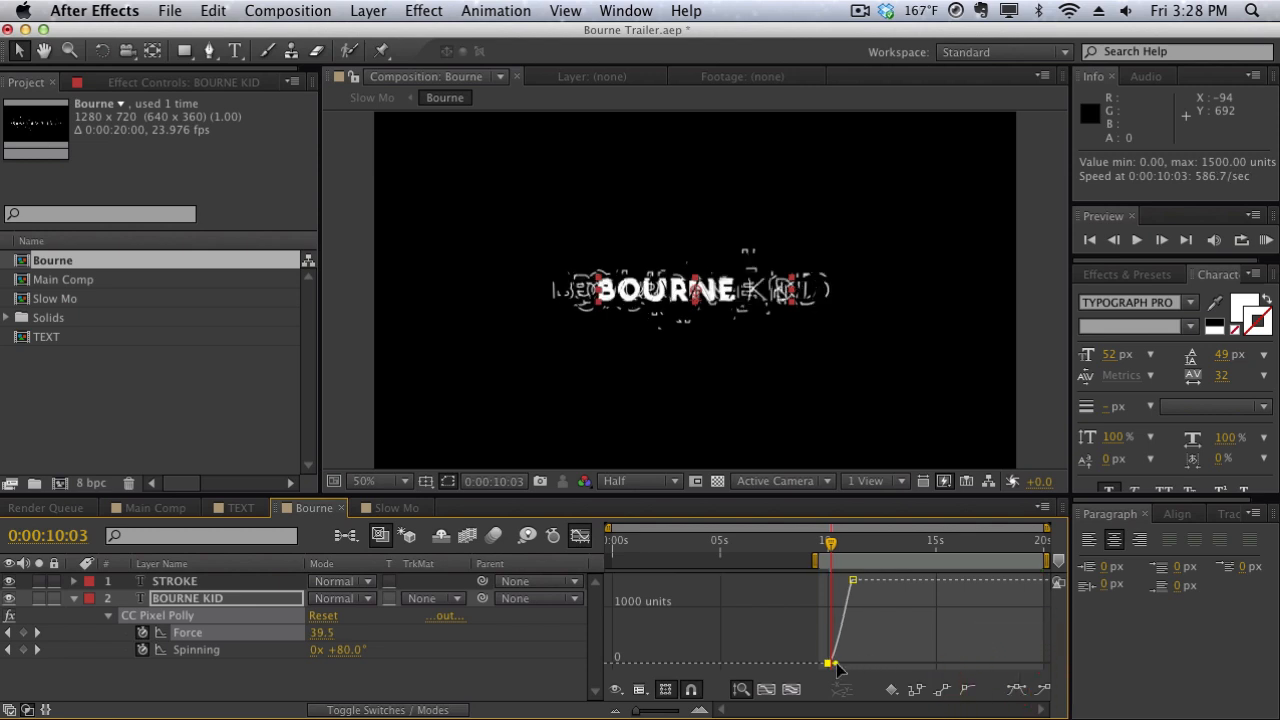
left_click_drag(838, 667, 853, 655)
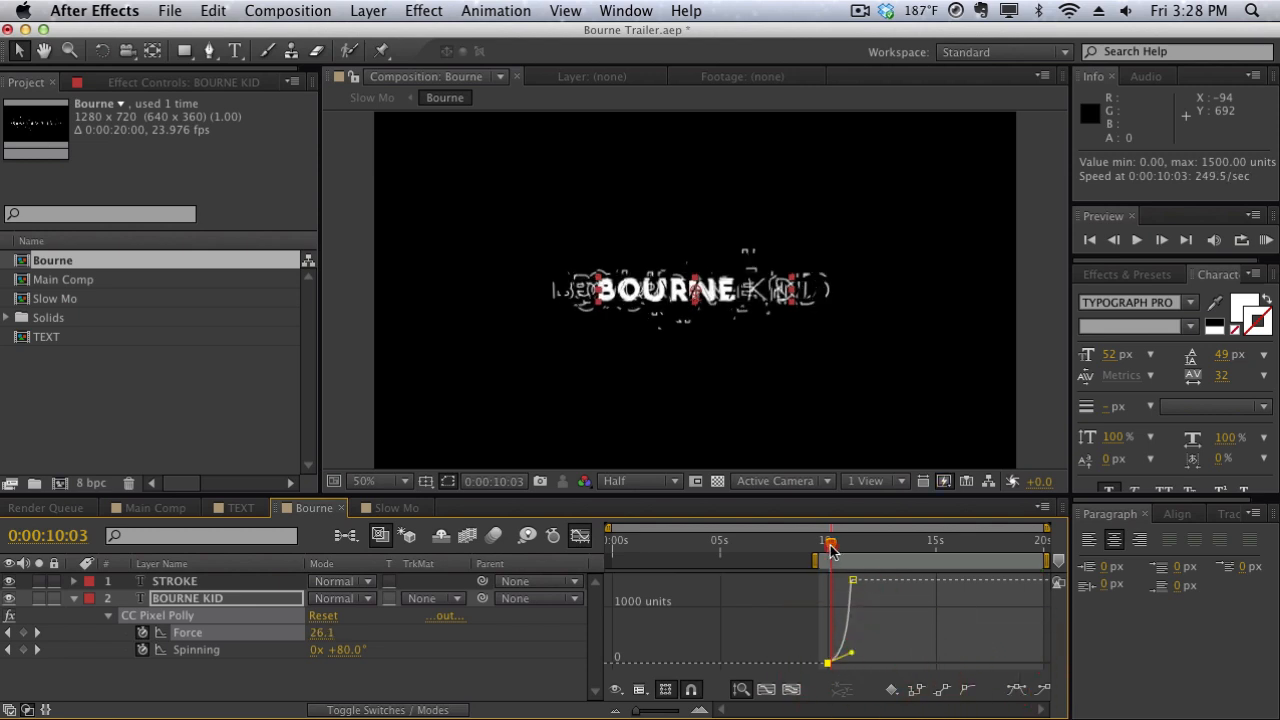
left_click_drag(830, 547, 851, 547)
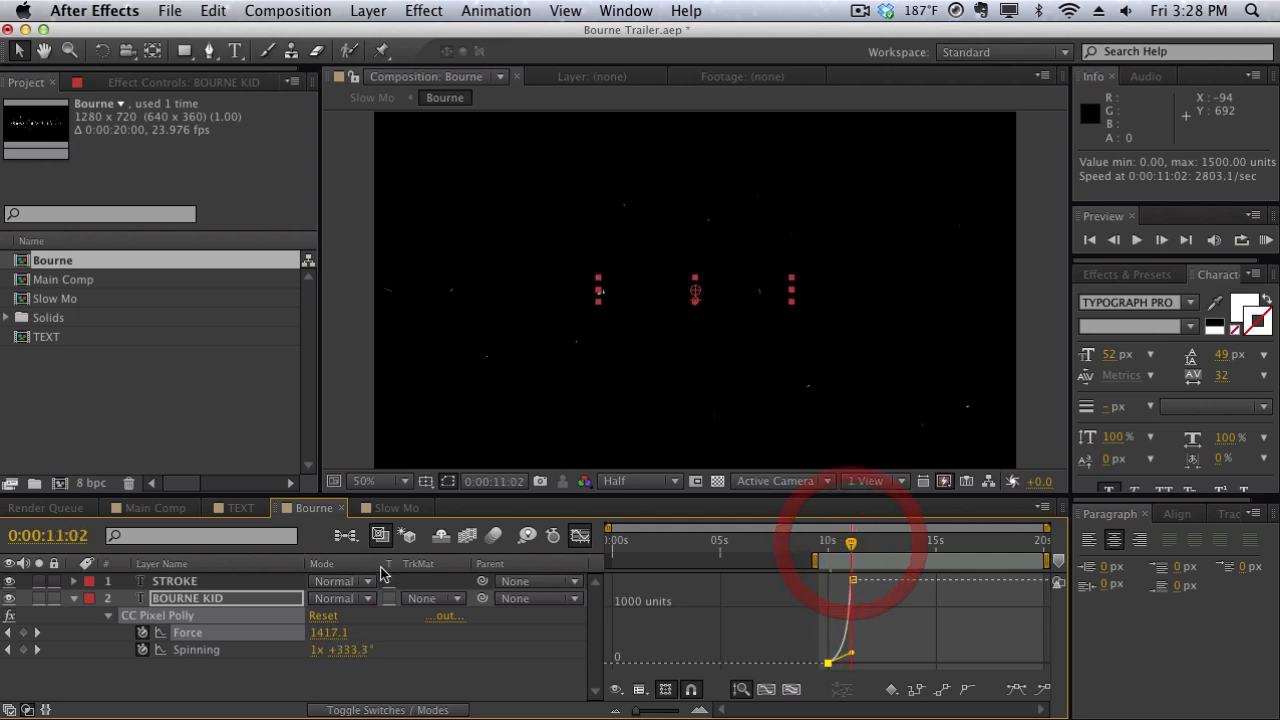
Ease the STROKE layer's first Force keyframe and extend its handle to match the BOURNE KID curve, then check the start of the shatter
left_click(267, 583)
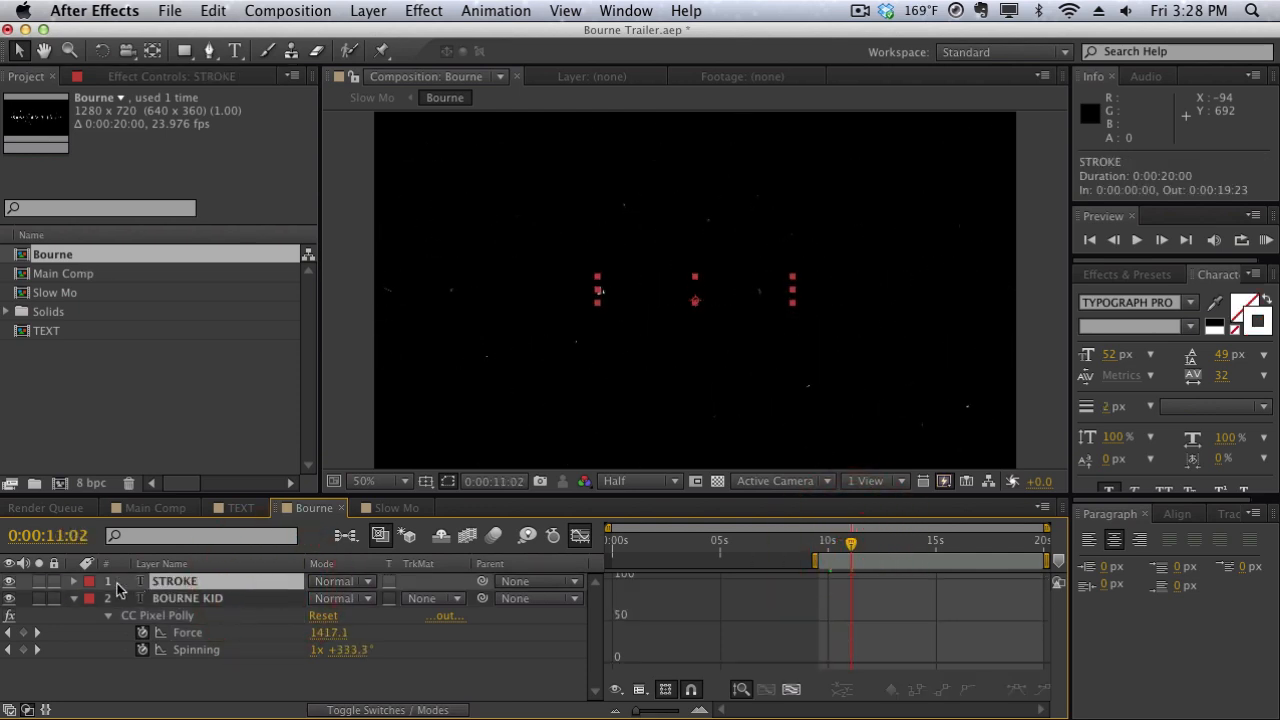
left_click(76, 582)
left_click(76, 582)
key("u")
left_click(185, 616)
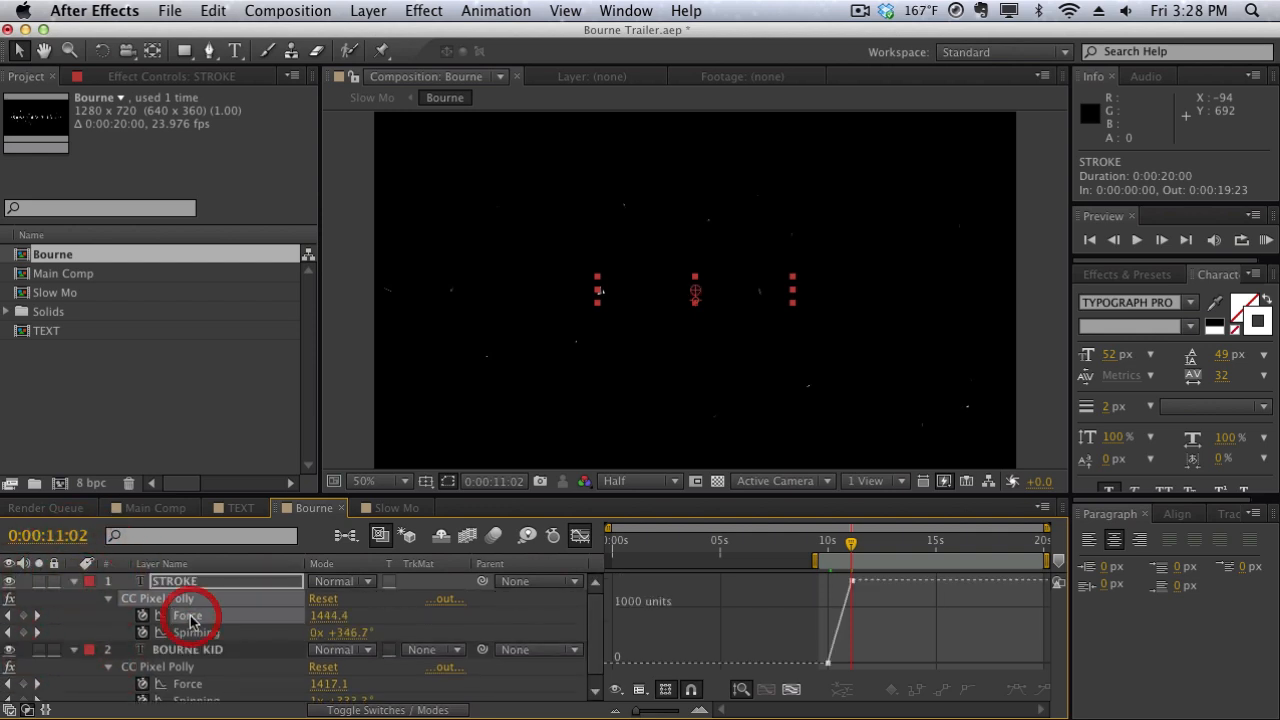
left_click_drag(873, 655, 795, 682)
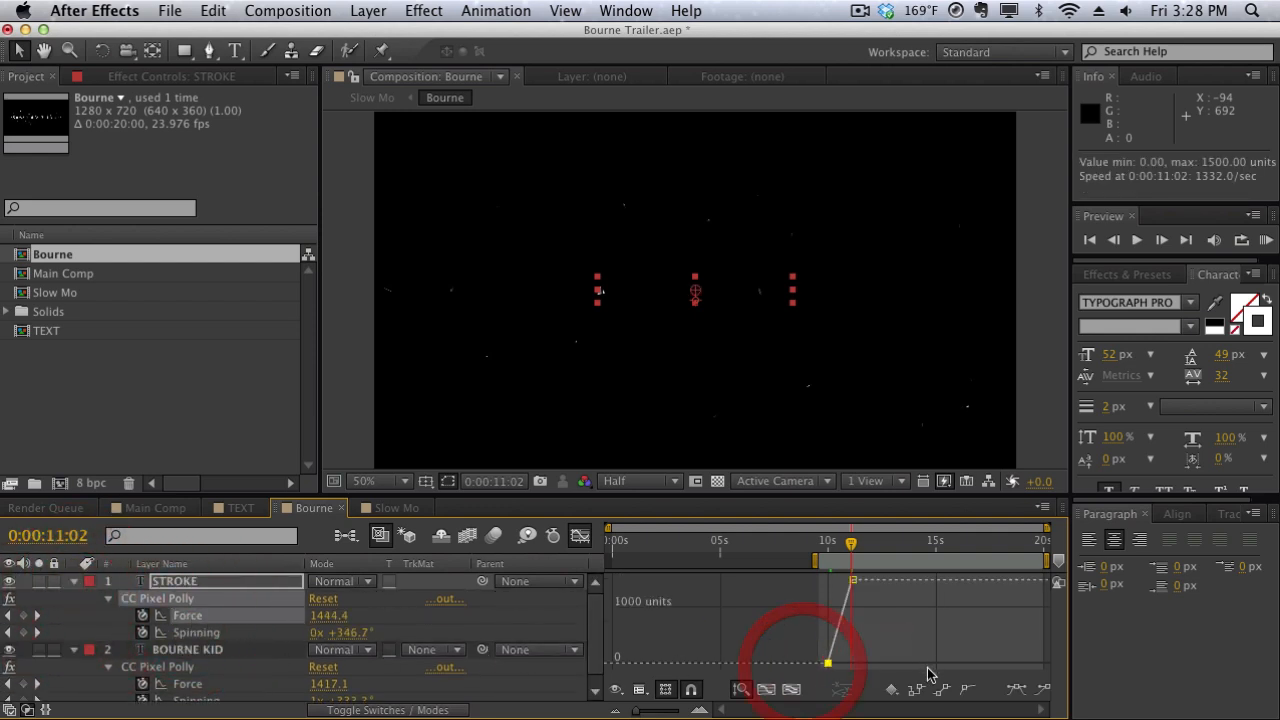
left_click(1006, 692)
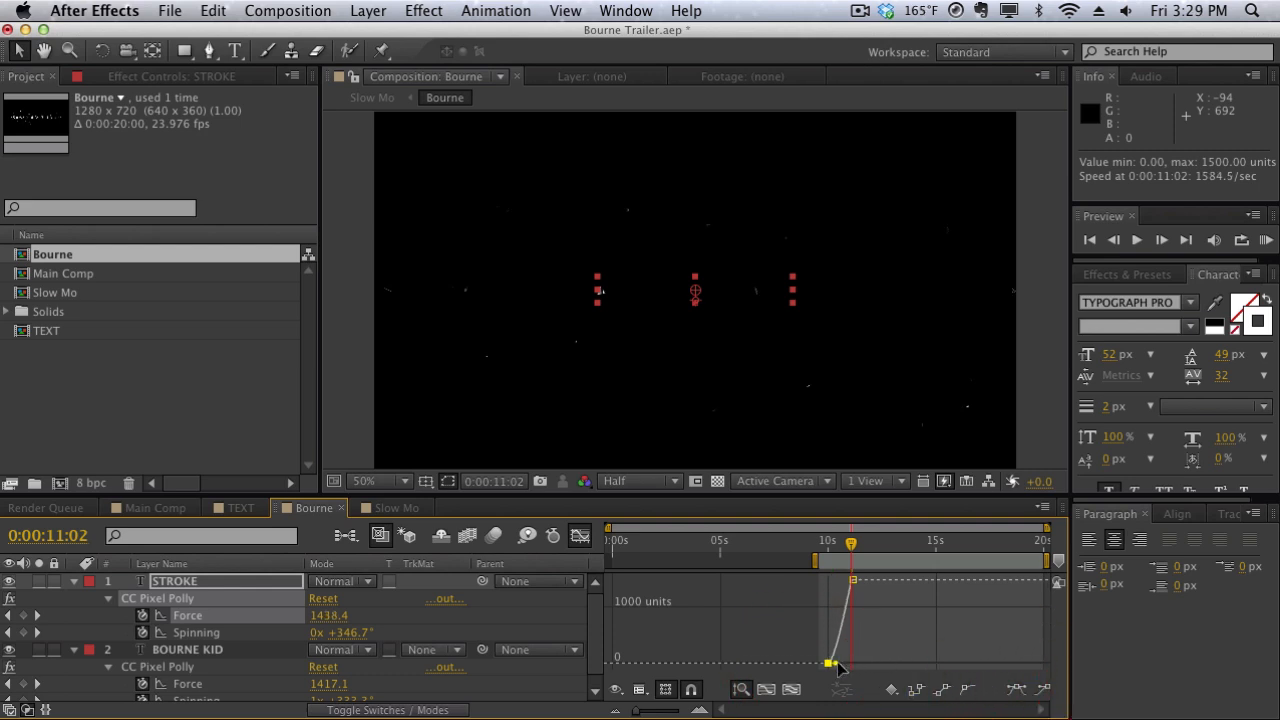
left_click_drag(835, 664, 848, 661)
left_click_drag(849, 655, 852, 652)
mouse_move(829, 545)
left_mouse_down()
mouse_move(850, 545)
mouse_move(829, 546)
left_mouse_up()
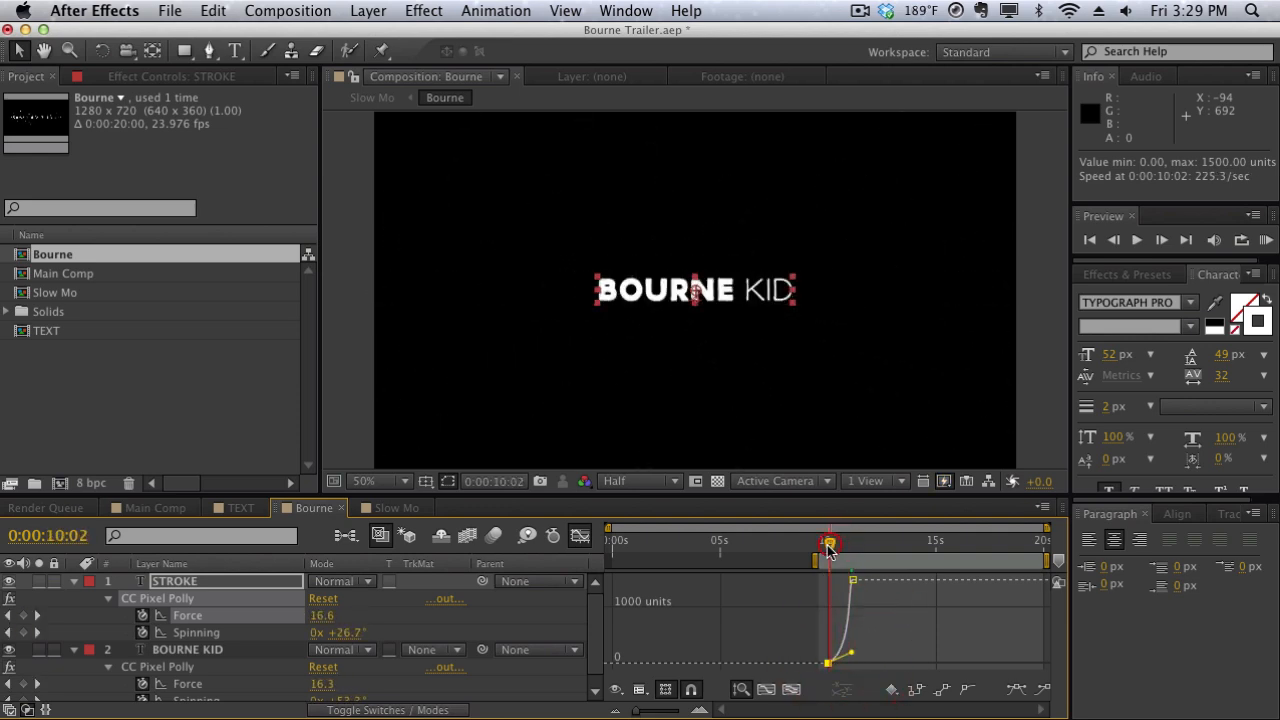
Shape the Spinning curves of STROKE and BOURNE KID with the same slow-start, fast-finish ease as Force
left_click(233, 633)
left_click(850, 600)
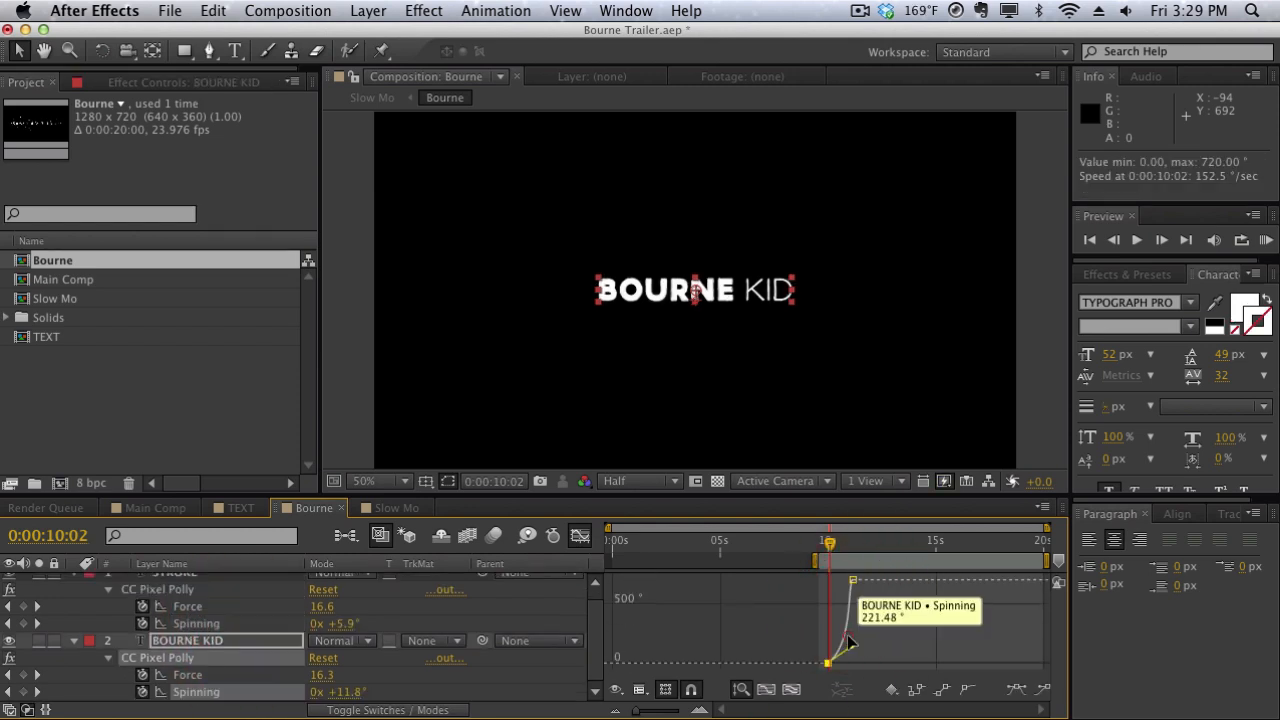
left_click(849, 637)
left_click(873, 634)
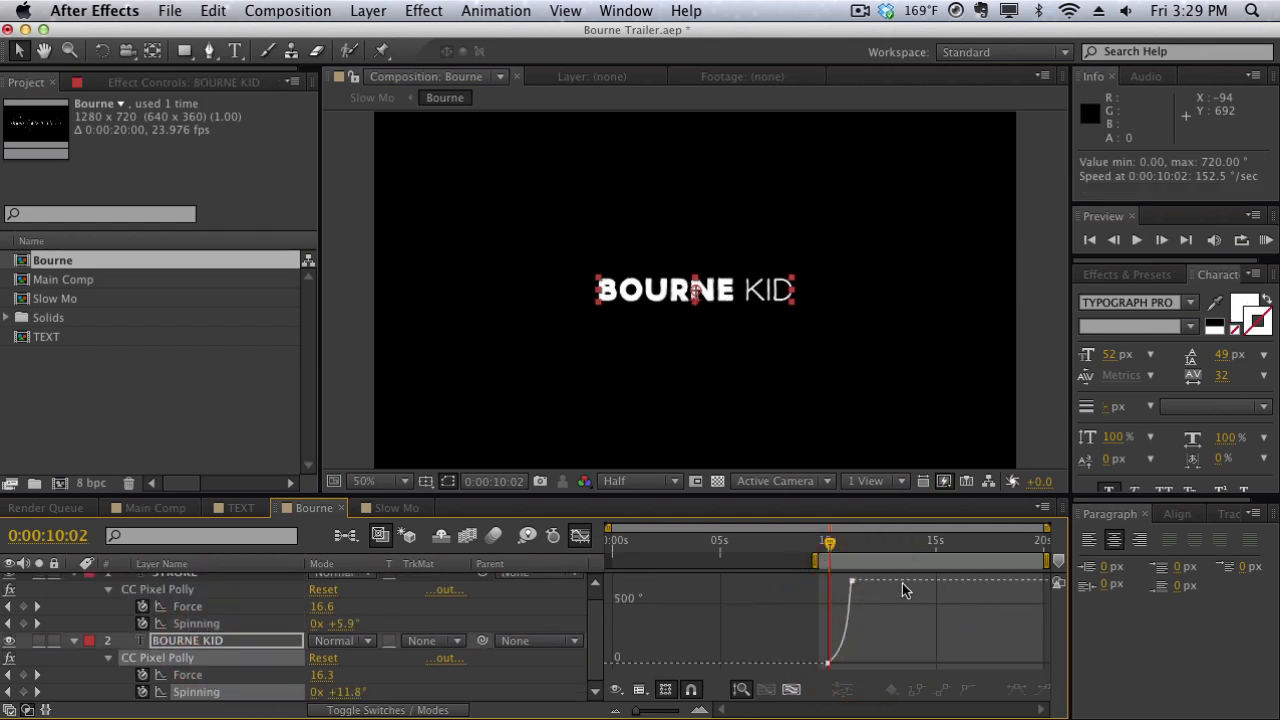
Preview the Slow Mo composition and set the Bourne layer's Z position to -355 at 0:00:07:21 for a stronger push-in
left_click(380, 508)
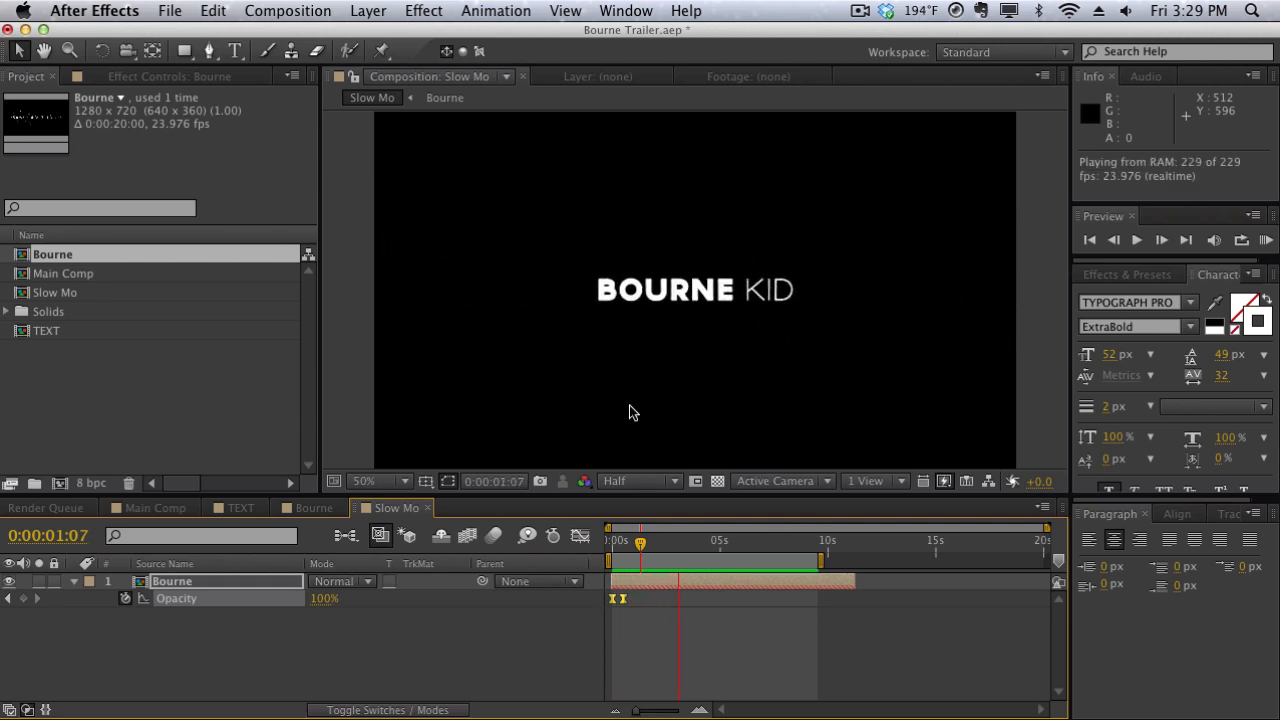
left_click(629, 407)
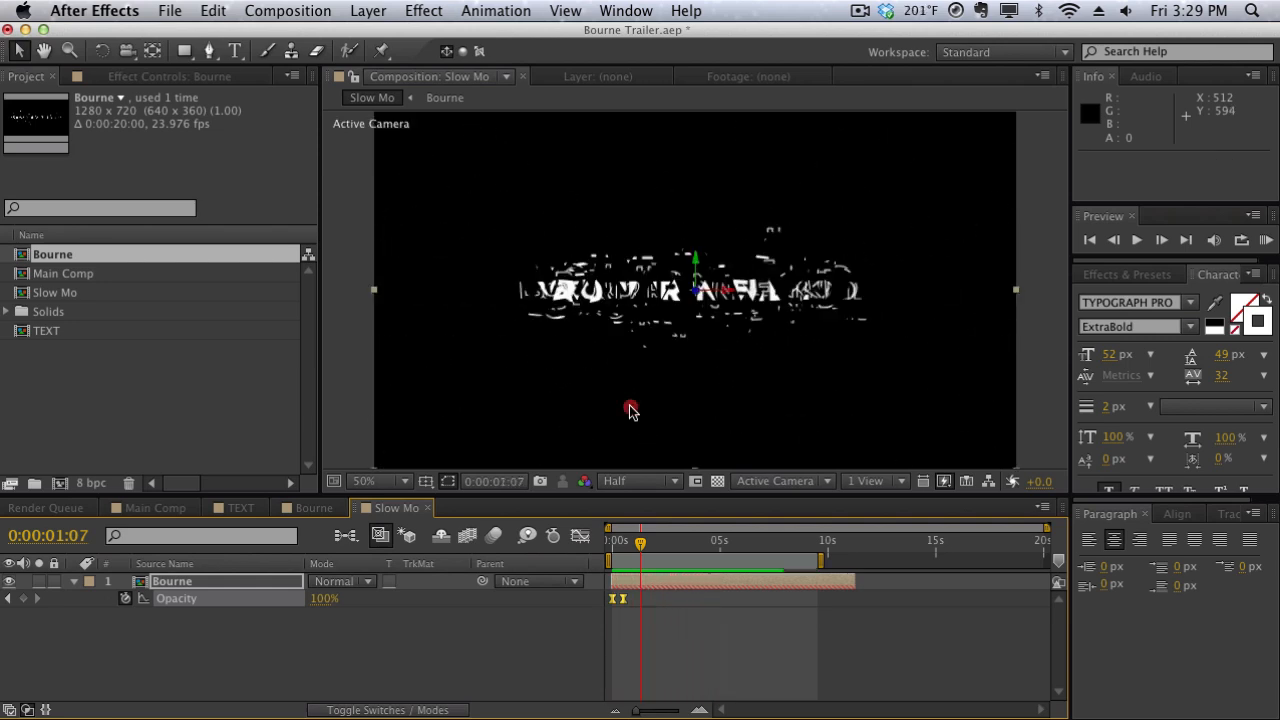
key("p")
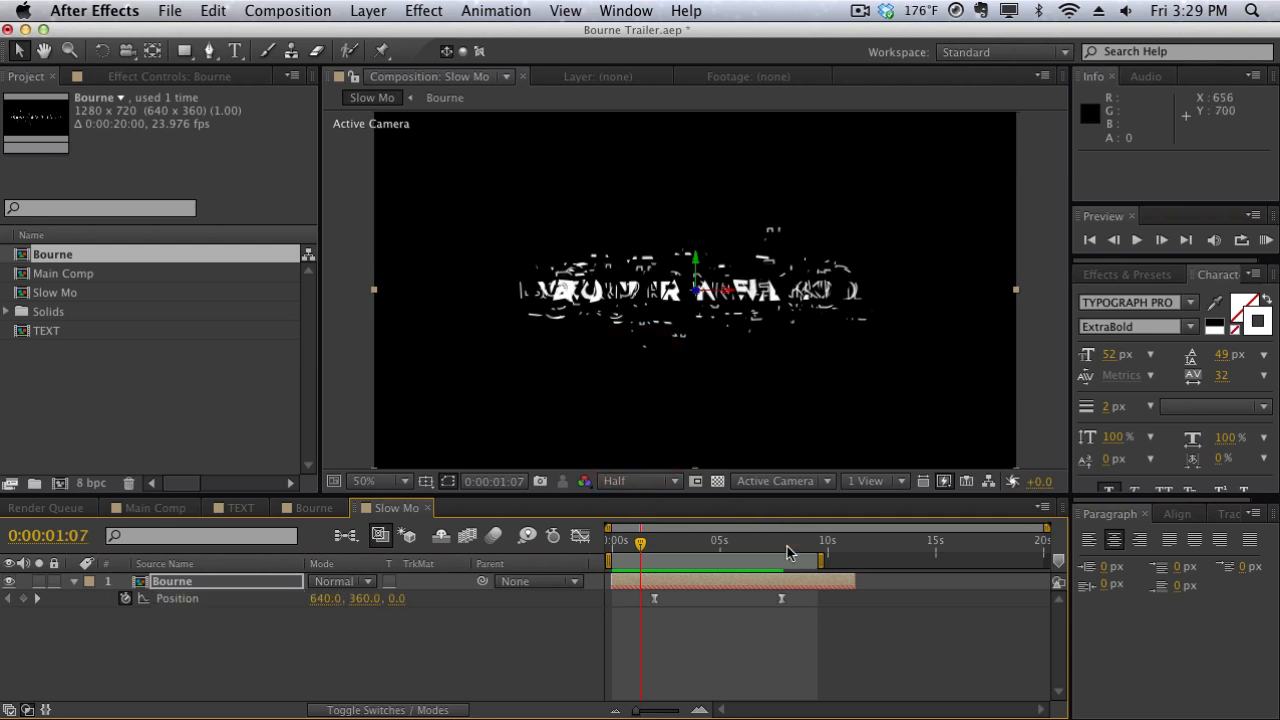
left_click_drag(787, 553, 782, 550)
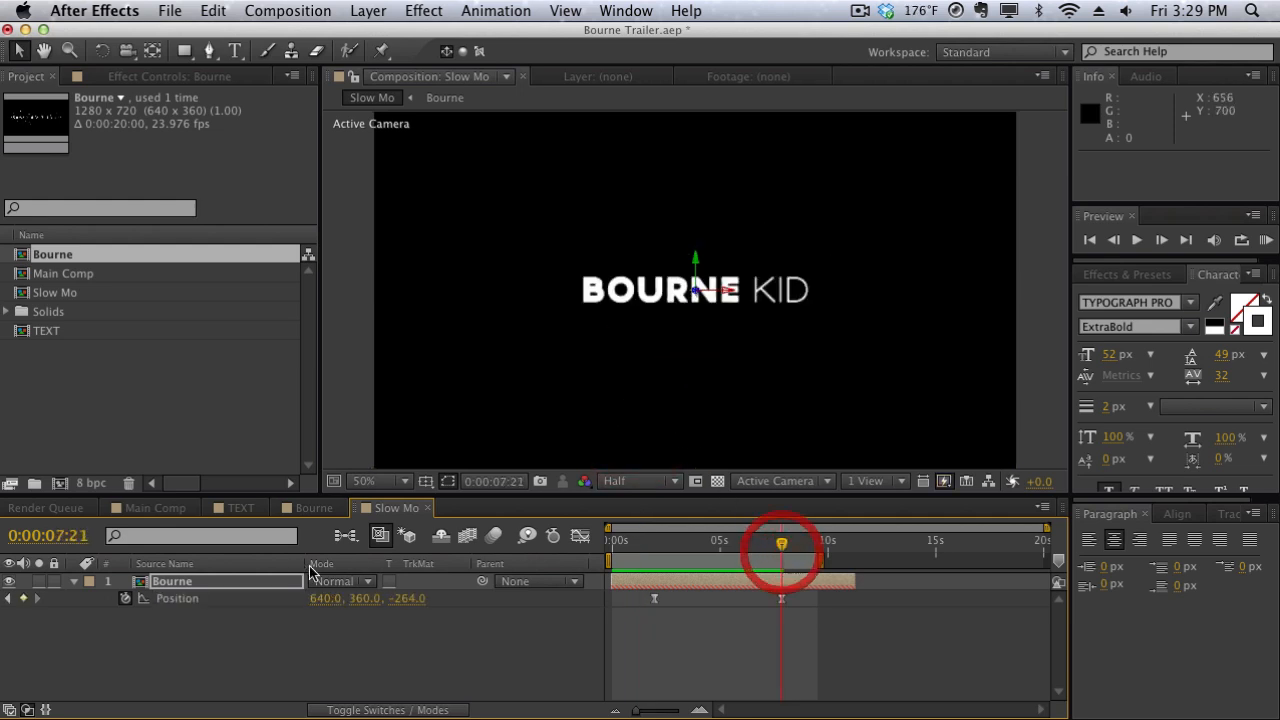
left_click_drag(407, 598, 316, 598)
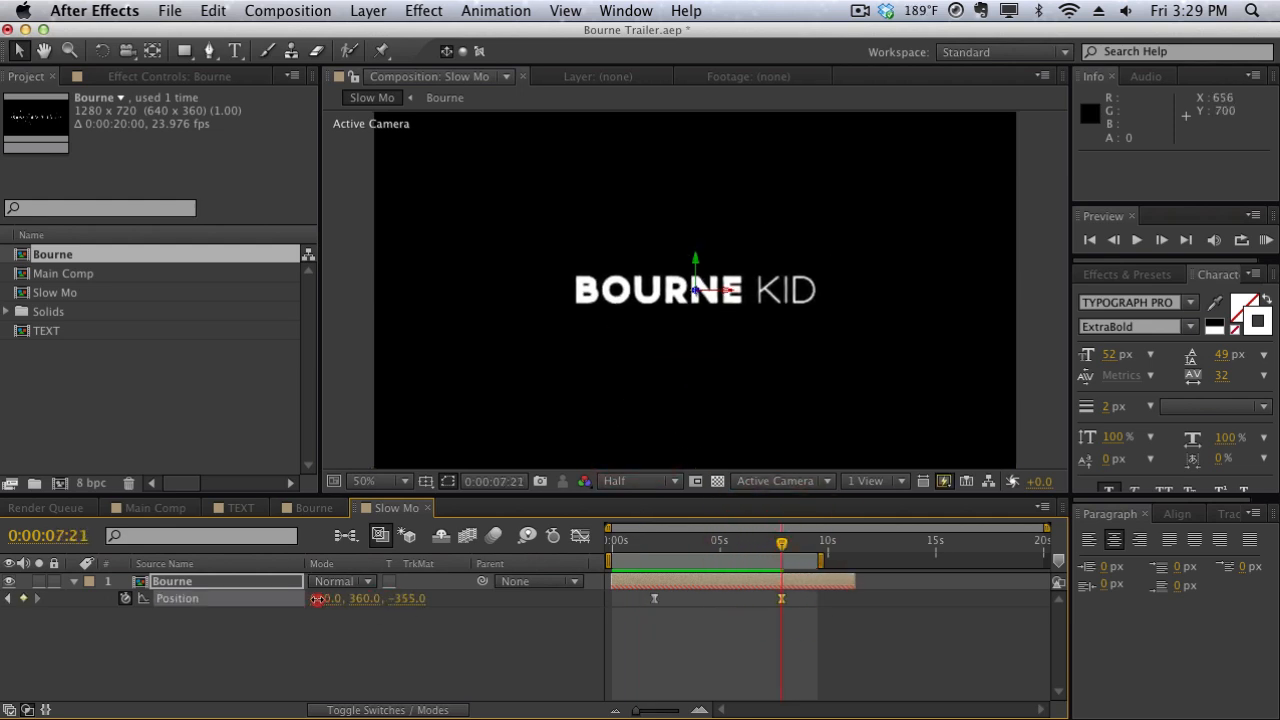
left_click_drag(784, 544, 725, 543)
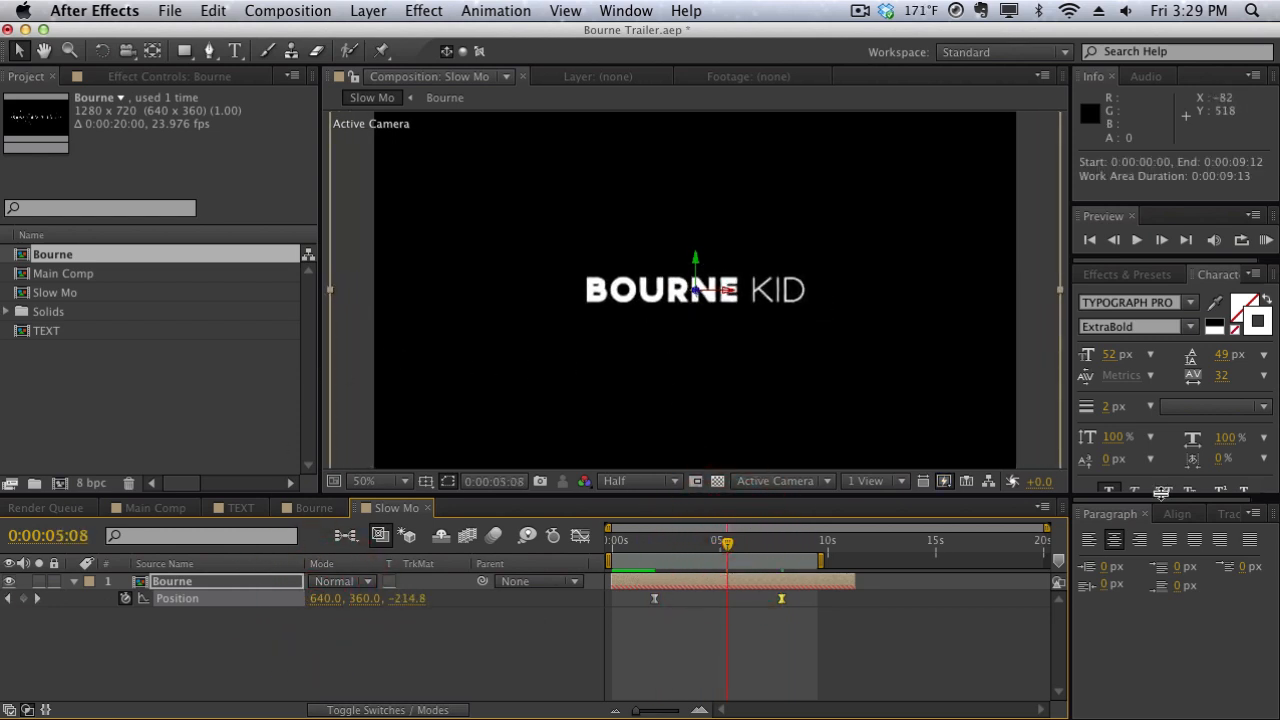
Apply CC Force Motion Blur to the Bourne layer and check the blur on the scattered pieces at 0:00:00:22
left_click(1166, 278)
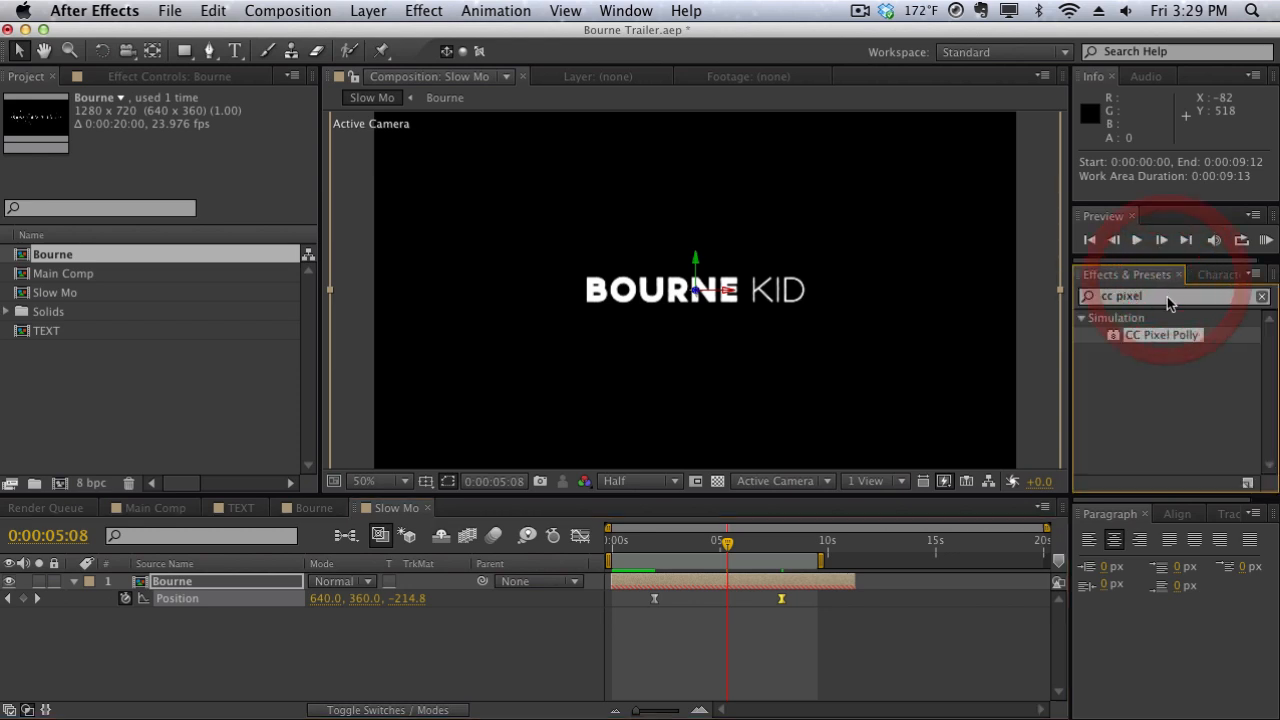
left_click_drag(1166, 298, 945, 273)
type("cc forc")
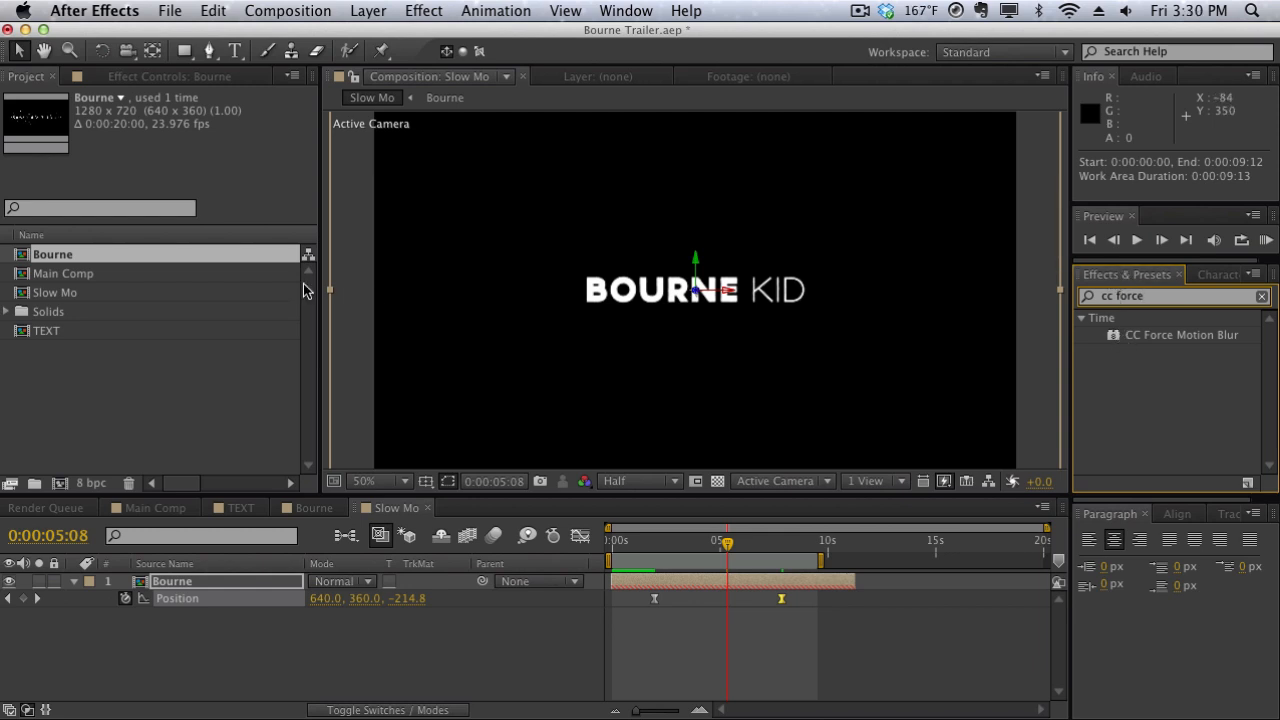
left_click(150, 76)
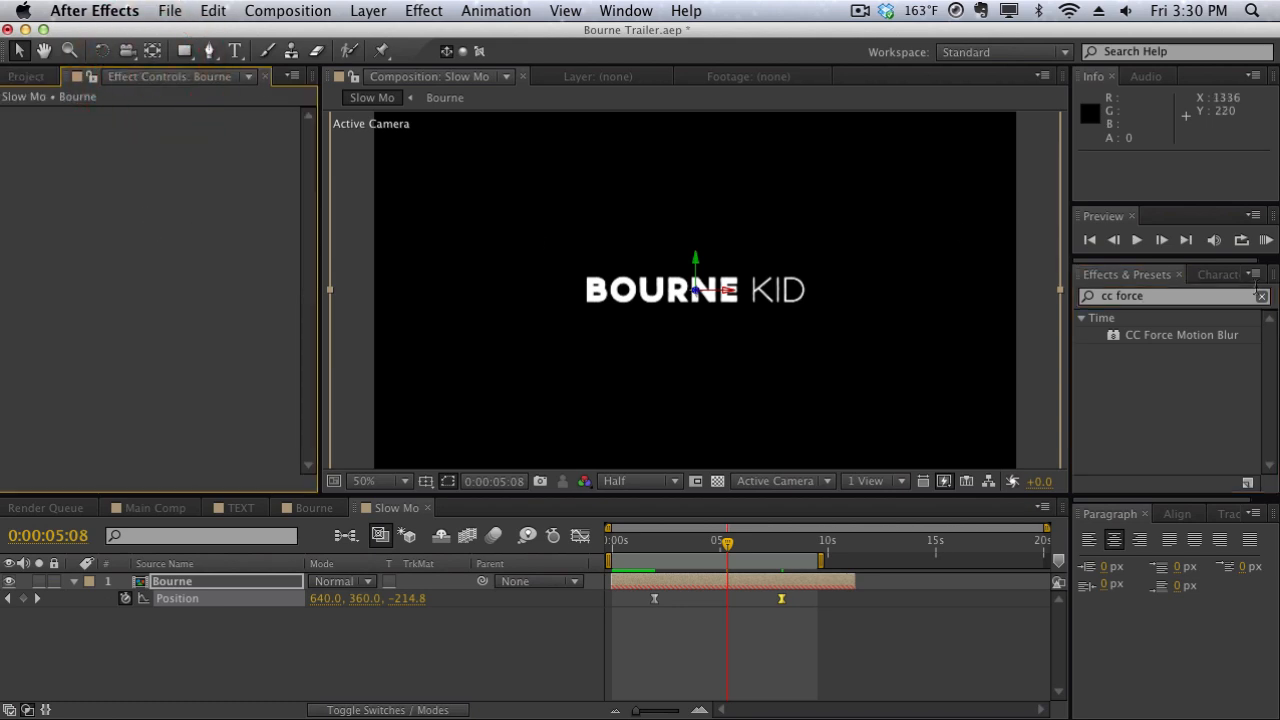
left_click_drag(1172, 340, 220, 590)
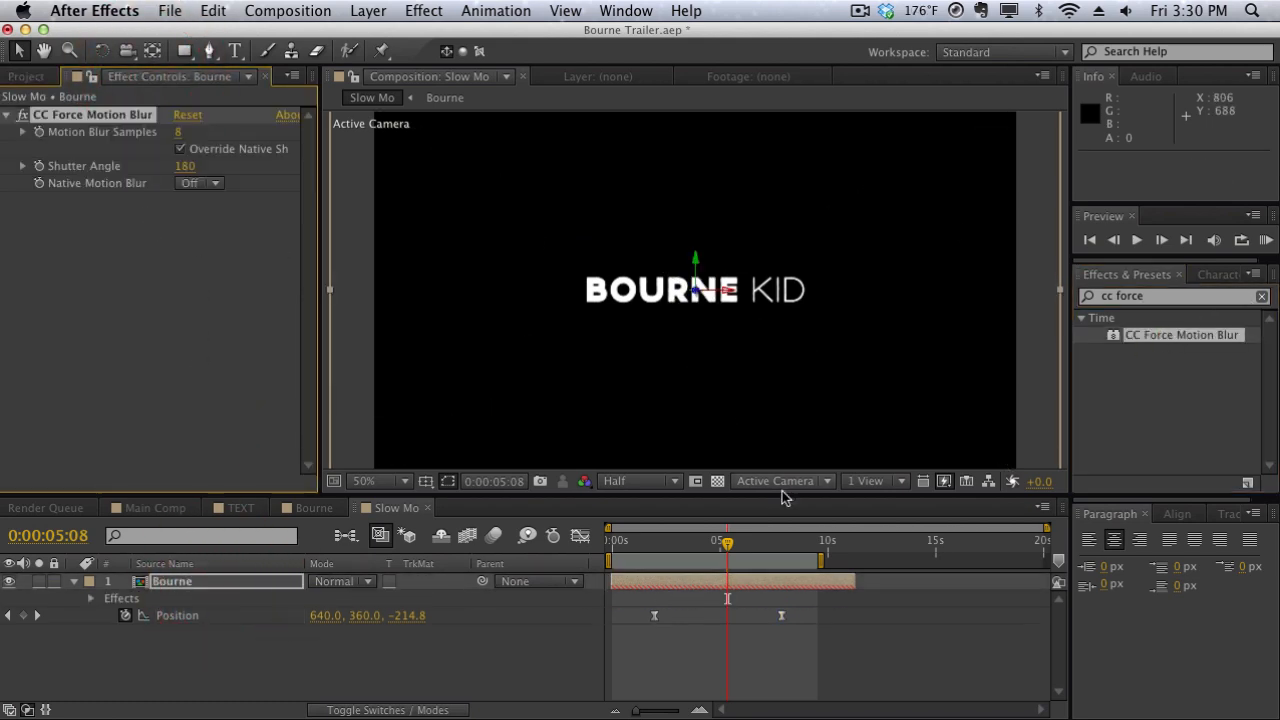
left_click(680, 547)
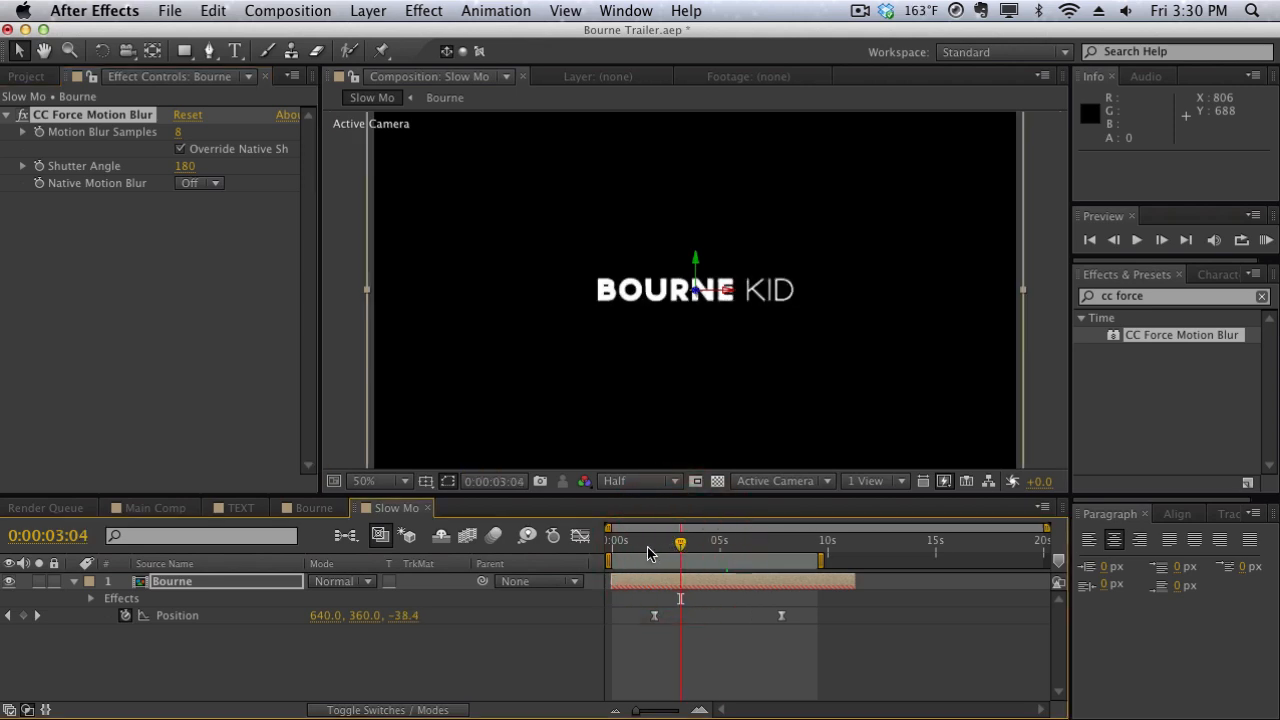
left_click(632, 546)
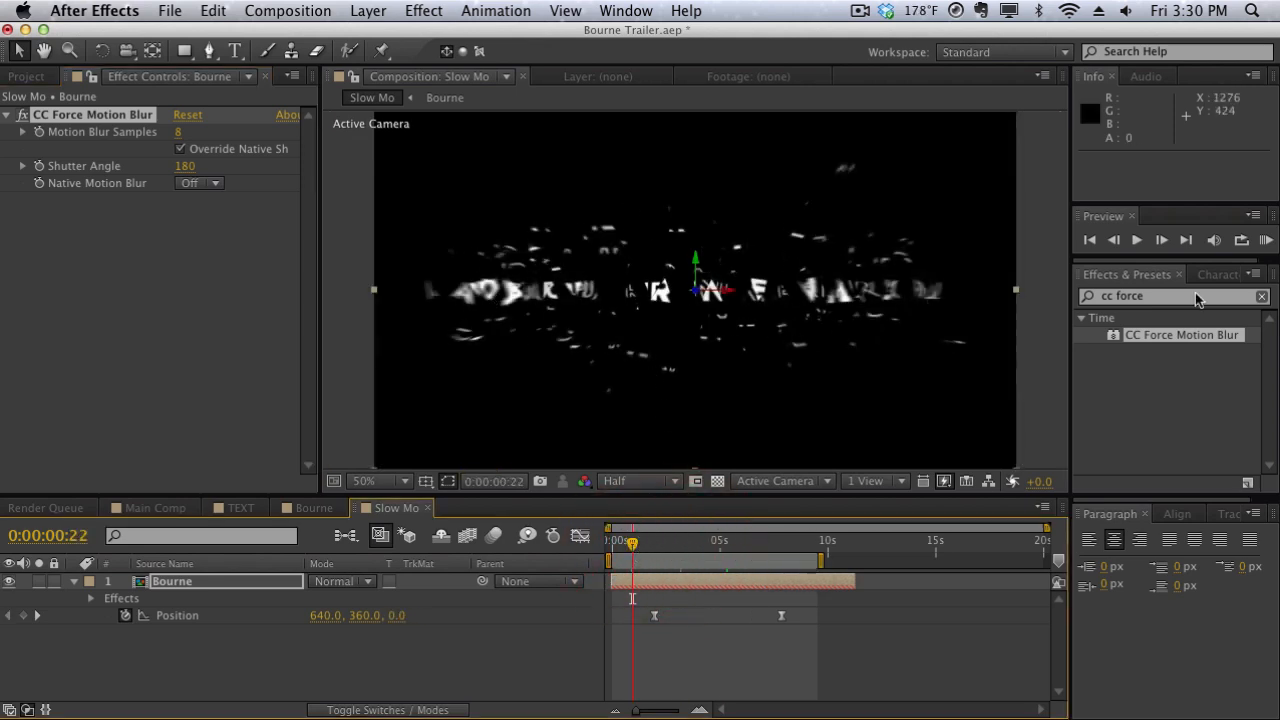
Set the CC Force Motion Blur samples to 12 and the shutter angle to 230, then check the assembled title
left_click(179, 134)
type("12")
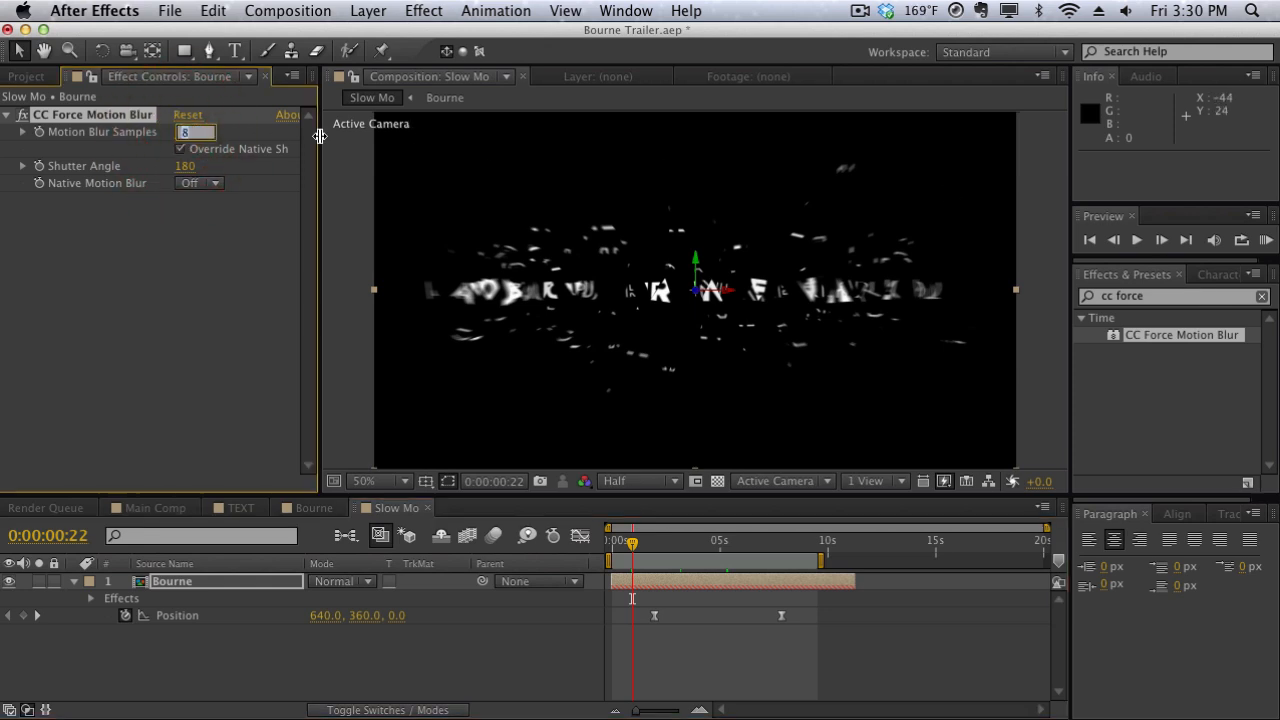
key("Return")
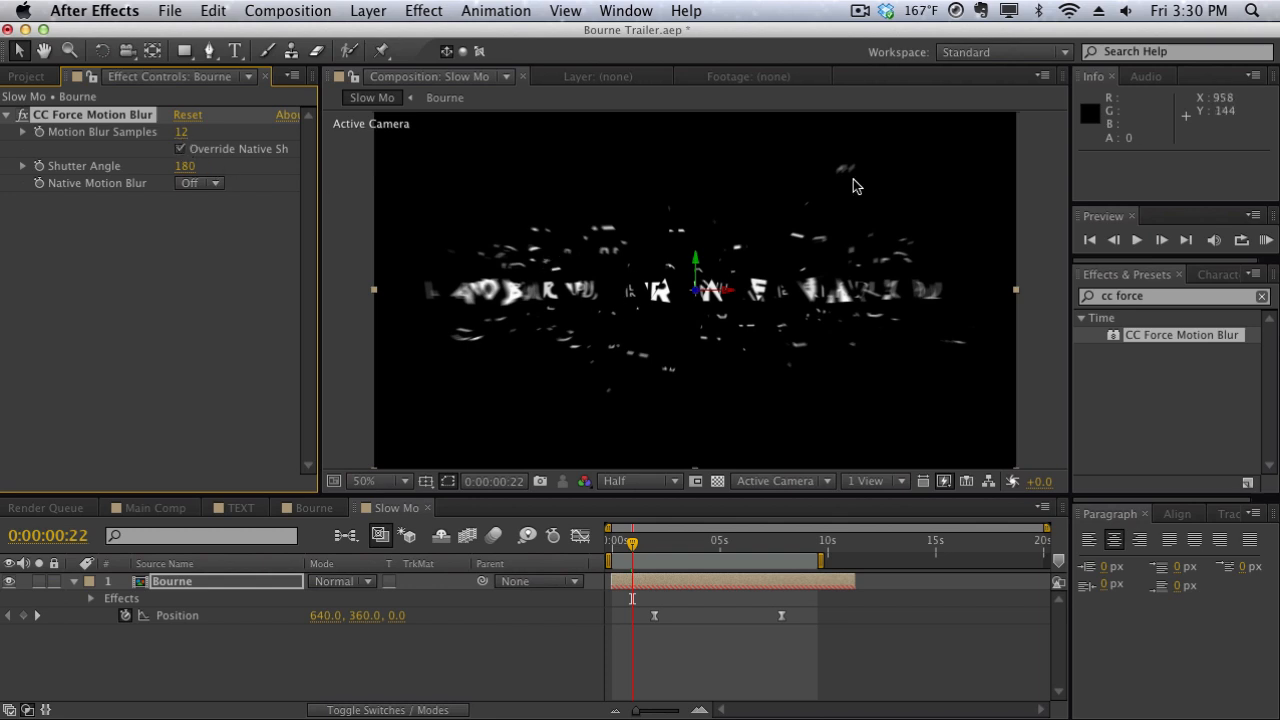
left_click(186, 166)
type("230")
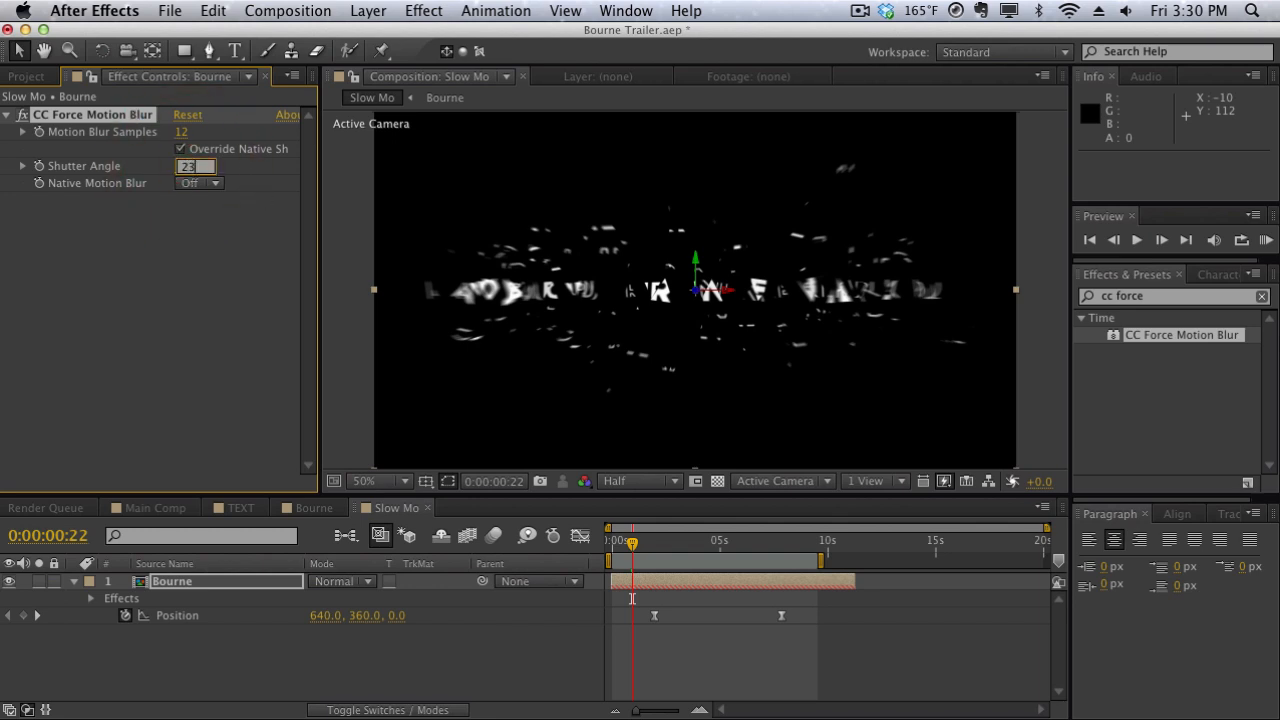
key("Return")
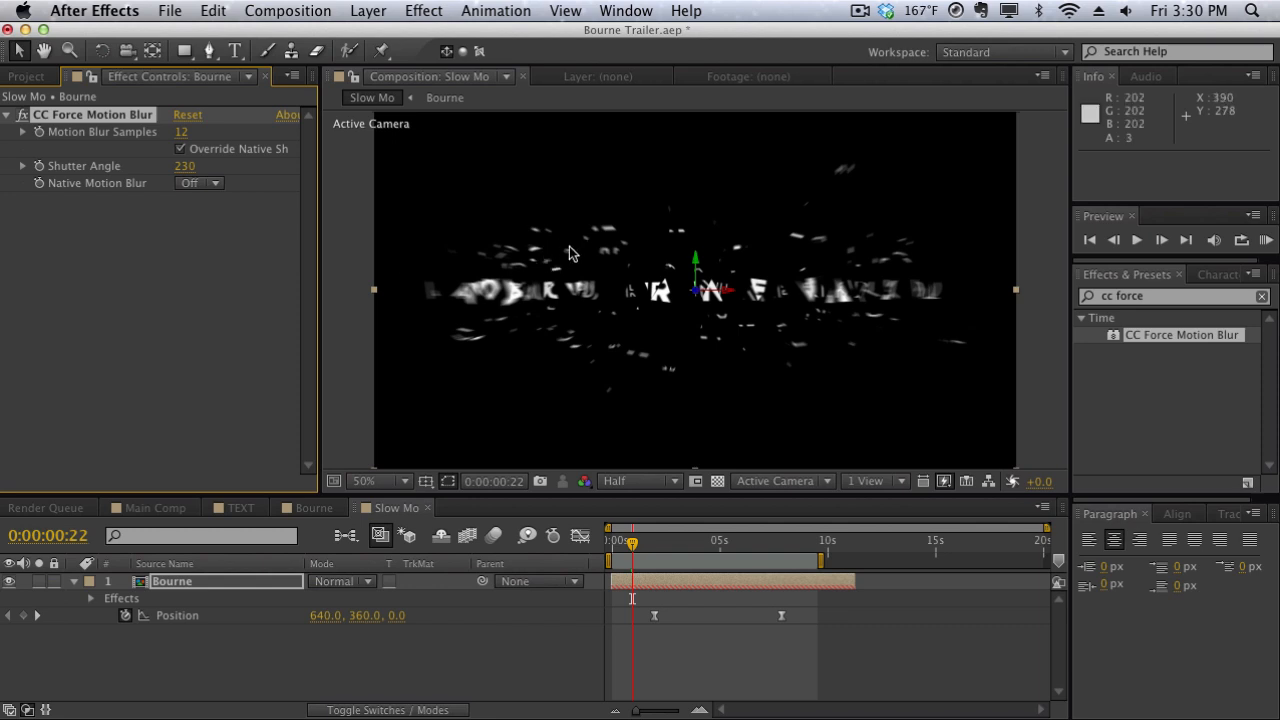
left_click(679, 548)
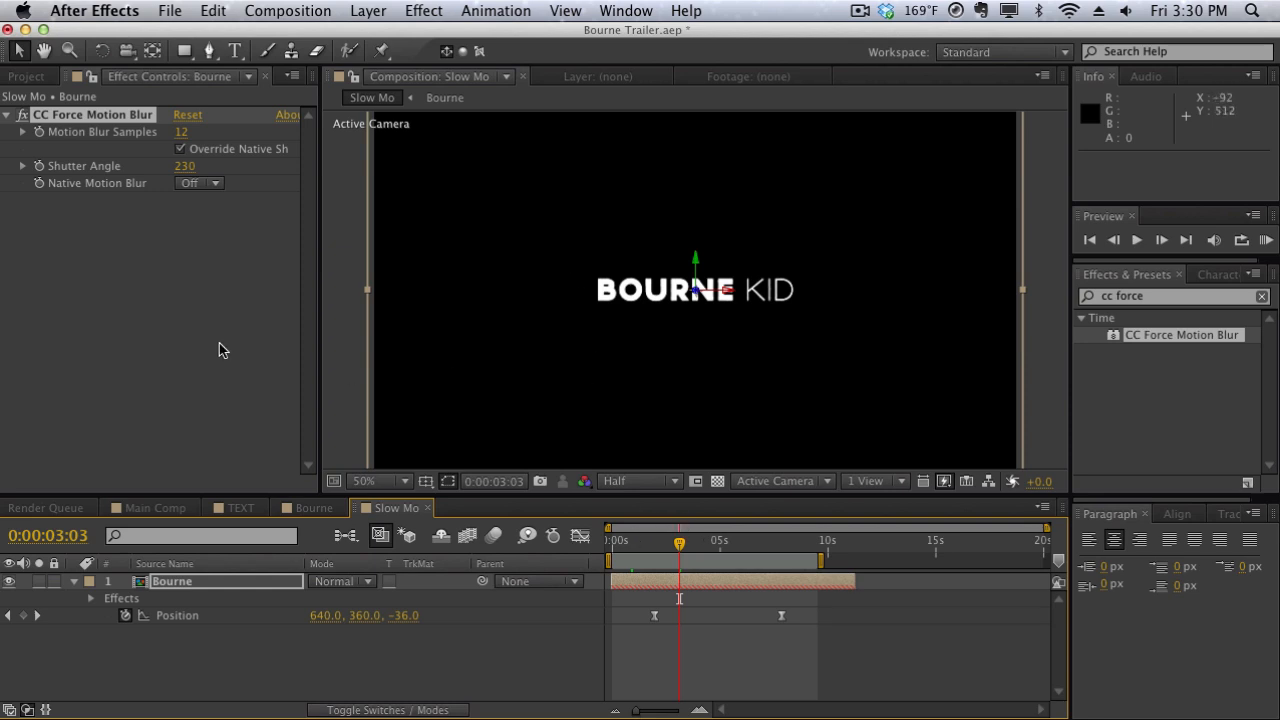
Collapse the Bourne layer's properties and add a black 1280 x 720 solid named BG to the Slow Mo composition
left_click(73, 581)
left_click(130, 651)
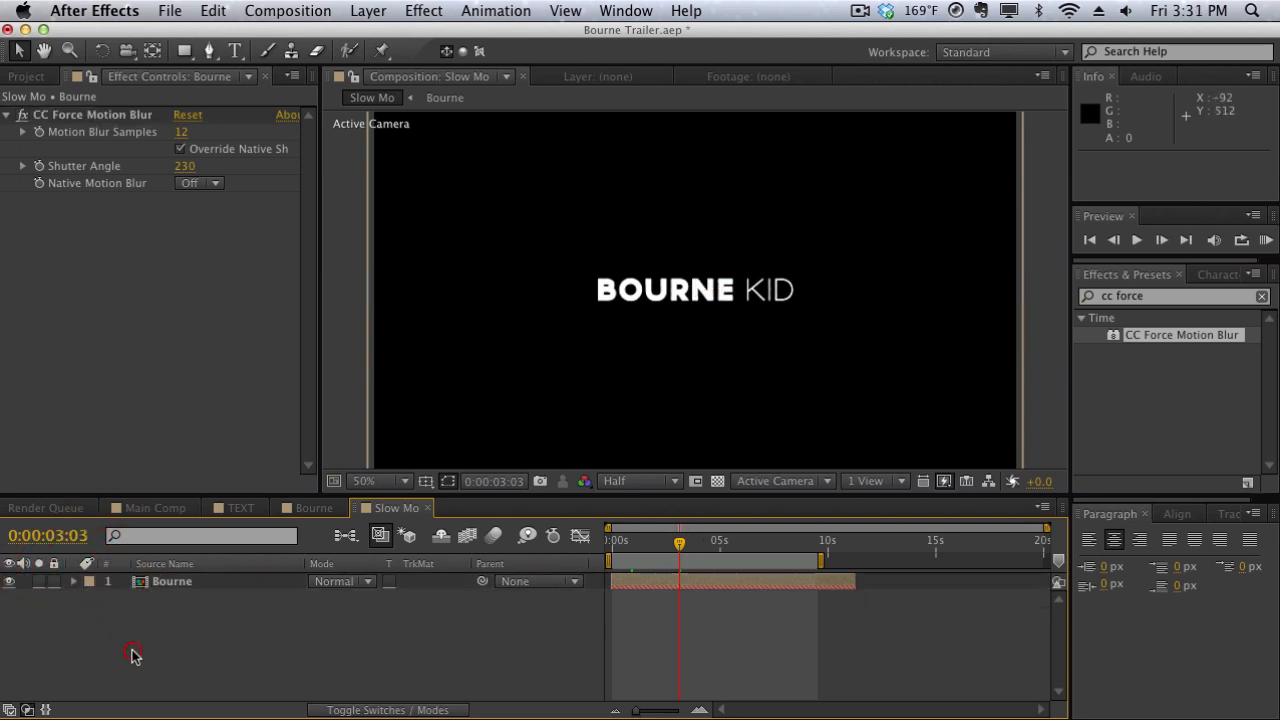
key("super+y")
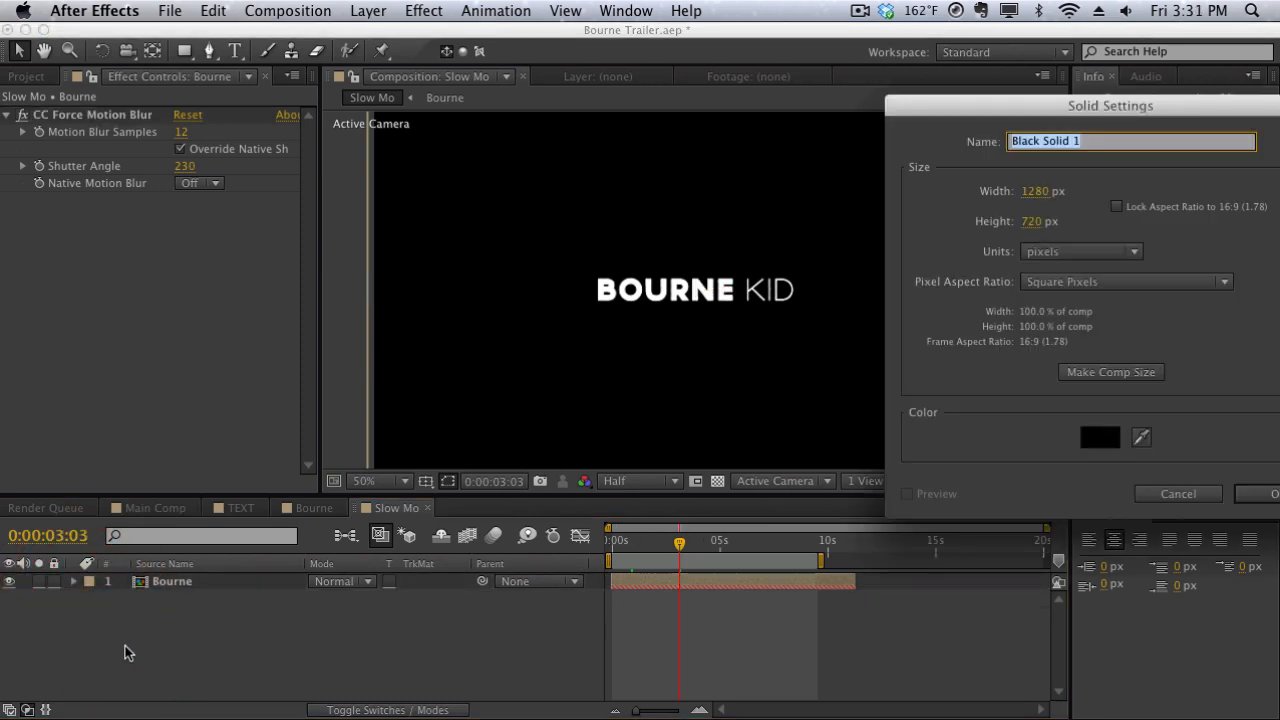
left_click_drag(1004, 116, 517, 141)
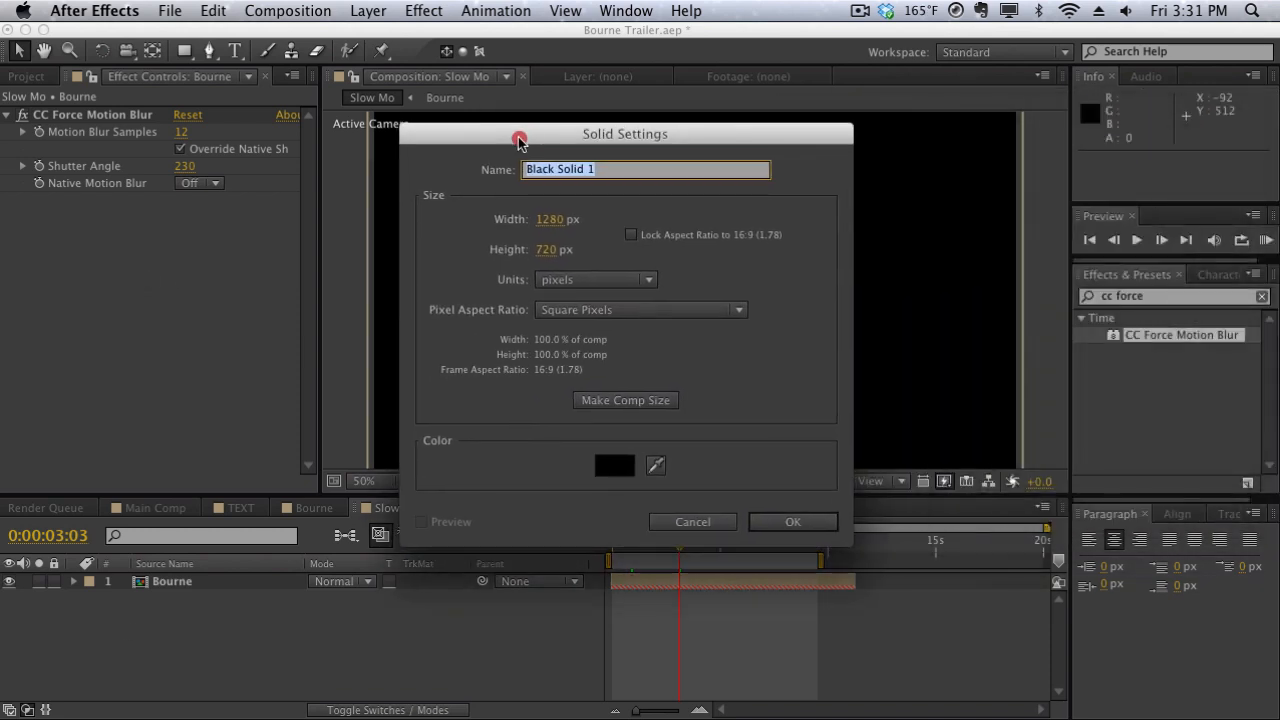
type("BG")
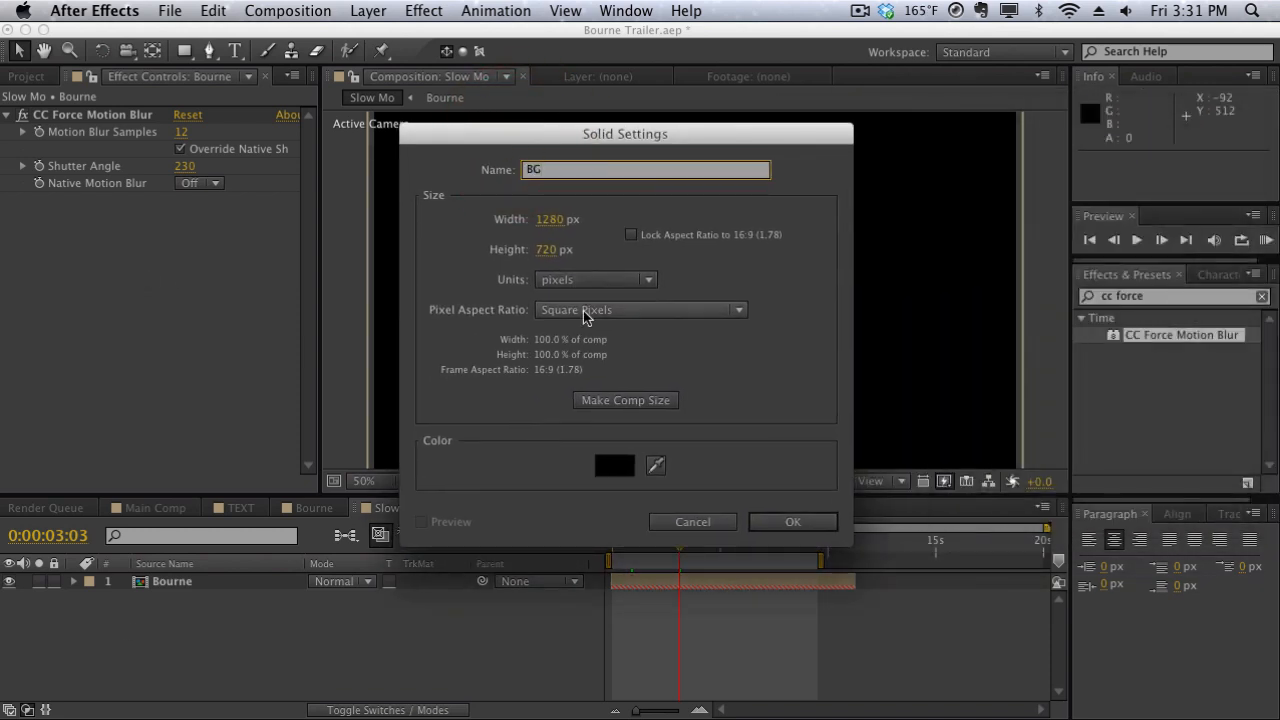
key("Return")
Apply the Ramp effect to the BG layer and set its ramp shape to Radial Ramp
left_click(1250, 298)
left_click_drag(1248, 297, 928, 293)
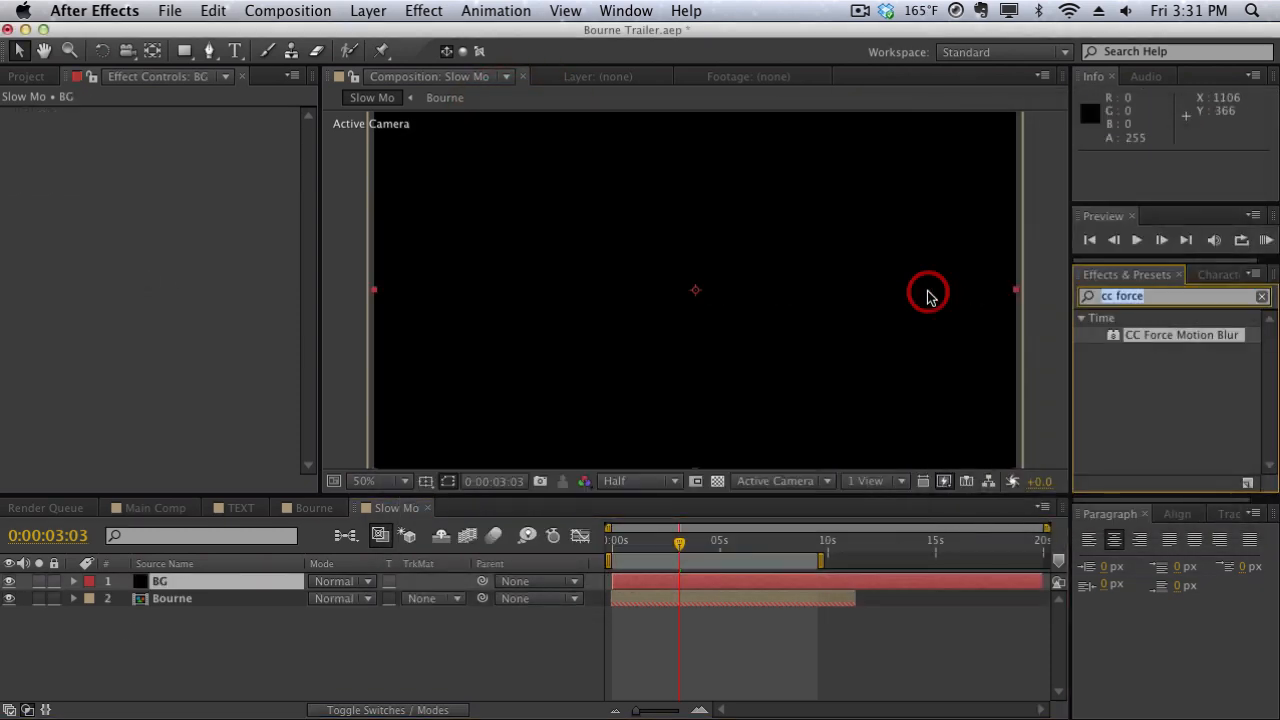
type("ramp")
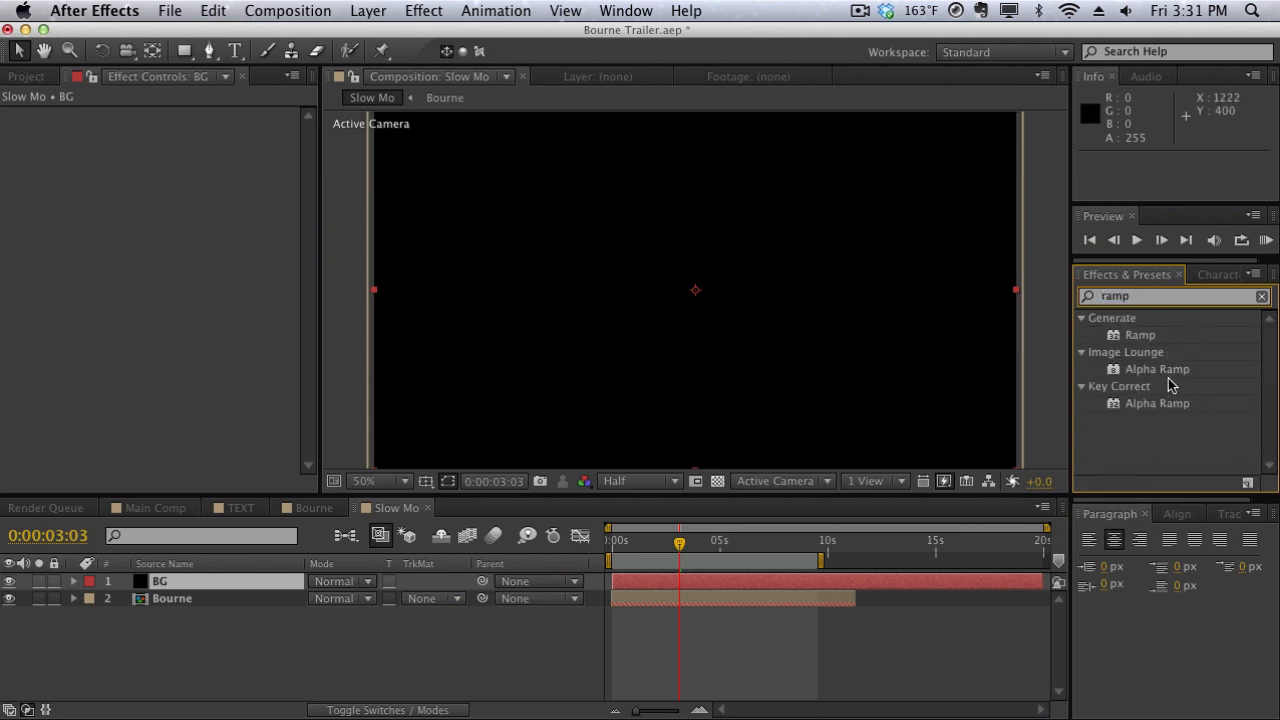
left_click_drag(1149, 342, 248, 587)
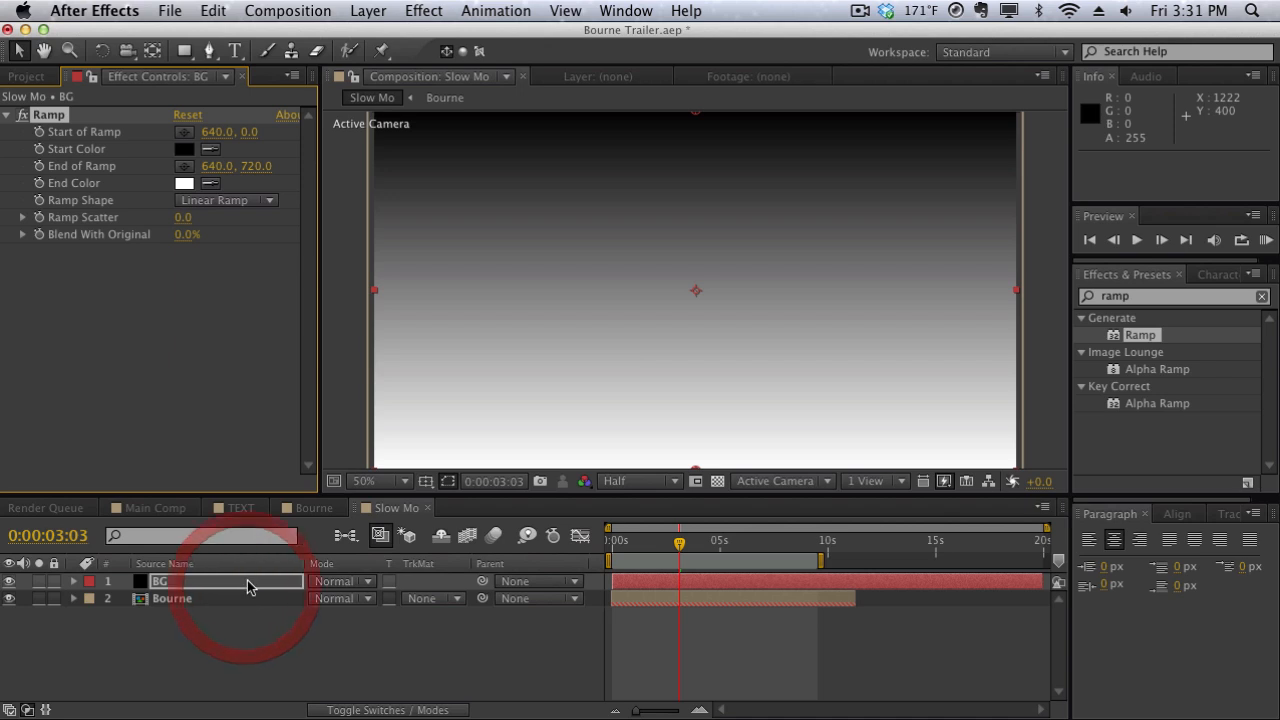
left_click(242, 201)
left_click(243, 238)
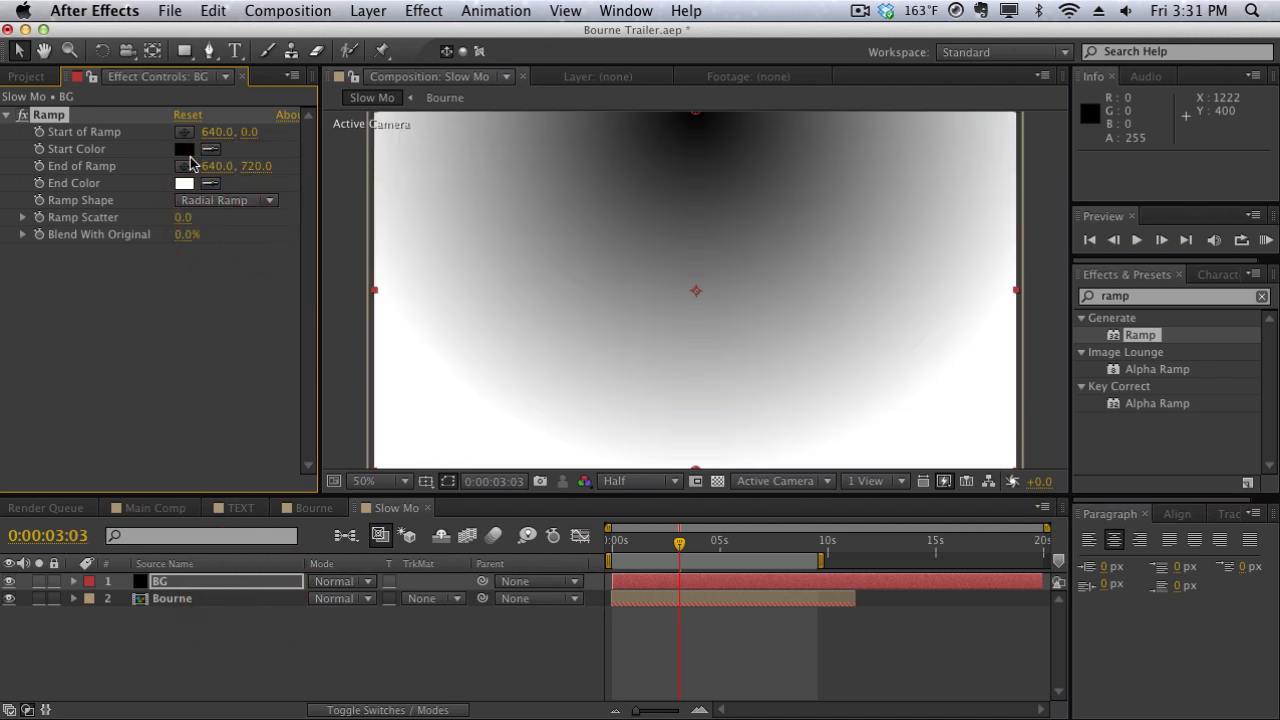
Set the ramp's start color to a muted slate blue and its end color to a very dark blue
left_click(185, 150)
left_click_drag(528, 400, 480, 357)
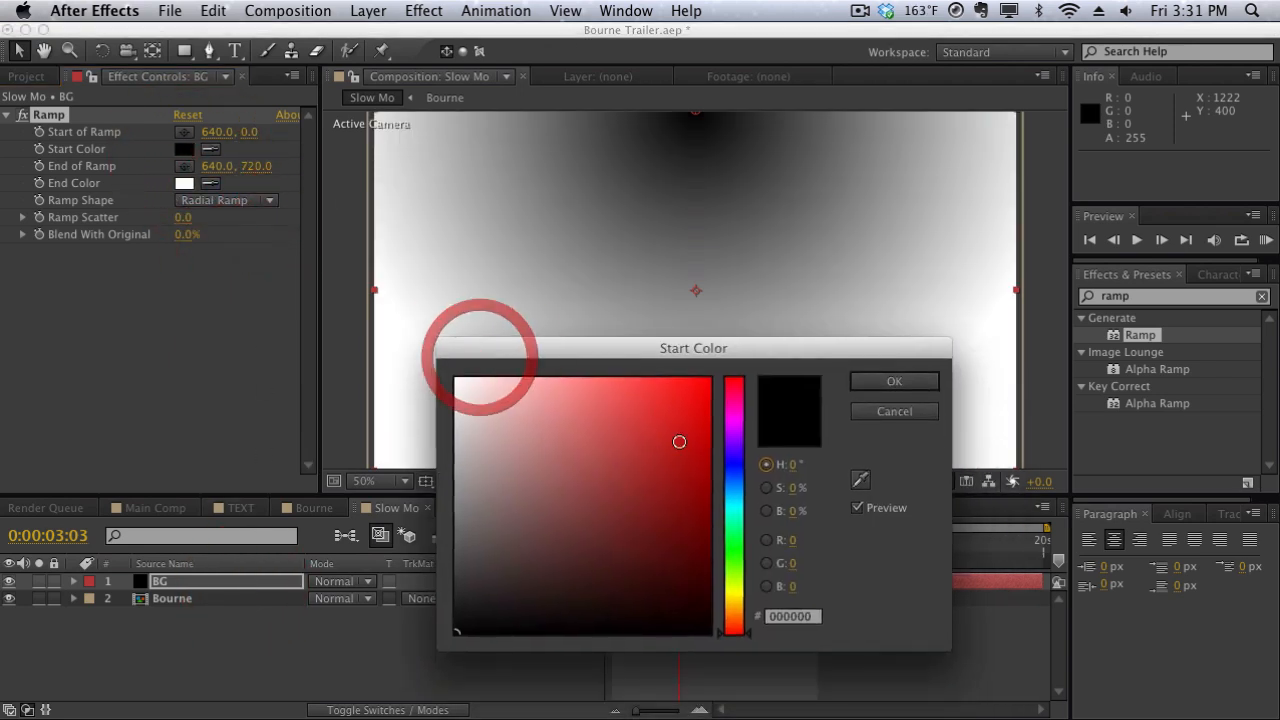
left_click_drag(735, 452, 735, 487)
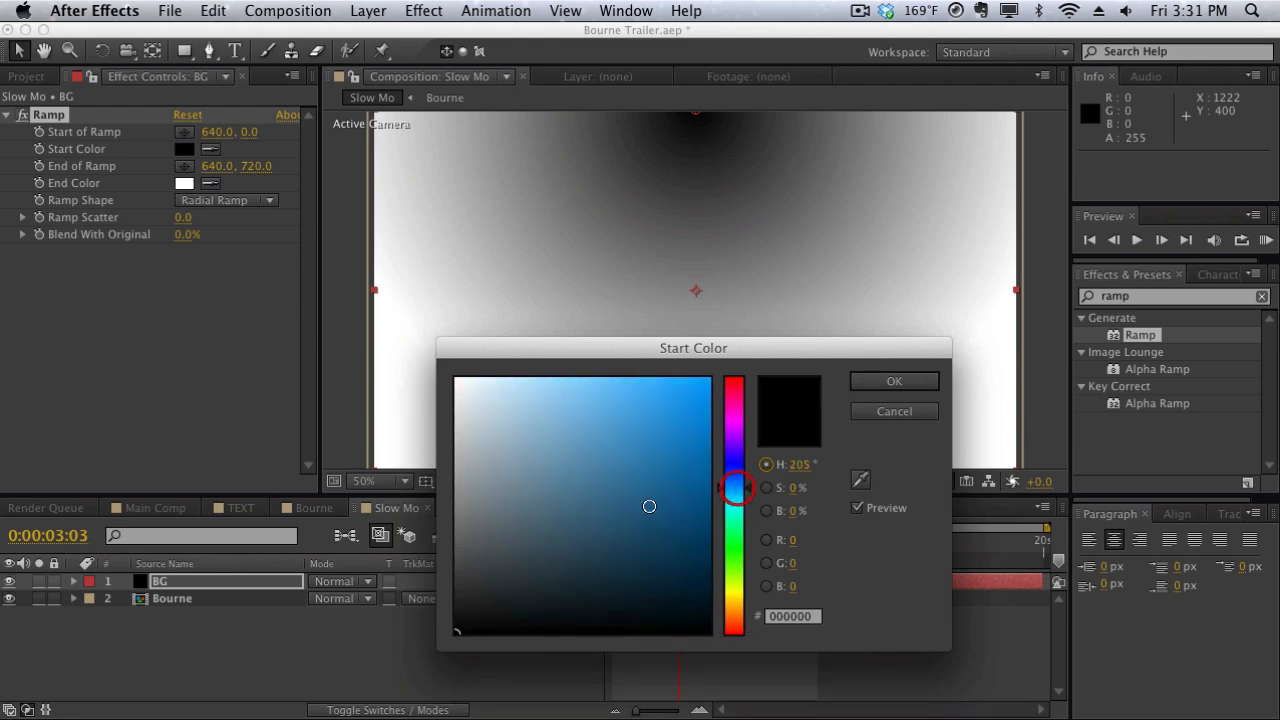
mouse_move(492, 549)
left_mouse_down()
mouse_move(474, 560)
mouse_move(486, 545)
left_mouse_up()
key("Return")
left_click(183, 184)
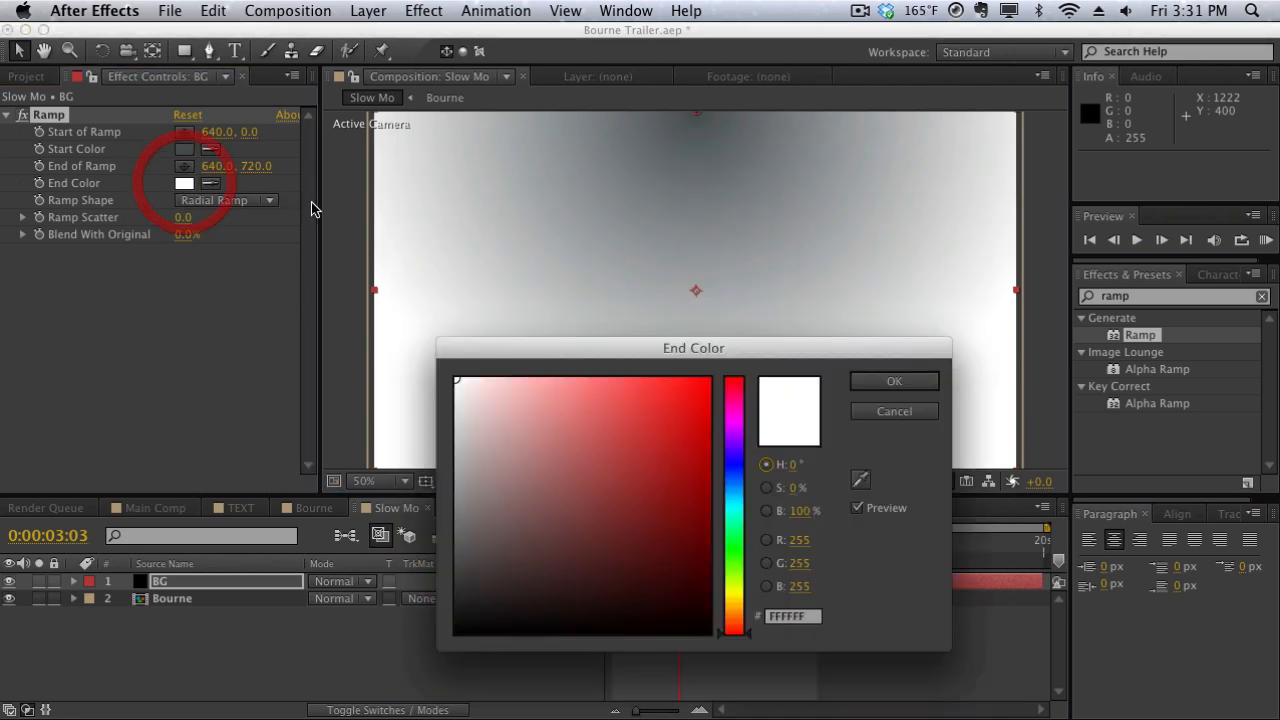
left_click_drag(752, 524, 737, 491)
mouse_move(549, 578)
left_mouse_down()
mouse_move(564, 591)
mouse_move(554, 583)
left_mouse_up()
key("Return")
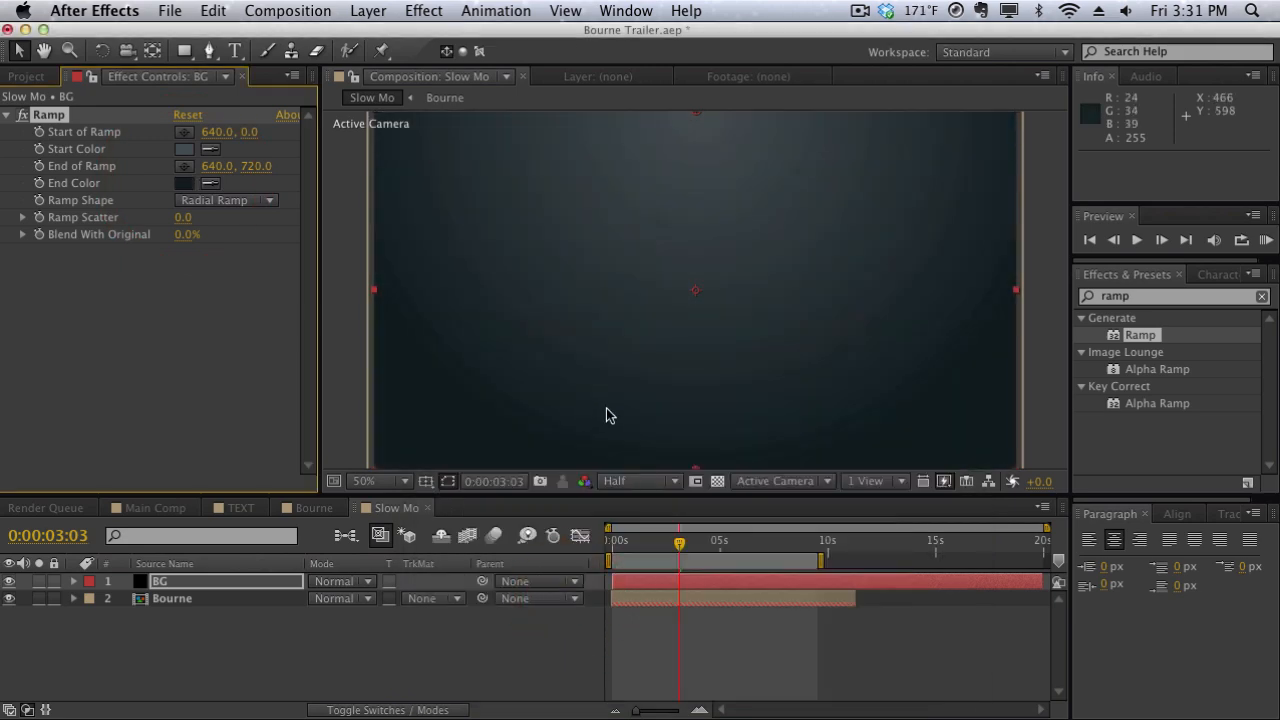
Set the ramp's start point to 640, 355 and its end point to 640, 1298, then check the background gradient
left_click_drag(254, 133, 614, 126)
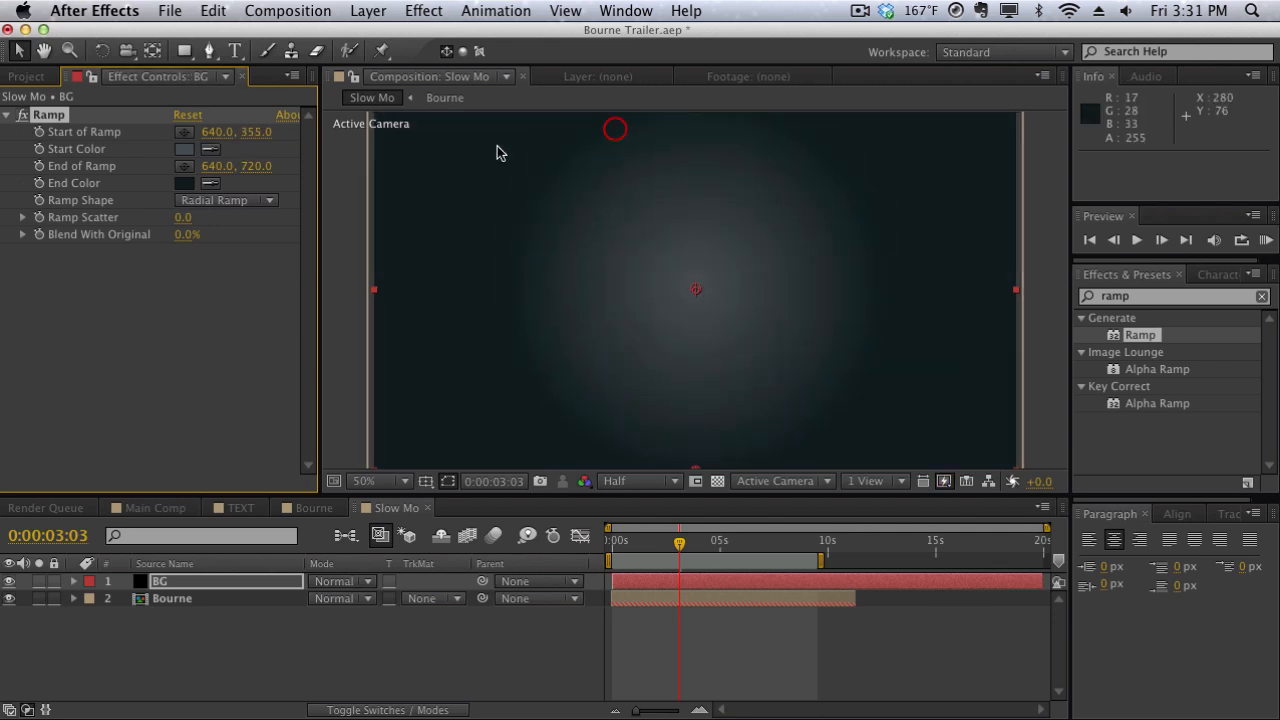
left_click_drag(258, 170, 920, 107)
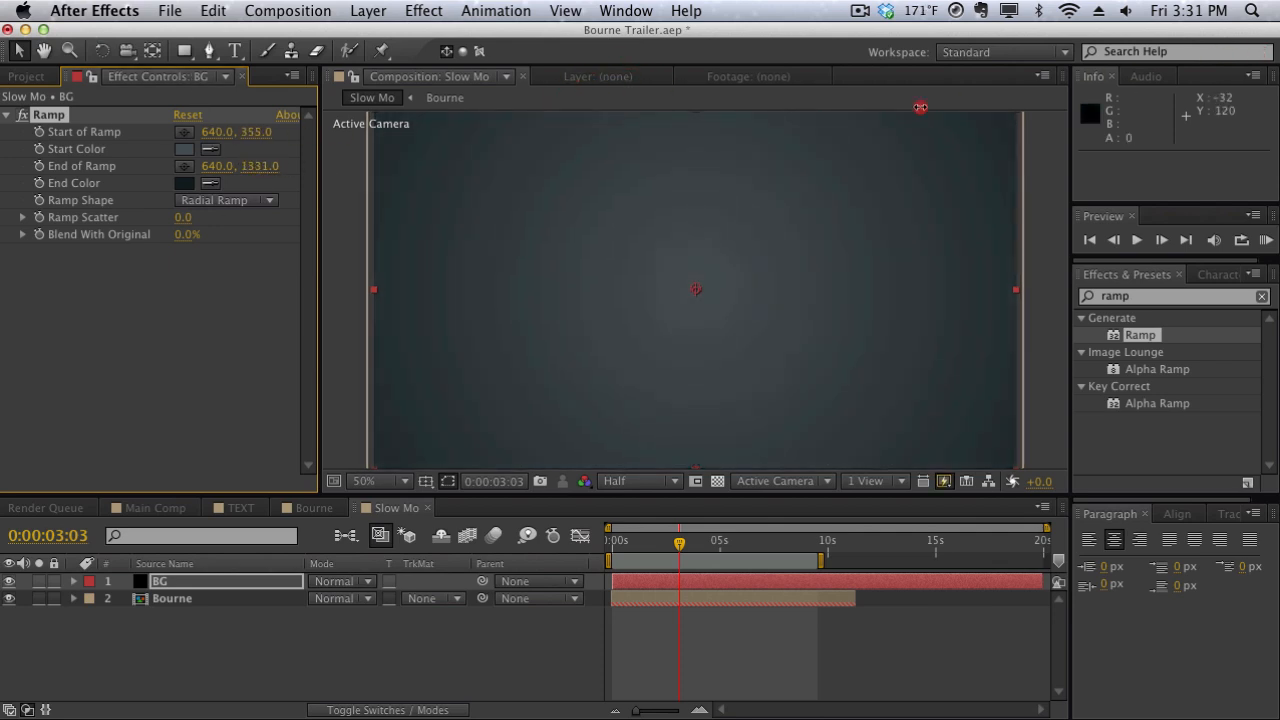
scroll(862, 250, "down", 2)
scroll(864, 259, "up", 1)
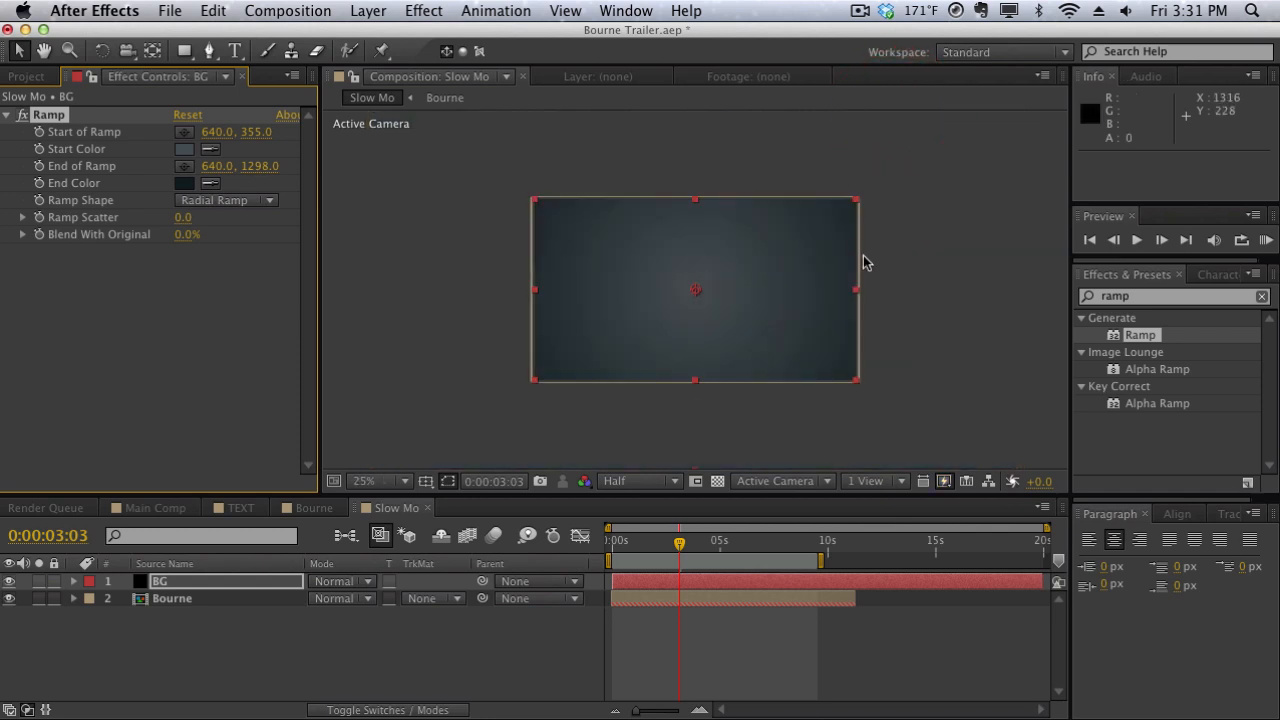
scroll(866, 264, "up", 1)
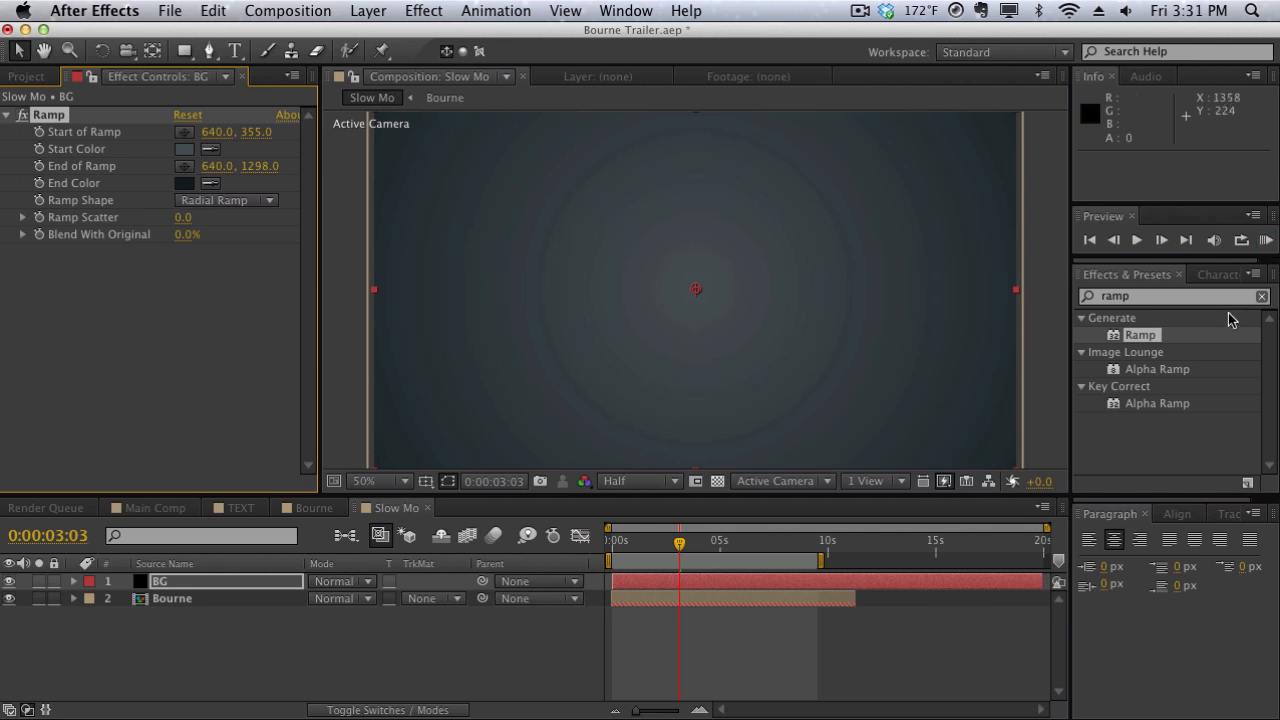
left_click_drag(1227, 295, 885, 278)
type("noise")
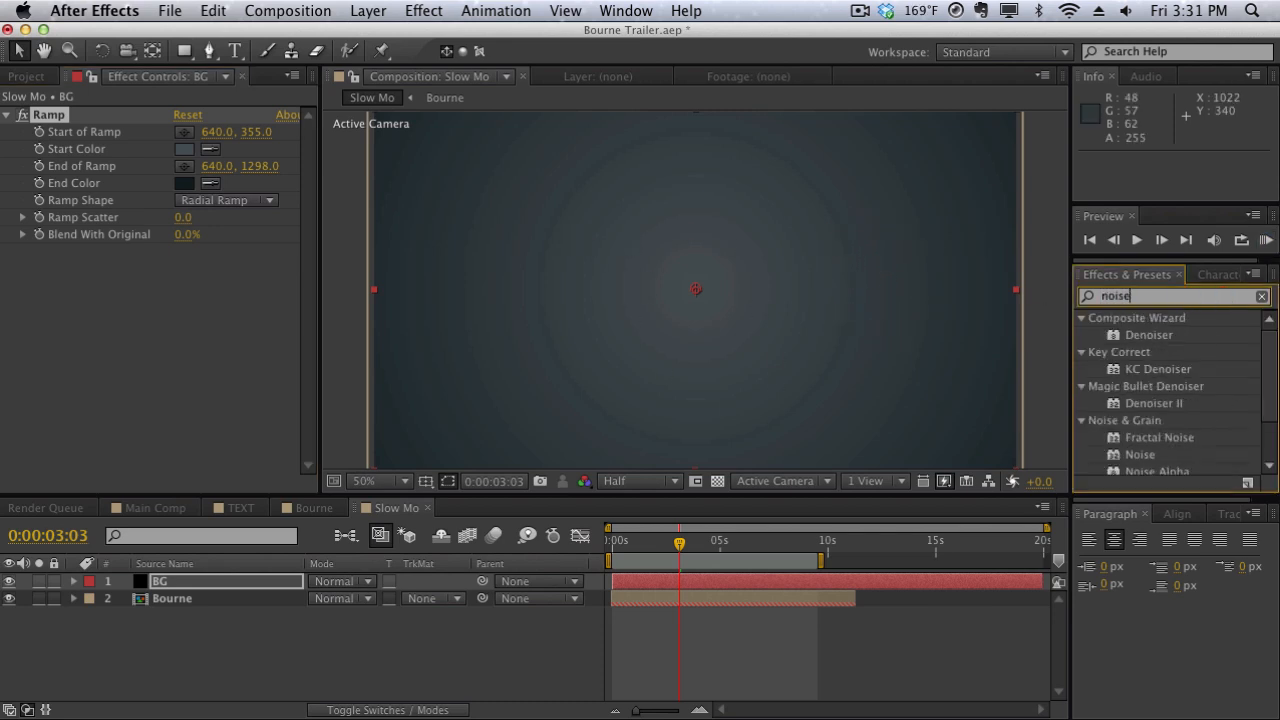
scroll(1126, 394, "down", 3)
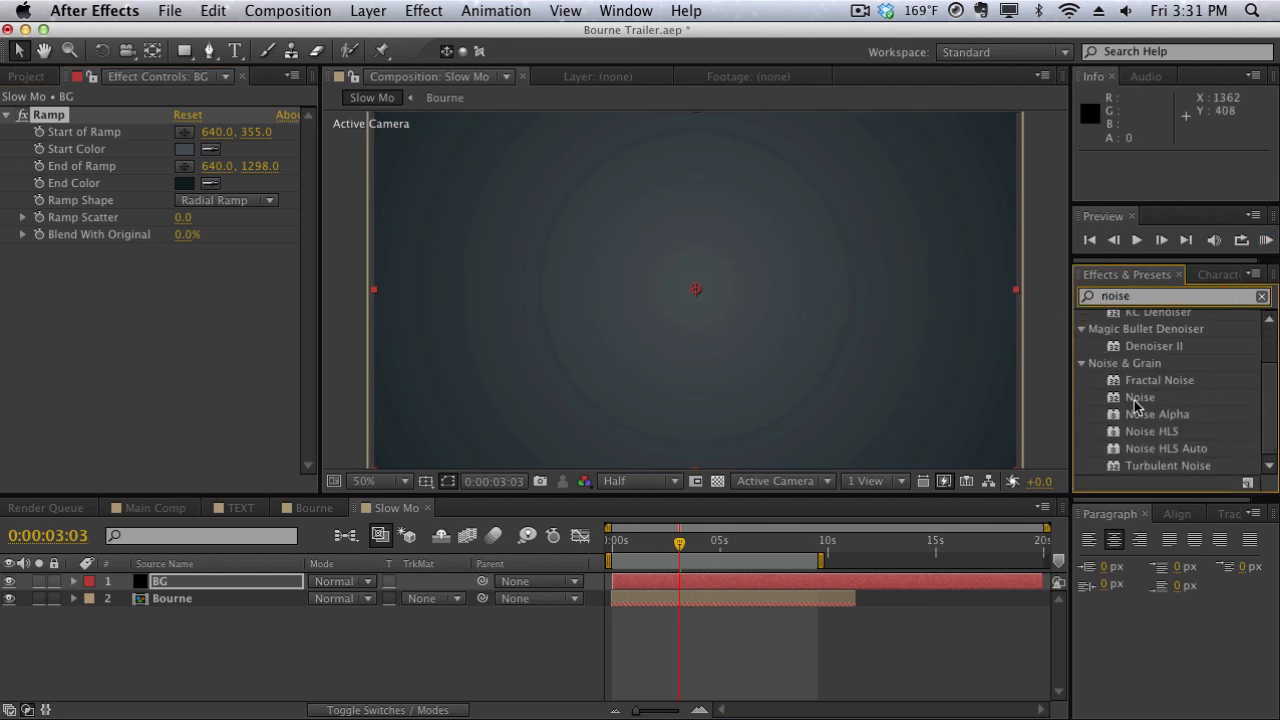
scroll(1158, 399, "up", 3)
Apply the Add Grain effect to the BG layer and set its viewing mode to Final Output
left_click_drag(1150, 296, 915, 287)
type("grain")
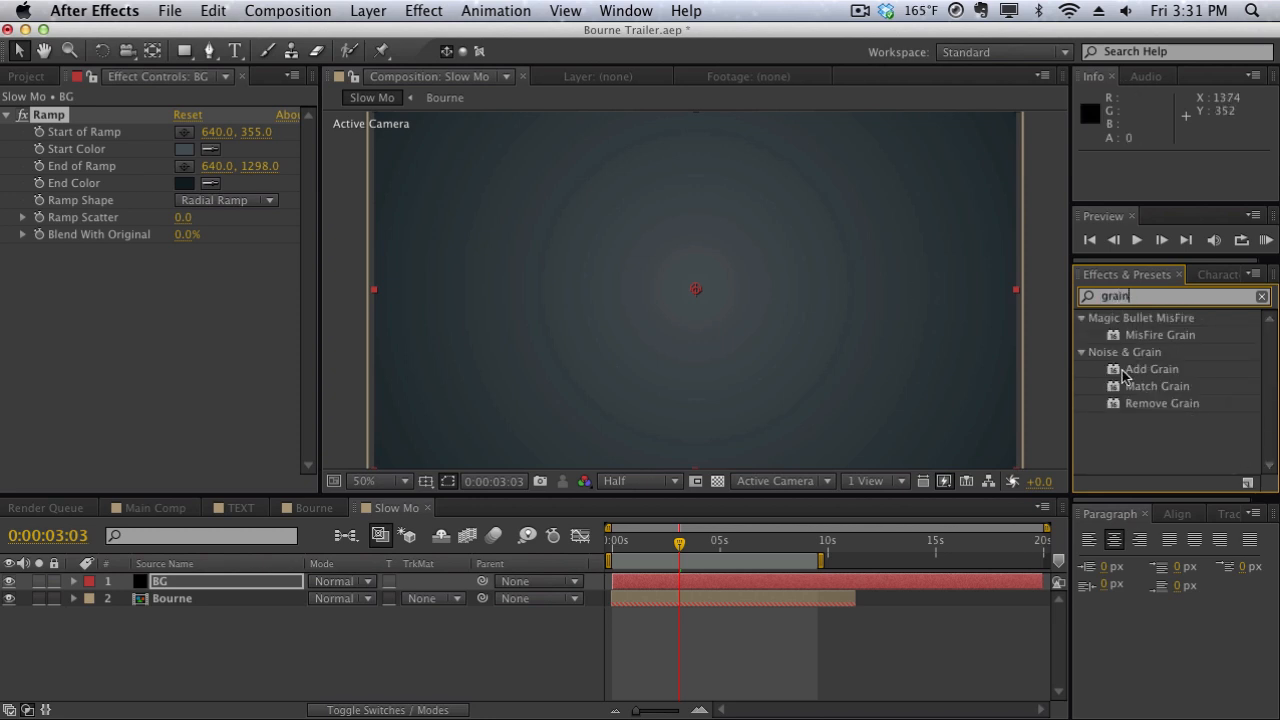
left_click_drag(1123, 375, 105, 340)
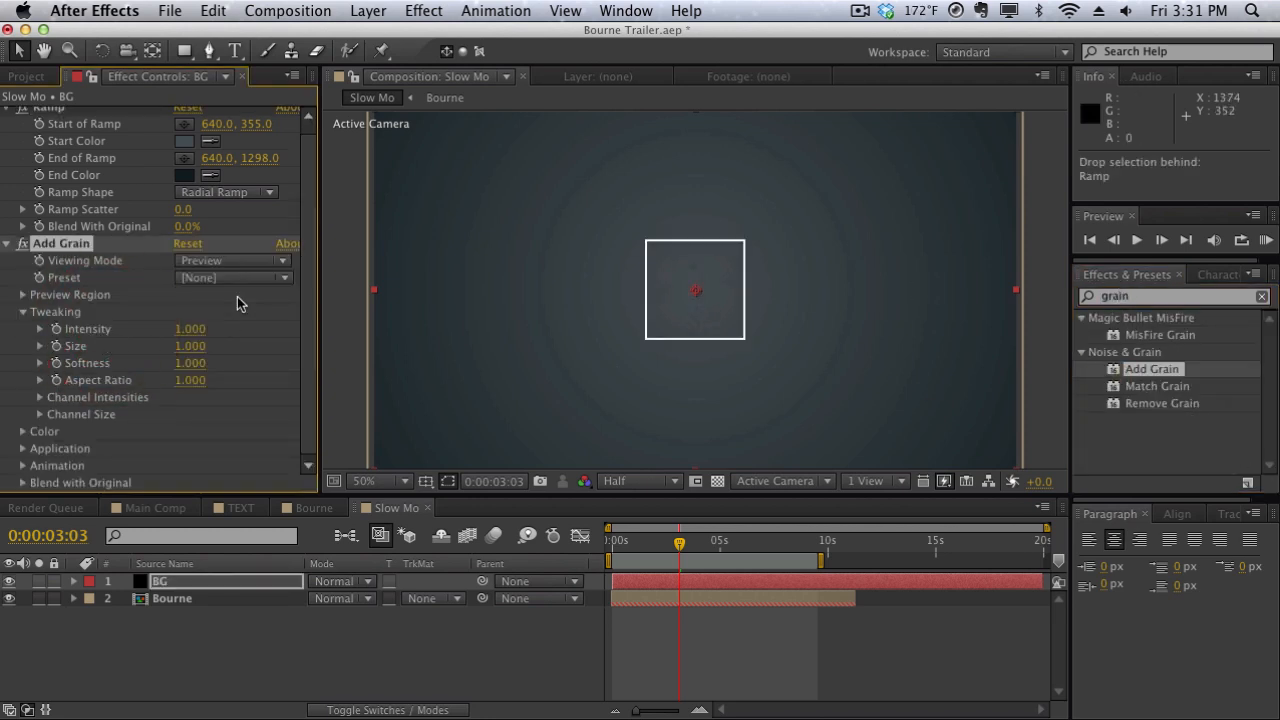
left_click(229, 265)
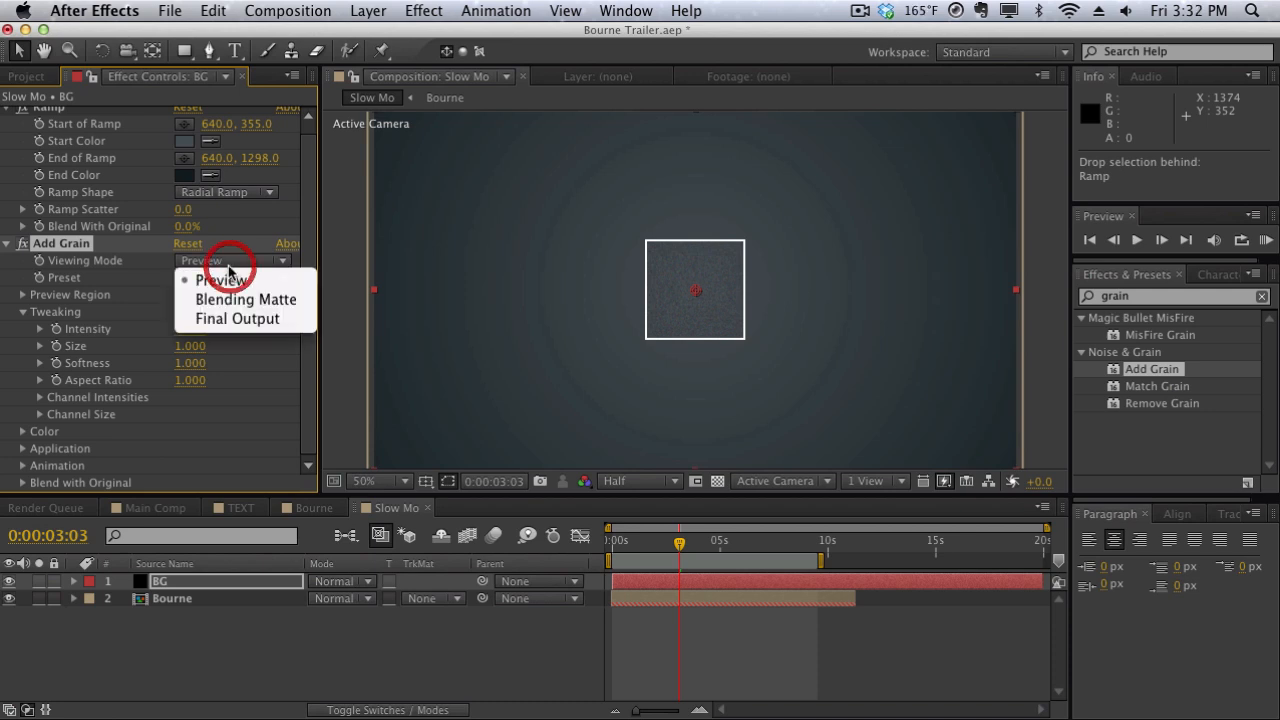
left_click(232, 317)
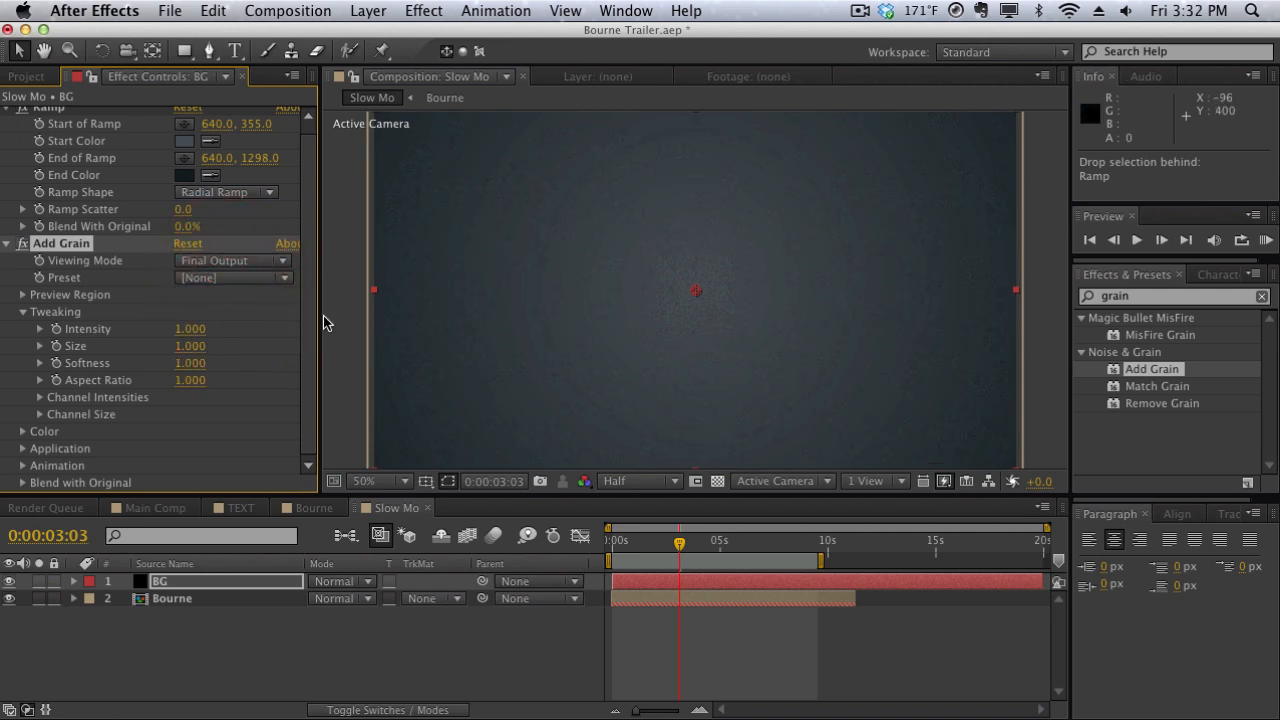
Set the Add Grain intensity to 0.25 and check the whole background
left_click(190, 329)
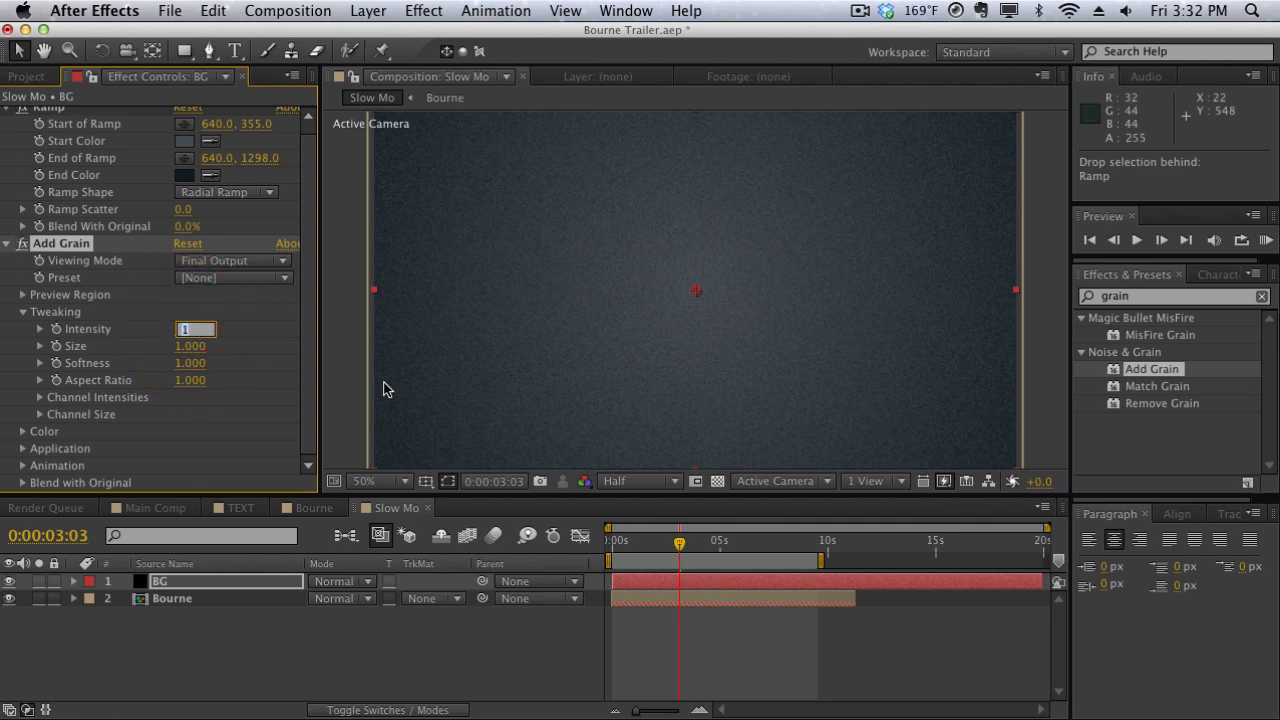
type(".25")
key("Return")
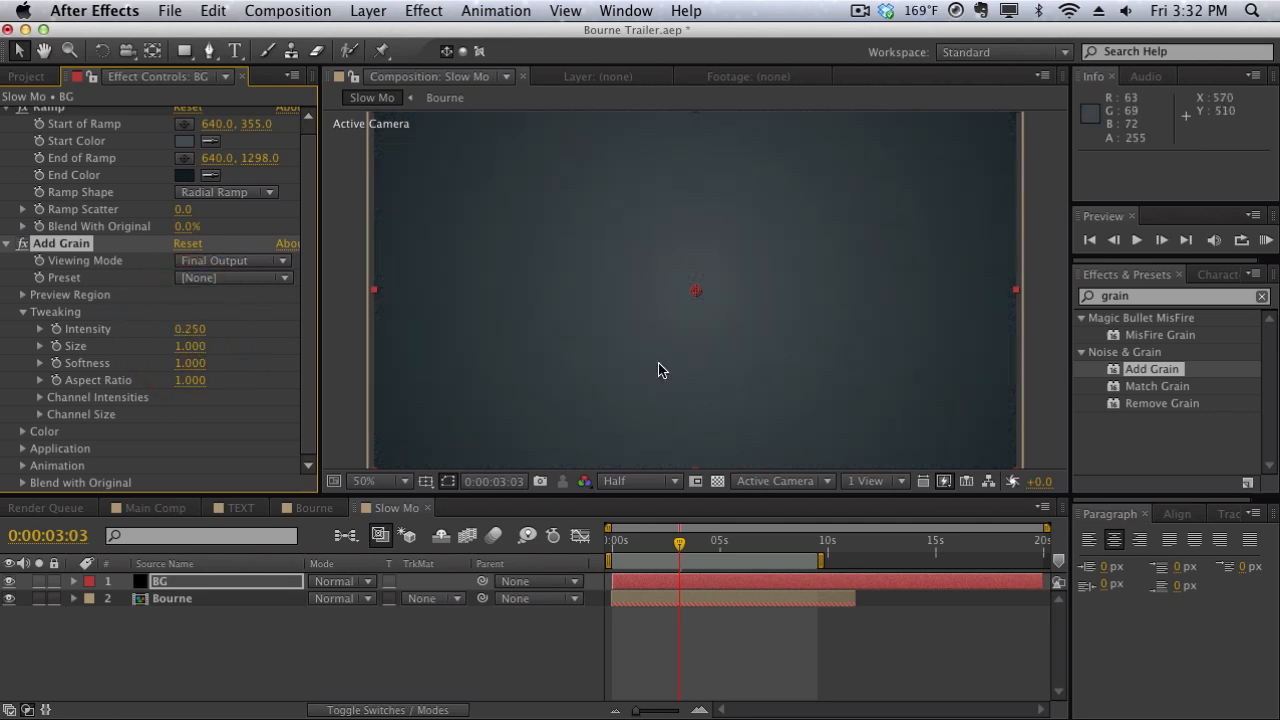
key("comma")
key("comma")
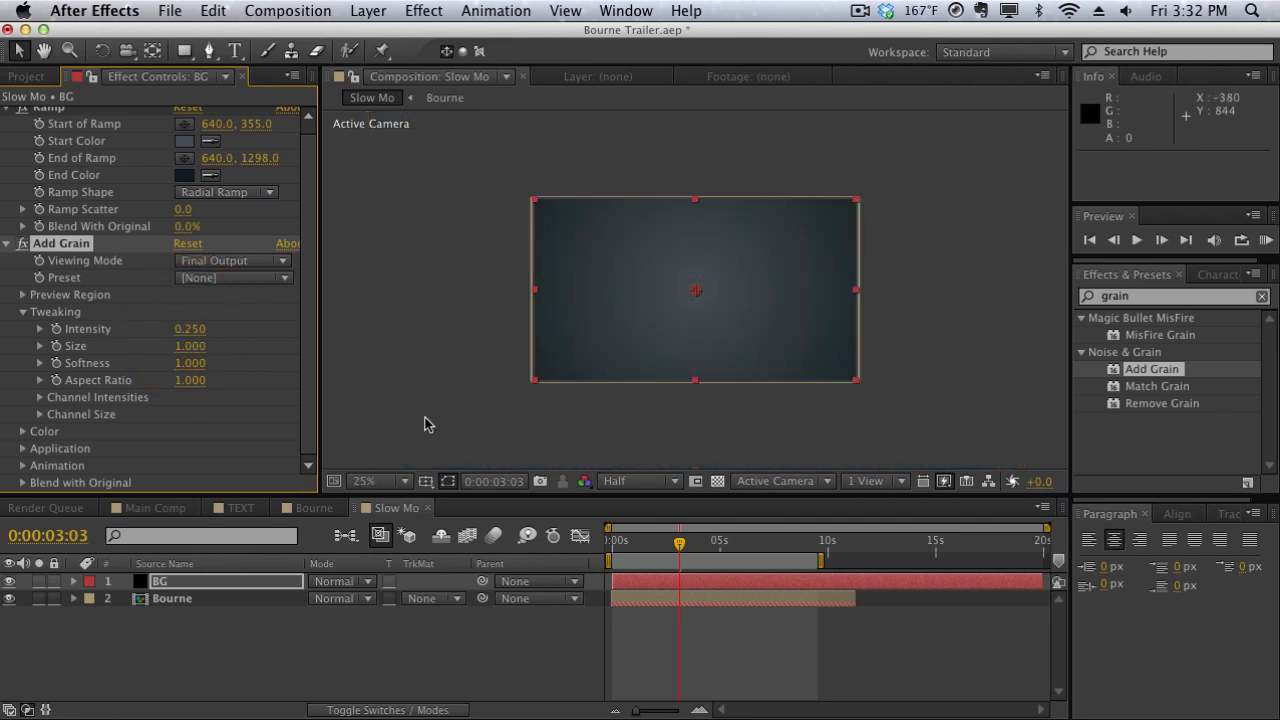
Move the BG layer below the Bourne layer and check the title against the background
left_click_drag(268, 581, 266, 602)
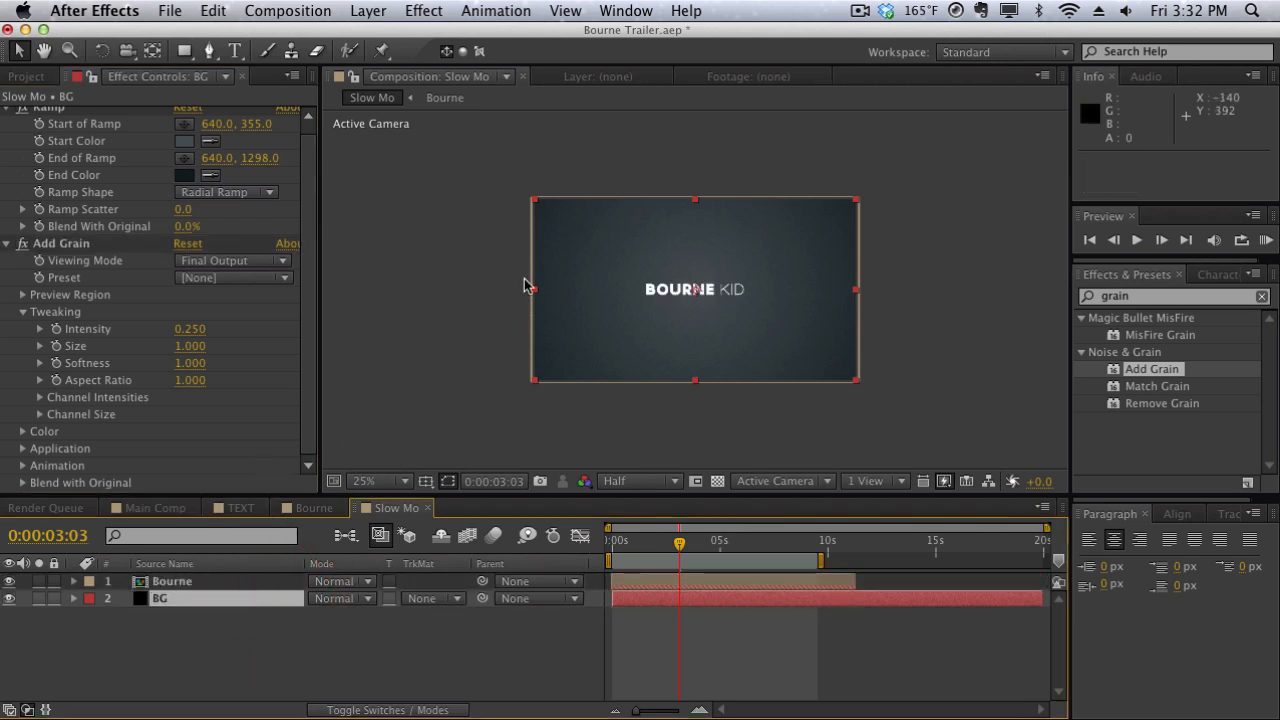
key("period")
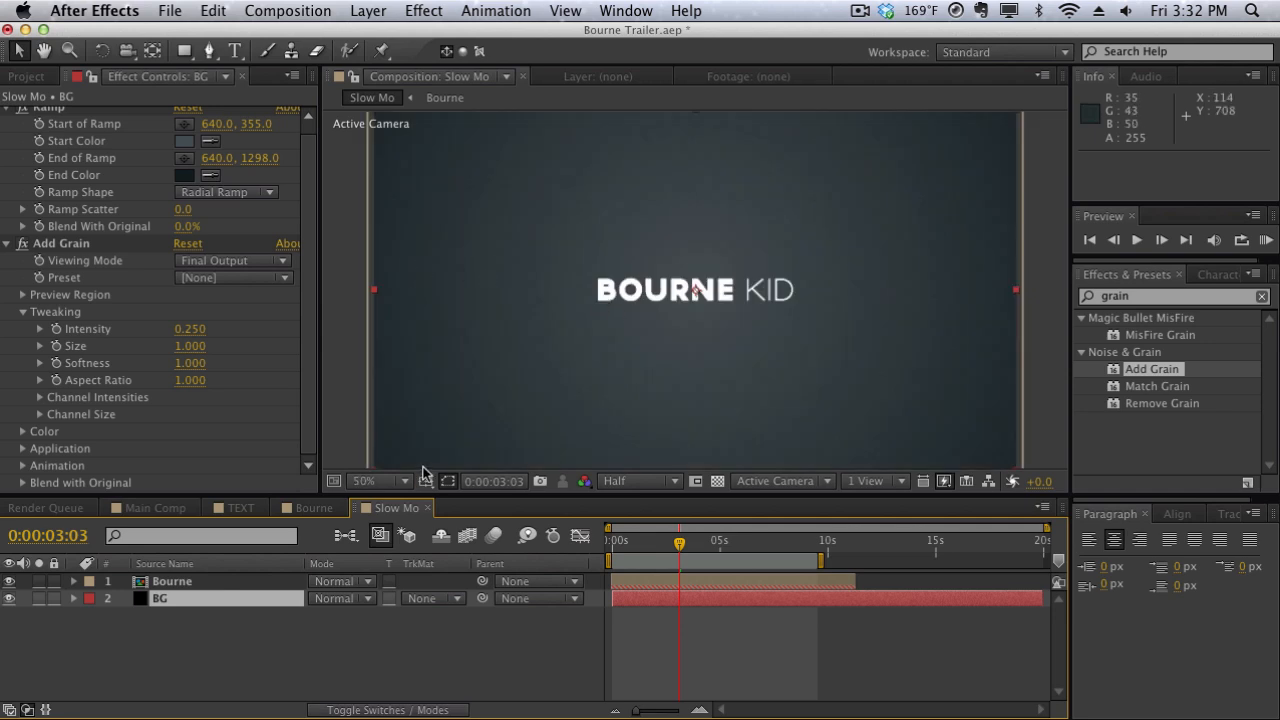
key("comma")
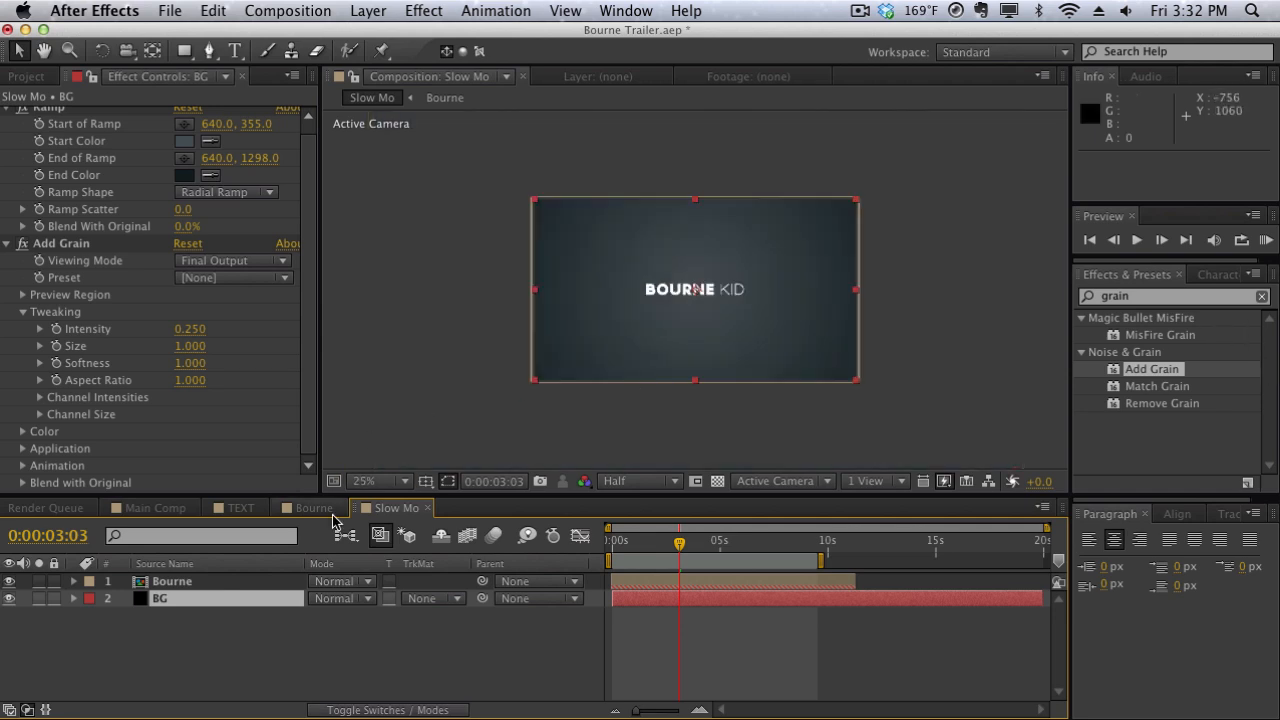
Add a black 1280 x 720 solid named Flare to the Slow Mo composition
left_click(322, 645)
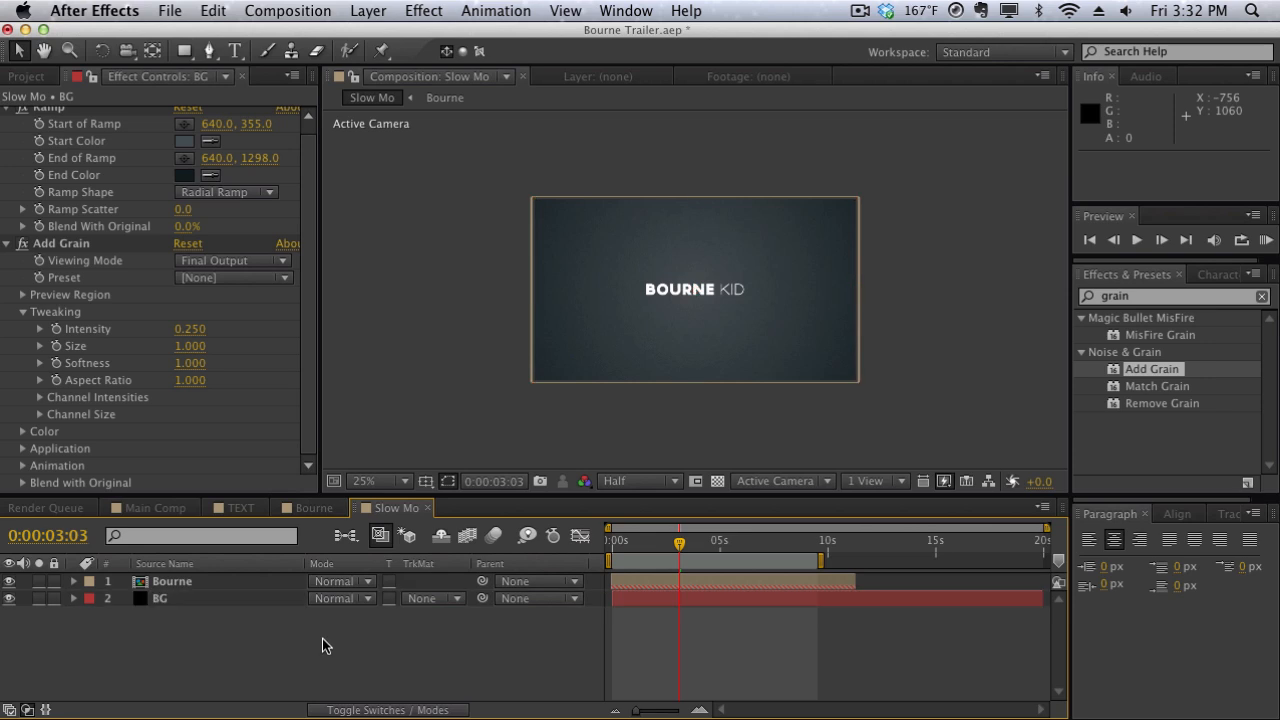
key("super+y")
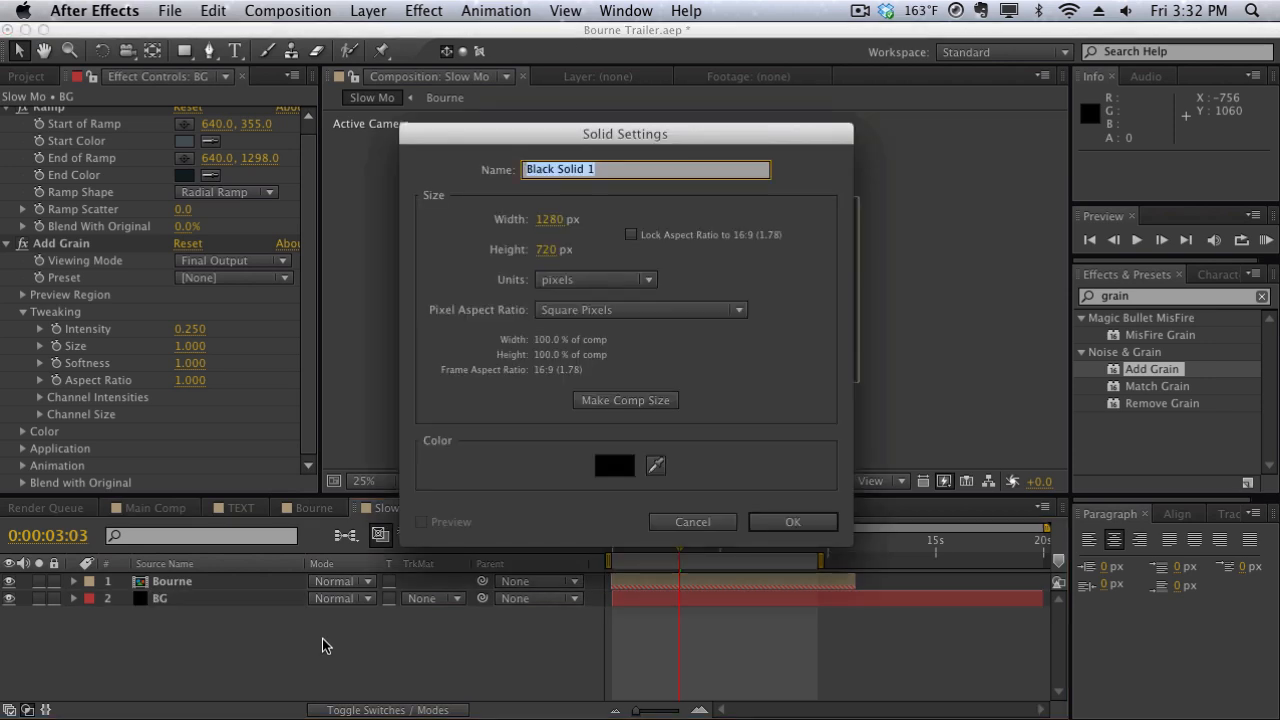
type("Glare")
key("Return")
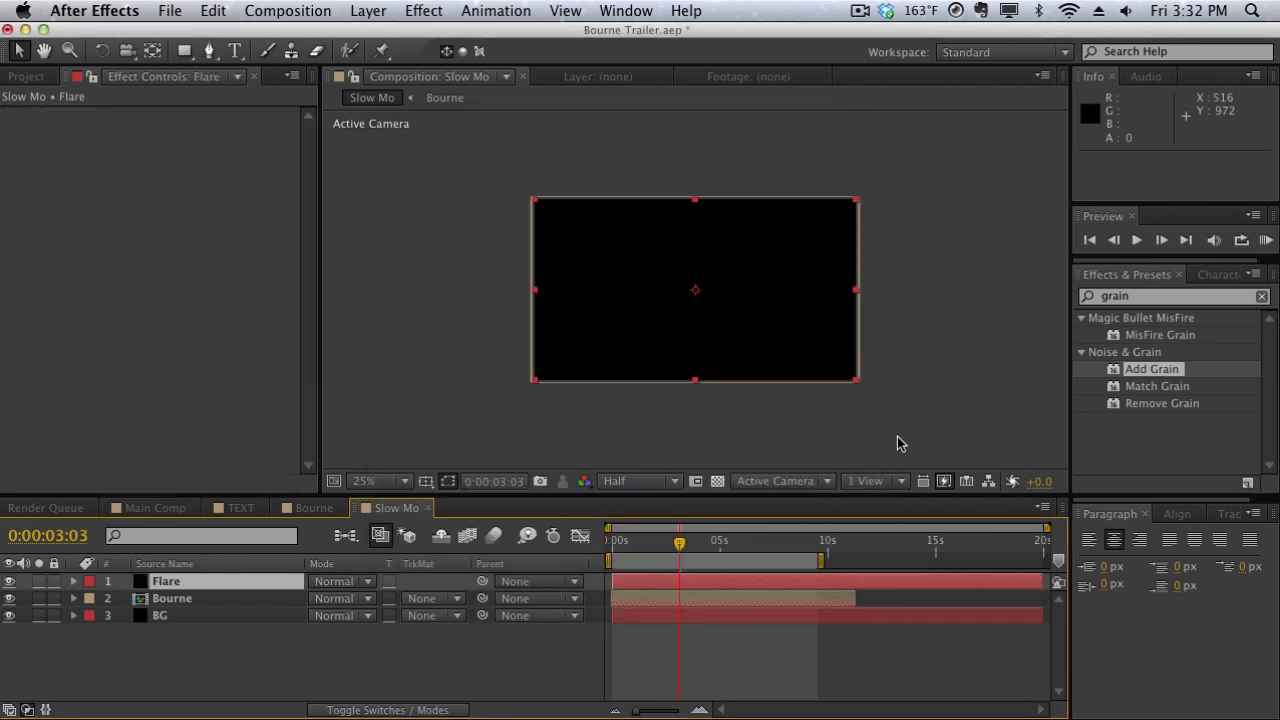
Find the Optical Flares effect and apply it to the Flare layer
double_click(1210, 298)
type("optical")
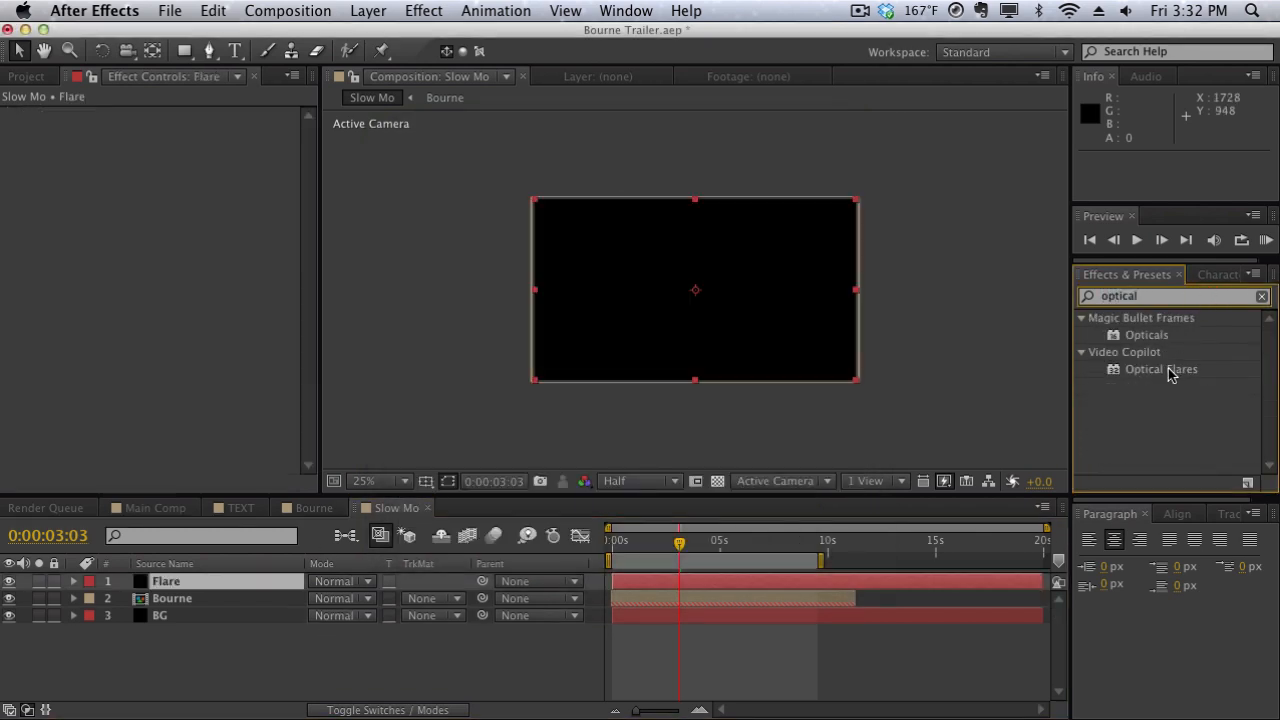
left_click_drag(1172, 374, 686, 309)
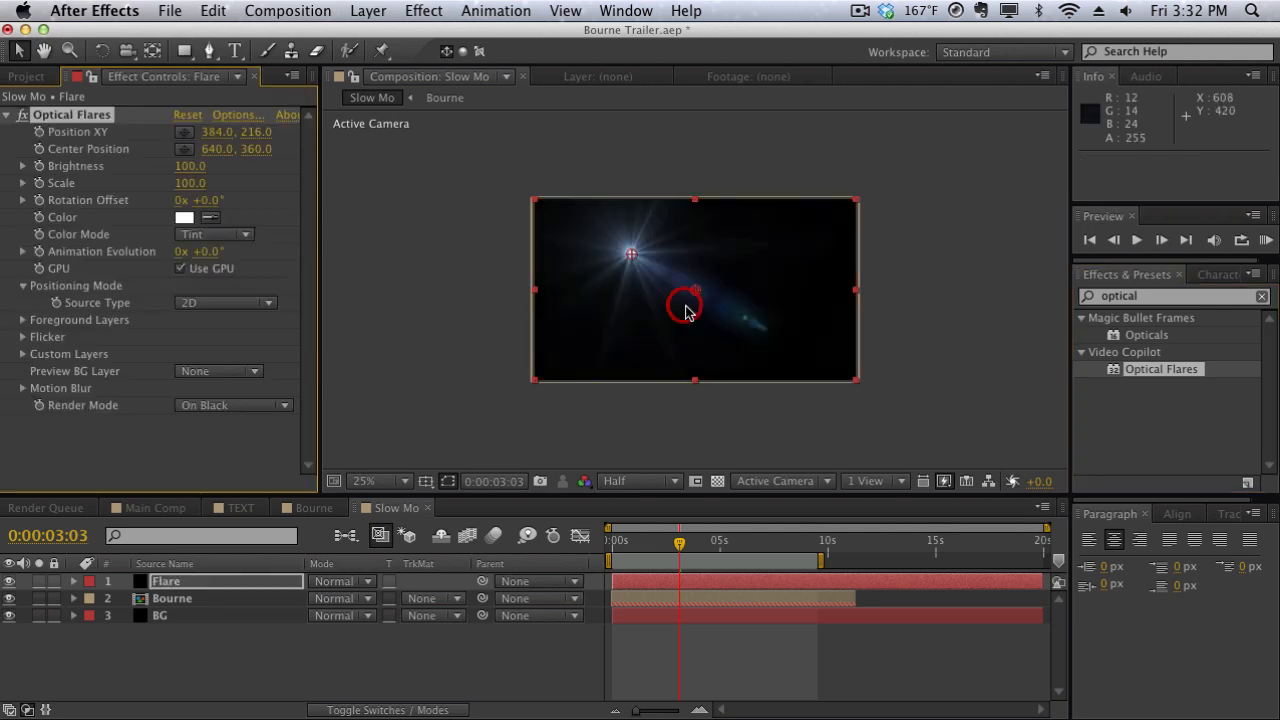
Load the Aura preset from Pro Presets 2 in the Optical Flares options
left_click(228, 116)
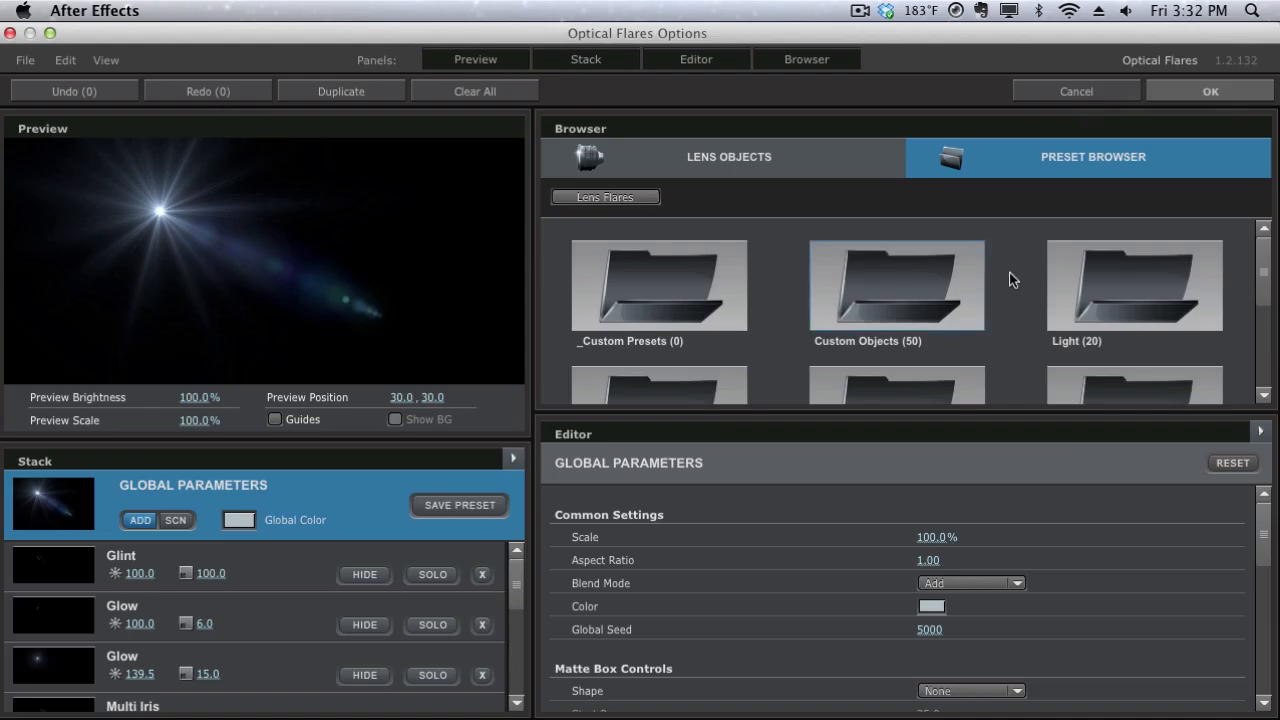
scroll(1000, 300, "down", 5)
left_click(697, 335)
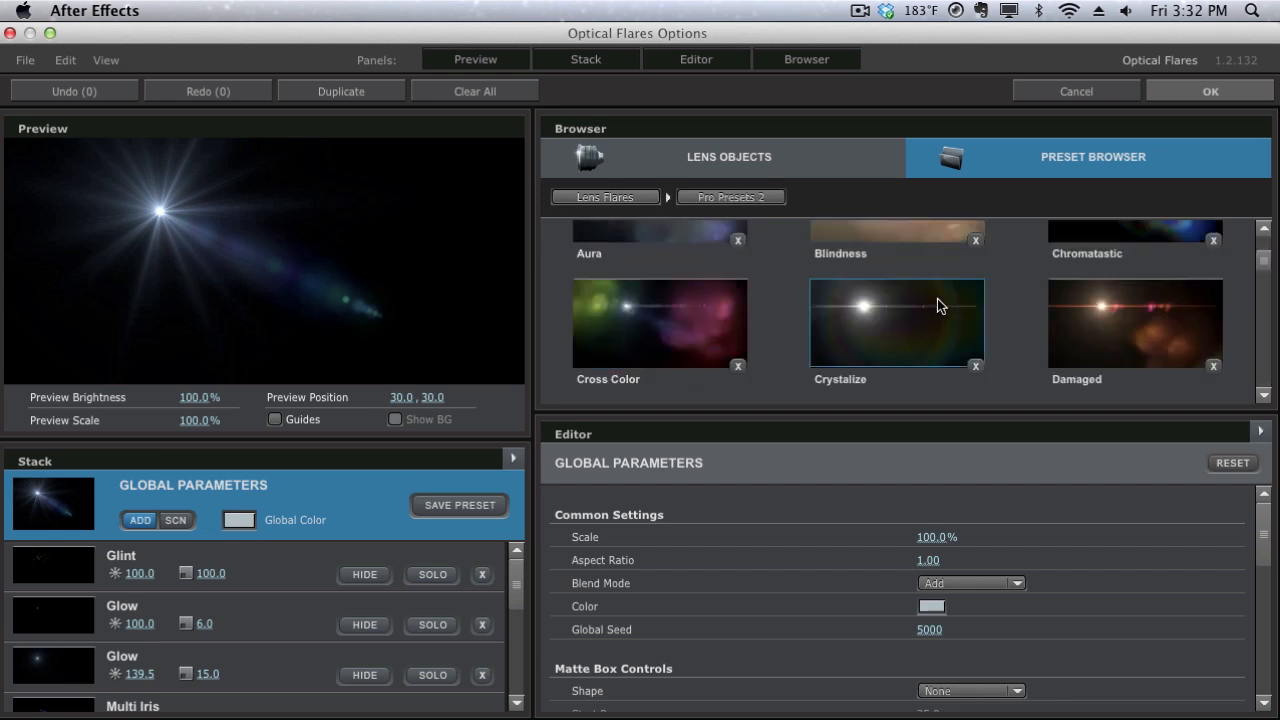
scroll(925, 349, "up", 2)
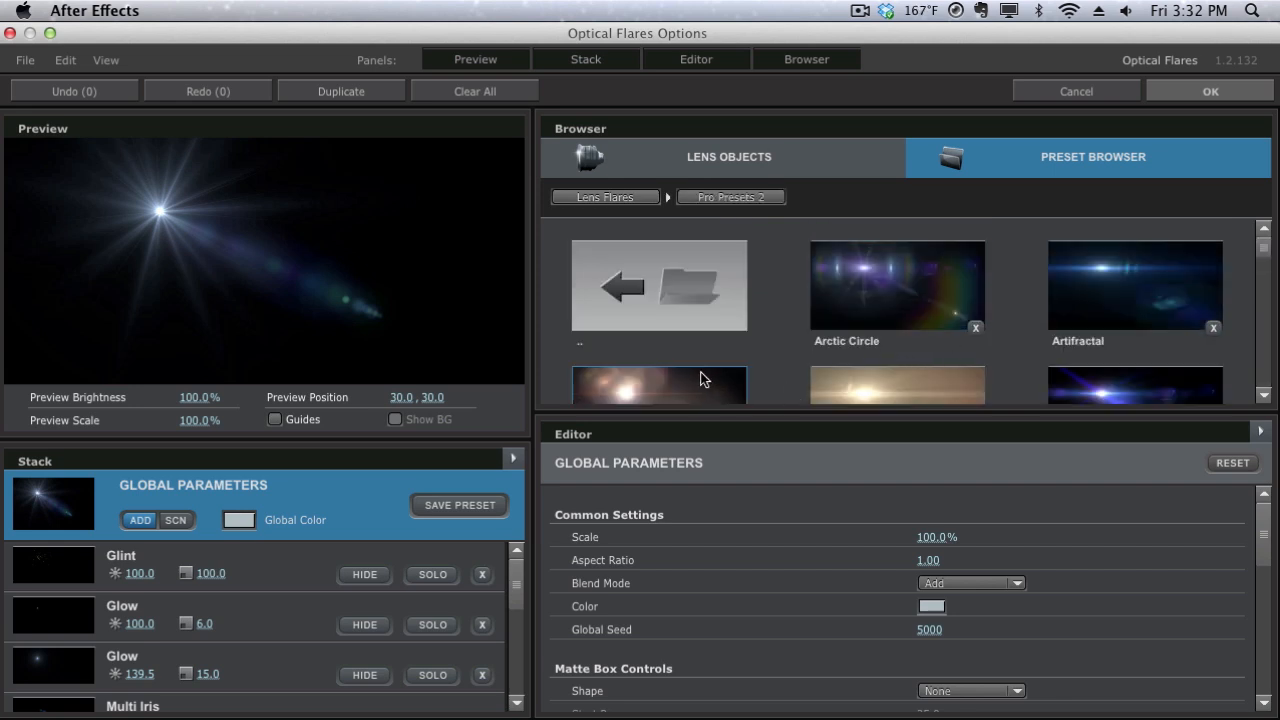
scroll(703, 378, "down", 3)
left_click(668, 293)
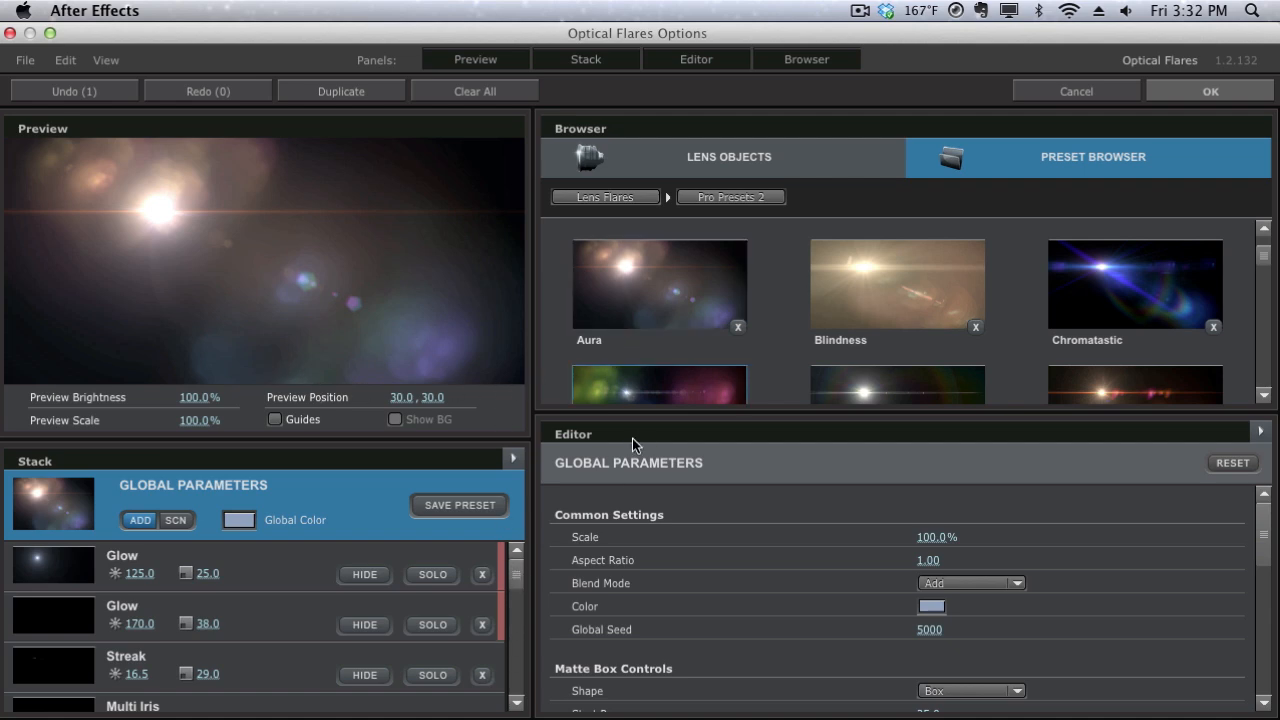
Hide the two Multi Iris elements of size 25.0, with brightness 100.0 and 235.0, in the Aura flare's stack
left_click_drag(513, 571, 515, 657)
left_click(366, 658)
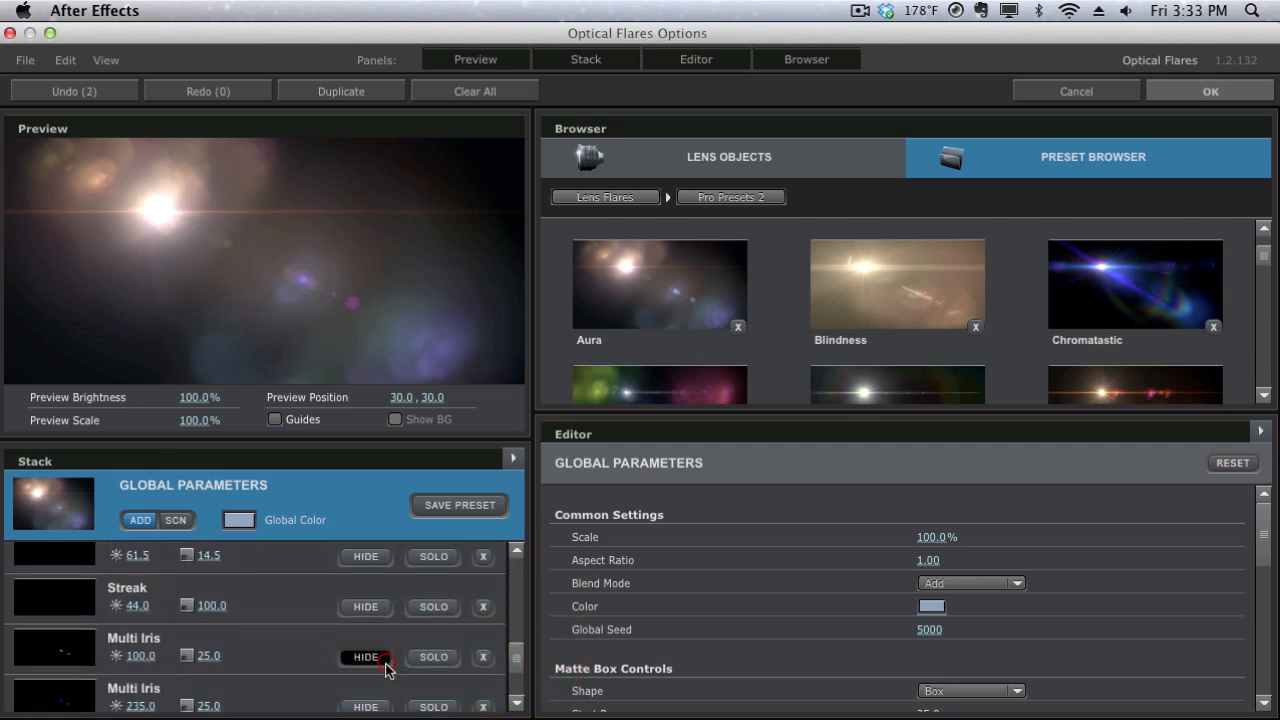
left_click(366, 706)
scroll(388, 620, "up", 2)
scroll(388, 620, "up", 5)
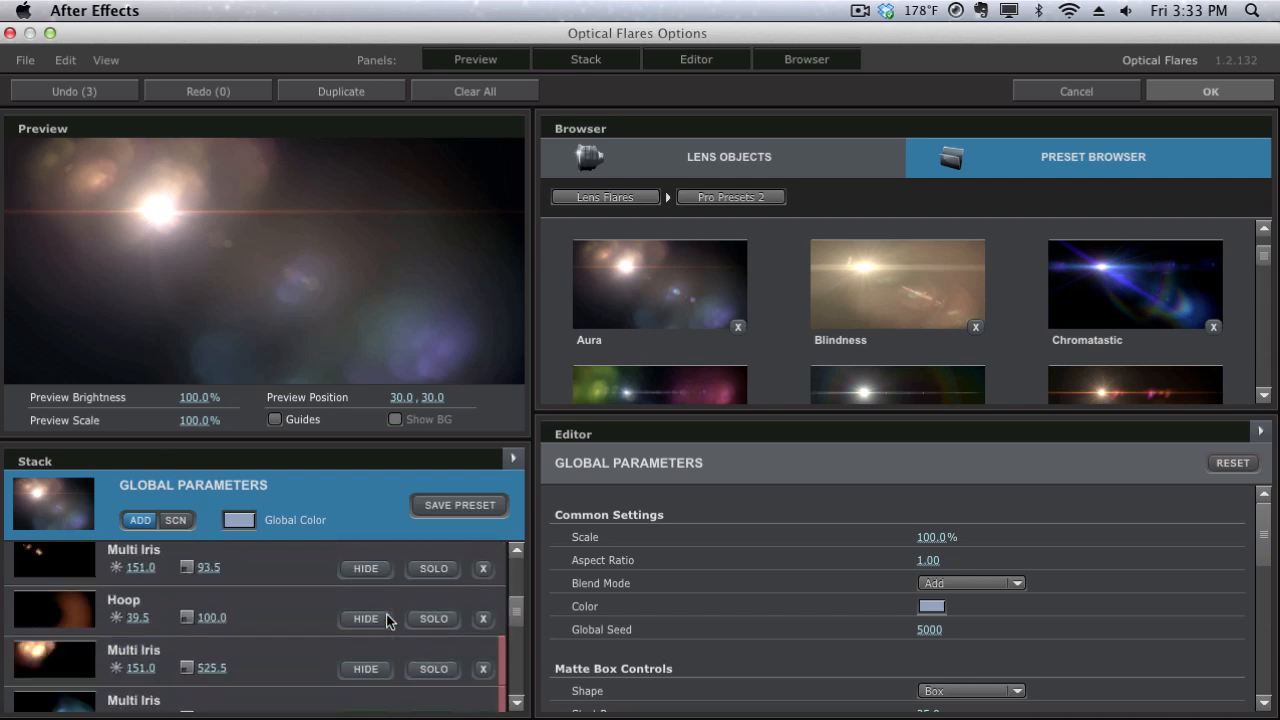
Hide two more Multi Iris elements, including the one with brightness 44.0 and size 25.0, and accept the flare options
left_click(386, 654)
scroll(386, 650, "up", 3)
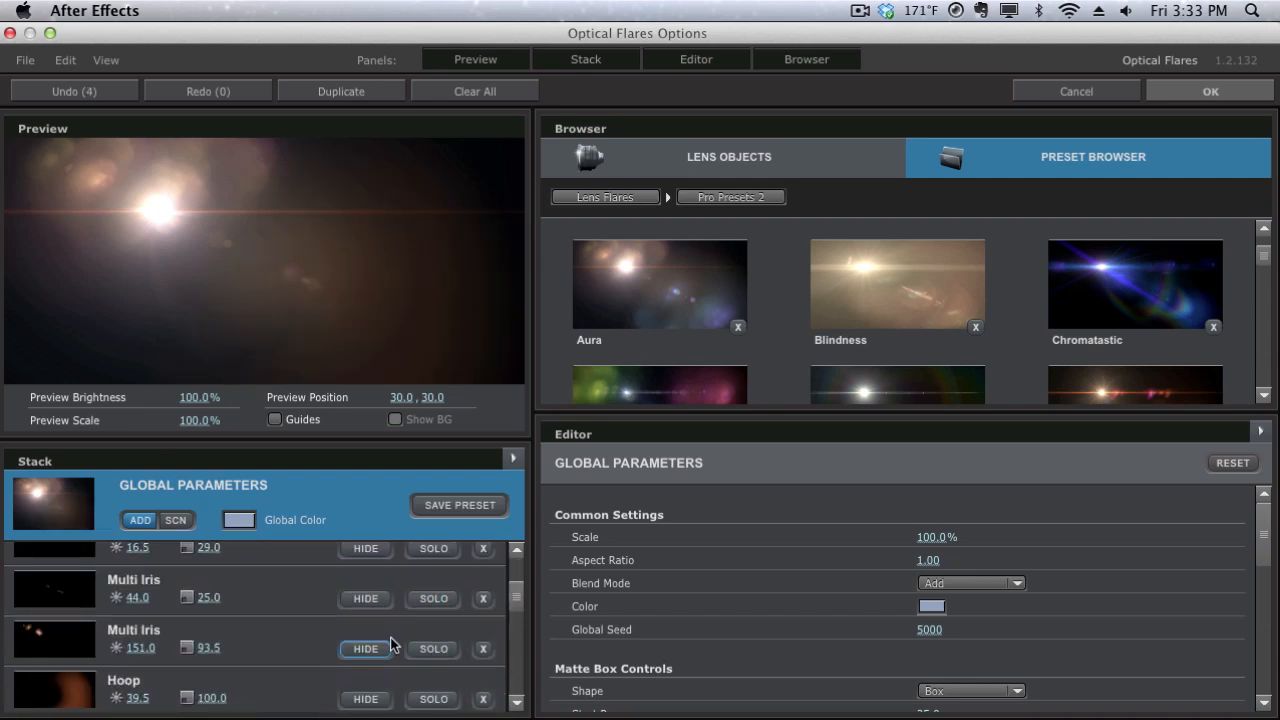
left_click(386, 600)
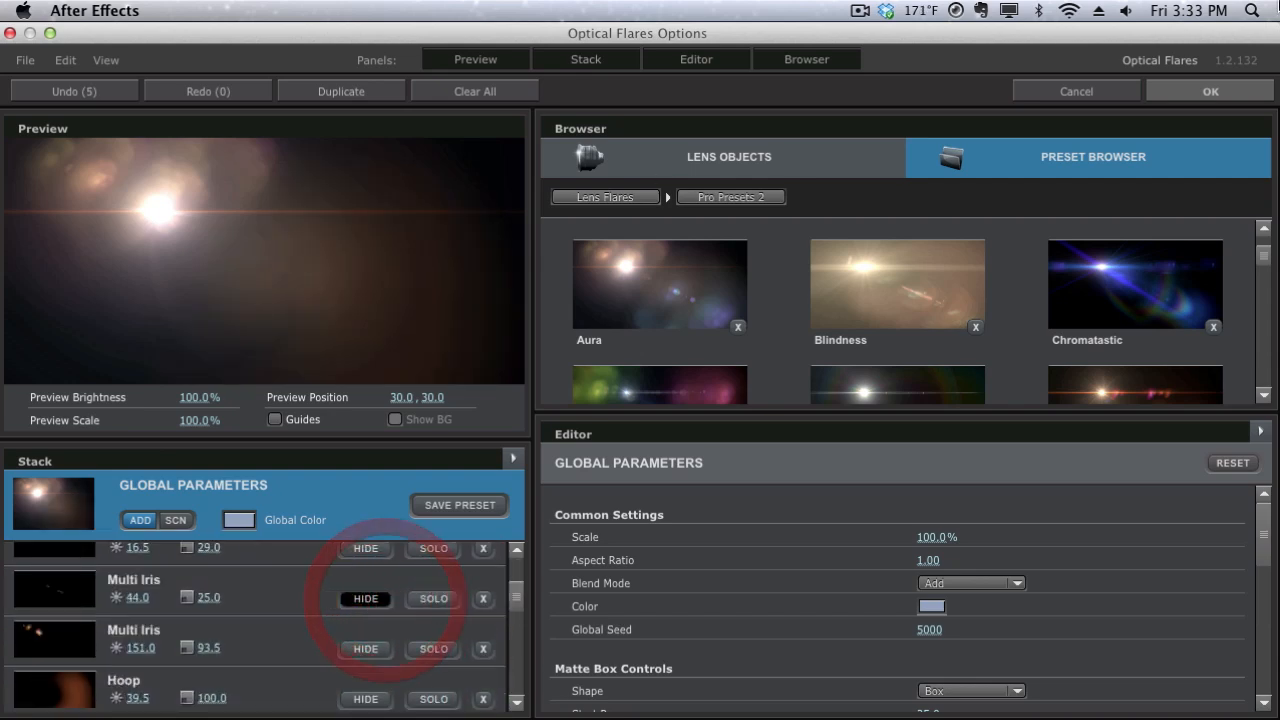
left_click(1213, 93)
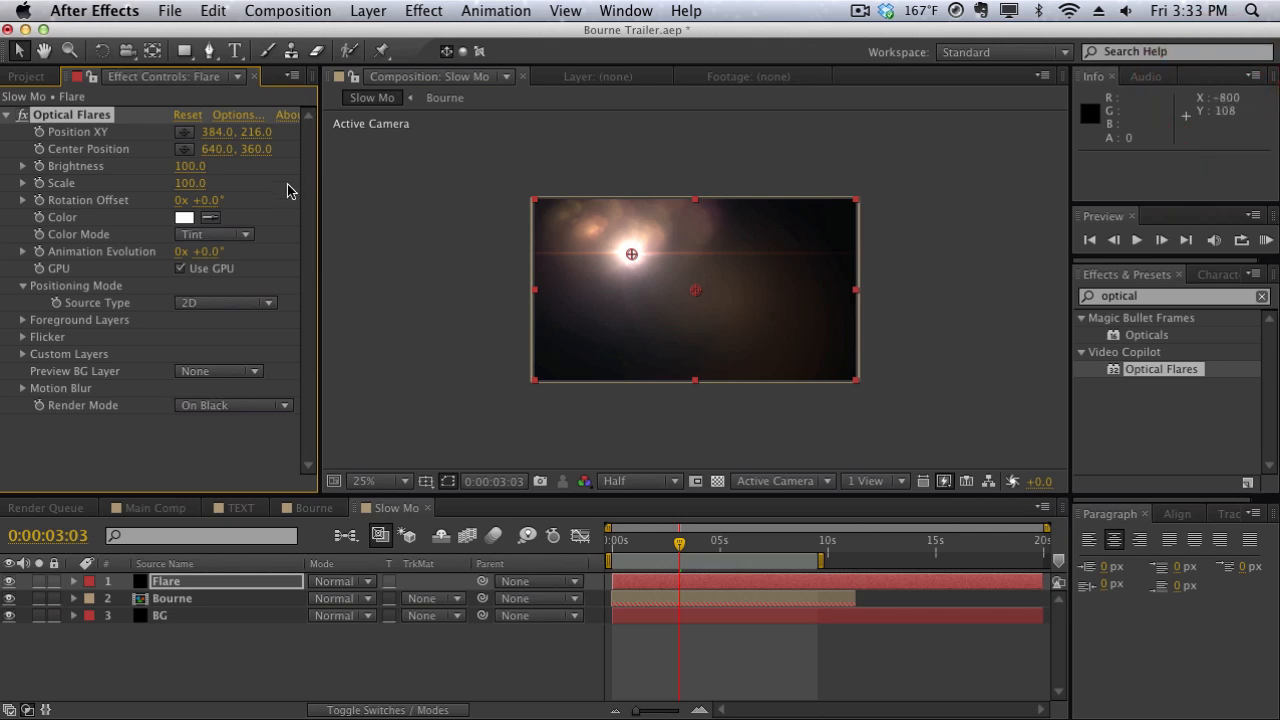
Set the Flare layer's blending mode to Add
left_click(331, 582)
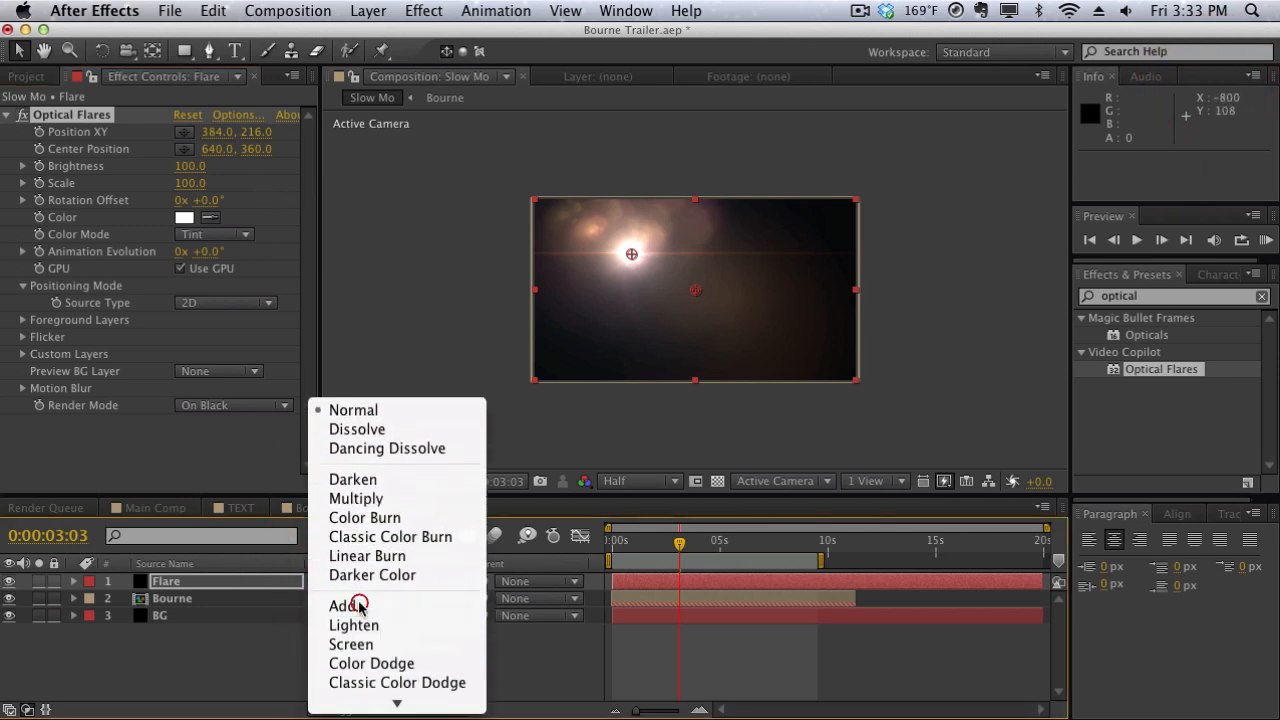
left_click(357, 605)
key("period")
key("comma")
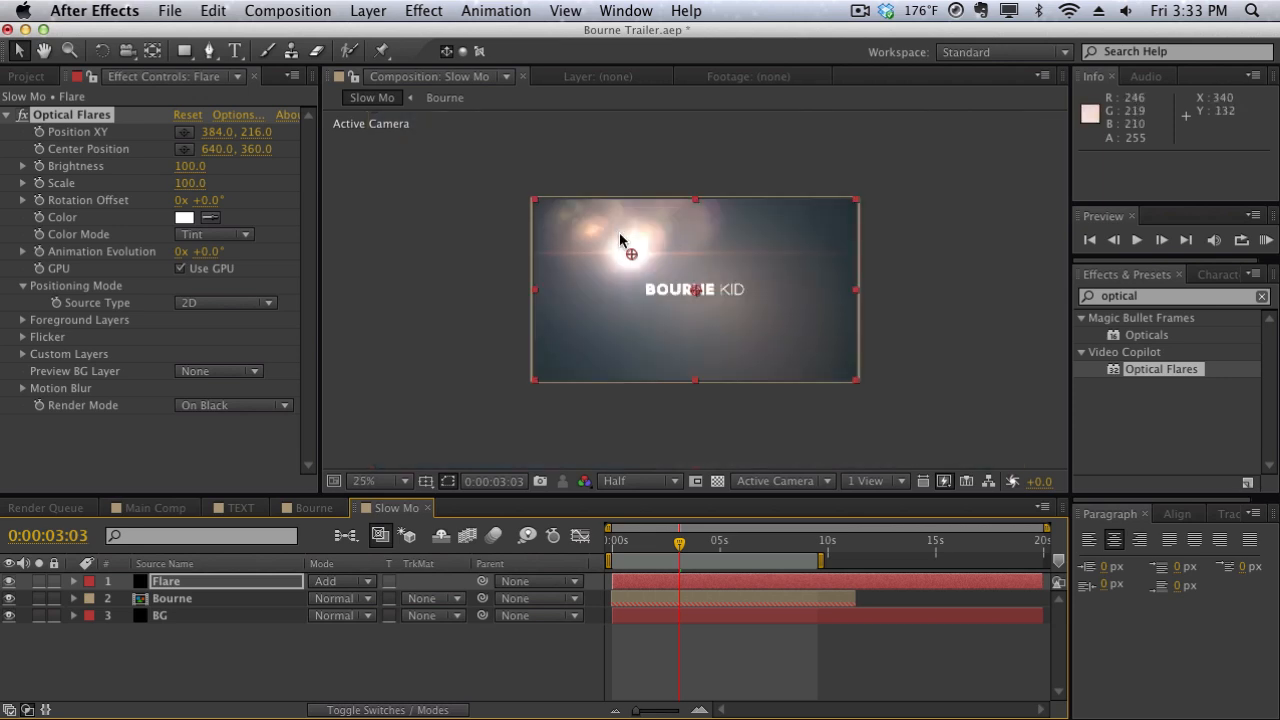
Move the flare's light source outside the lower-right corner of the frame, to about 1396, 792, and inspect the title
left_click_drag(631, 257, 884, 403)
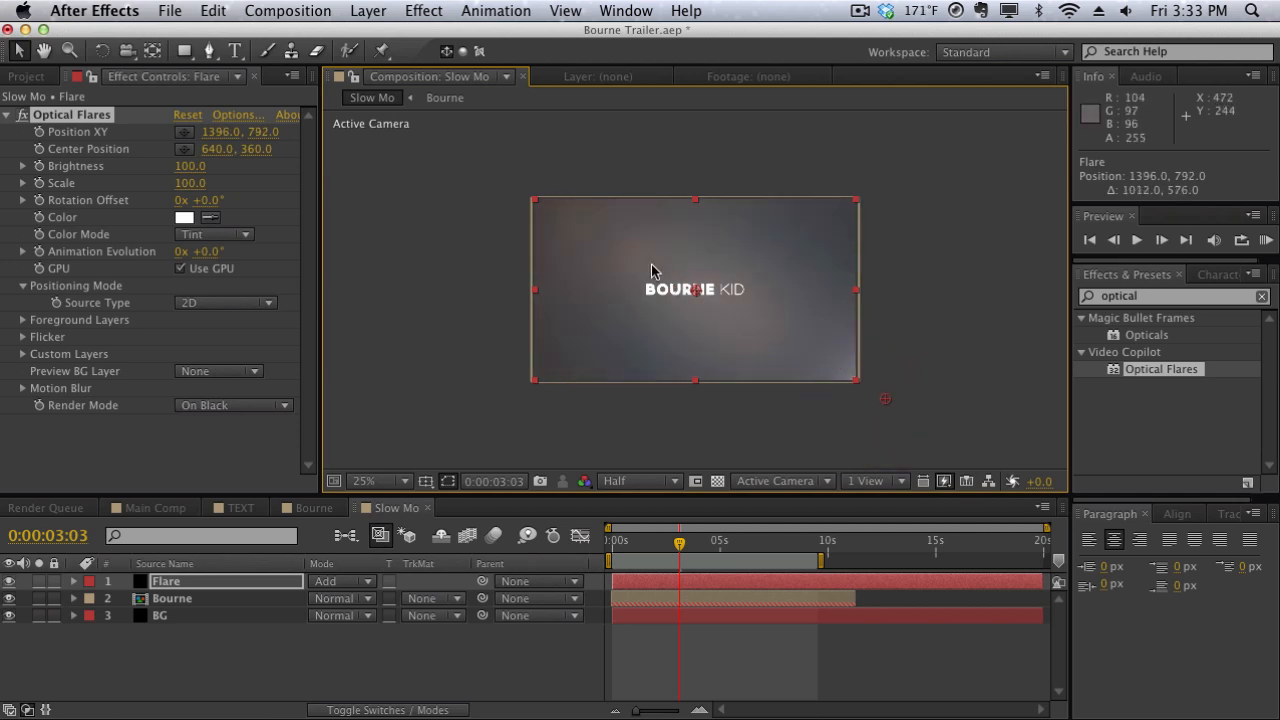
key("period")
key("comma")
key("period")
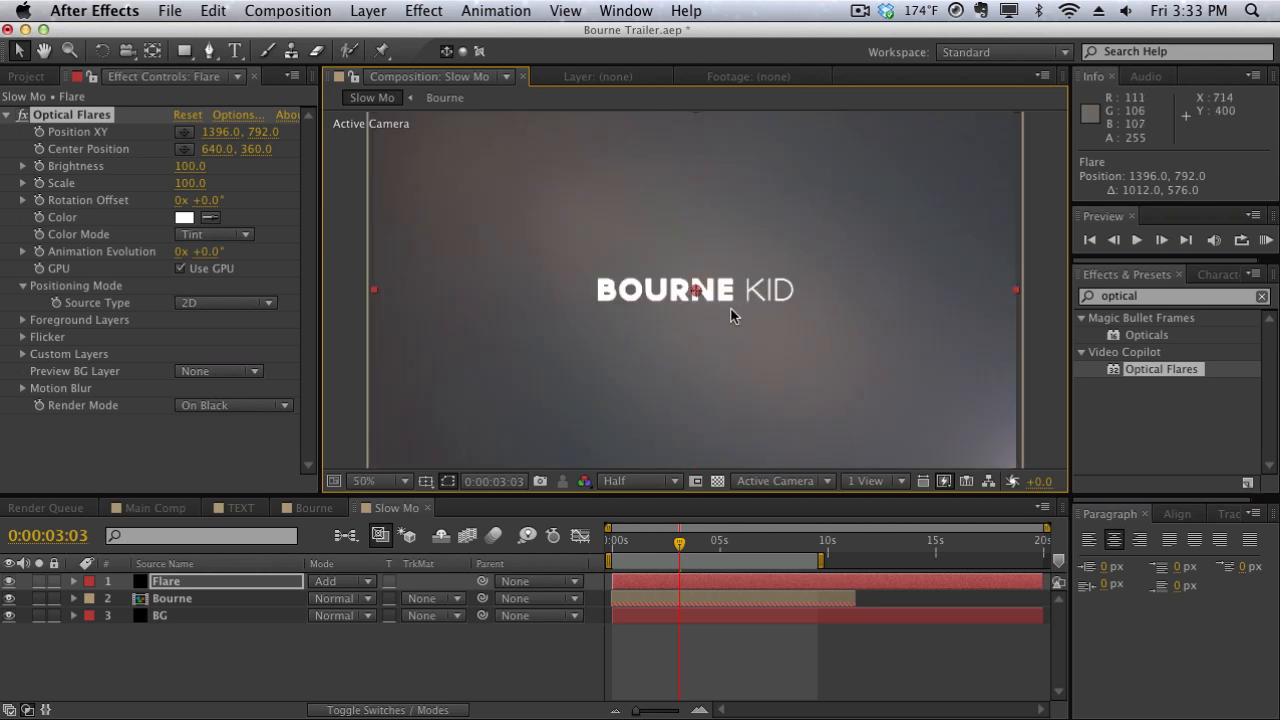
key("comma")
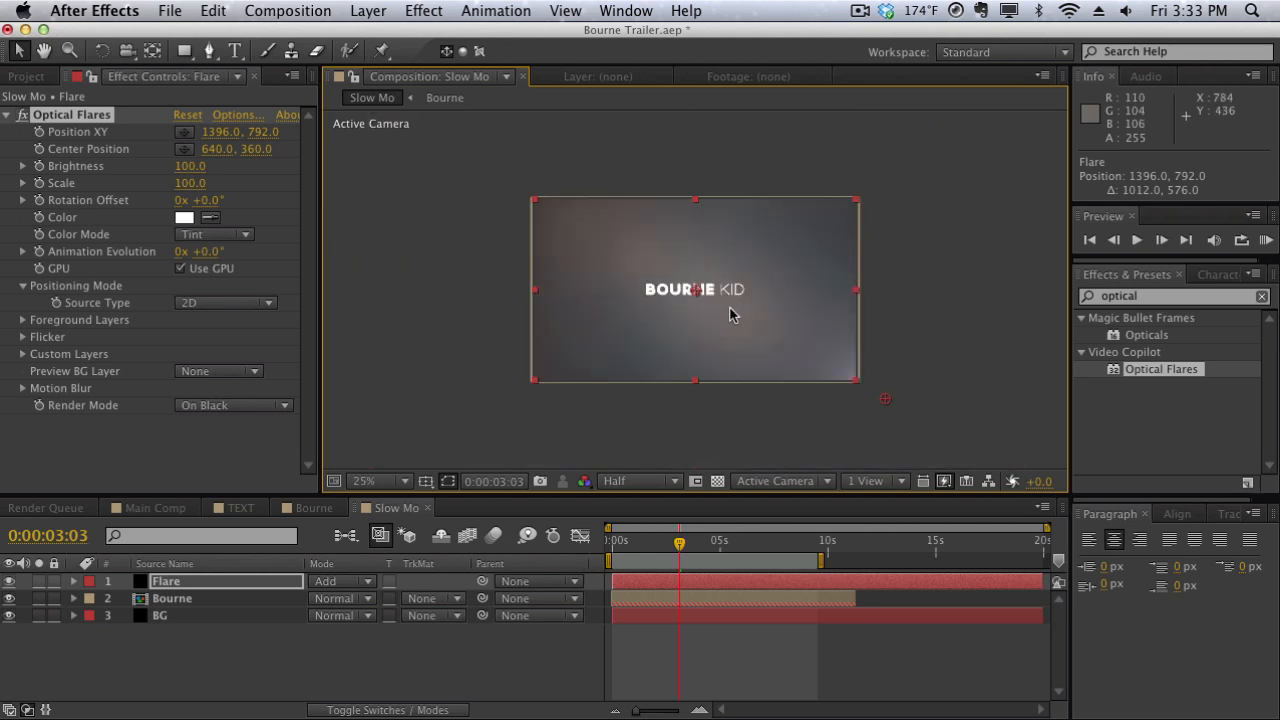
Apply Fast Blur to the Flare layer after Optical Flares, with a Blurriness of 138 and Repeat Edge Pixels enabled
left_click(1155, 298)
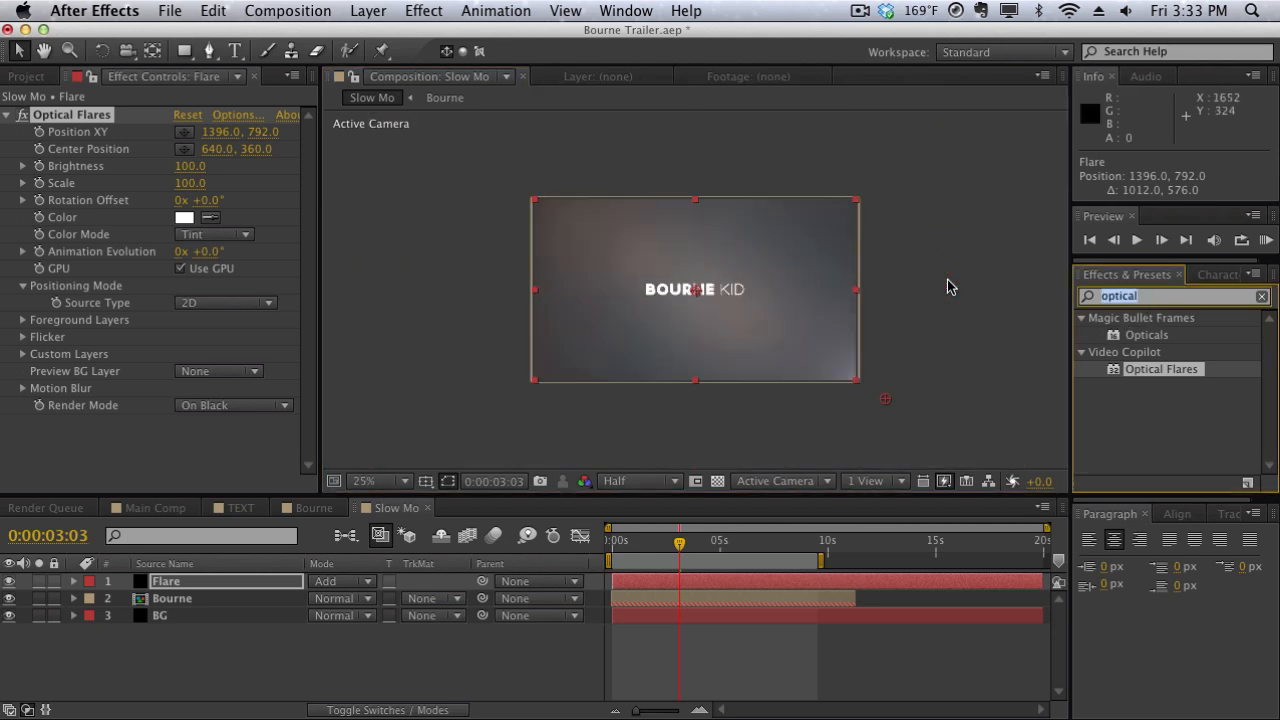
type("fast blur")
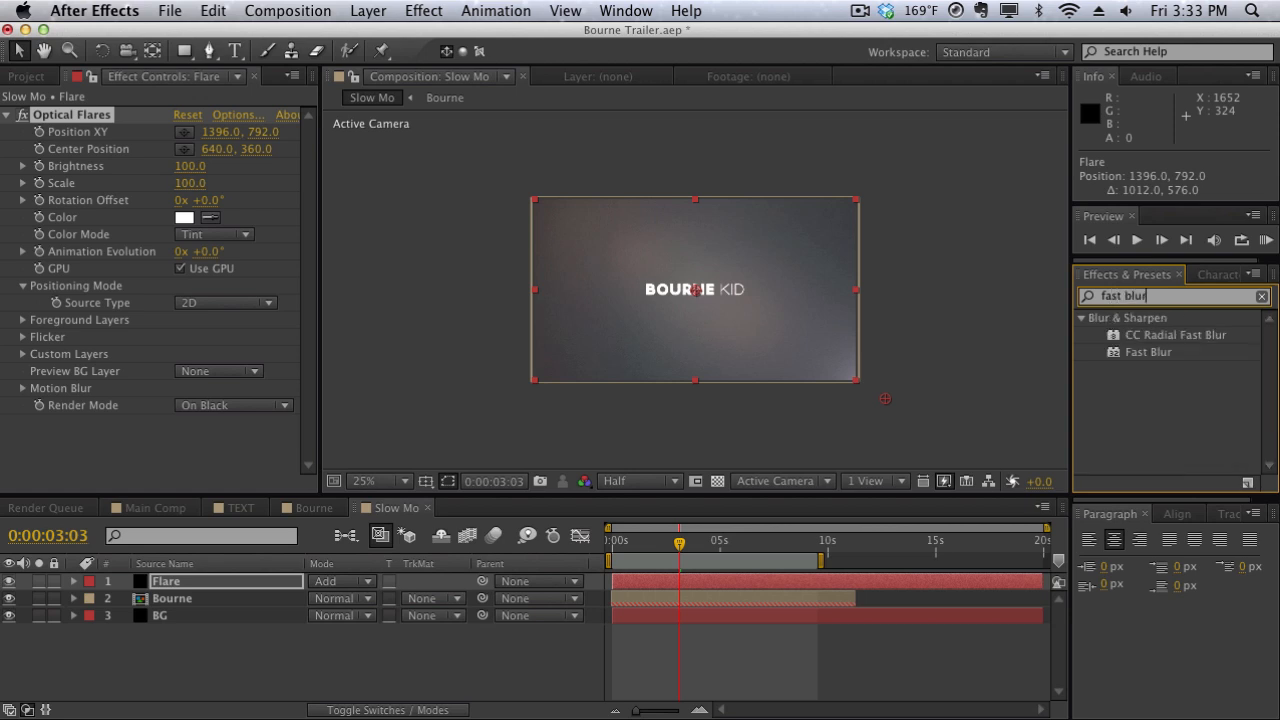
left_click_drag(1166, 362, 344, 427)
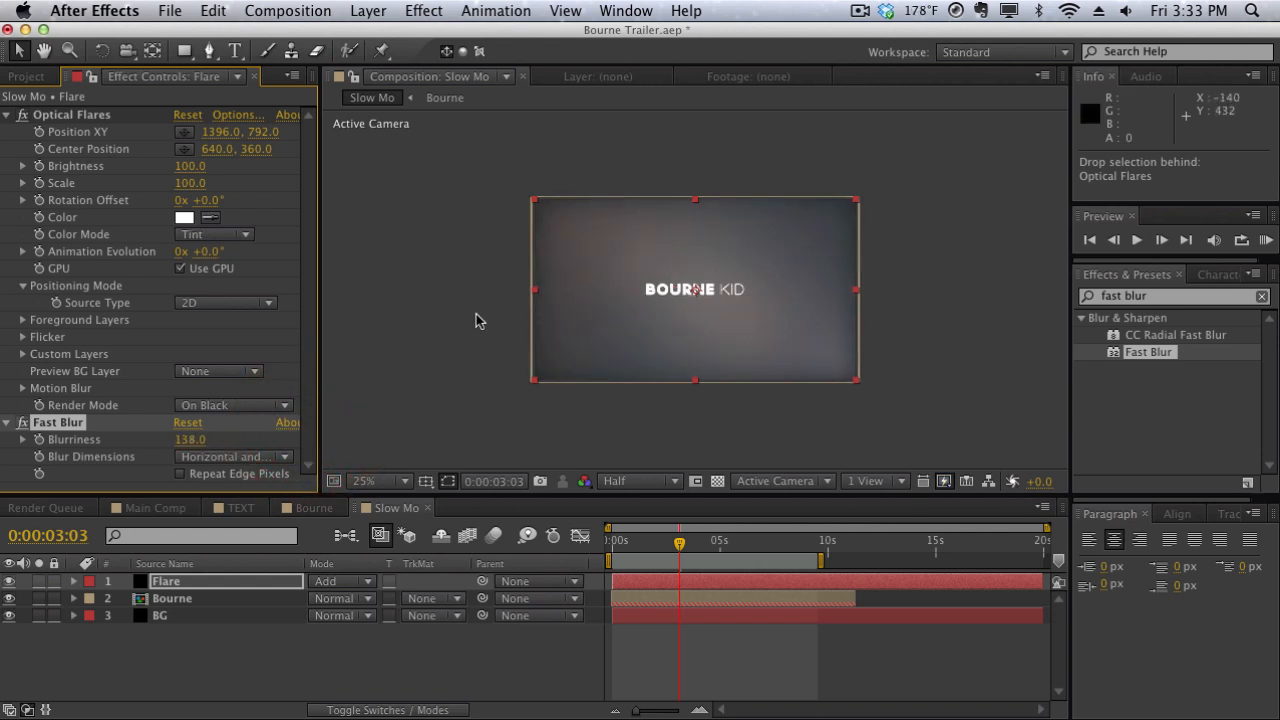
left_click(190, 476)
left_click(488, 238)
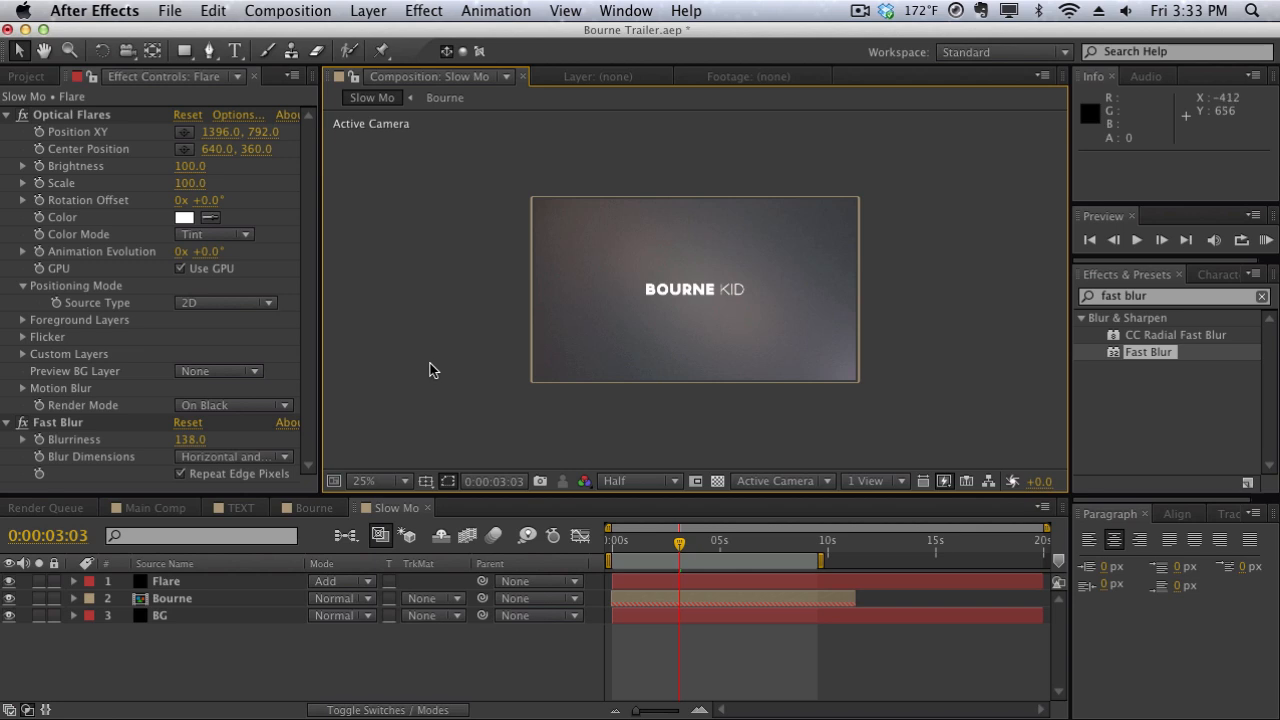
Add a black 1280 x 720 solid named Vignette
key("super+y")
type("Vignette")
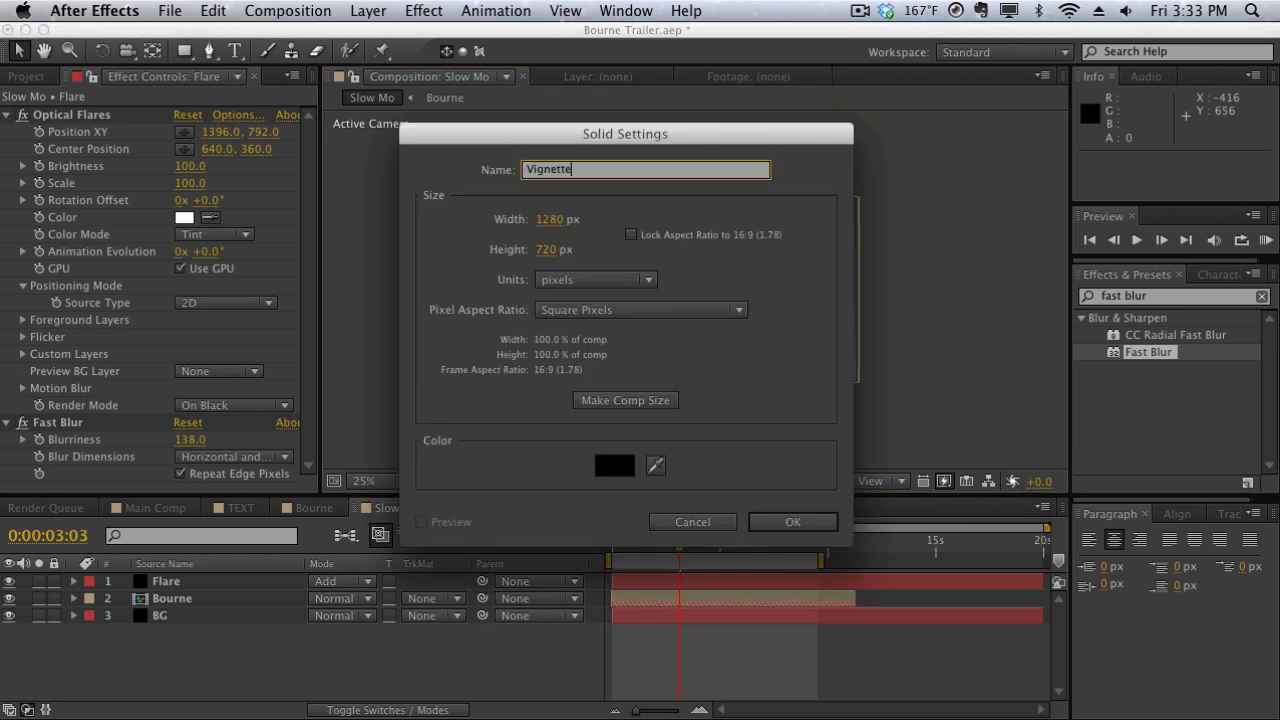
key("Return")
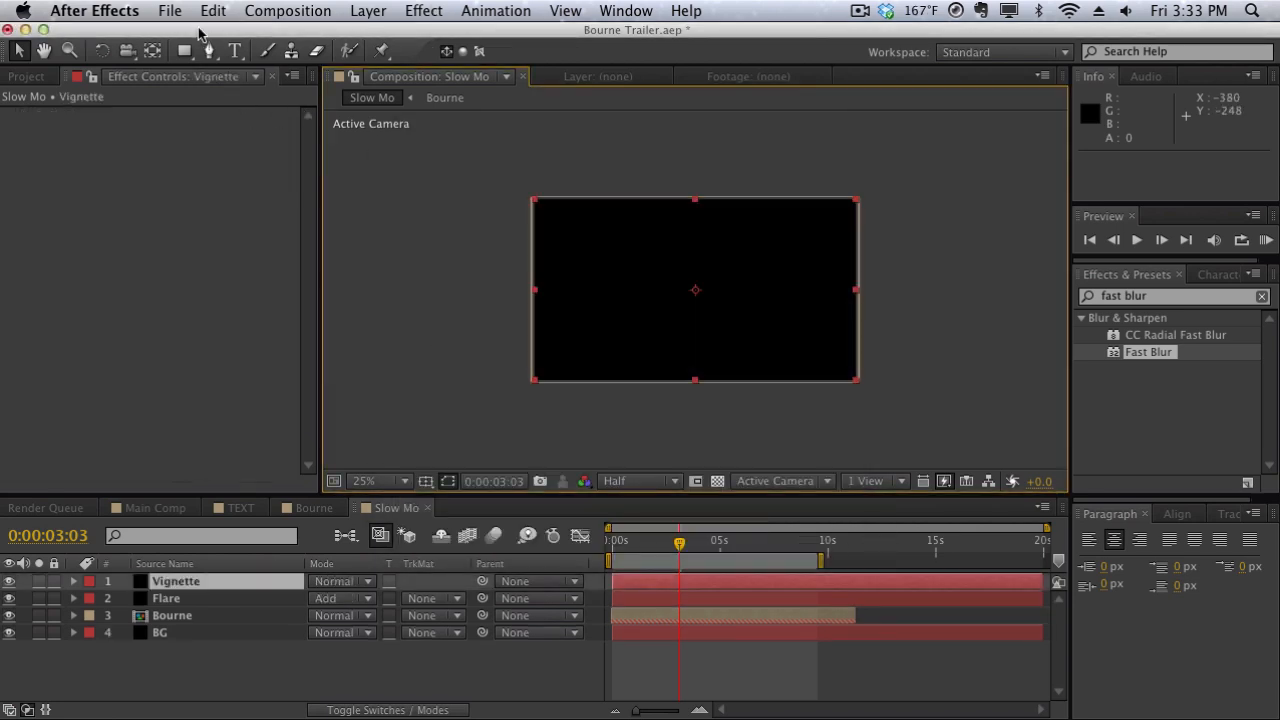
Draw an elliptical mask about 848 x 316 px around the title on the Vignette layer and set it to Subtract
left_click_drag(189, 51, 250, 90)
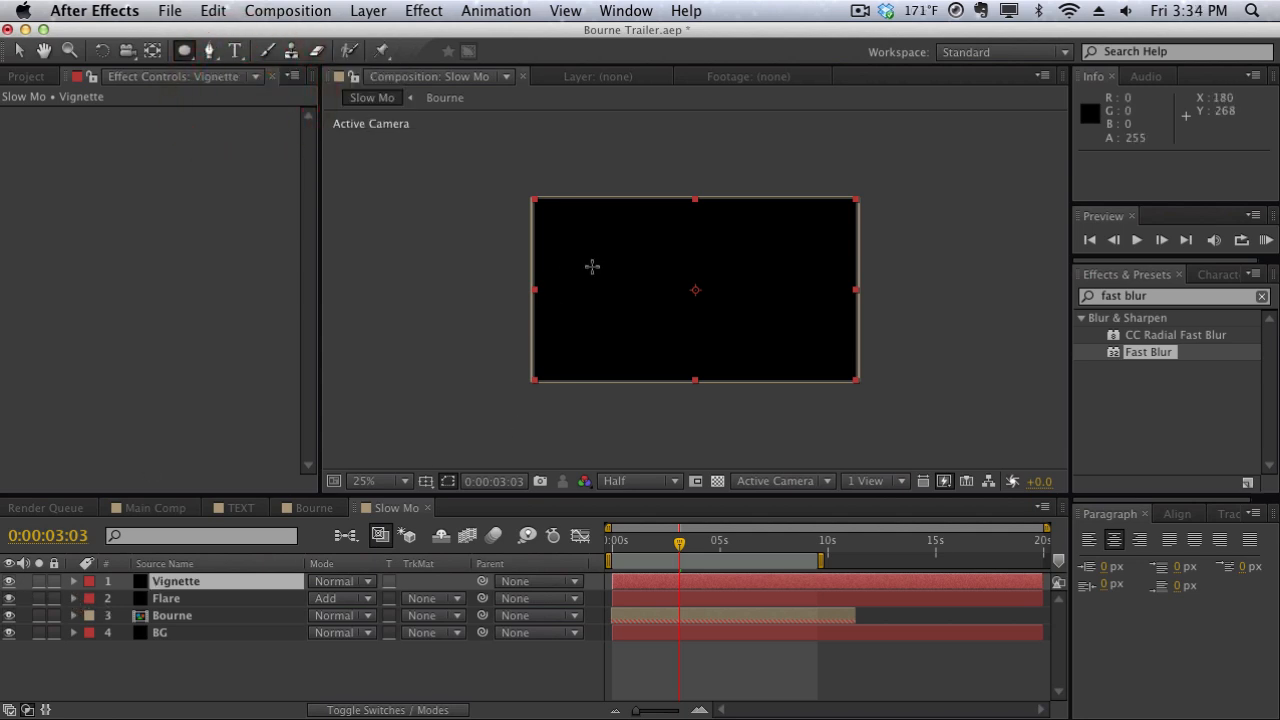
left_click_drag(595, 255, 800, 335)
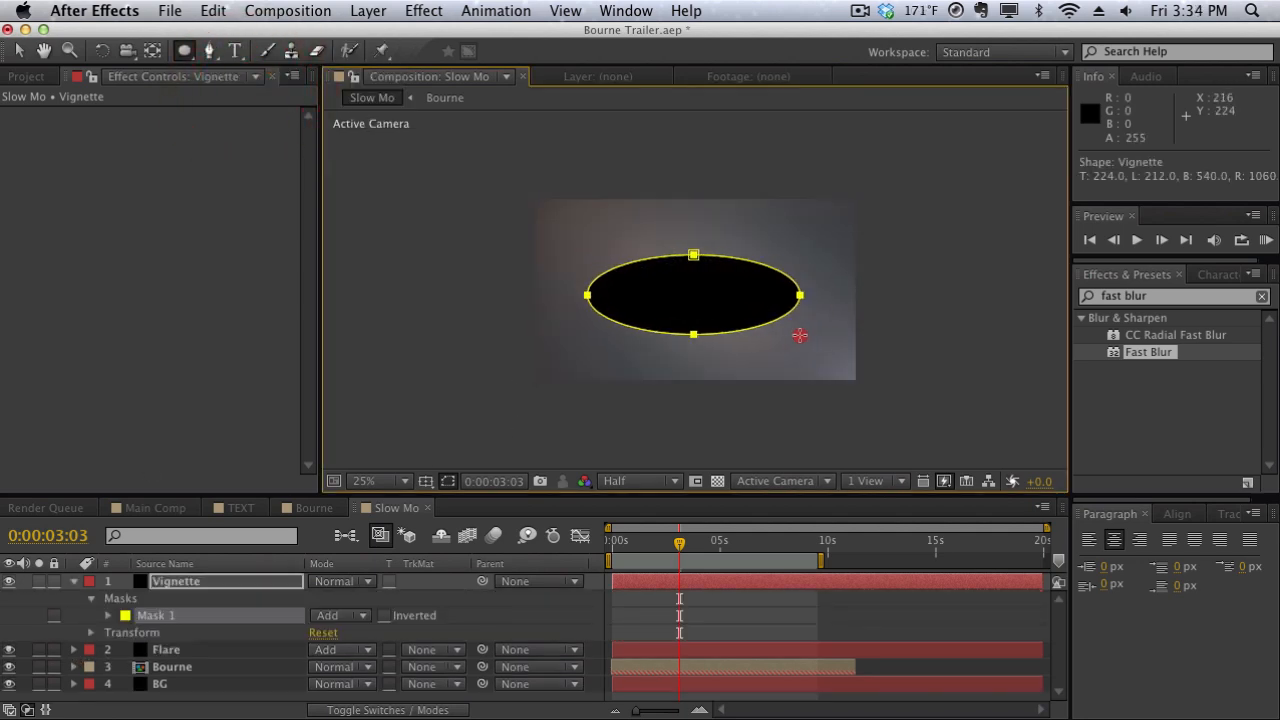
left_click(348, 616)
left_click(351, 624)
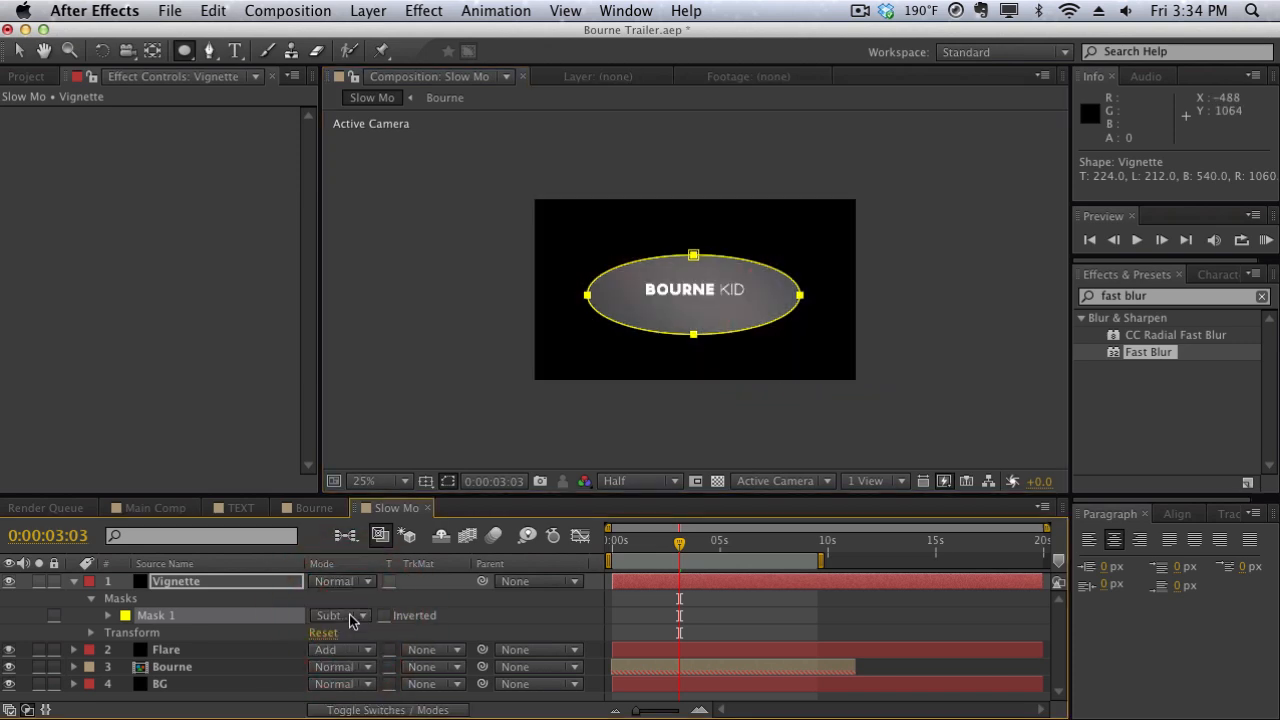
Set the Vignette mask's feather to 321 pixels and its expansion to 198 pixels
key("f")
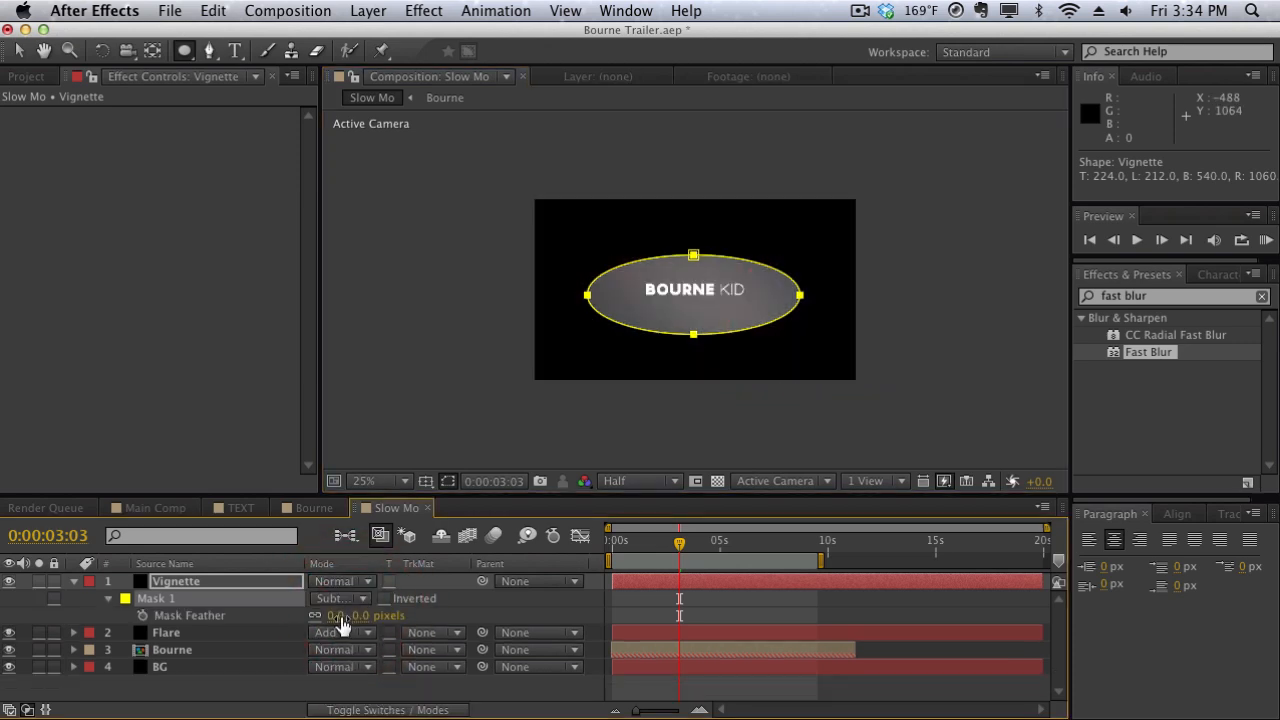
left_click_drag(342, 622, 632, 588)
key("m")
key("m")
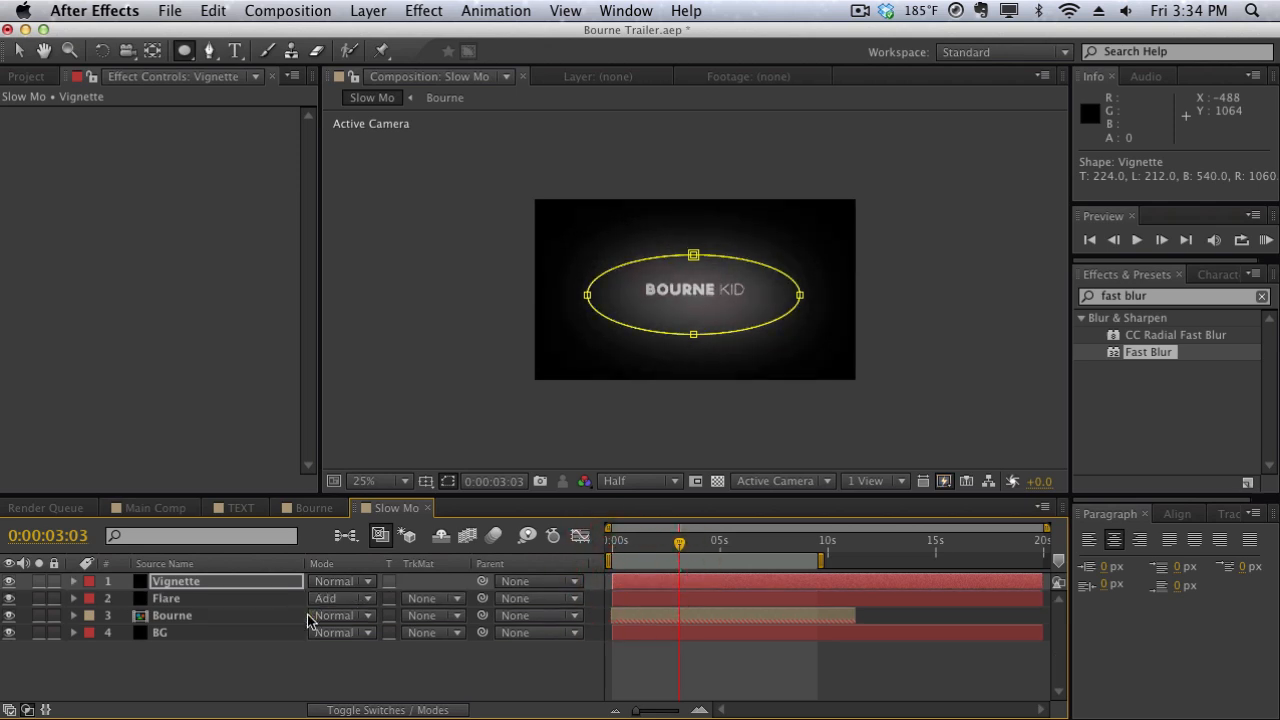
left_click_drag(318, 666, 524, 641)
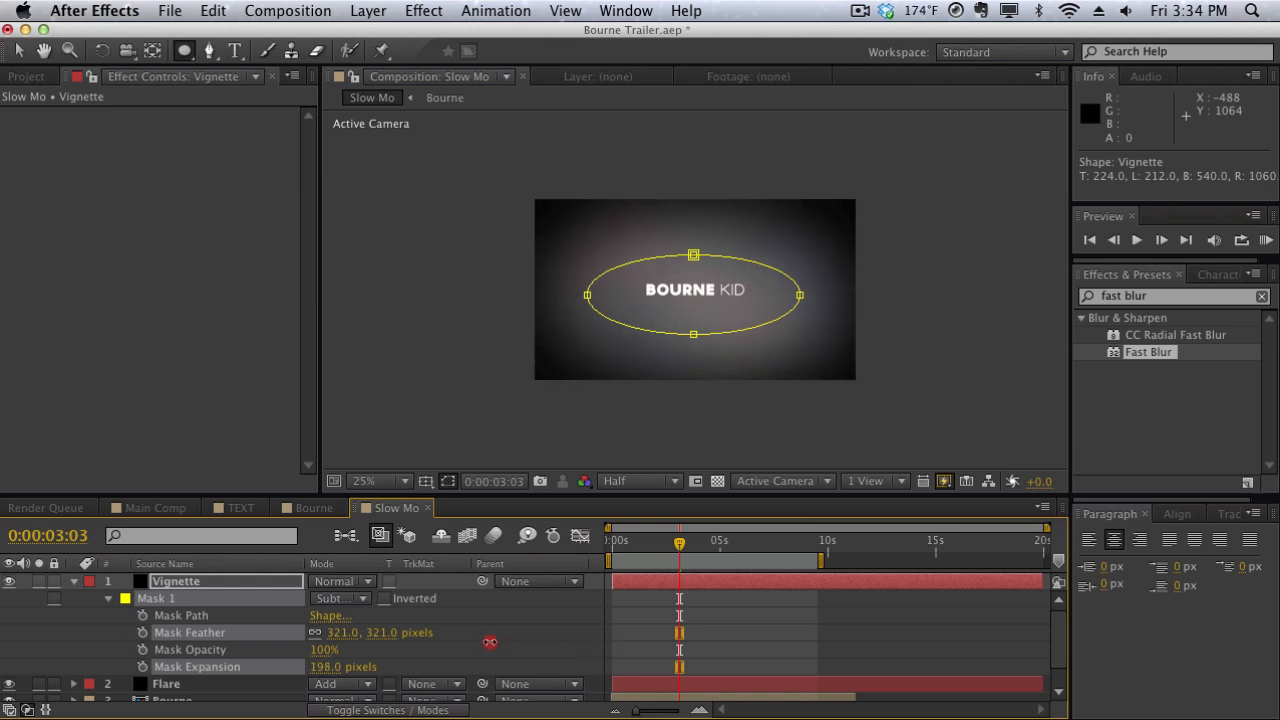
left_click(490, 642)
Lower the Vignette layer's opacity to 36% and deselect it to check the title
key("t")
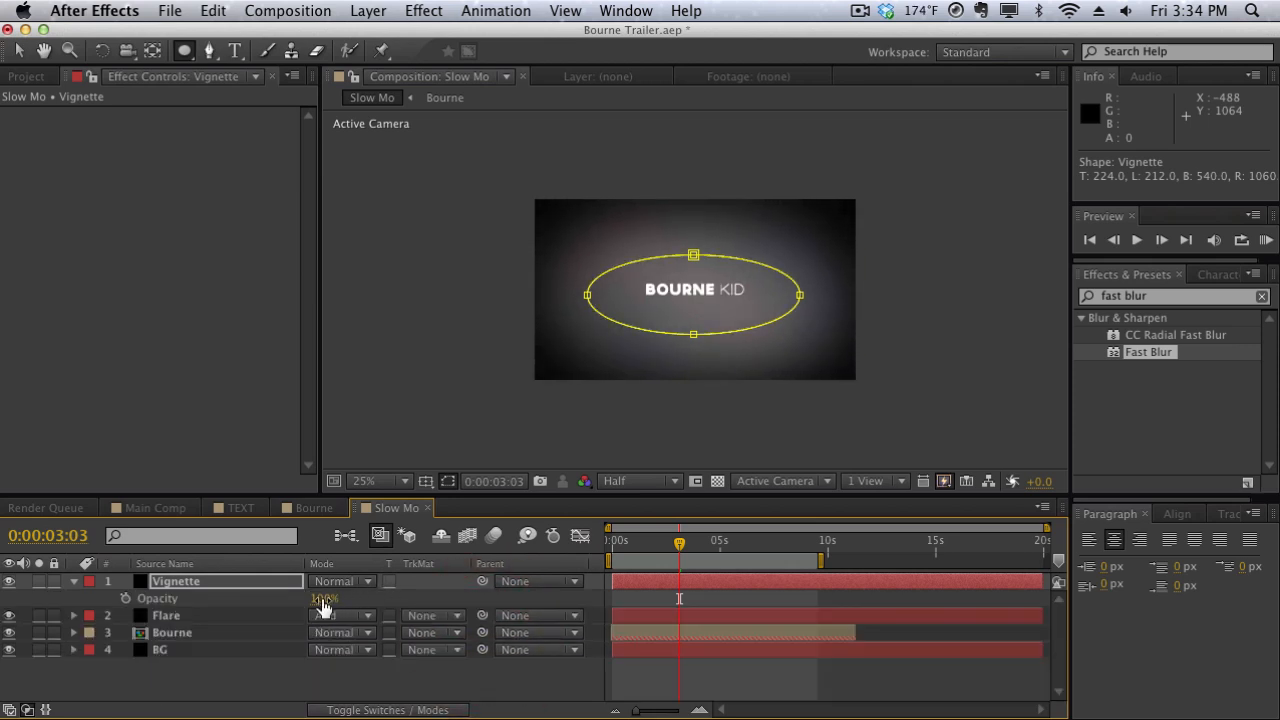
left_click_drag(328, 600, 244, 599)
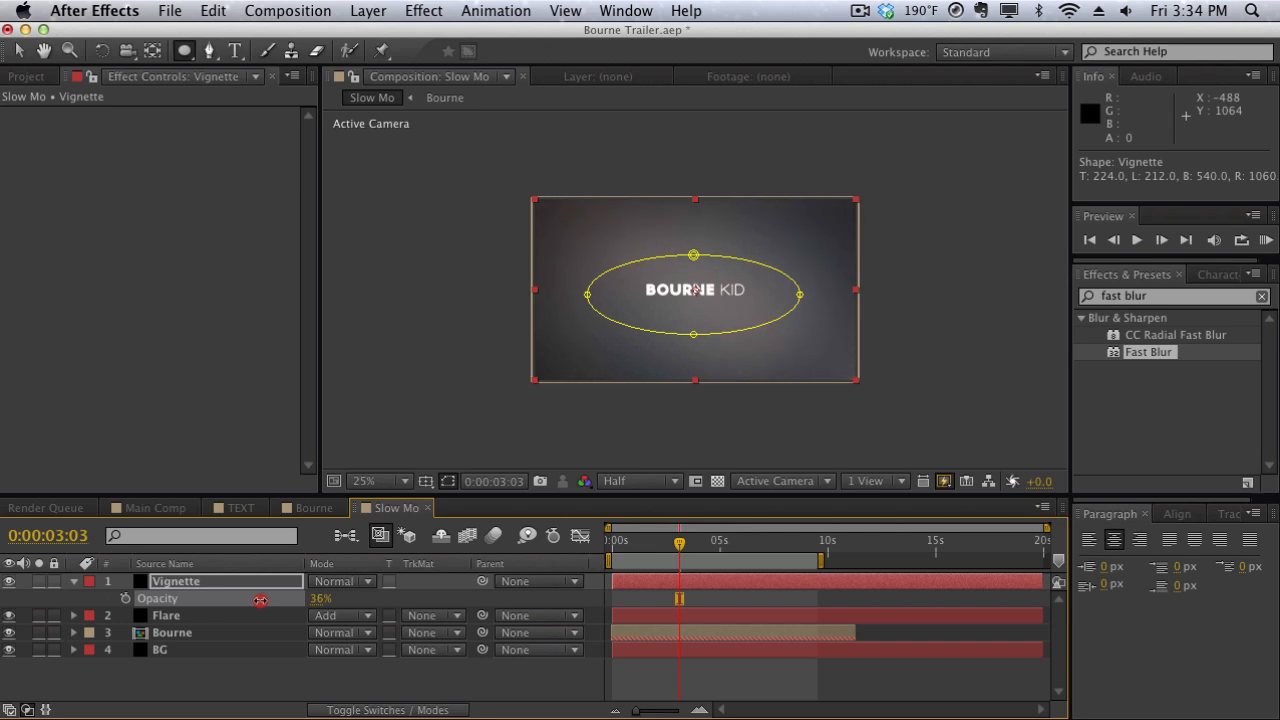
key("v")
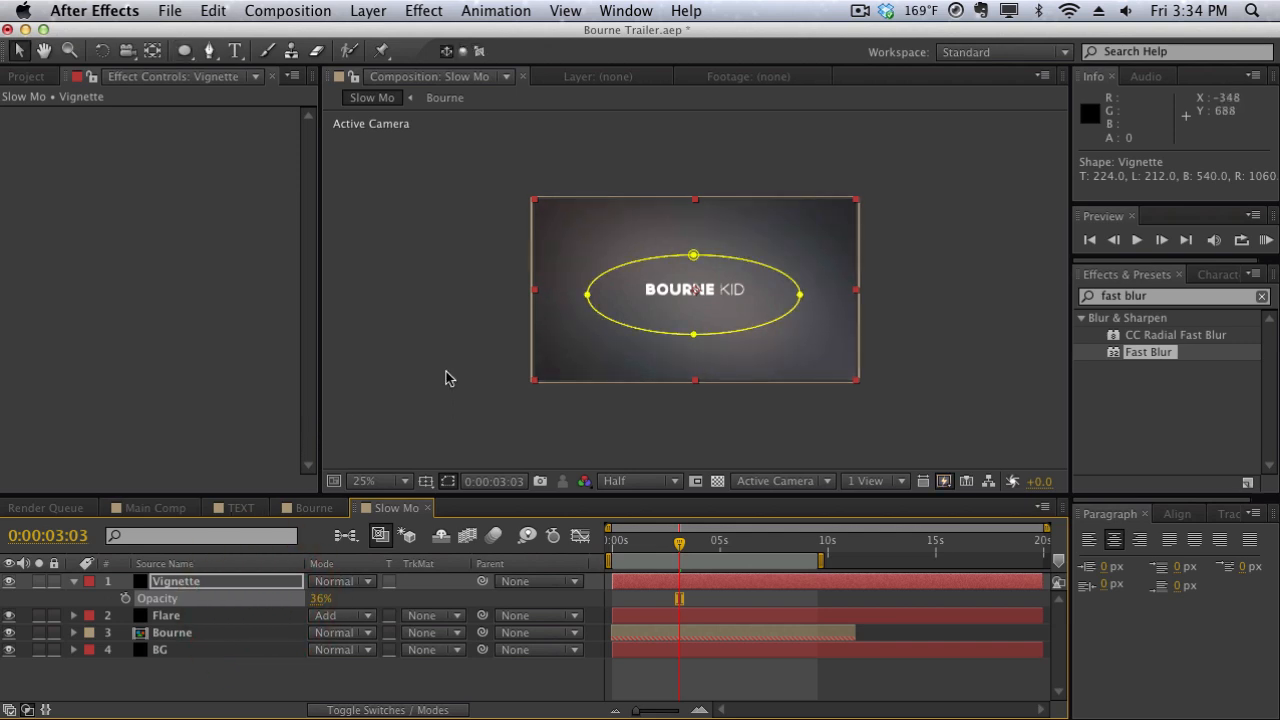
left_click(444, 372)
scroll(694, 287, "up", 2)
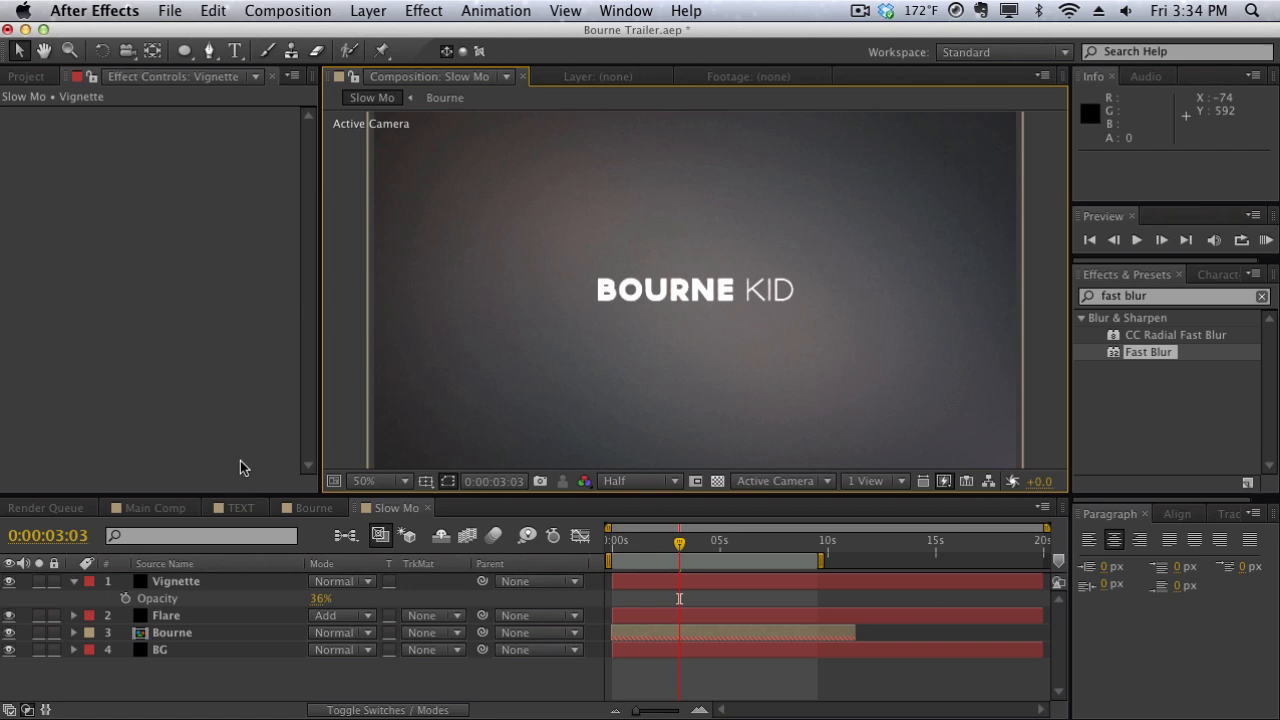
Add an adjustment layer above the Vignette layer and name it CC
left_click(367, 11)
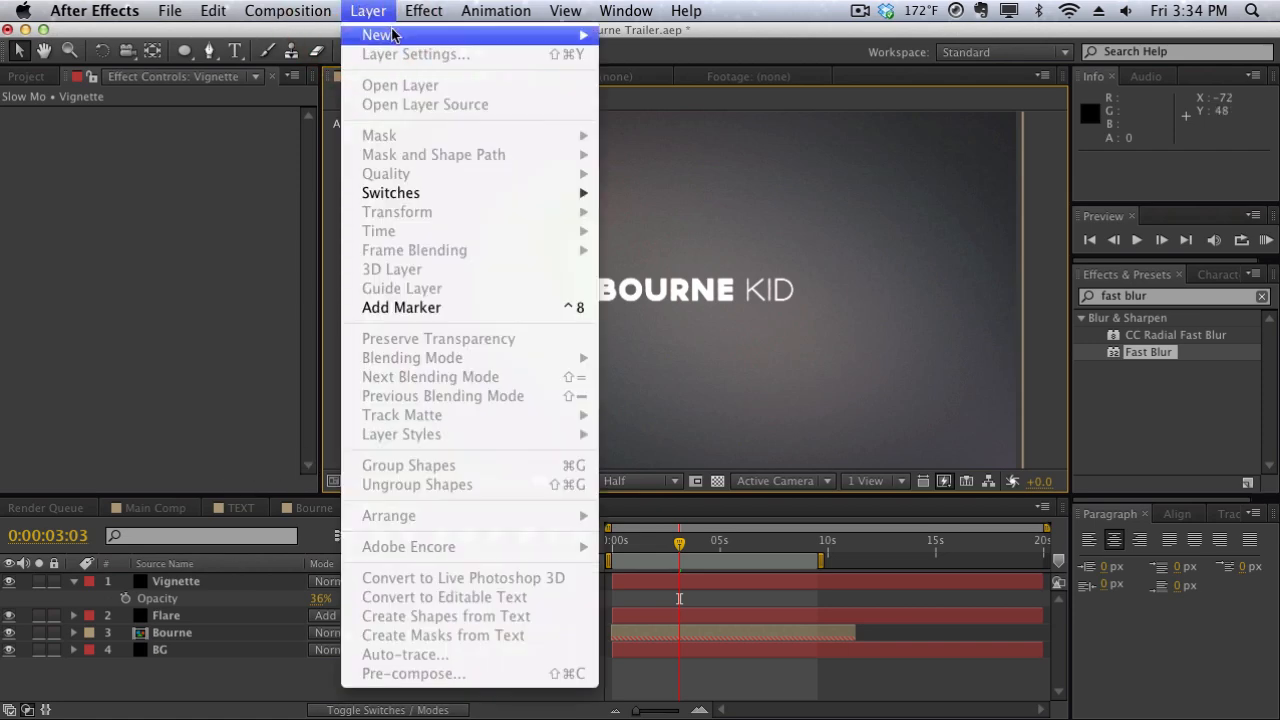
mouse_move(563, 42)
left_click(712, 151)
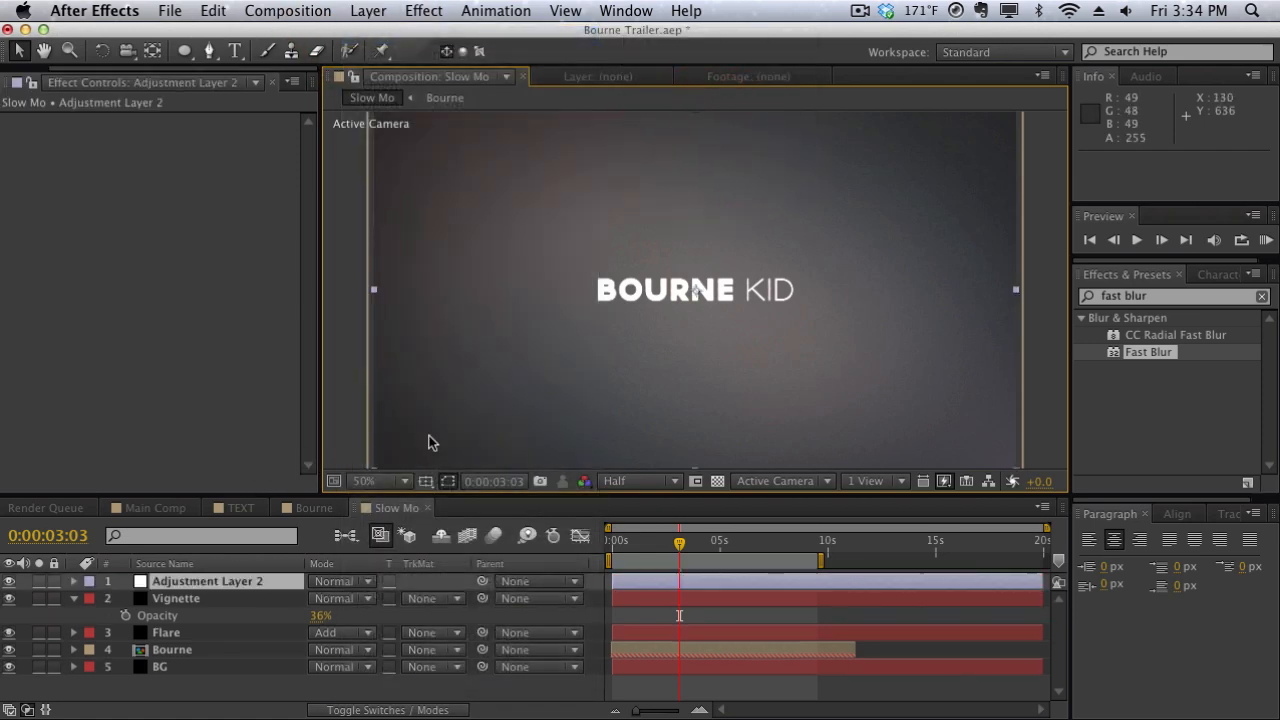
left_click(300, 585)
key("Return")
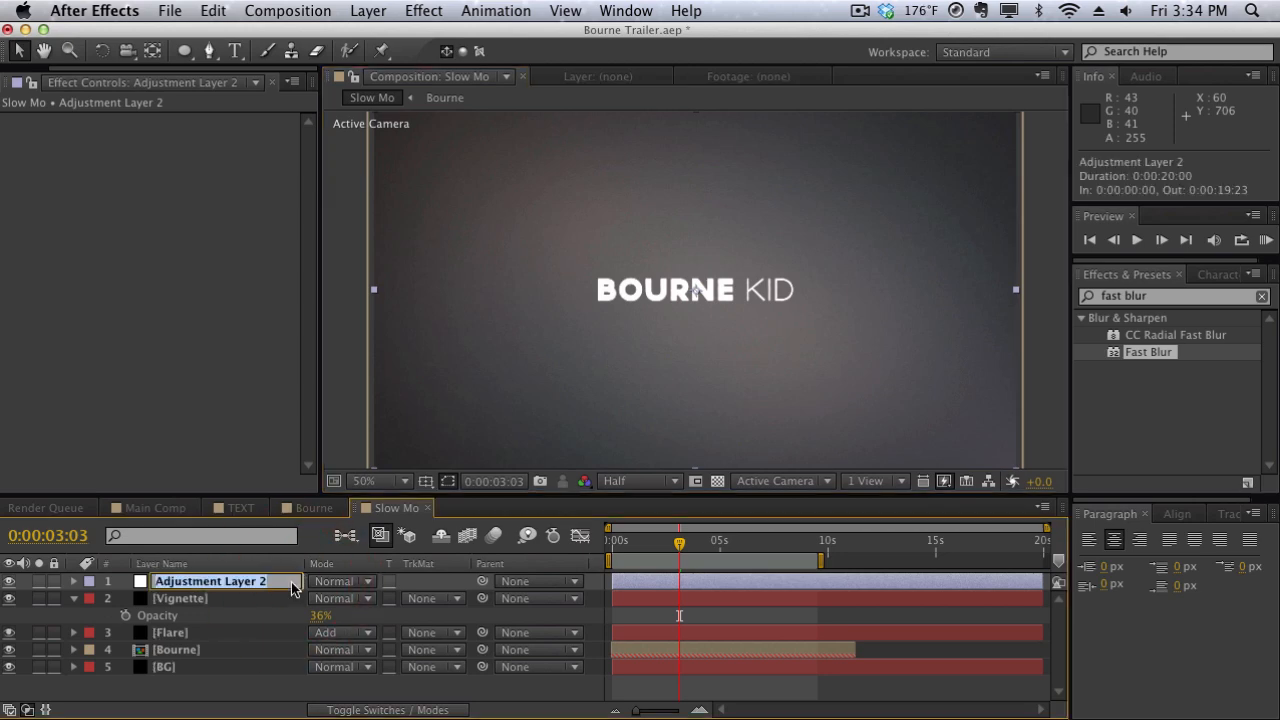
type("CC")
key("Return")
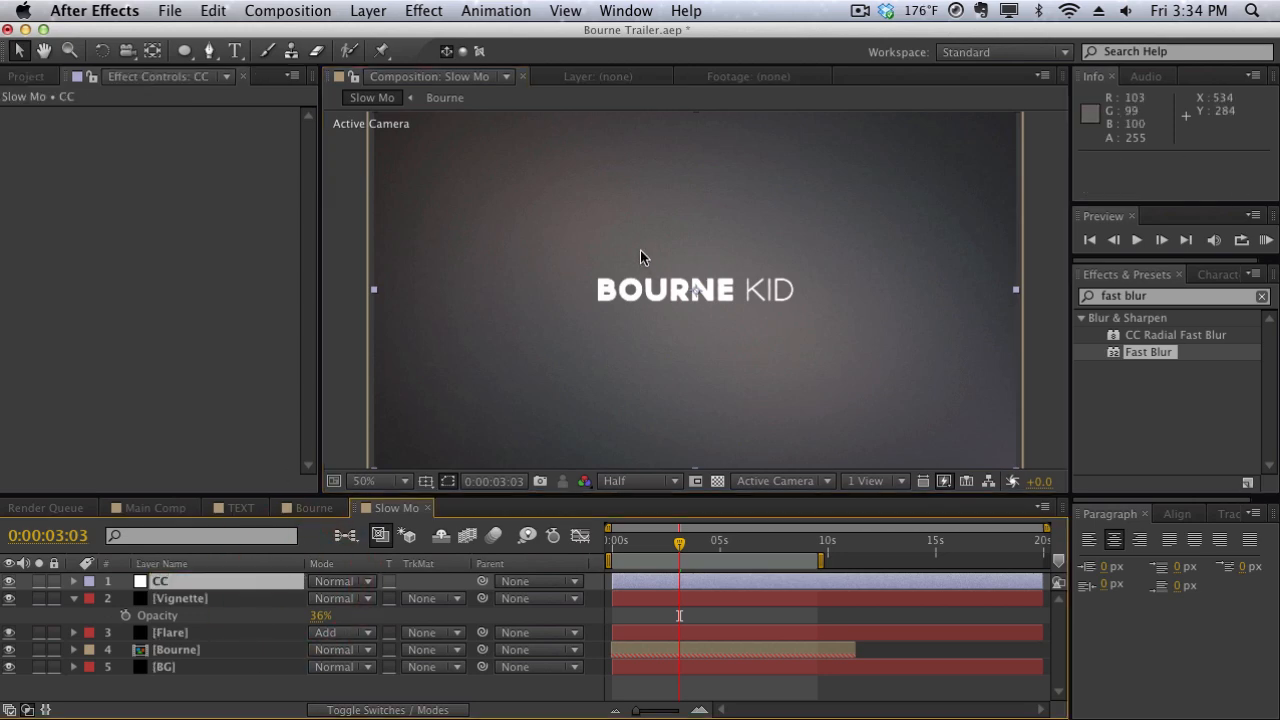
Apply the Curves effect to the CC layer and shape the RGB curve into a contrast S-curve with raised highlights
left_click(1155, 292)
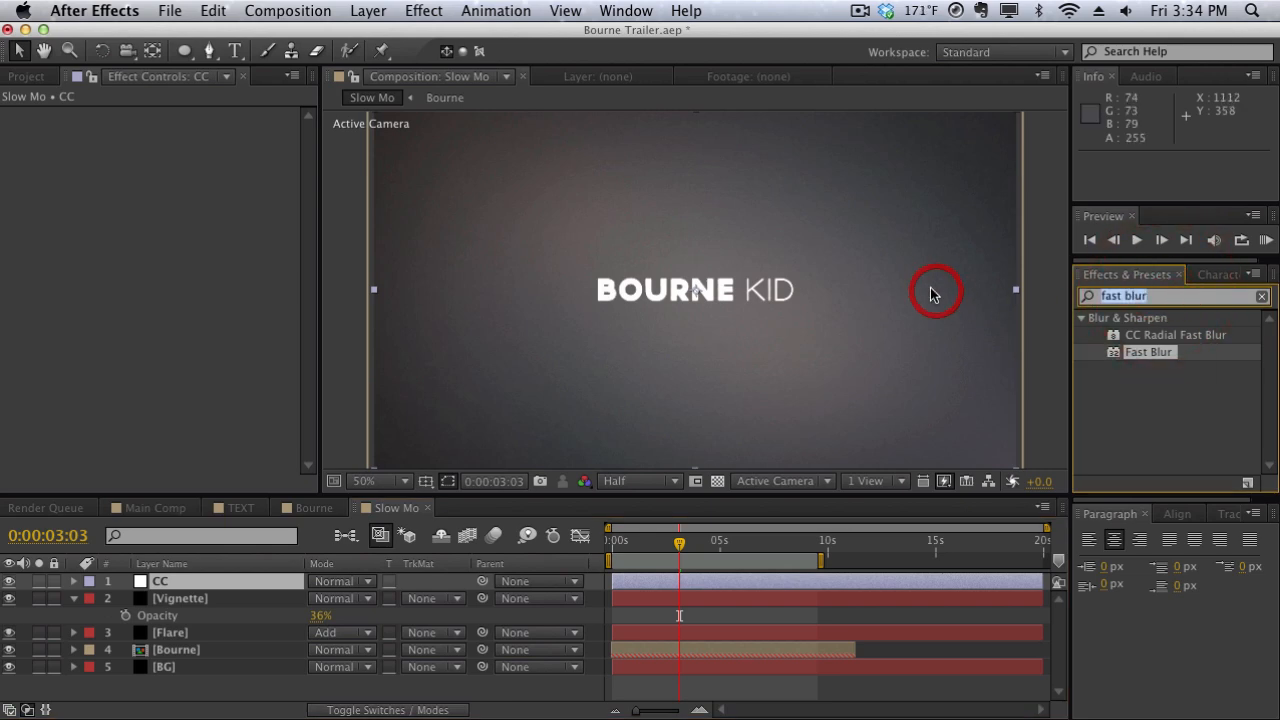
type("curves")
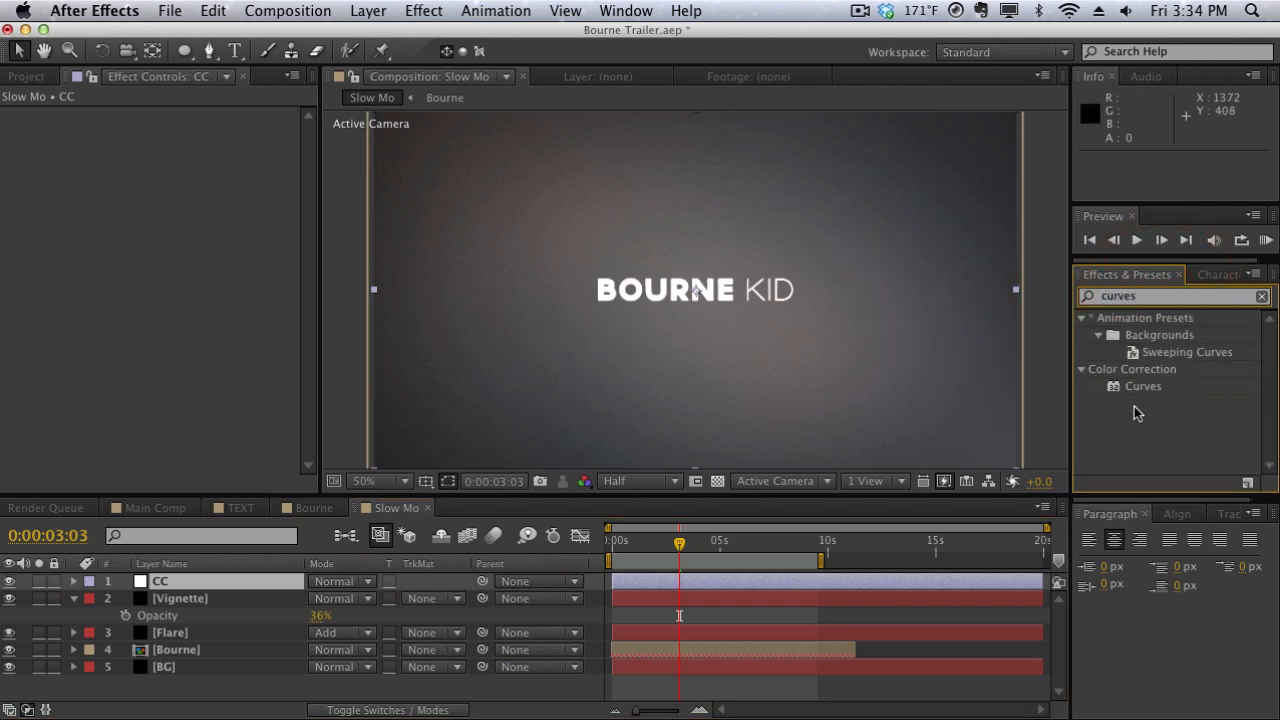
left_click_drag(1136, 396, 206, 581)
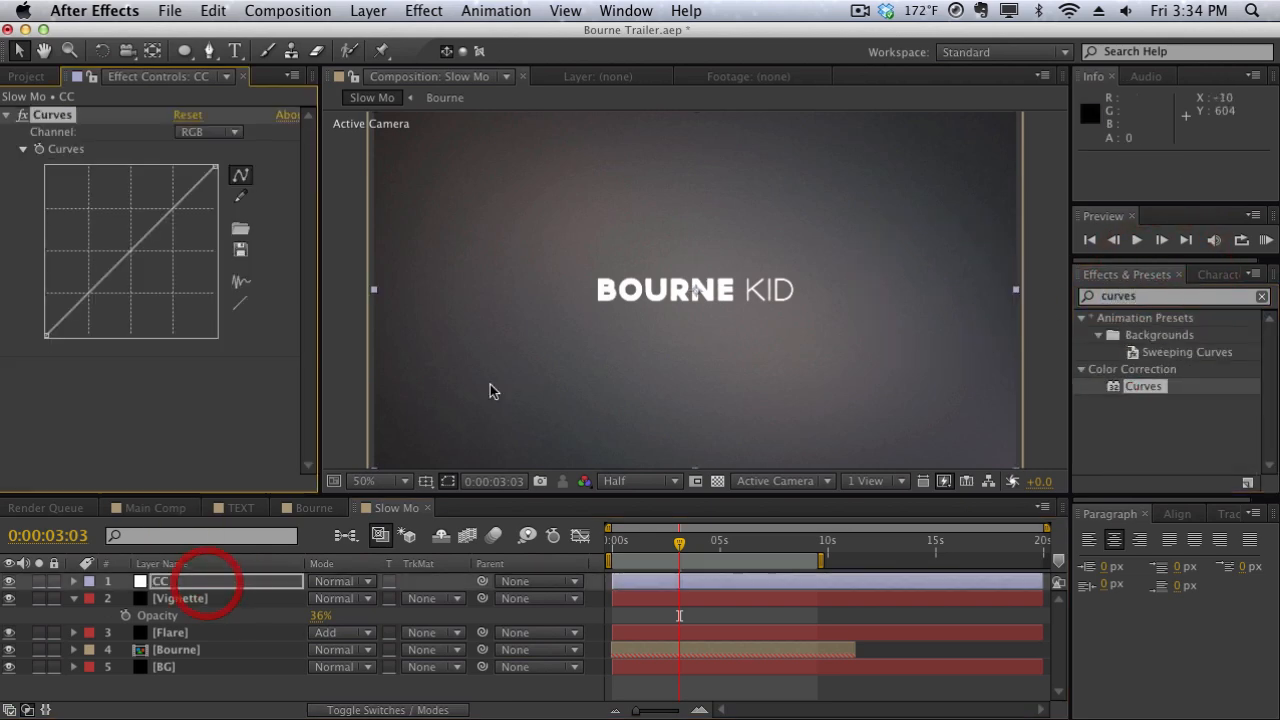
left_click_drag(92, 291, 91, 297)
left_click_drag(168, 214, 170, 186)
left_click_drag(91, 297, 90, 295)
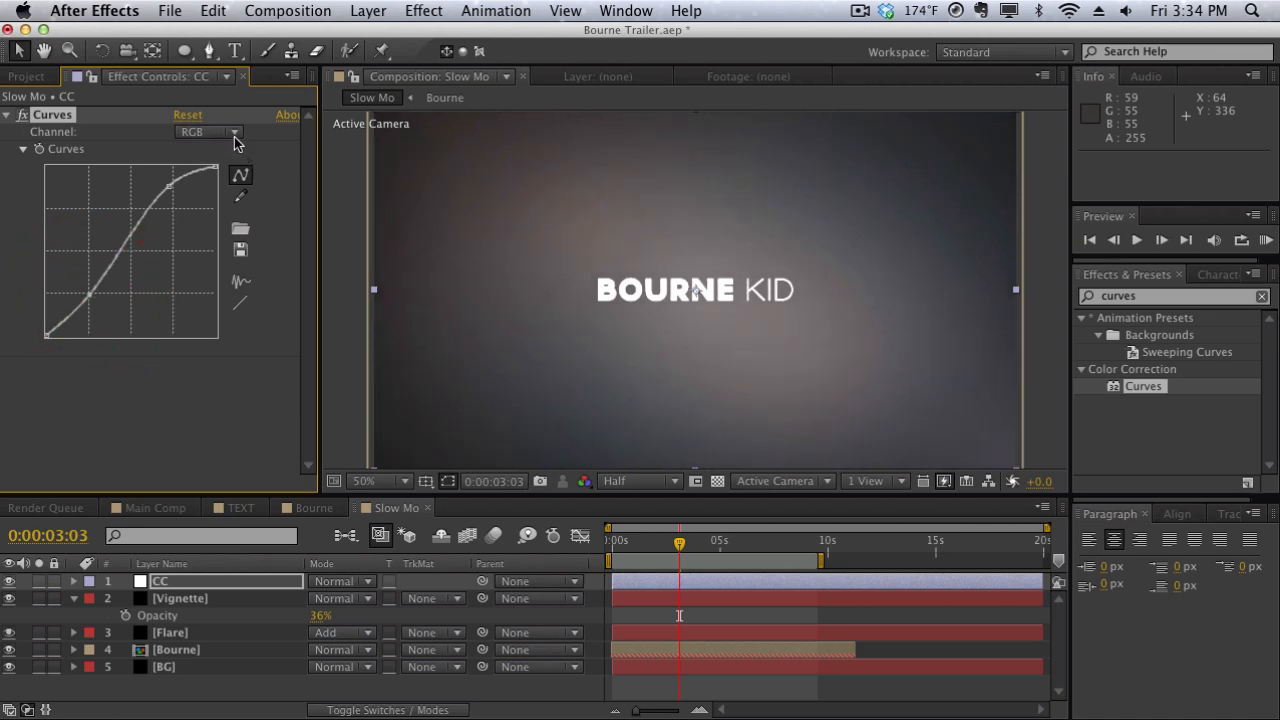
Raise the upper part of the Red channel curve and add a control point in its shadows
left_click(208, 131)
left_click(230, 168)
left_click_drag(166, 221, 165, 205)
left_click_drag(94, 280, 94, 285)
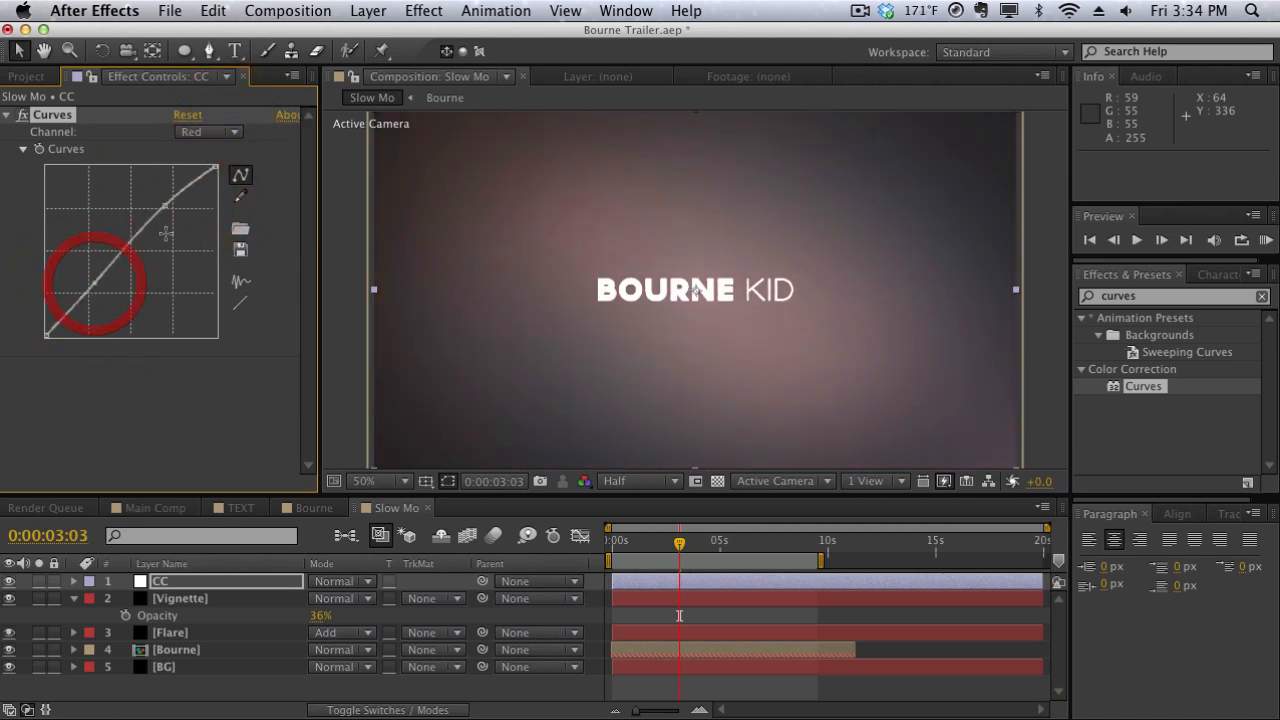
Lift the black point of the Blue channel curve and anchor its shadows with a control point
left_click(208, 131)
left_click(207, 210)
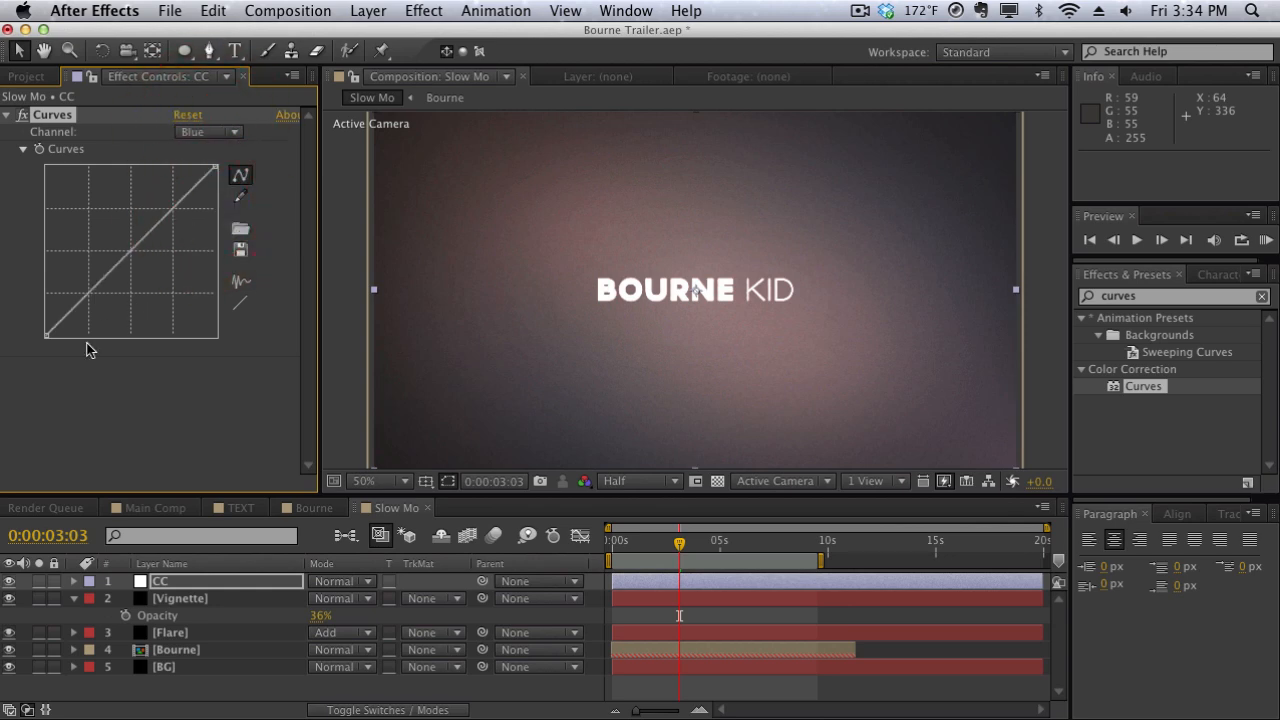
left_click_drag(48, 333, 83, 295)
left_click(210, 131)
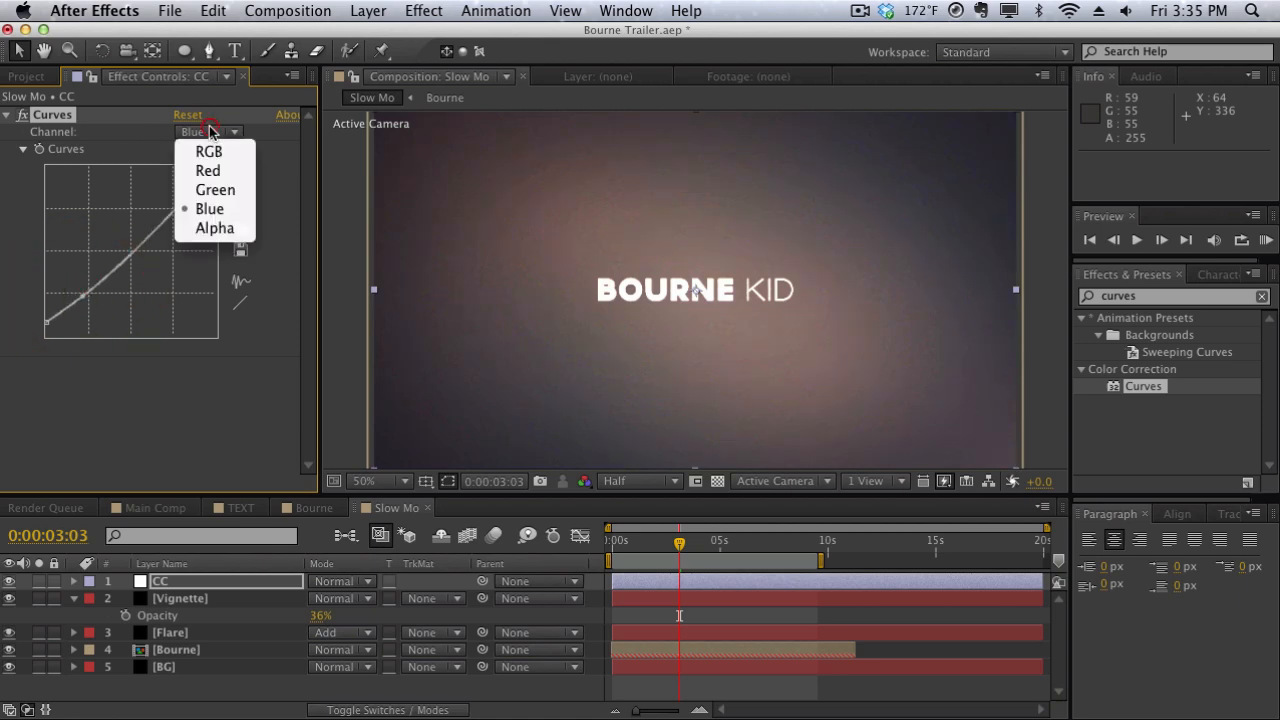
Add one control point in the upper midtones and one in the shadows of the Green channel curve
left_click(215, 190)
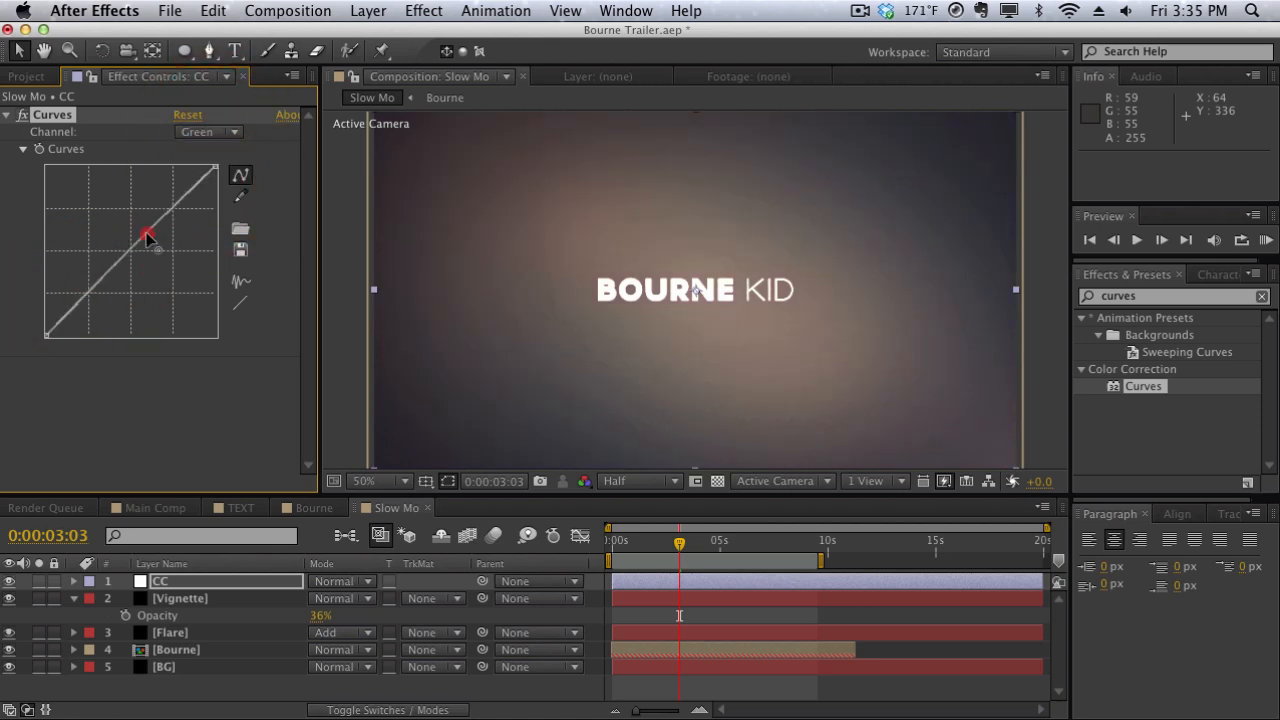
left_click(146, 237)
left_click(87, 297)
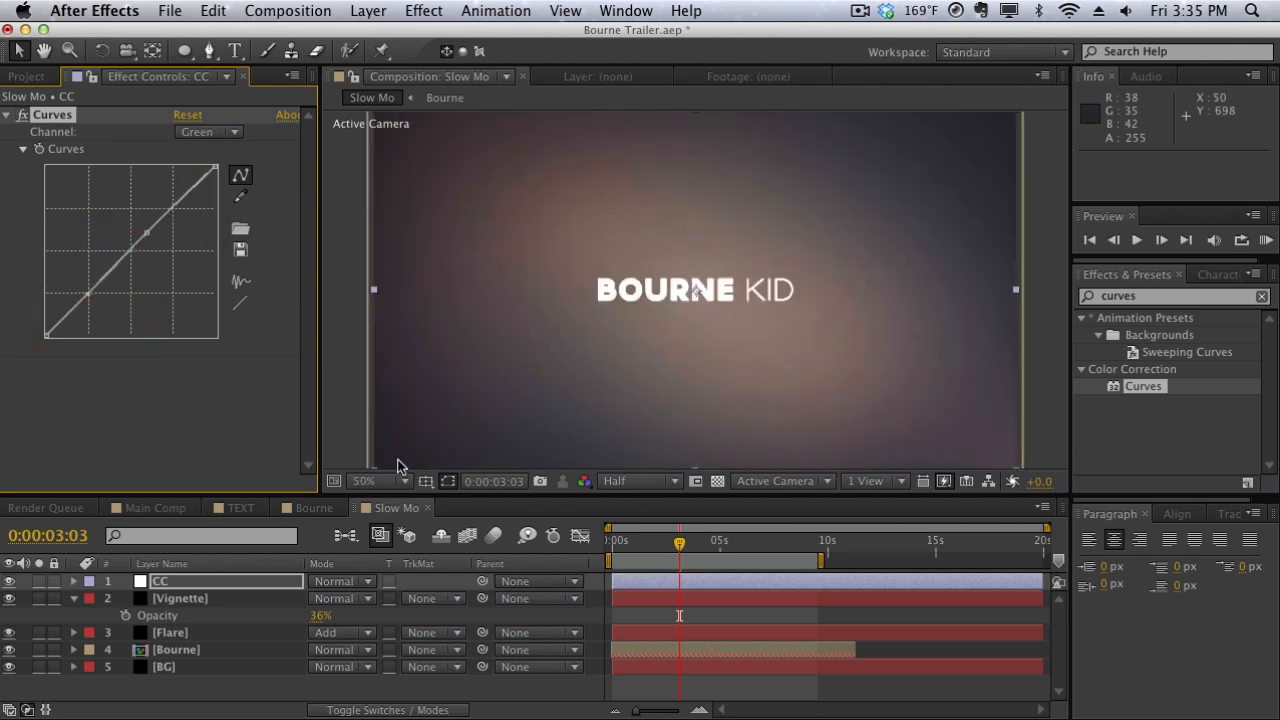
Fit the whole composition in view and toggle the CC layer's Curves effect off and on to compare the grade
left_click(398, 480)
left_click(378, 400)
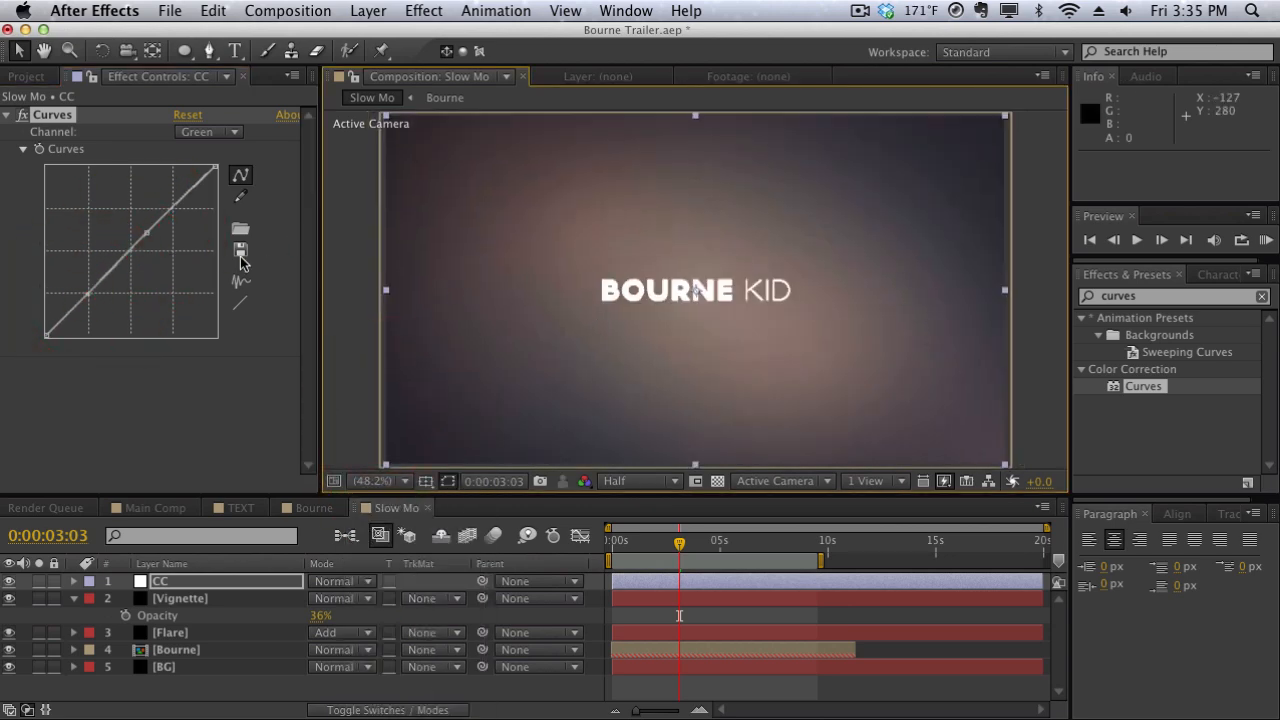
left_click(24, 116)
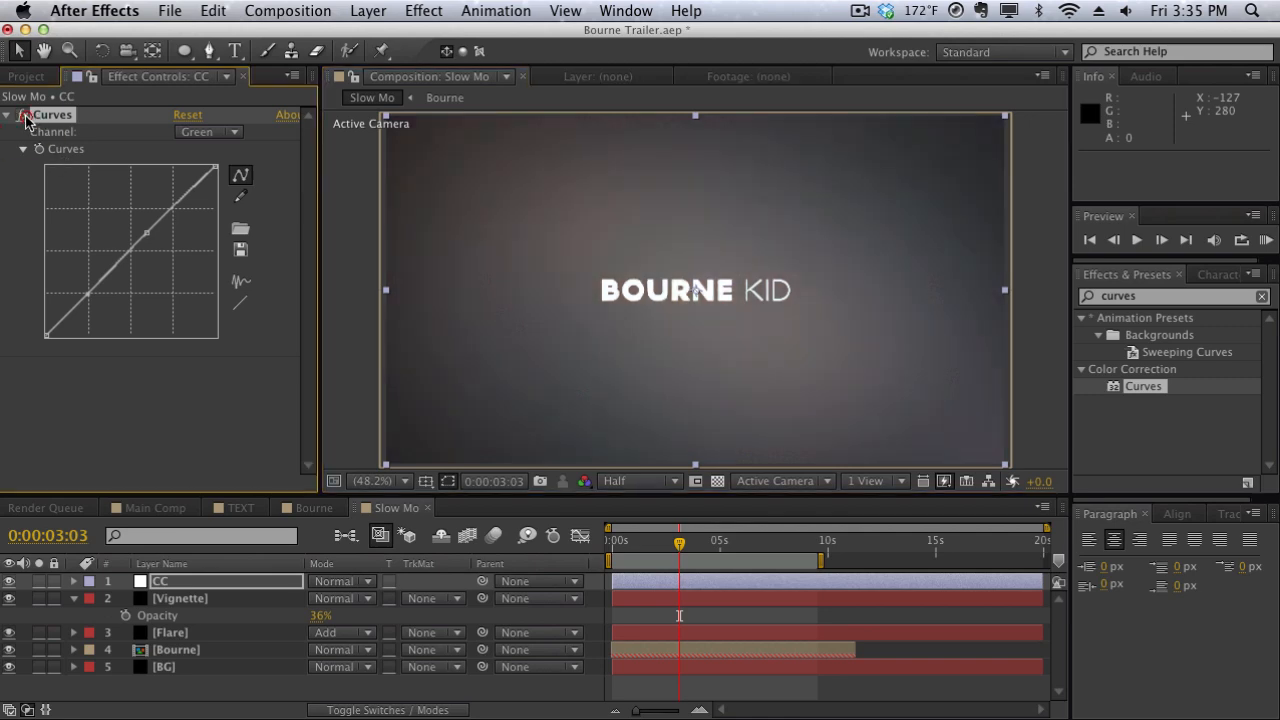
left_click(24, 116)
left_click(24, 116)
left_click(24, 116)
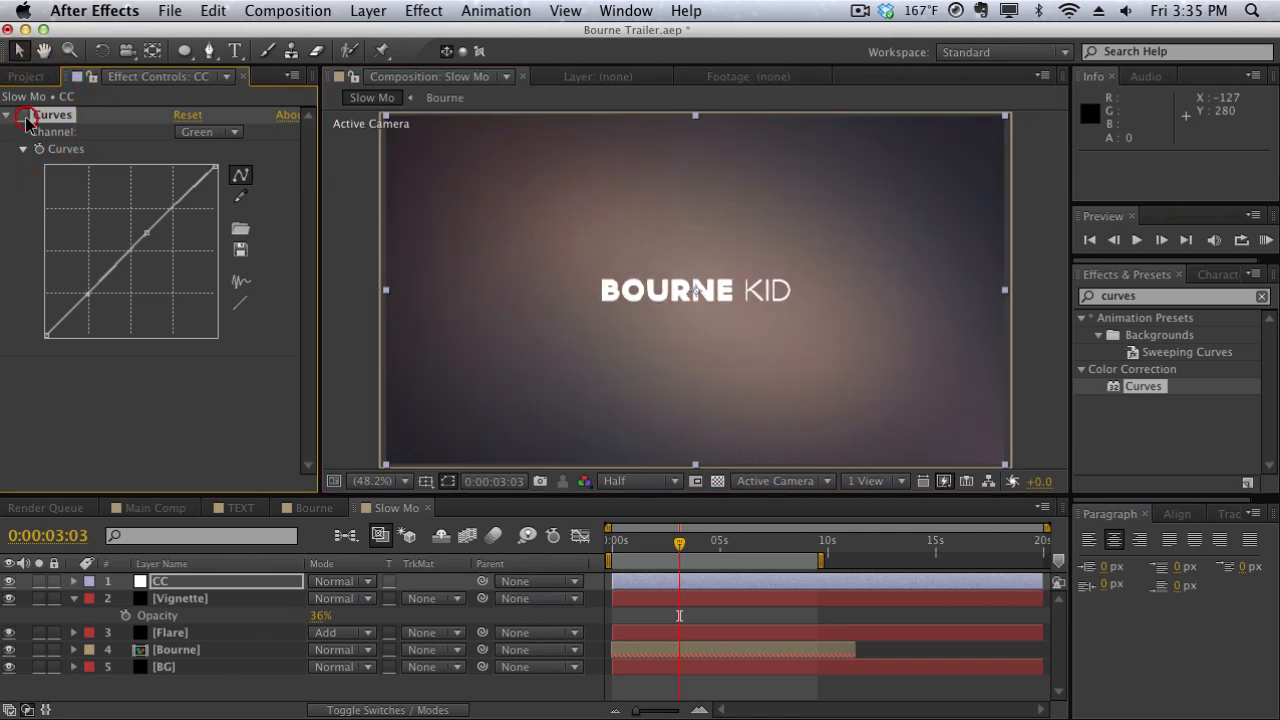
left_click(24, 116)
left_click(24, 116)
Review the RAM preview of the letterboxed Slow Mo composition and stop the playback
left_click(345, 288)
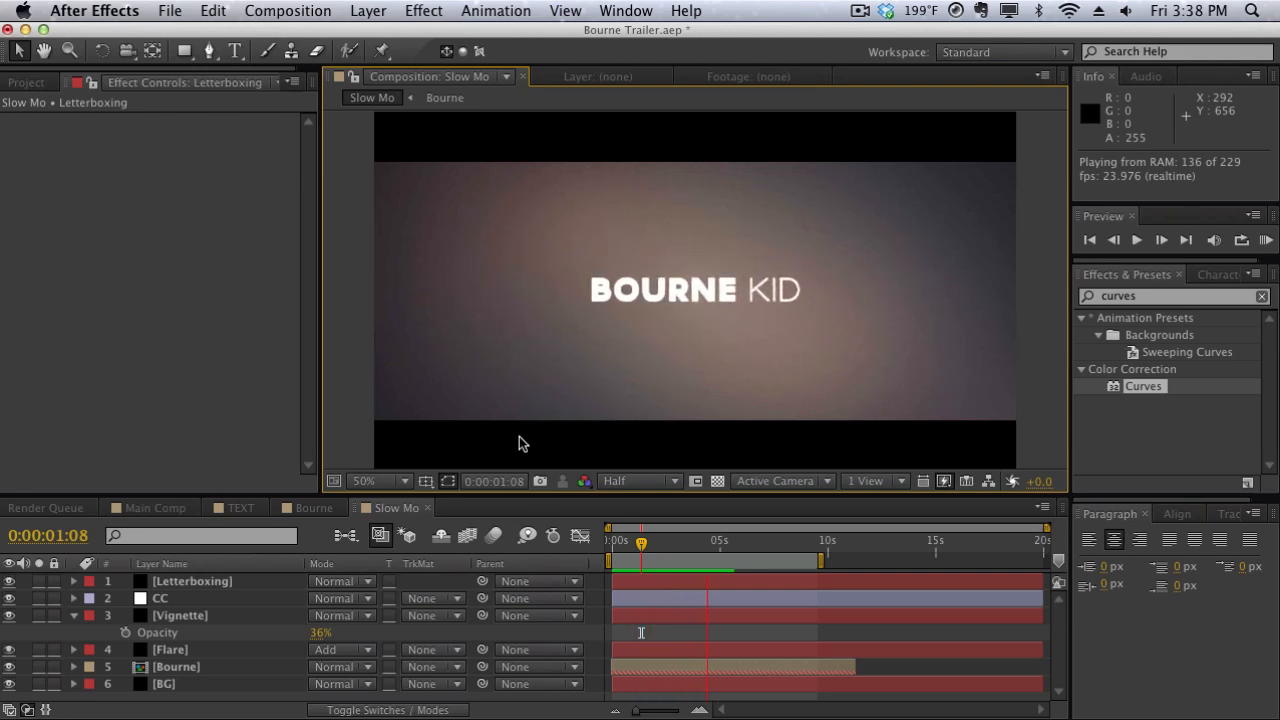
left_click(520, 438)
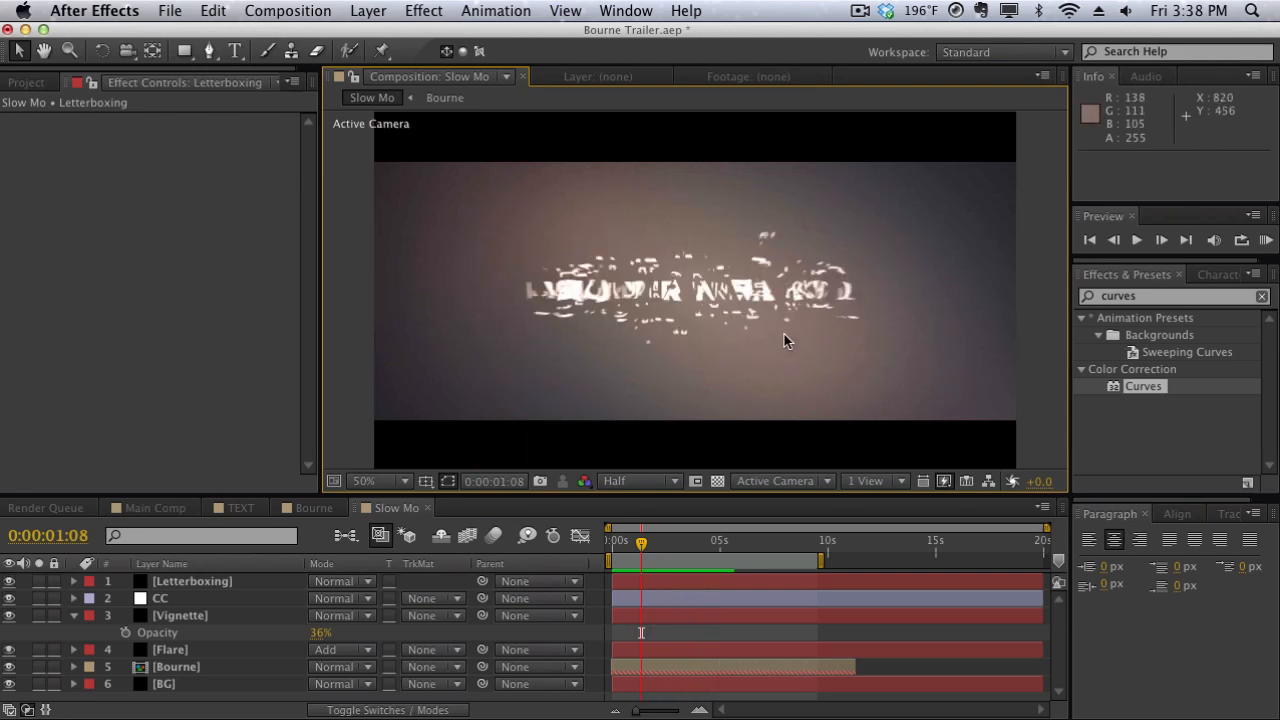